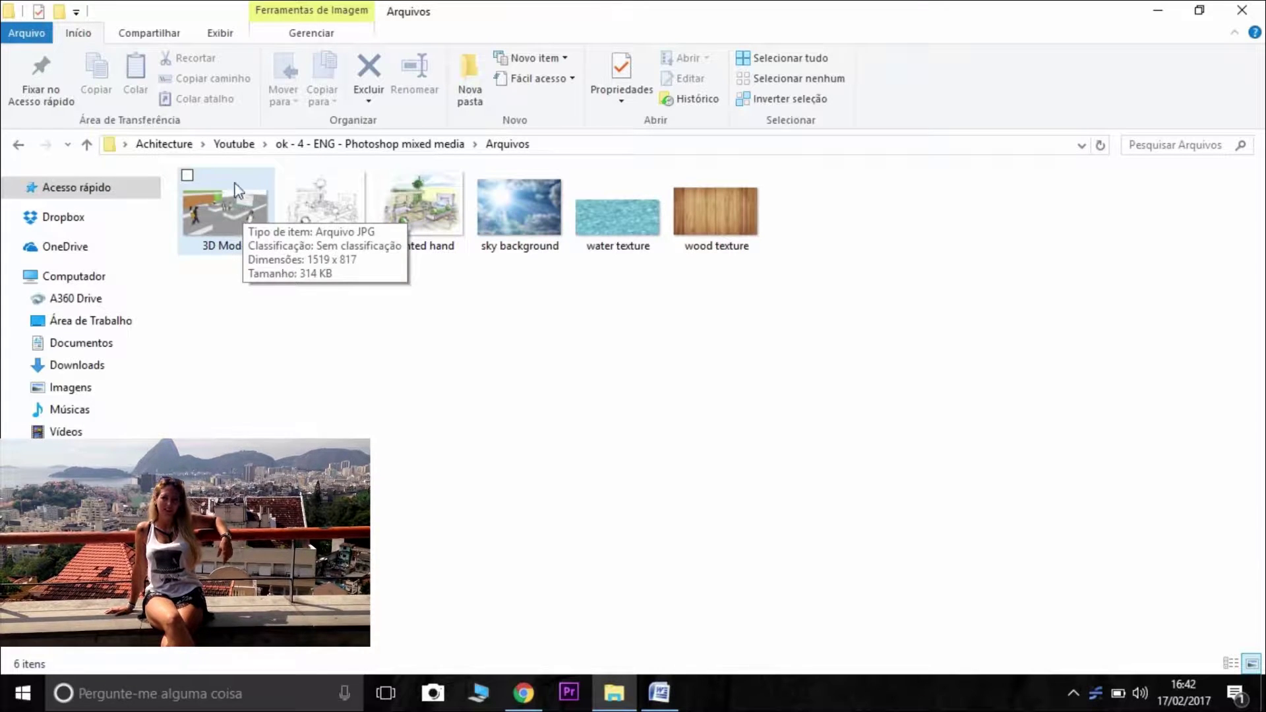
Review the source images in the Arquivos folder: 3D Model, Lines, Painted hand, sky background, water texture and wood texture
click(250, 221)
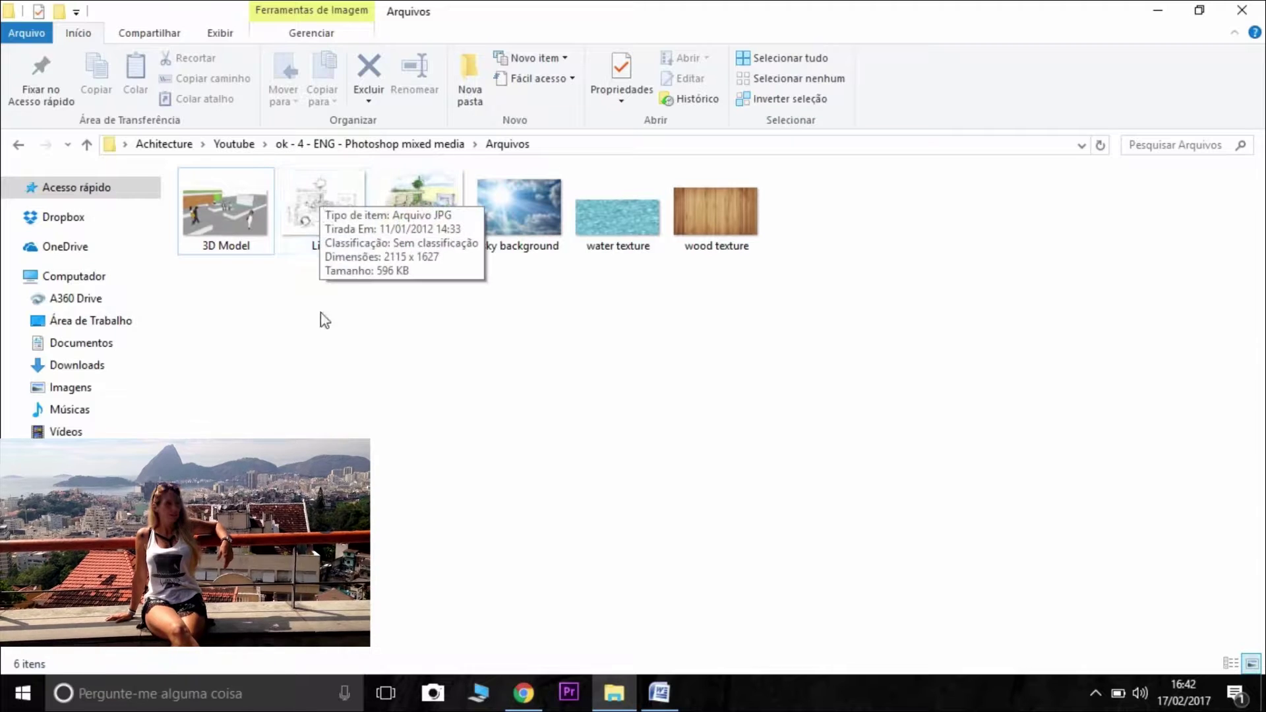
click(315, 221)
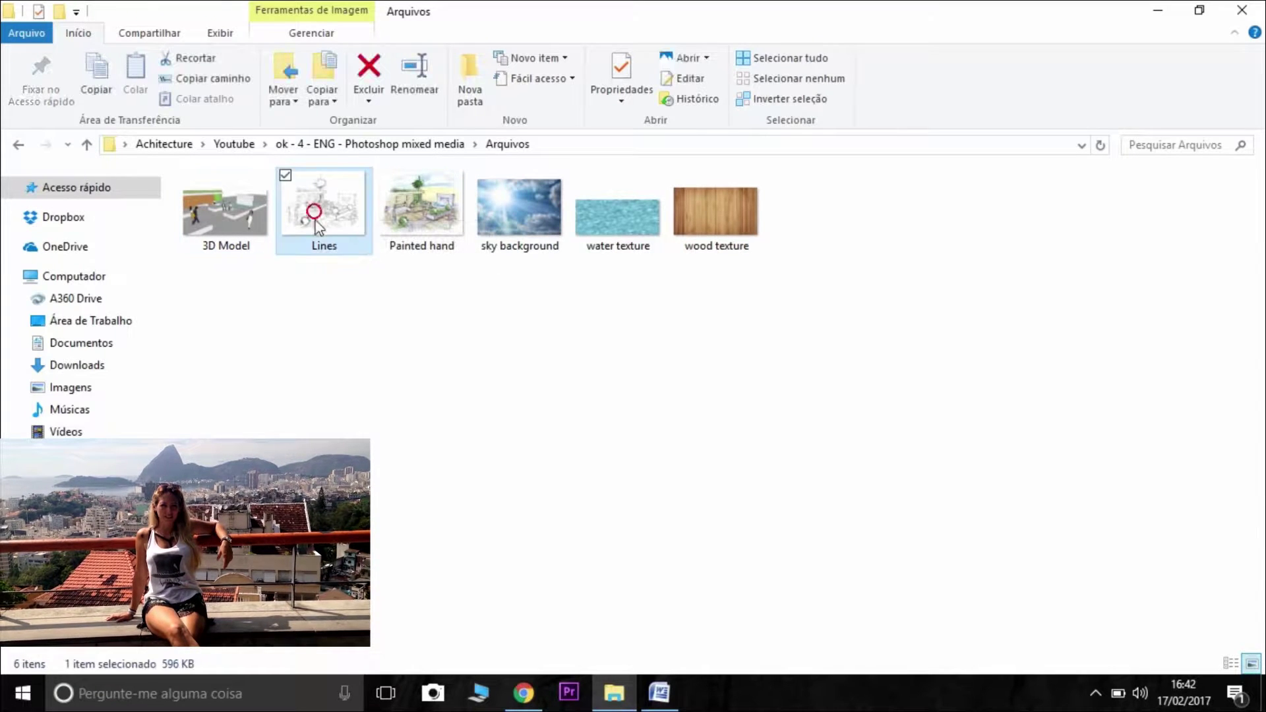
click(428, 207)
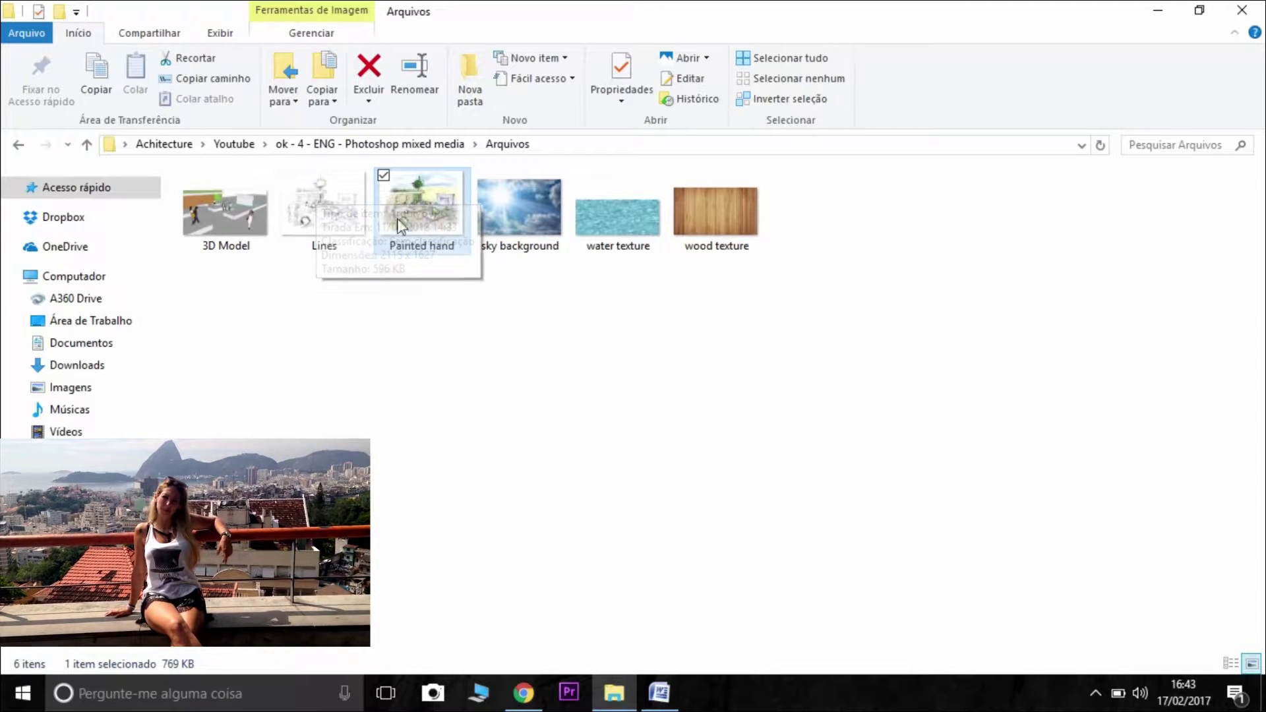
click(524, 201)
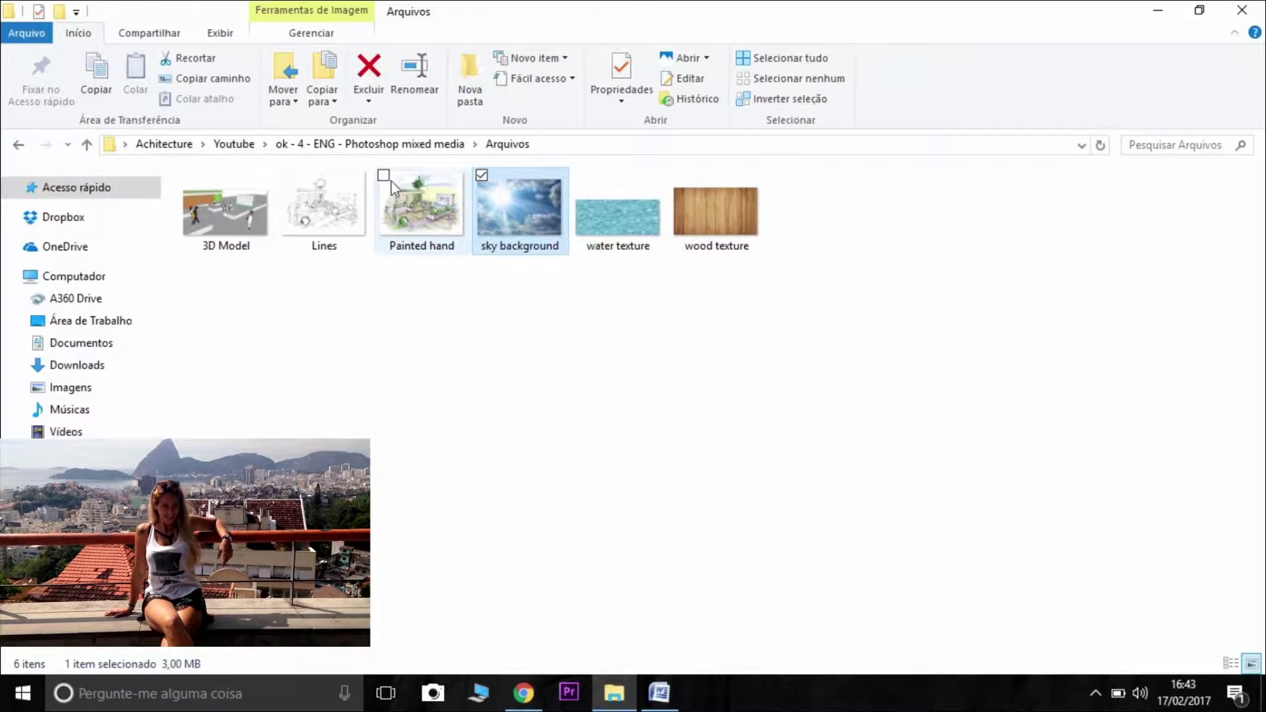
click(616, 206)
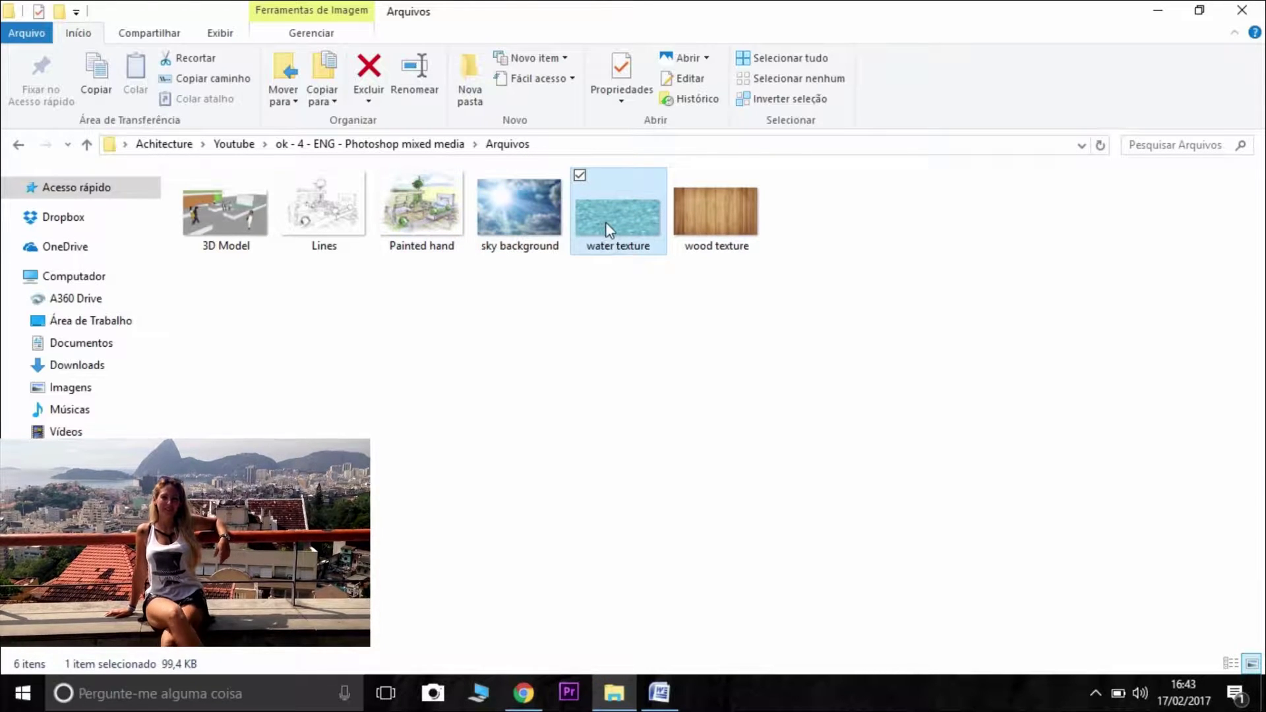
click(686, 207)
click(685, 316)
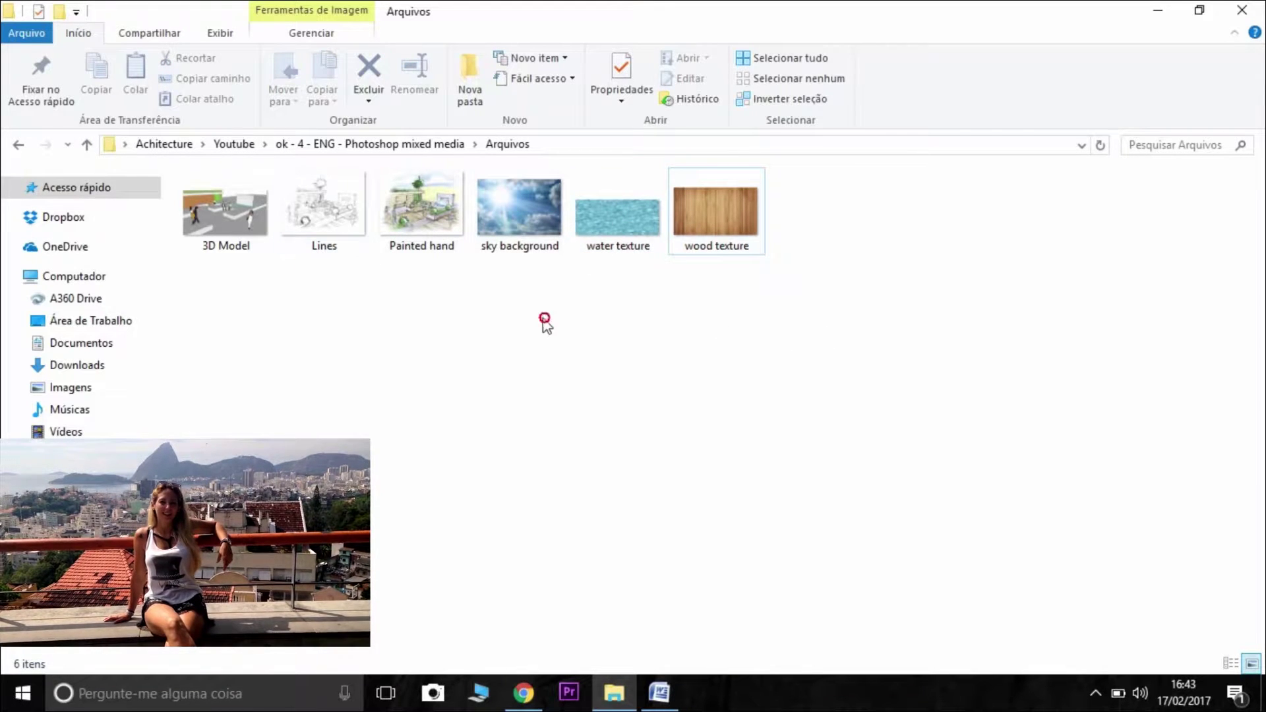
Open Photoshop and load 3D Model.jpg, Lines.jpg and Painted hand.jpg into one stack of layers, with automatic alignment of the source images enabled
click(1158, 10)
double_click(1146, 373)
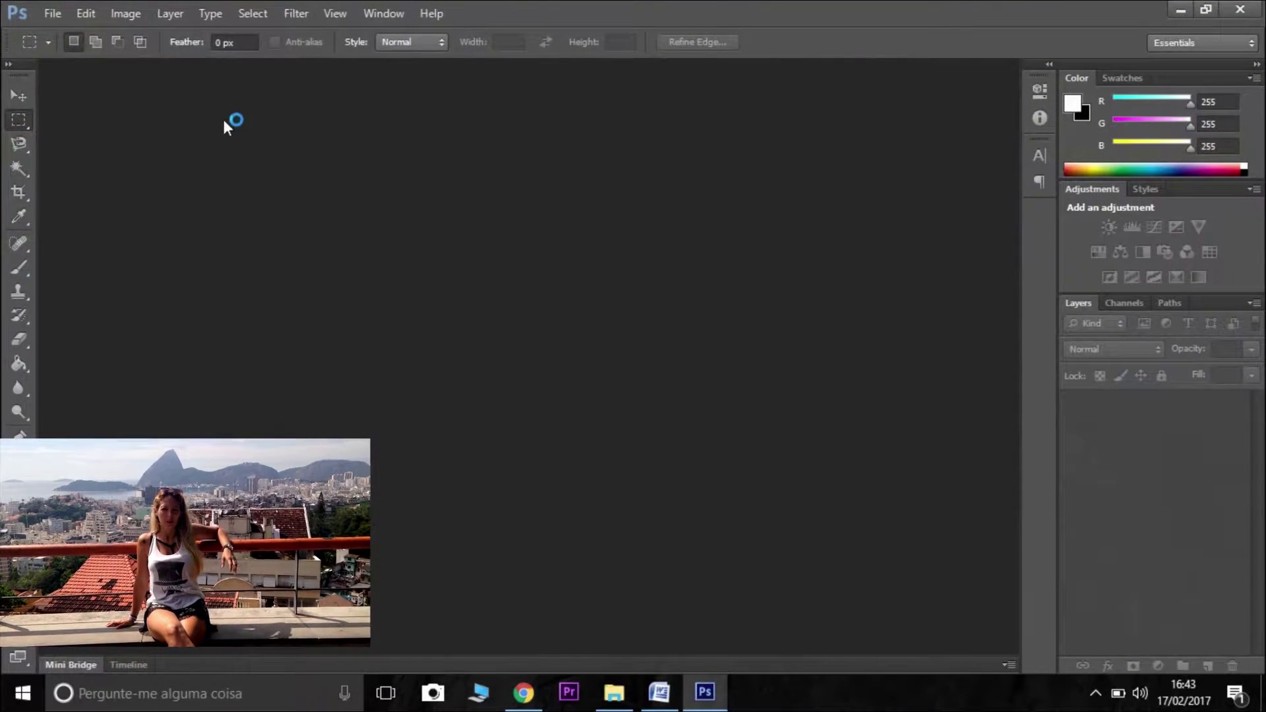
click(53, 13)
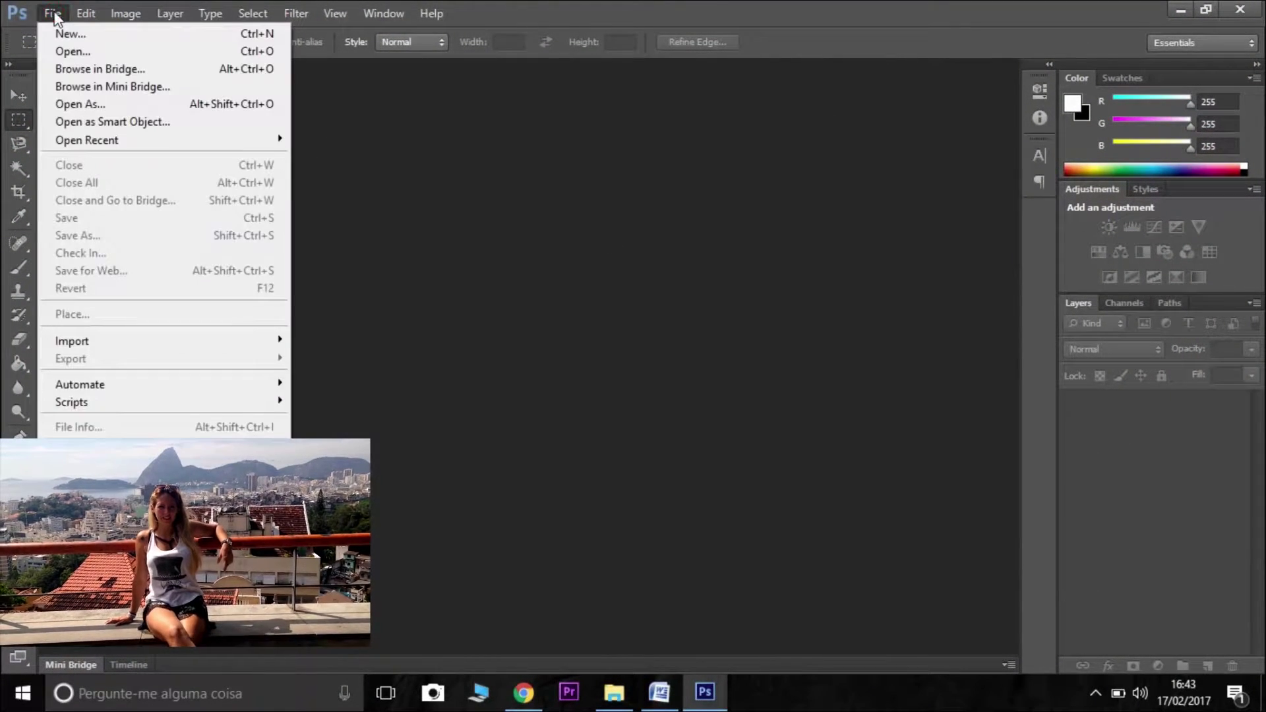
mouse_move(94, 413)
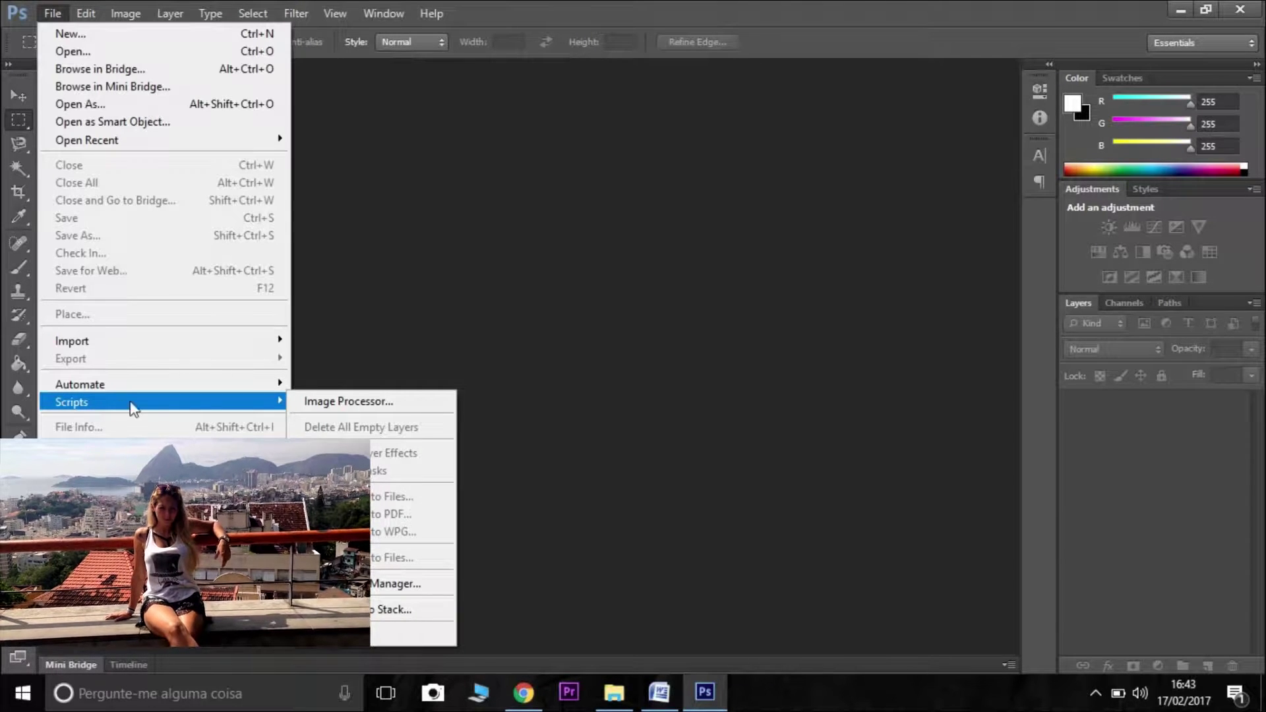
click(375, 613)
click(709, 310)
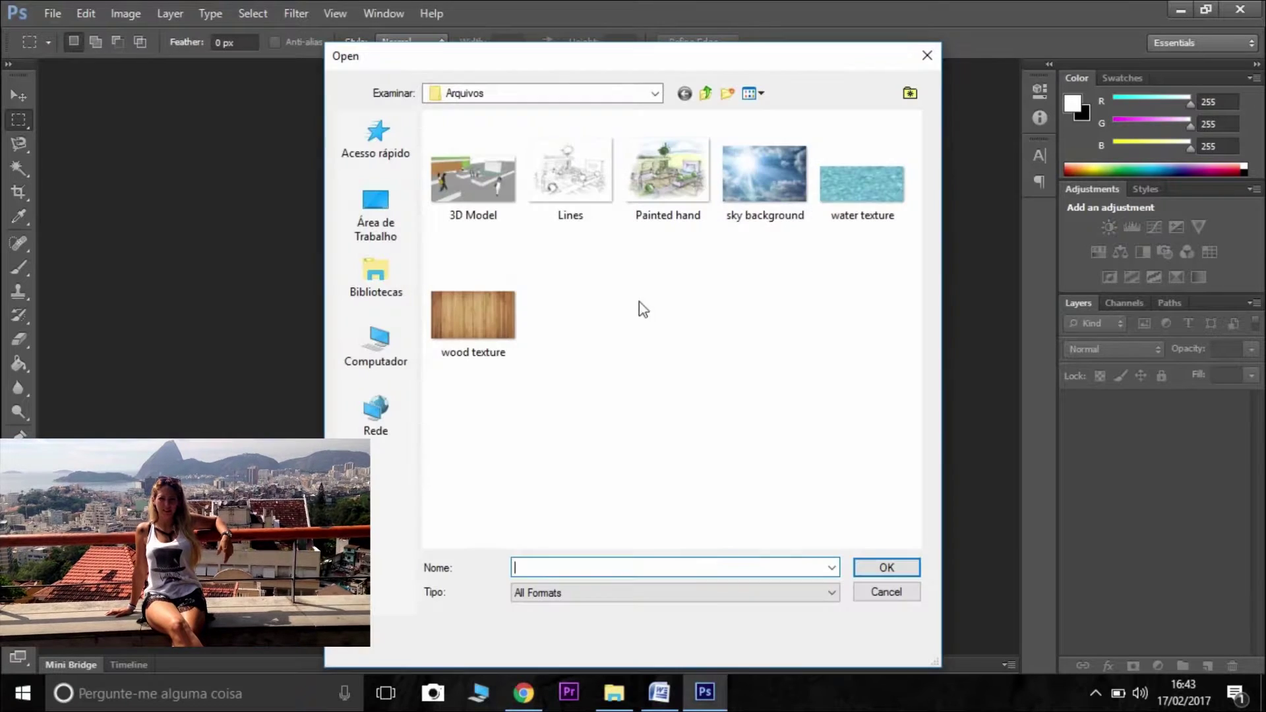
drag(681, 245, 426, 114)
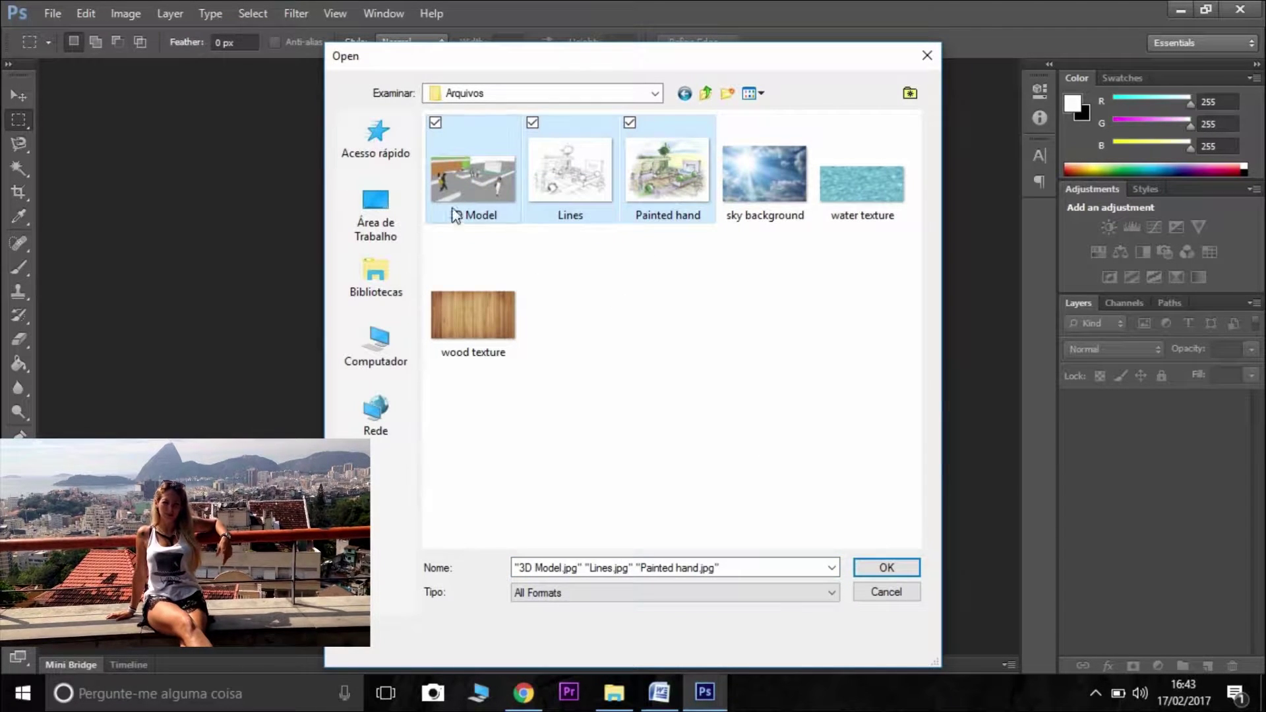
click(884, 569)
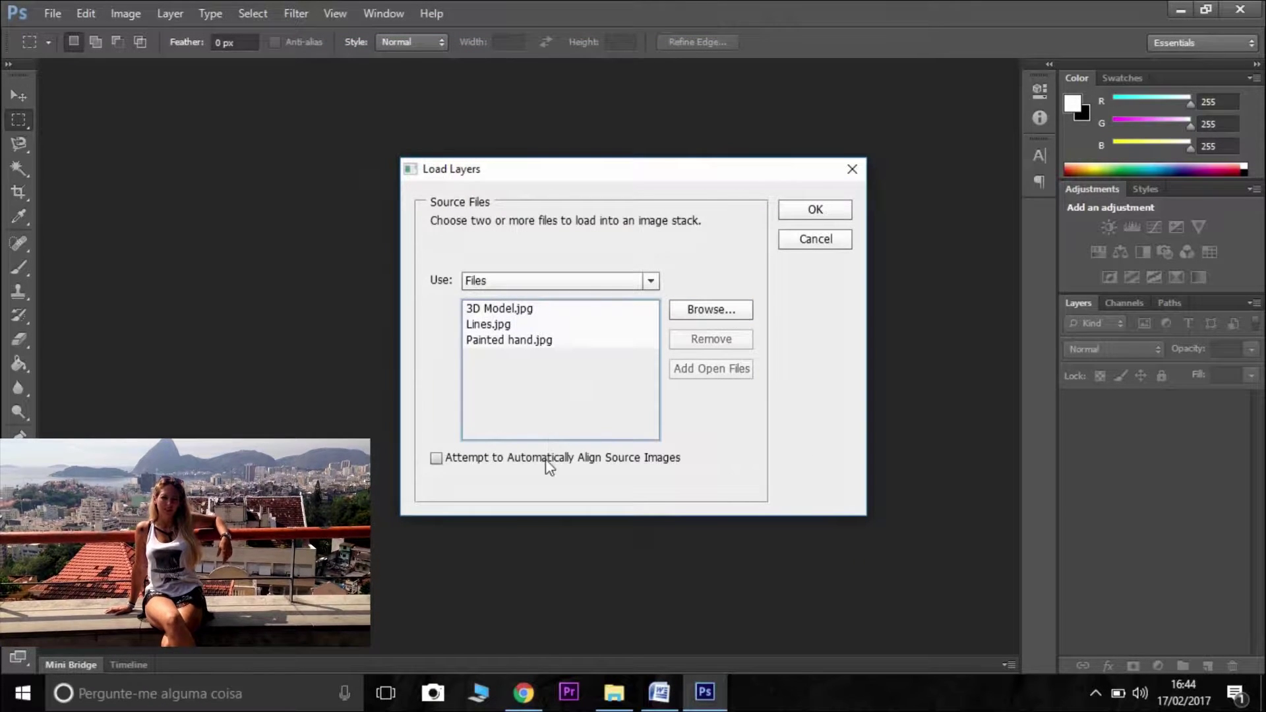
click(436, 458)
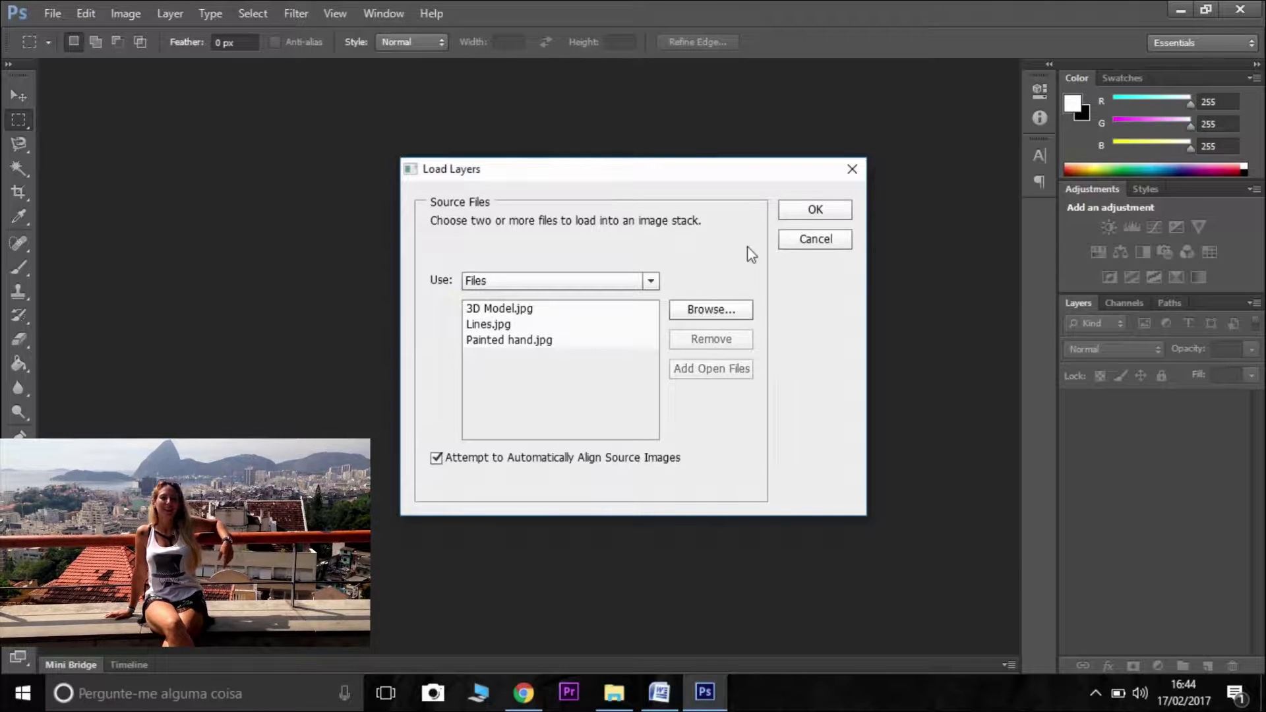
click(815, 211)
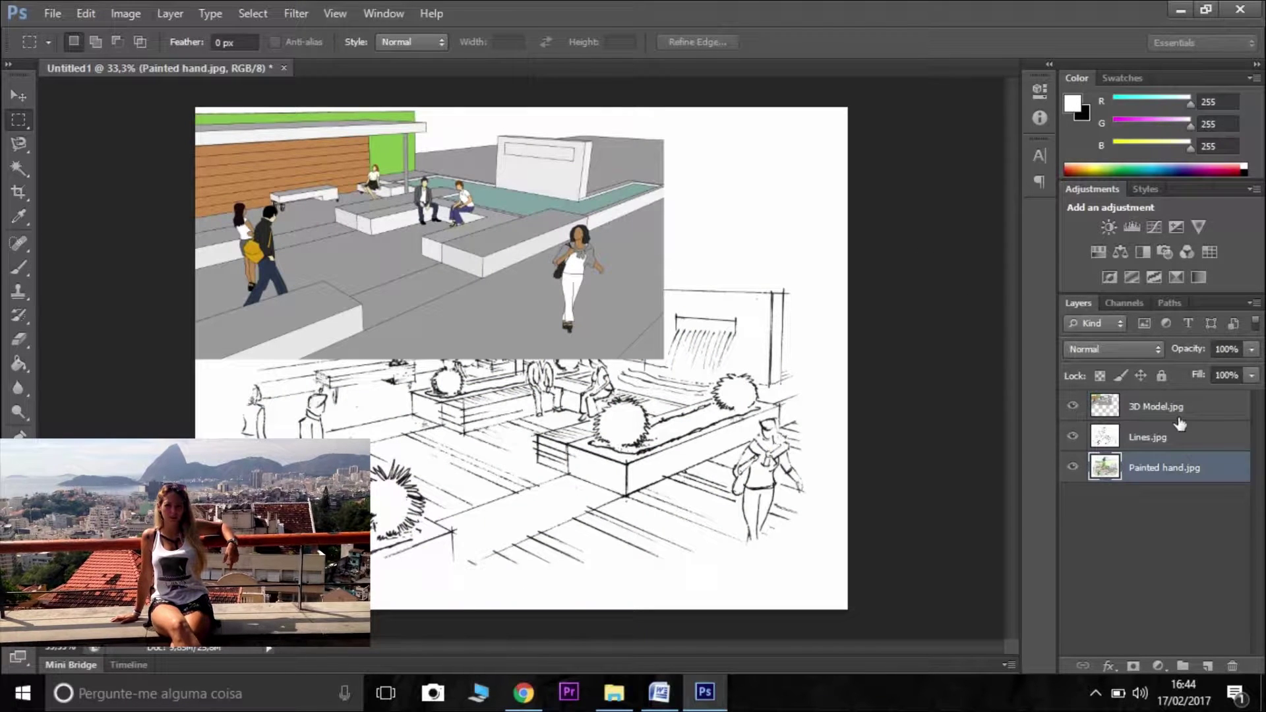
click(1154, 419)
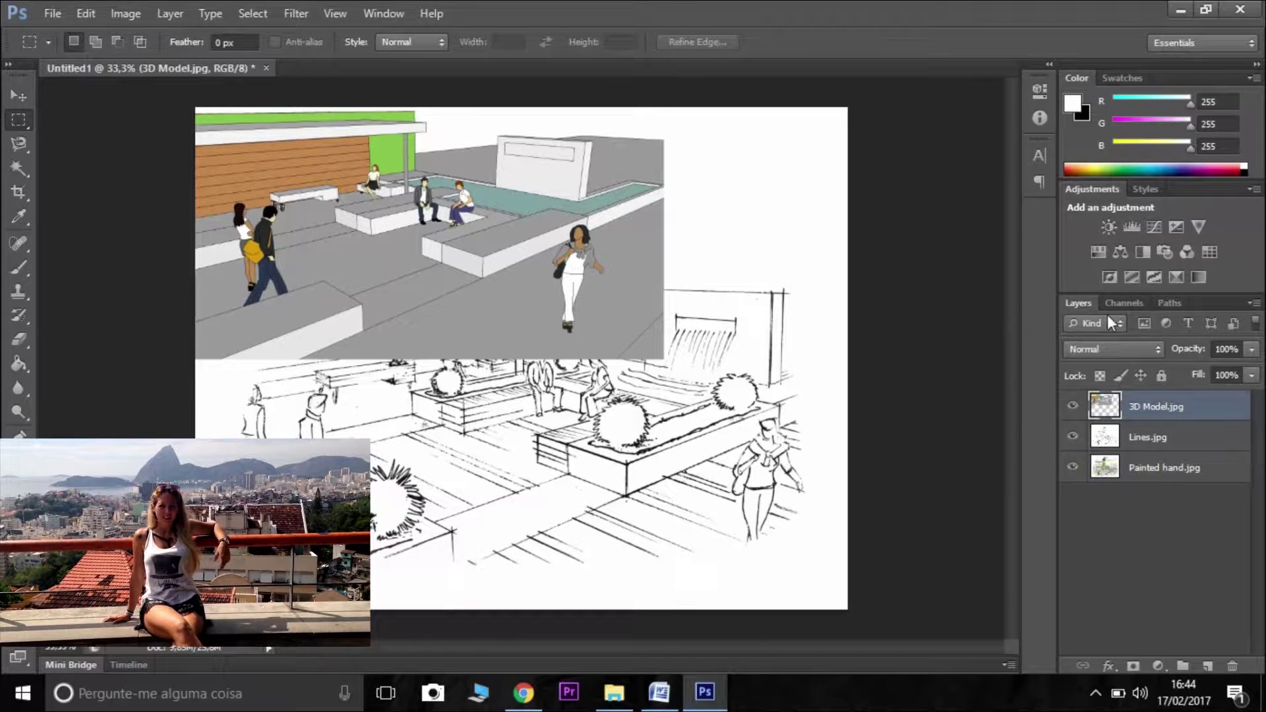
drag(1175, 410, 1162, 485)
click(1151, 406)
click(1151, 438)
click(1150, 468)
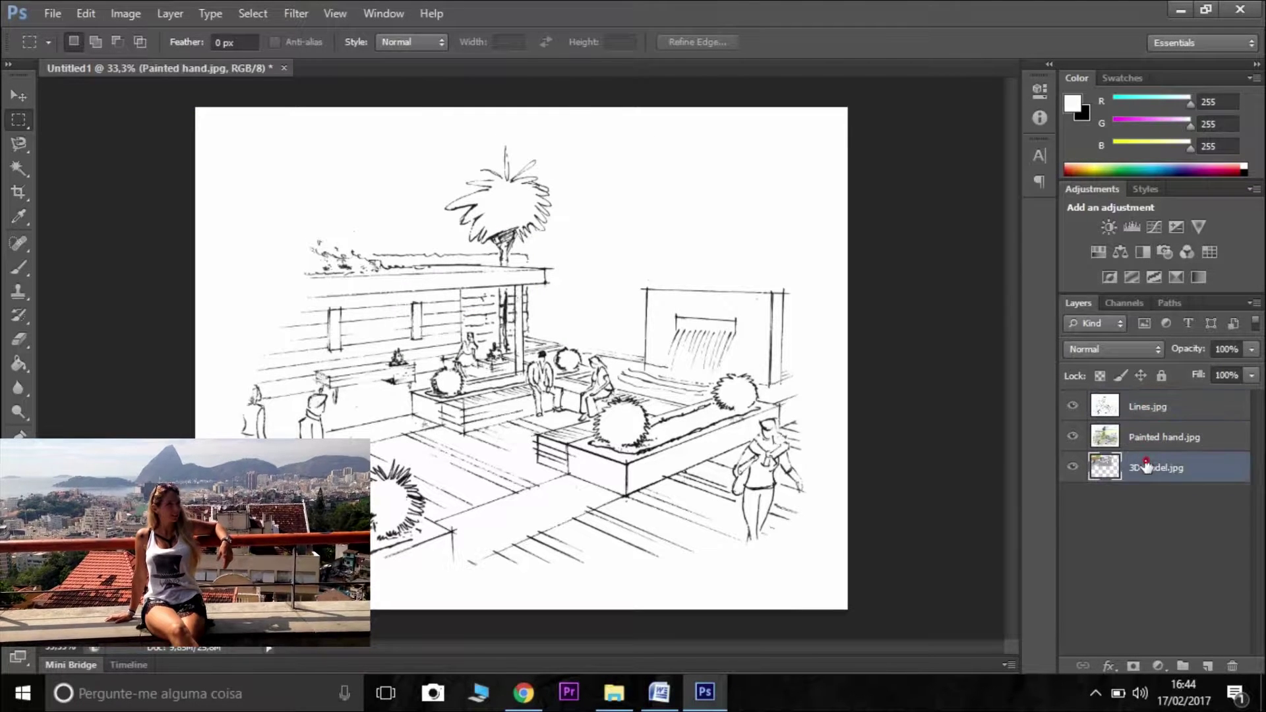
click(1148, 407)
click(1151, 439)
click(1152, 469)
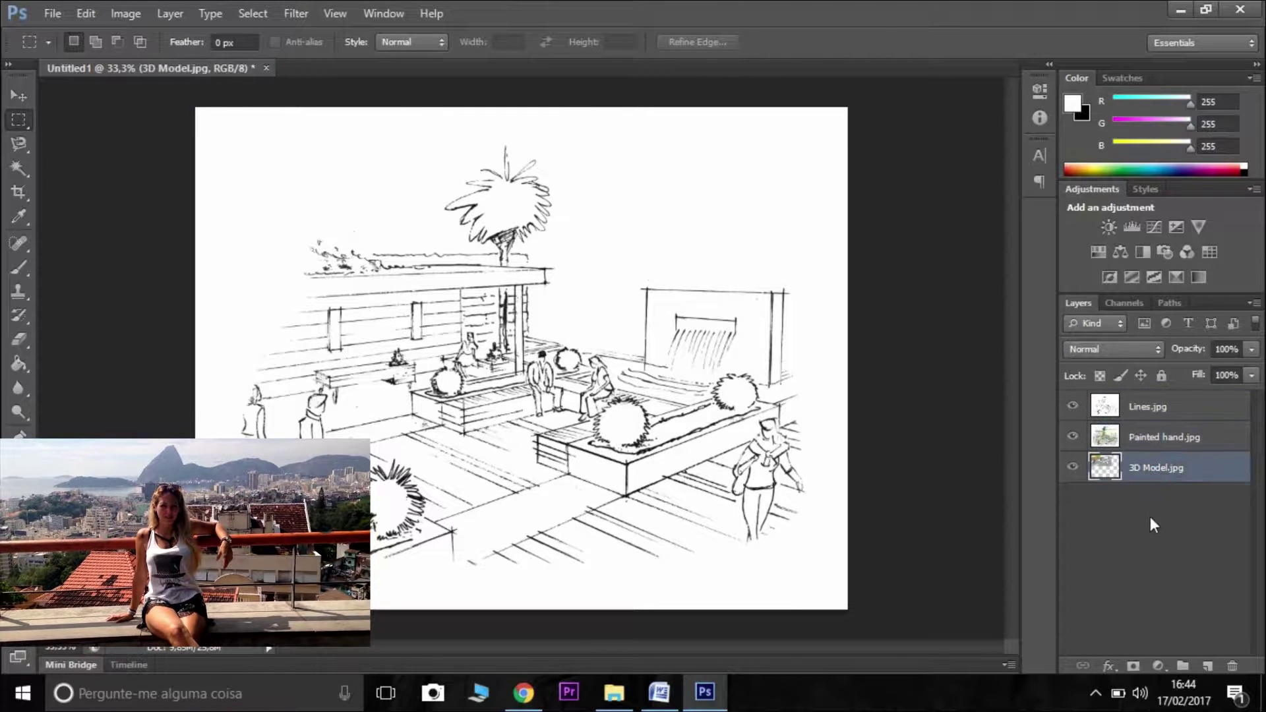
click(1150, 517)
click(1164, 412)
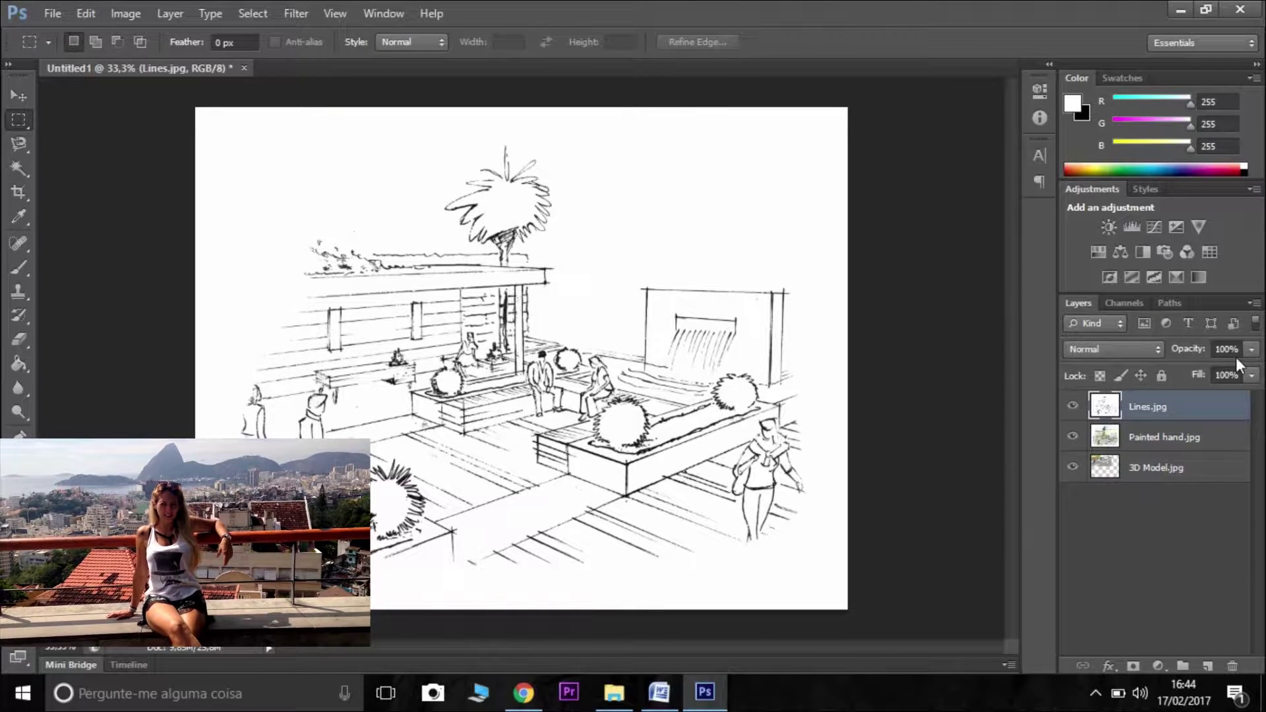
click(1073, 437)
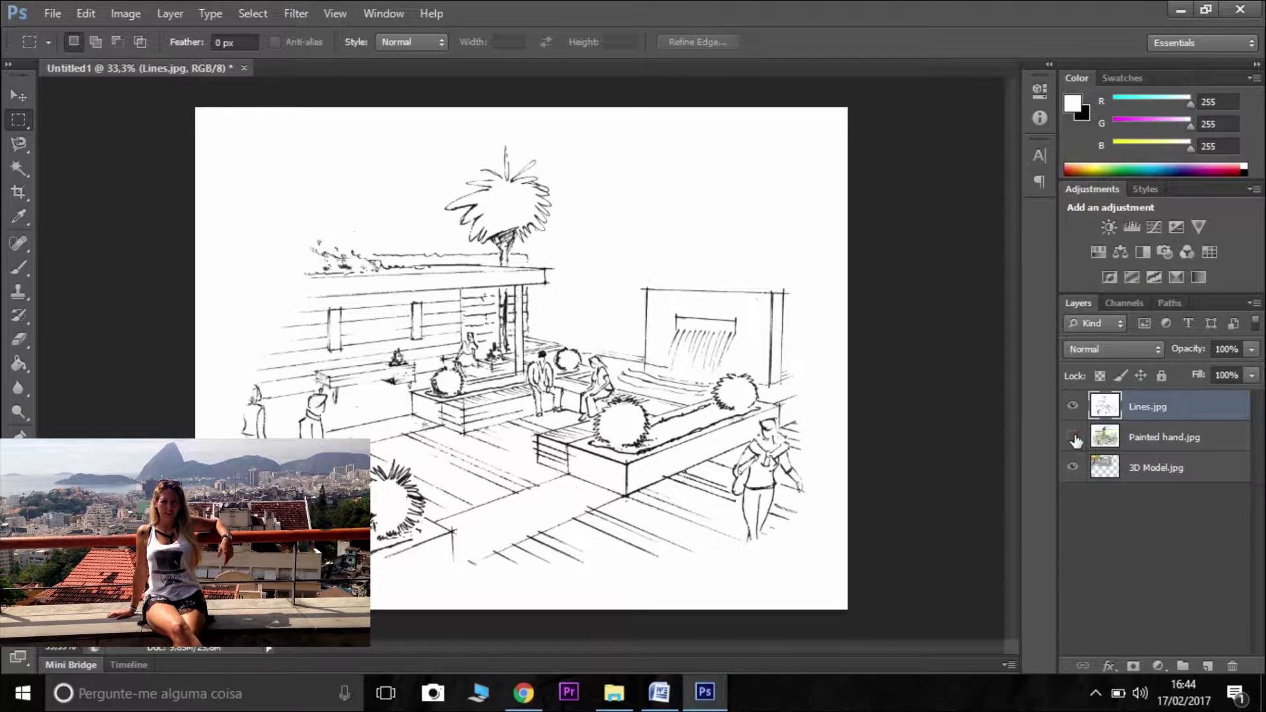
Reorder the layers so that Lines is uppermost, Painted hand is in the middle and 3D Model is lowest
click(1151, 410)
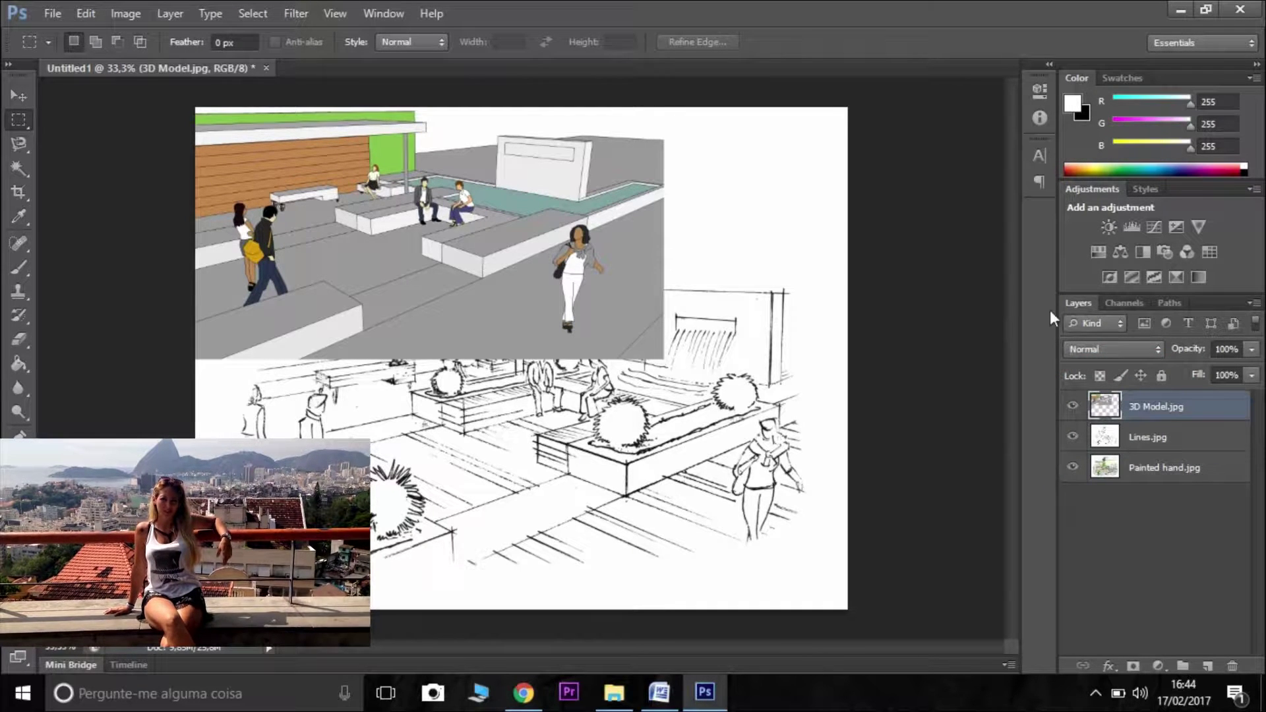
drag(1154, 407, 1154, 495)
click(1150, 410)
click(1151, 439)
click(1147, 466)
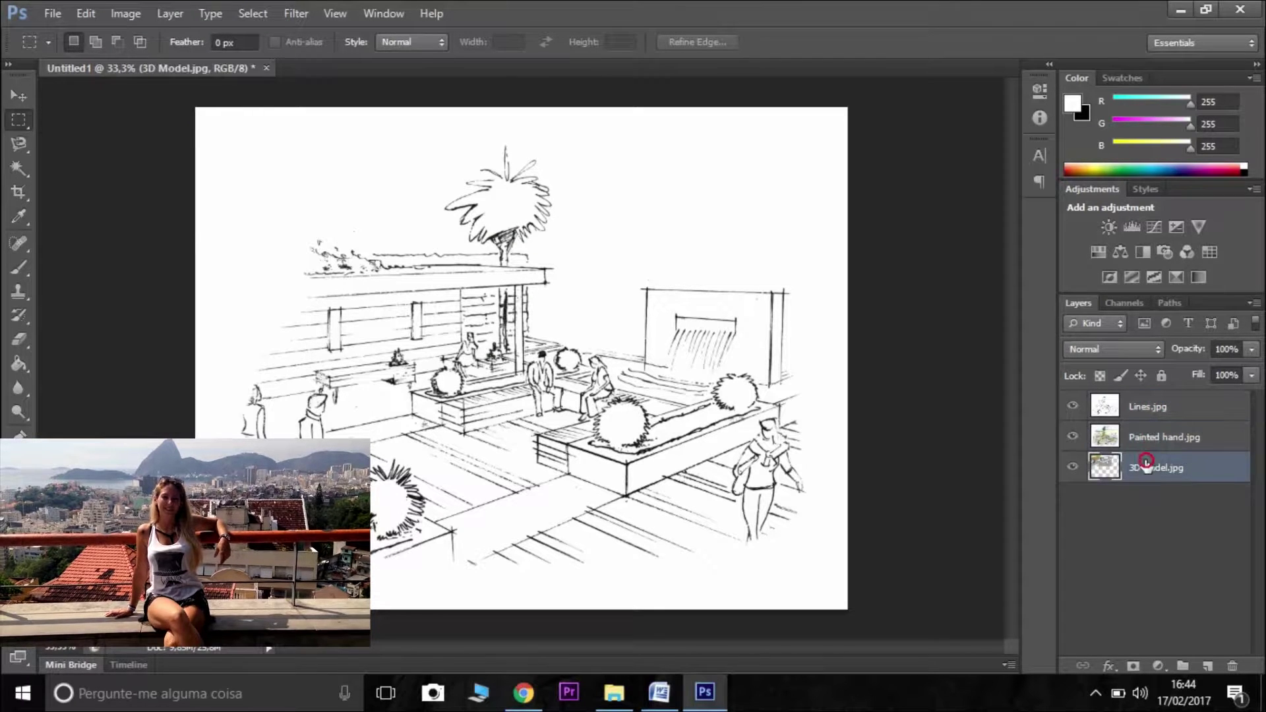
Set the Lines layer's blending mode to Multiply
click(1149, 409)
click(1113, 349)
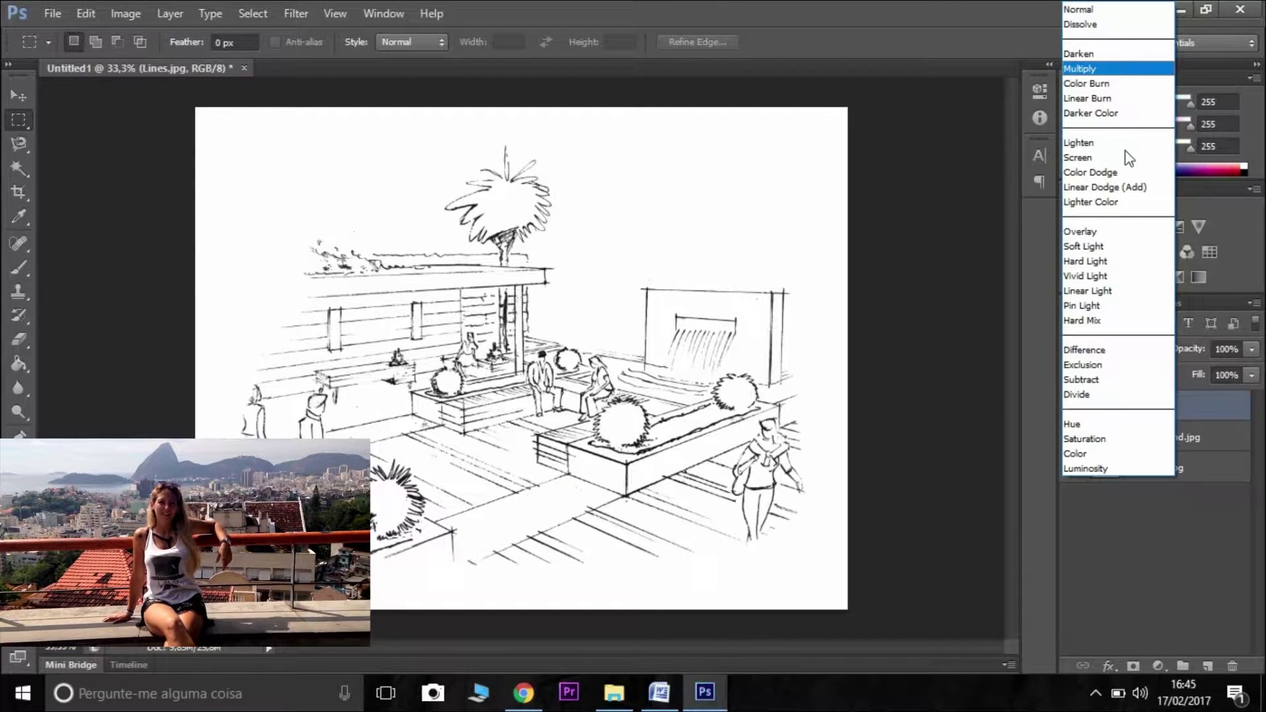
click(1157, 589)
click(1120, 349)
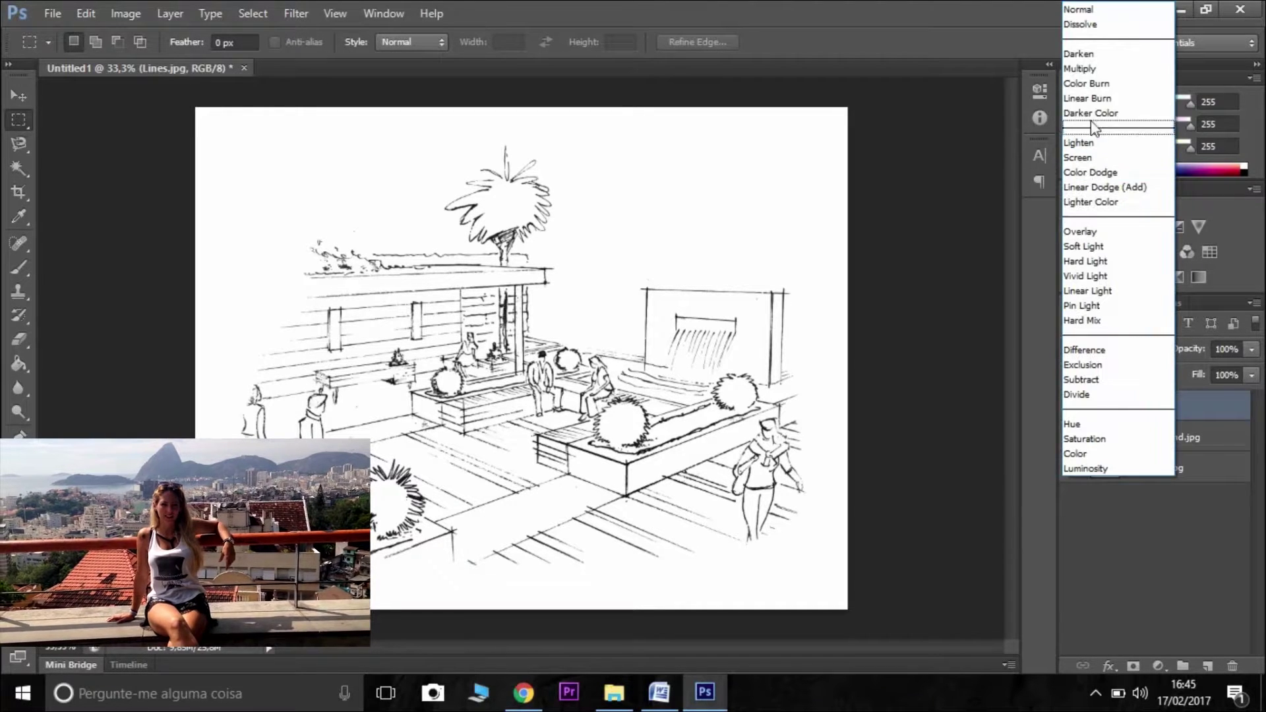
click(1085, 68)
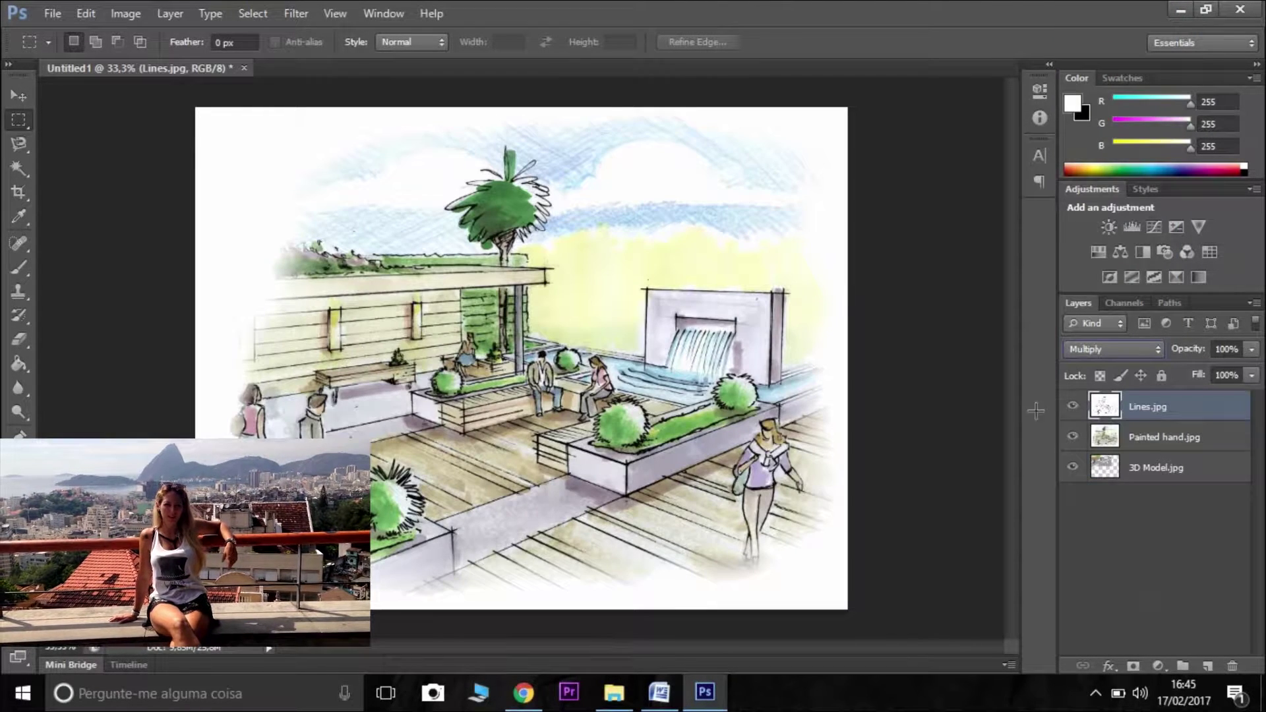
Hide and show the Lines layer repeatedly to compare the painting with and without the line drawing
click(1073, 407)
click(1073, 408)
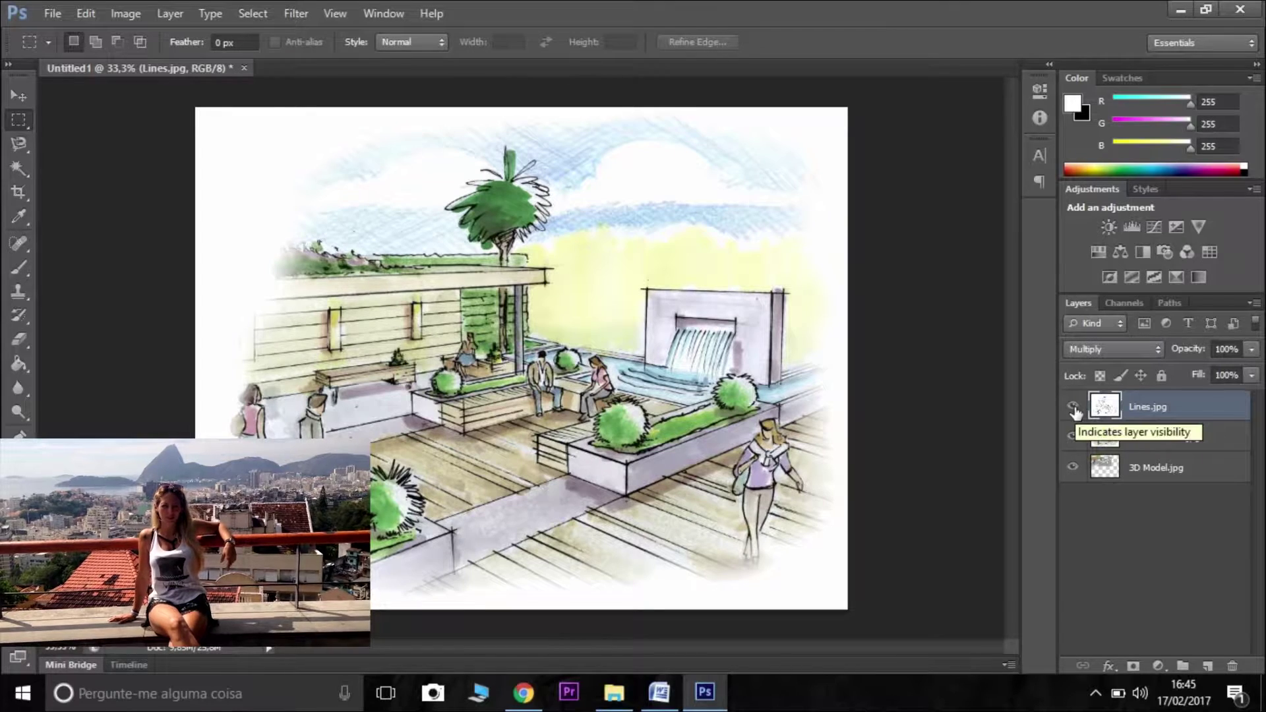
click(1072, 407)
click(1072, 407)
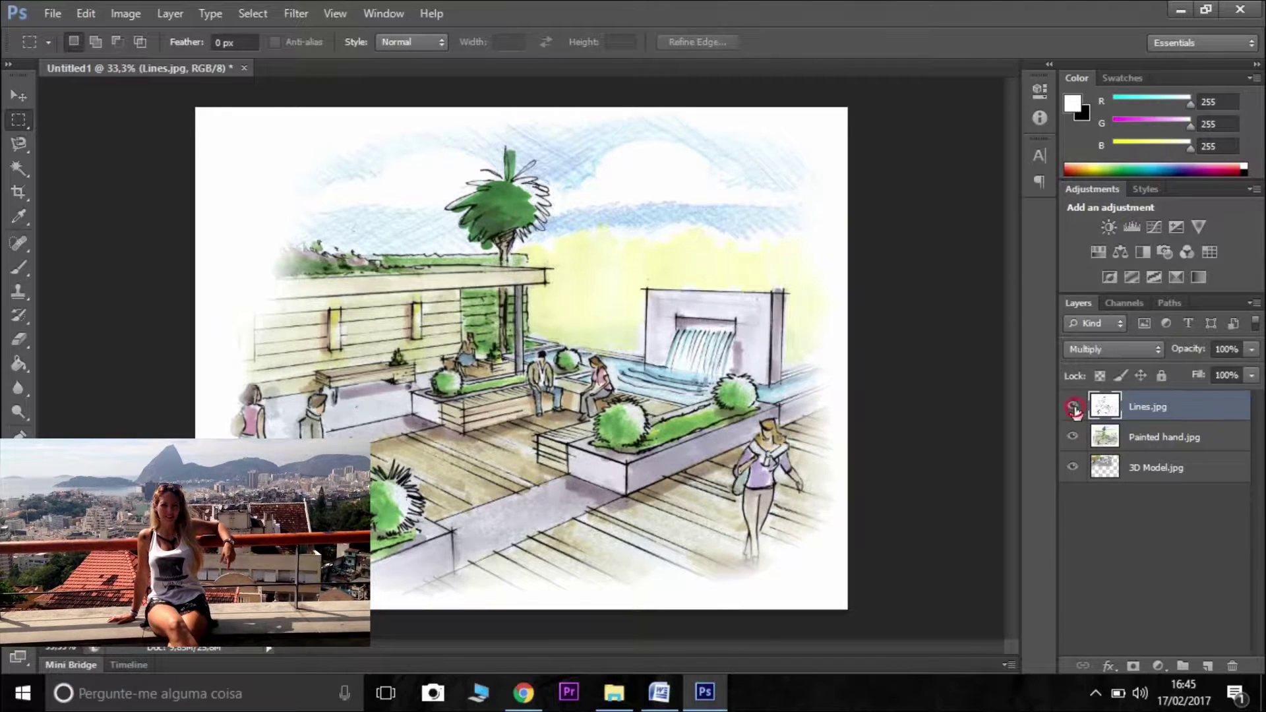
click(1072, 406)
click(1073, 407)
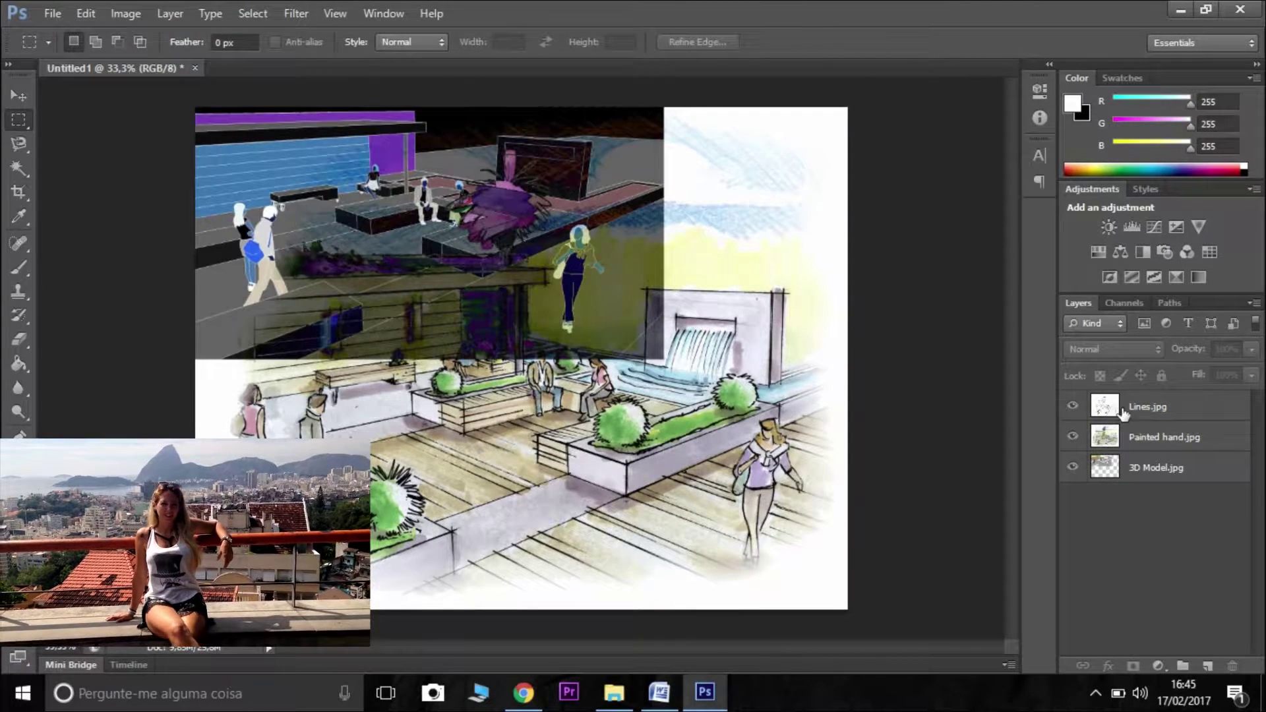
Set the Painted hand layer's blending mode to Multiply
click(1152, 429)
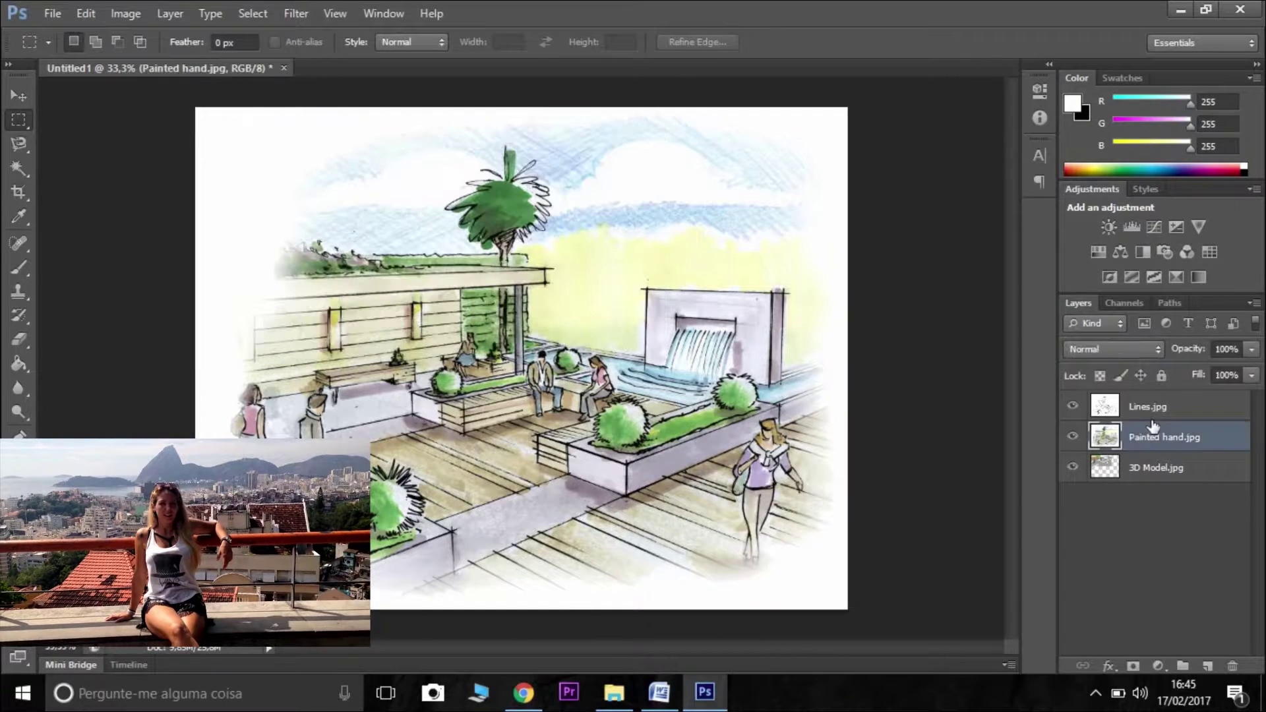
click(1125, 351)
click(1131, 548)
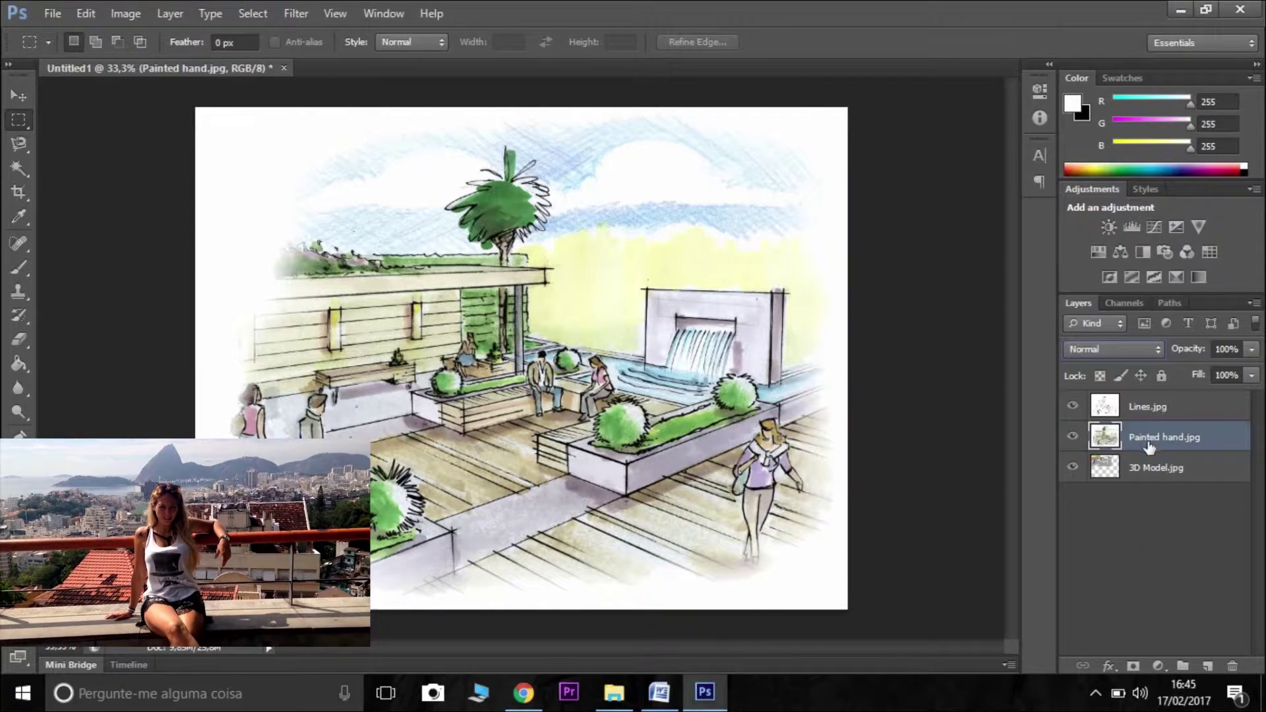
click(1122, 350)
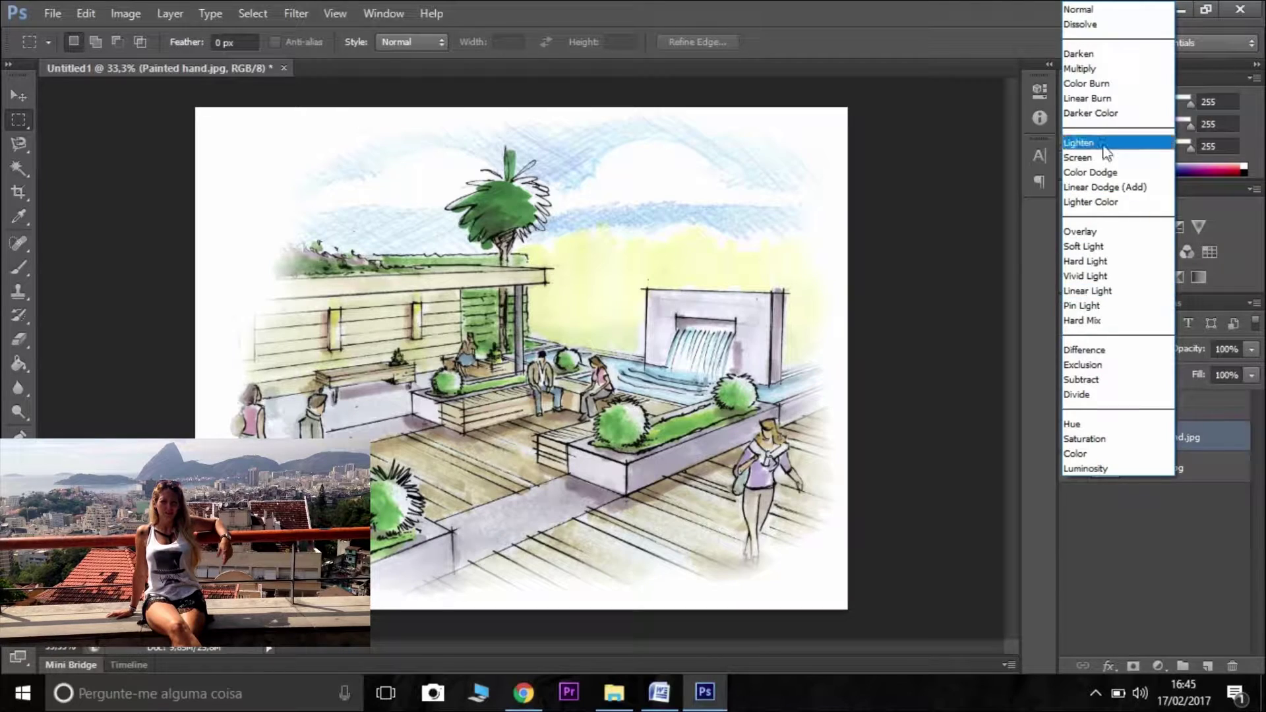
click(1079, 69)
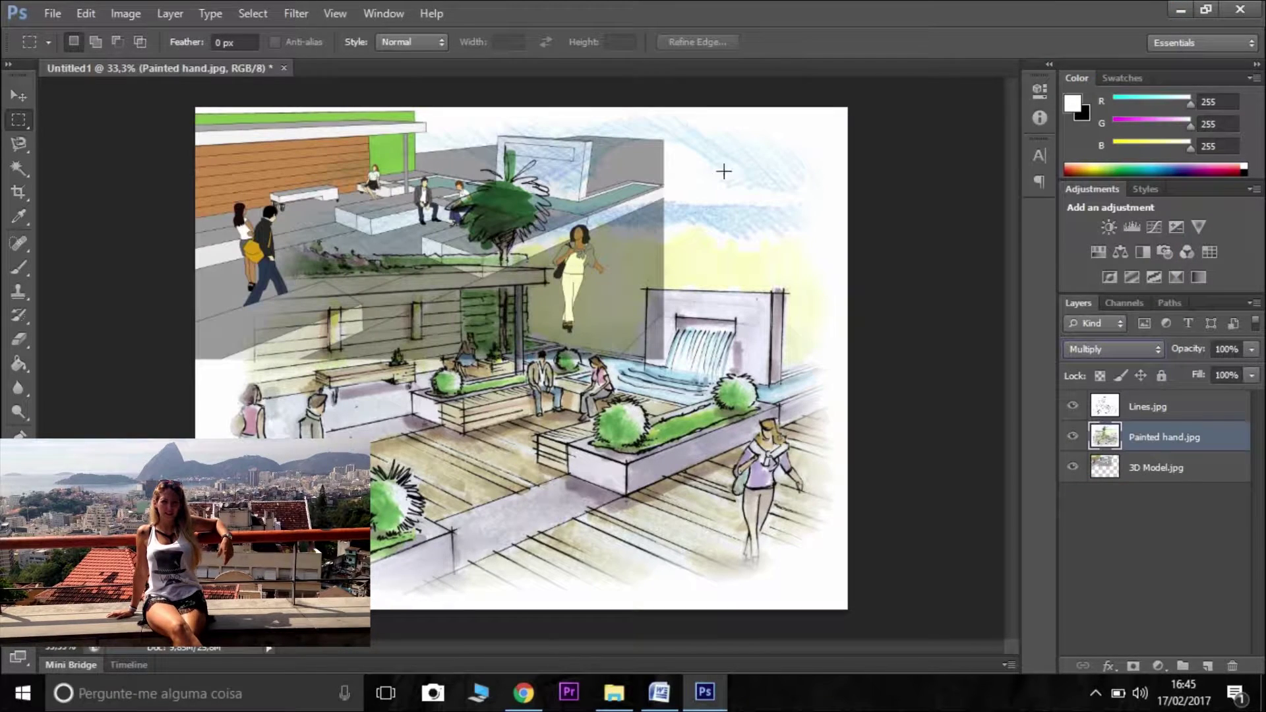
Free-transform the 3D Model layer, enlarging it to about 175% and moving it over the painted scene
click(1180, 468)
click(1073, 467)
click(1073, 467)
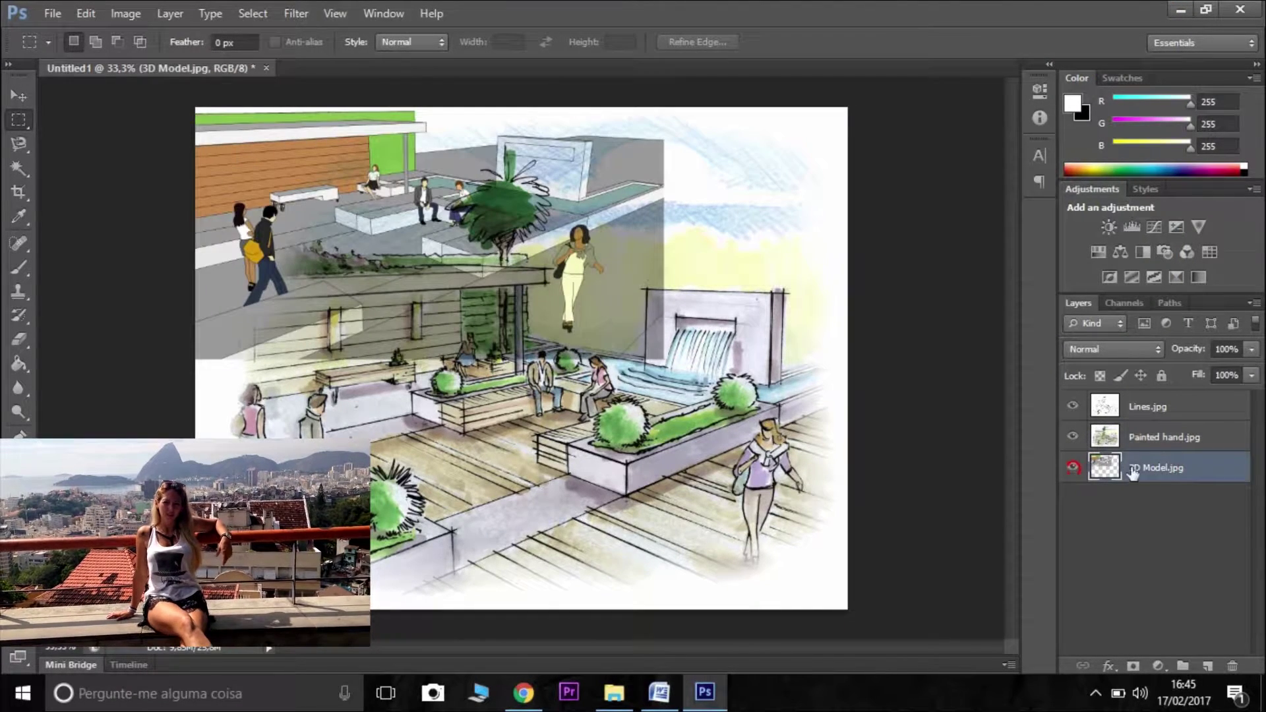
key(ctrl+t)
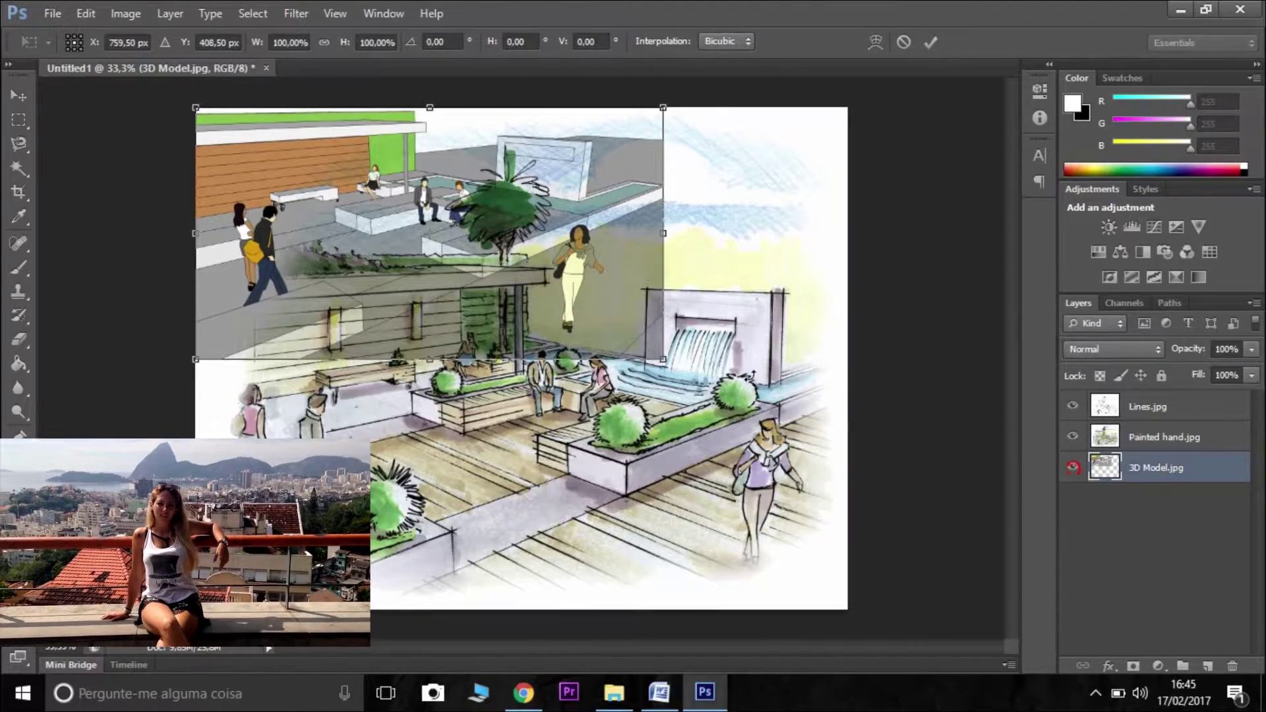
drag(663, 360, 984, 578)
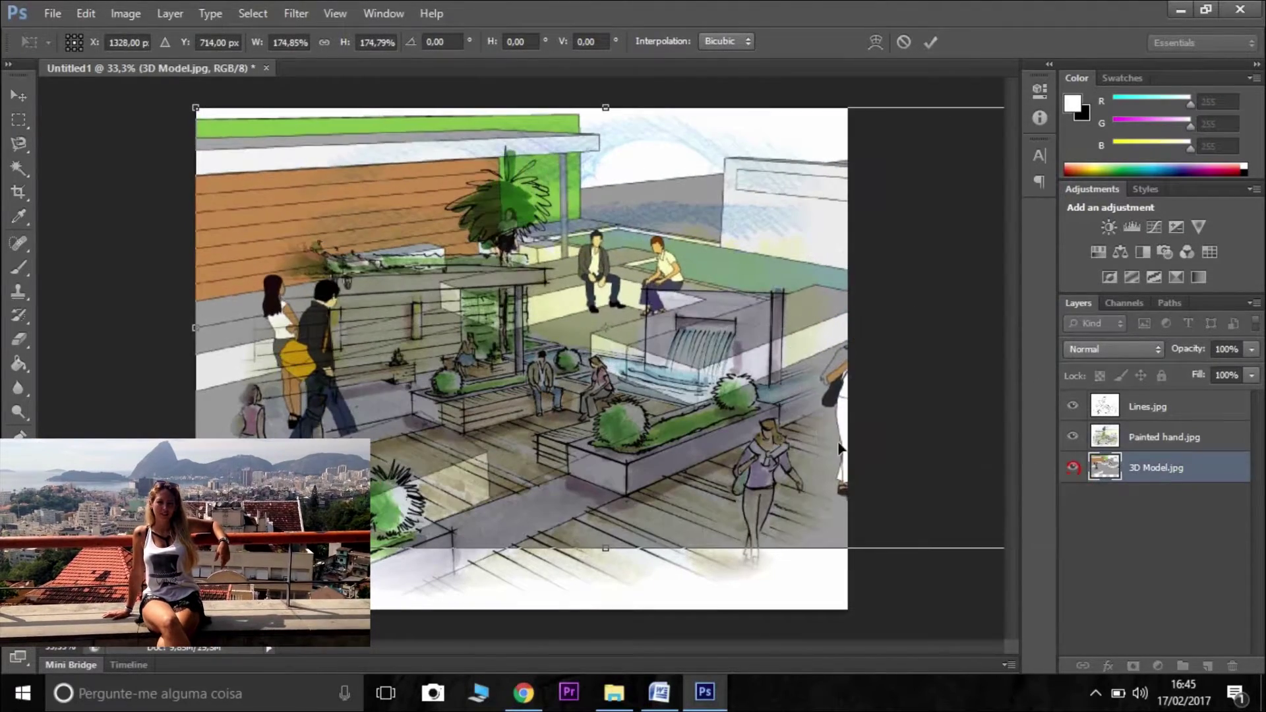
drag(709, 354, 714, 360)
drag(678, 416, 635, 470)
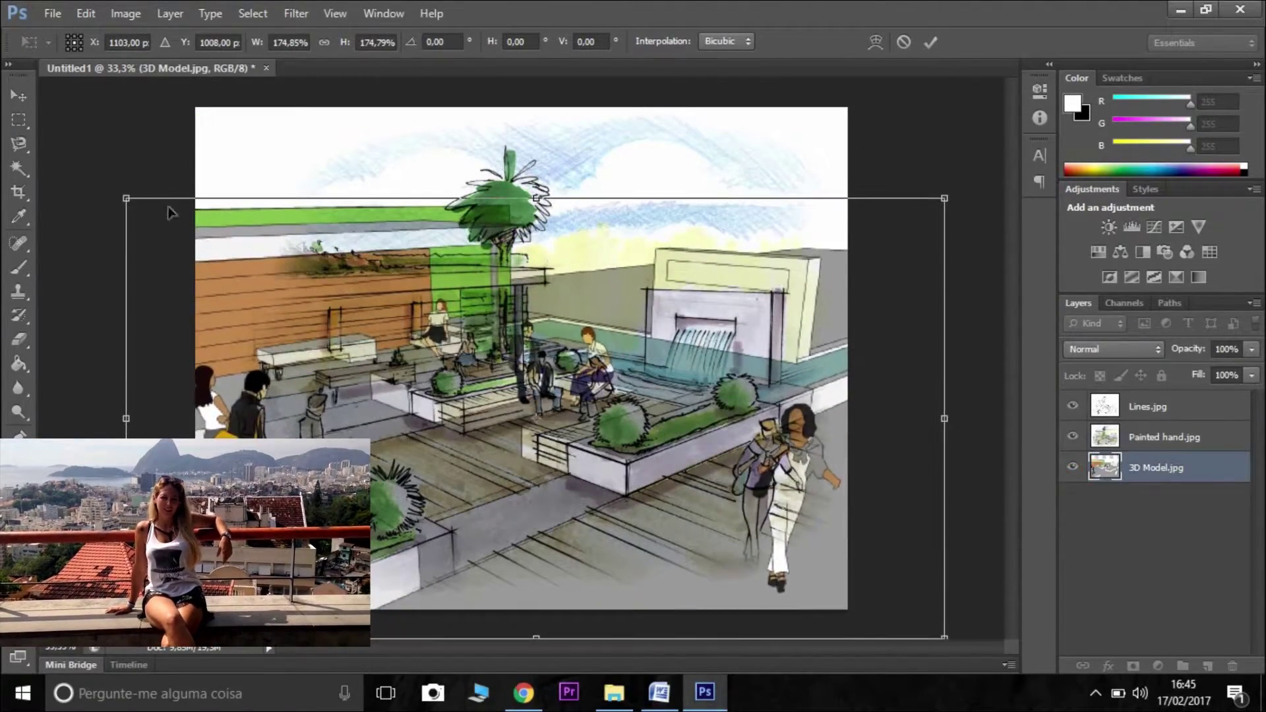
Reduce the 3D Model layer's scale to about 153%, align it with the line drawing, and apply the transformation
drag(123, 198, 151, 211)
drag(436, 403, 435, 405)
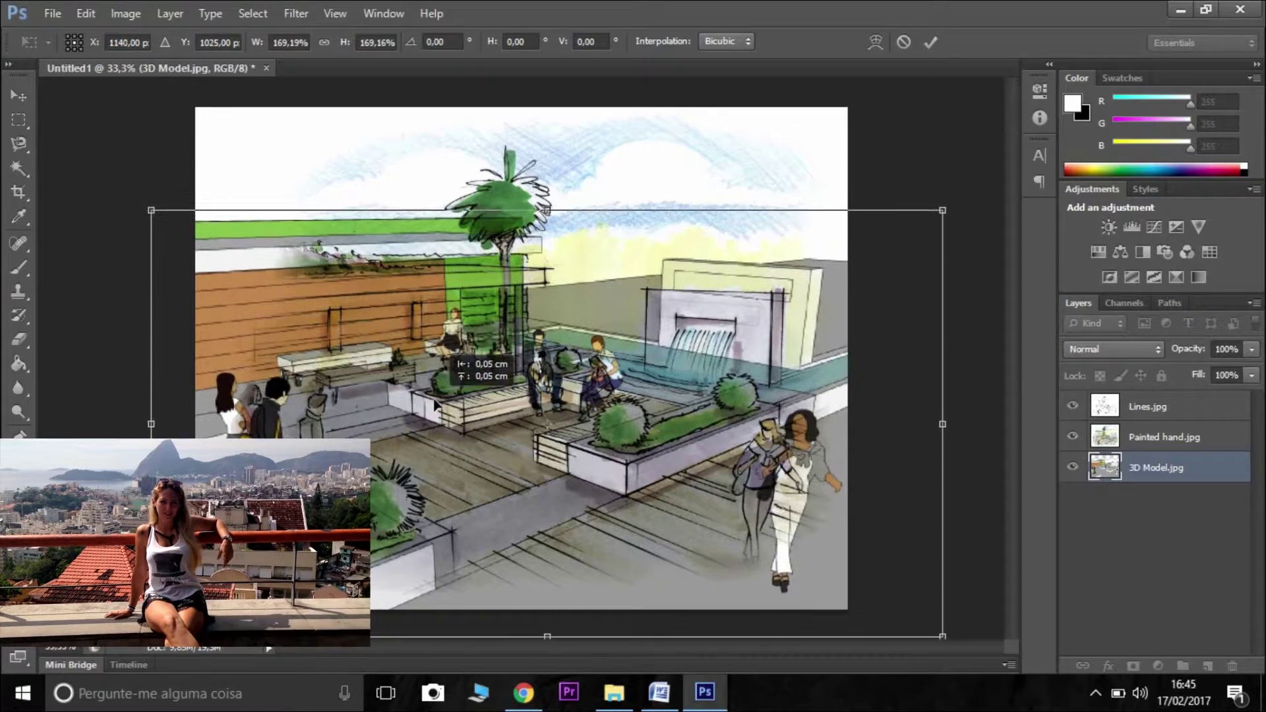
drag(948, 213, 943, 217)
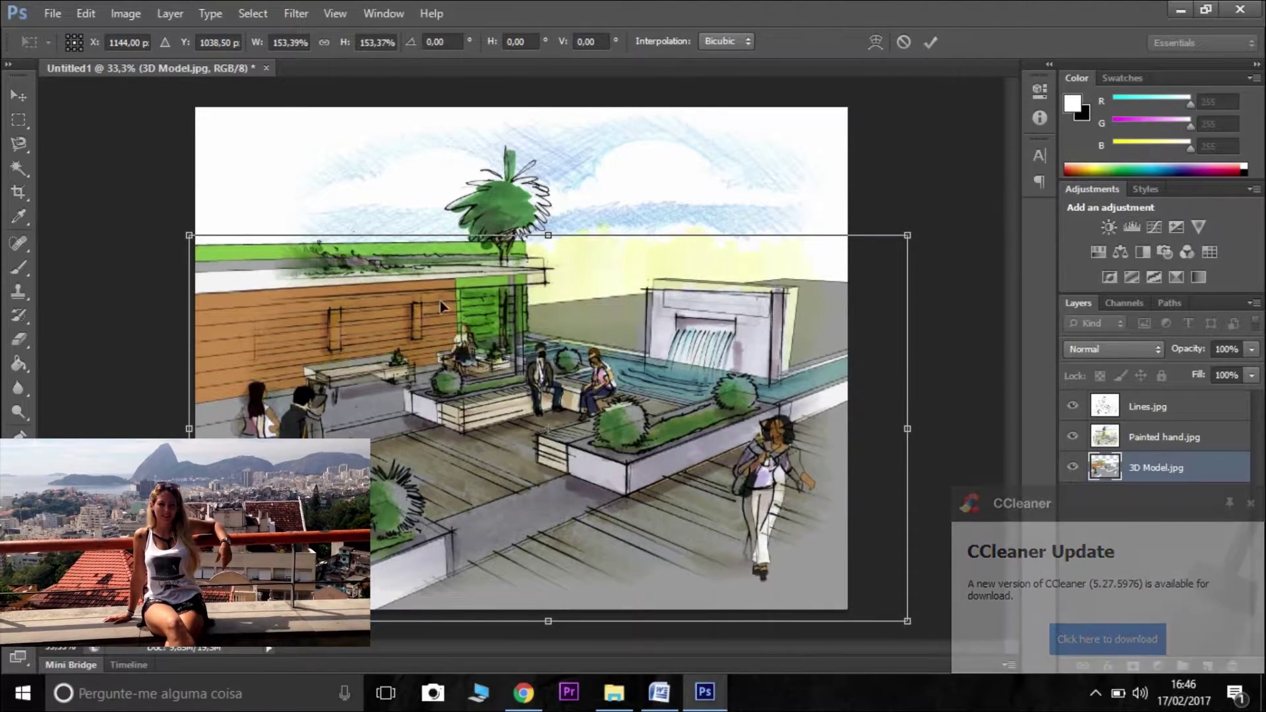
mouse_move(557, 410)
mouse_down()
mouse_move(548, 412)
mouse_move(560, 411)
mouse_up()
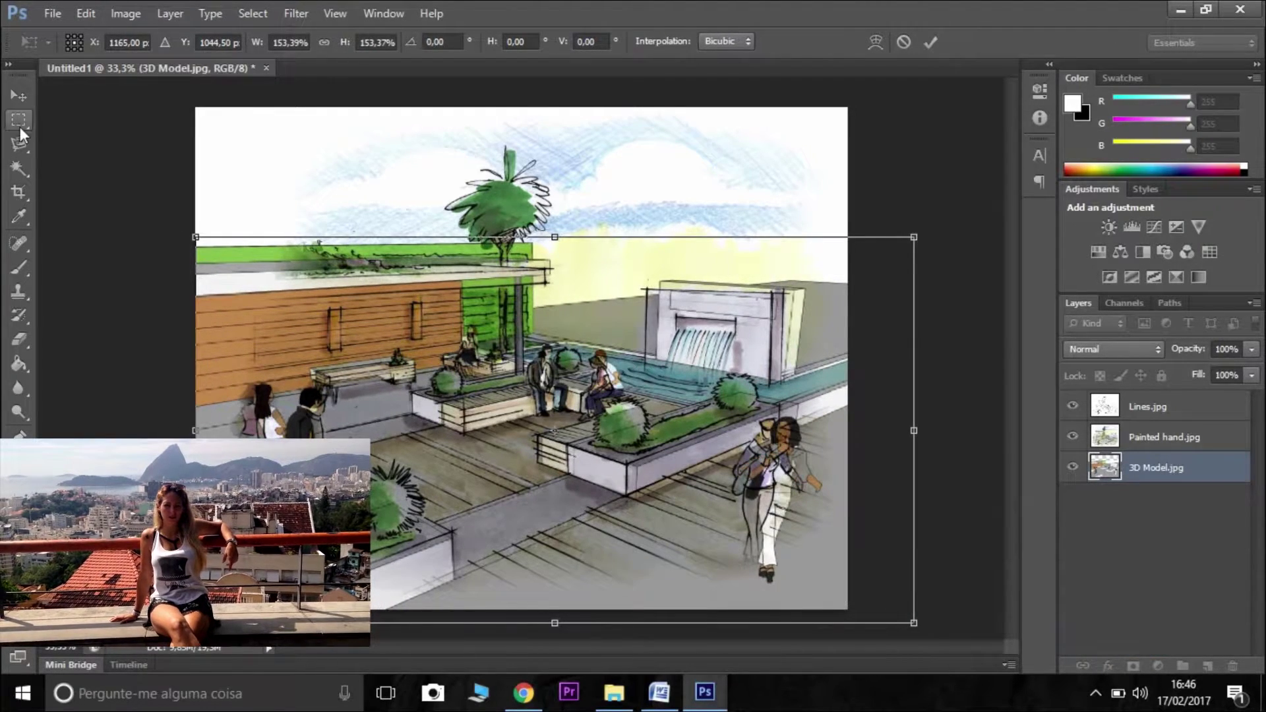
click(19, 120)
click(540, 273)
Warp the 3D Model layer so its fountain wall lines up with the drawn waterfall wall
key(ctrl+0)
key(ctrl+plus)
click(125, 13)
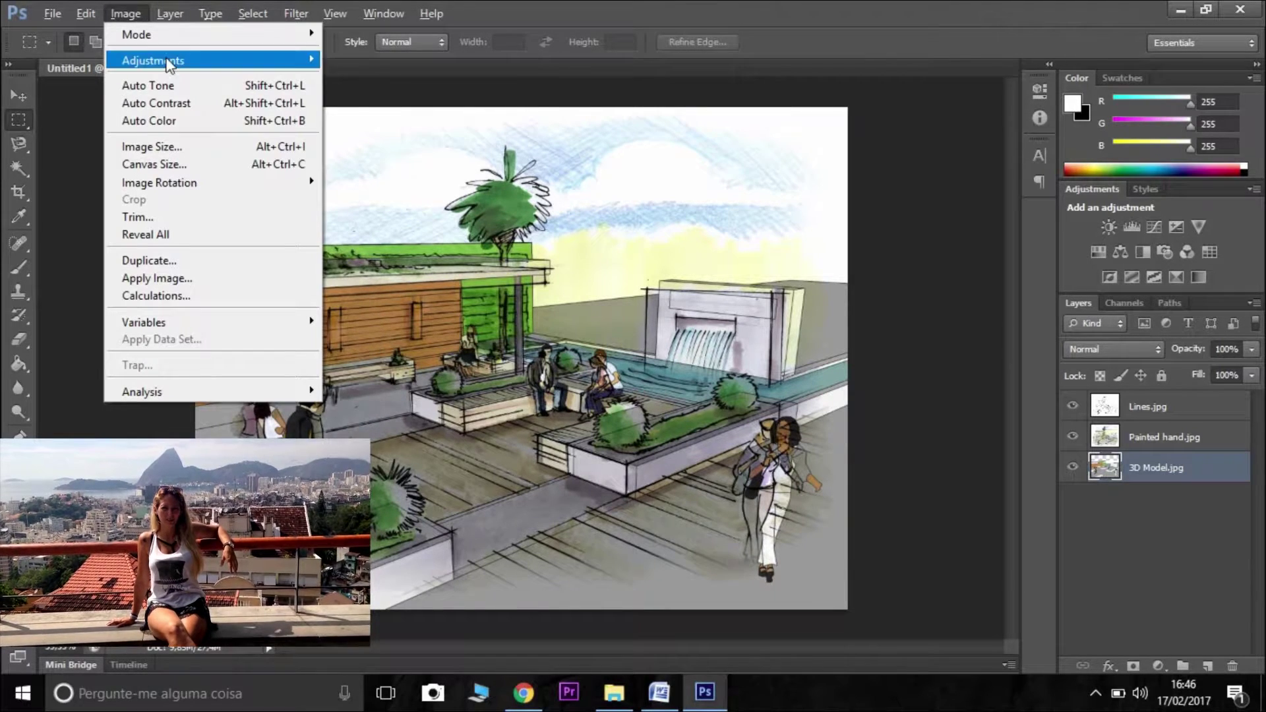
mouse_move(168, 59)
mouse_move(86, 13)
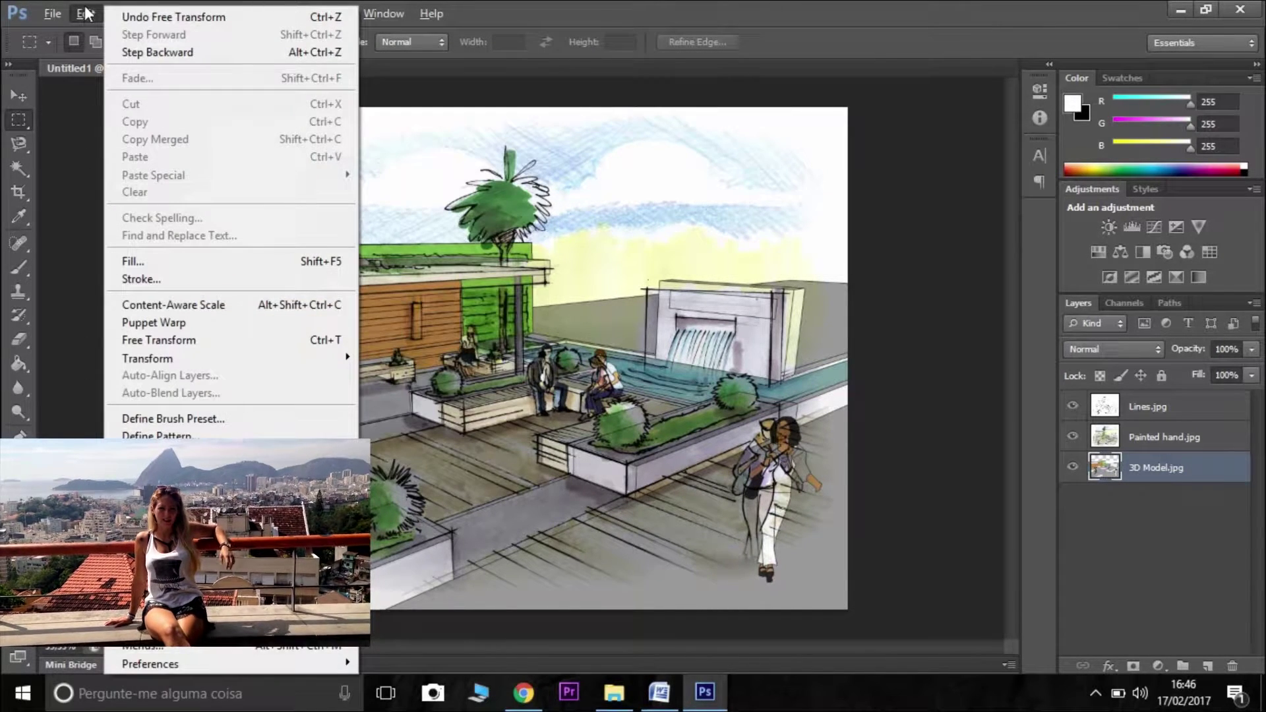
mouse_move(207, 359)
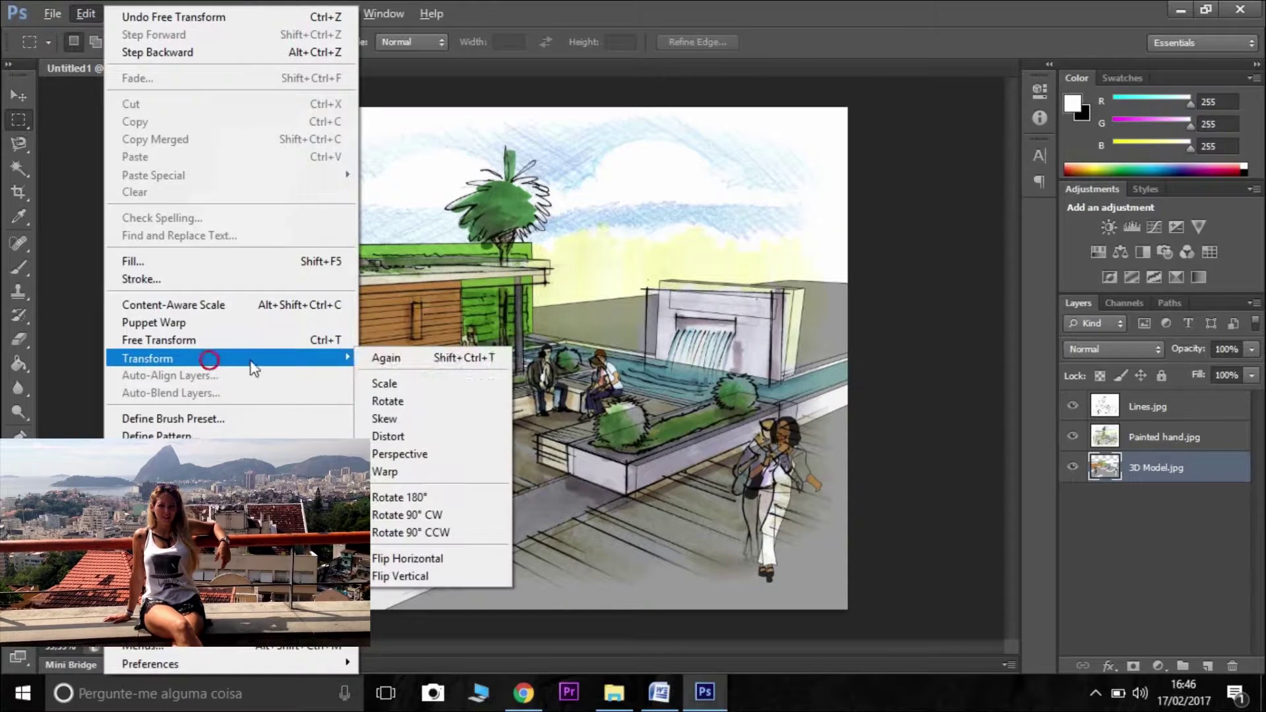
click(454, 472)
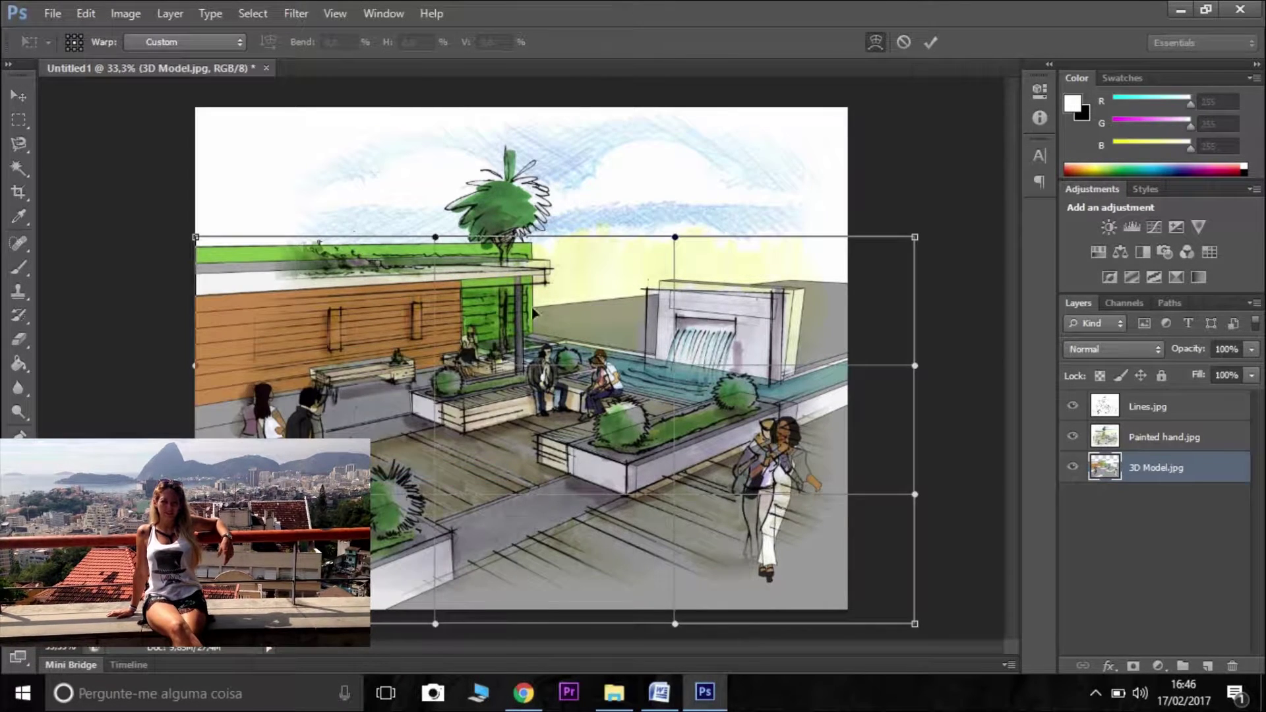
mouse_move(673, 290)
mouse_down()
mouse_move(656, 291)
mouse_move(660, 302)
mouse_up()
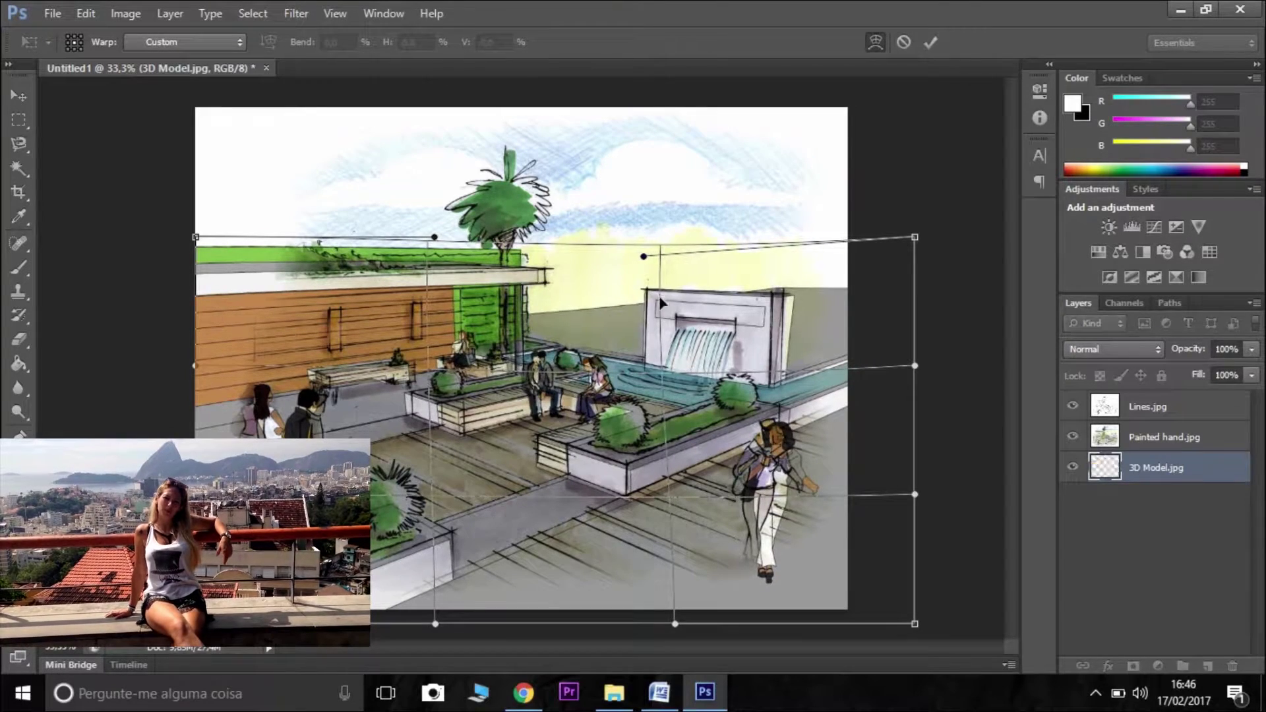
drag(821, 313, 808, 308)
Fine-tune the warp around the water channel, the rear wall and the pavilion's roof edge to follow the drawn lines
drag(790, 393, 797, 393)
drag(626, 318, 631, 319)
drag(830, 289, 825, 289)
drag(608, 287, 613, 287)
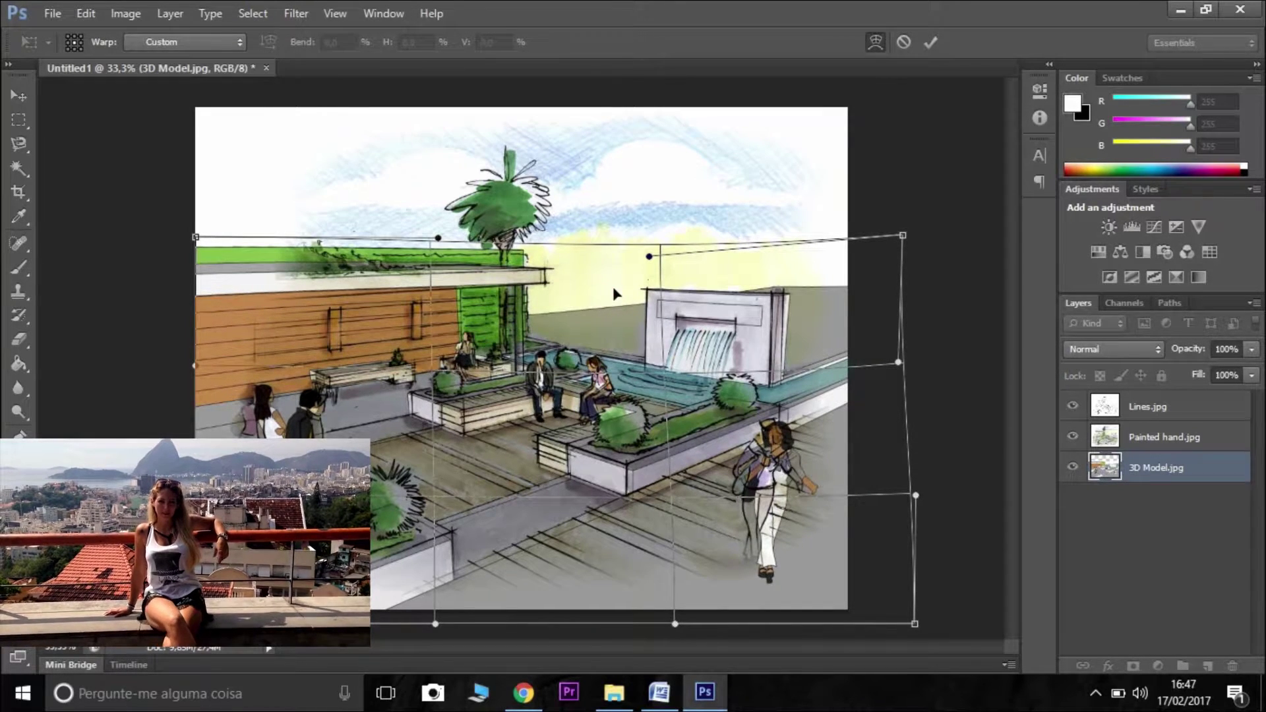
drag(471, 265, 477, 267)
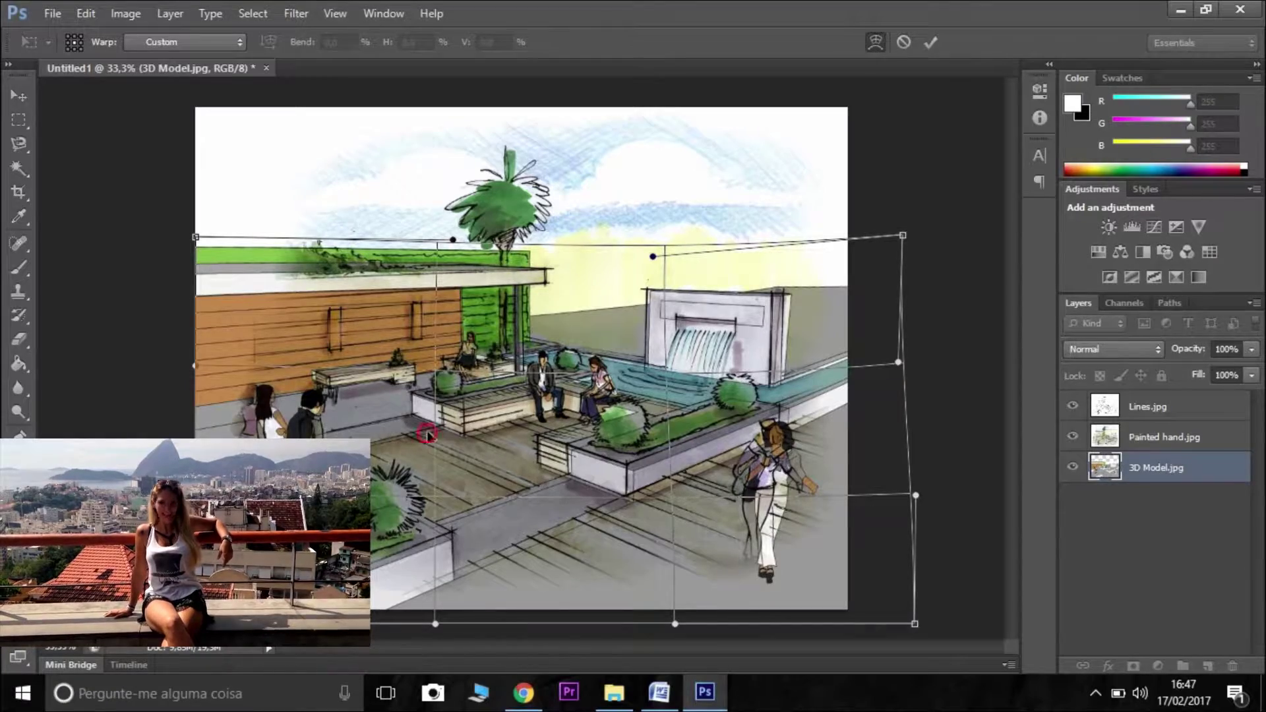
Warp the model's rear planter and wooden bench corners onto their drawn outlines beside the seated people
scroll(396, 468, up, 19)
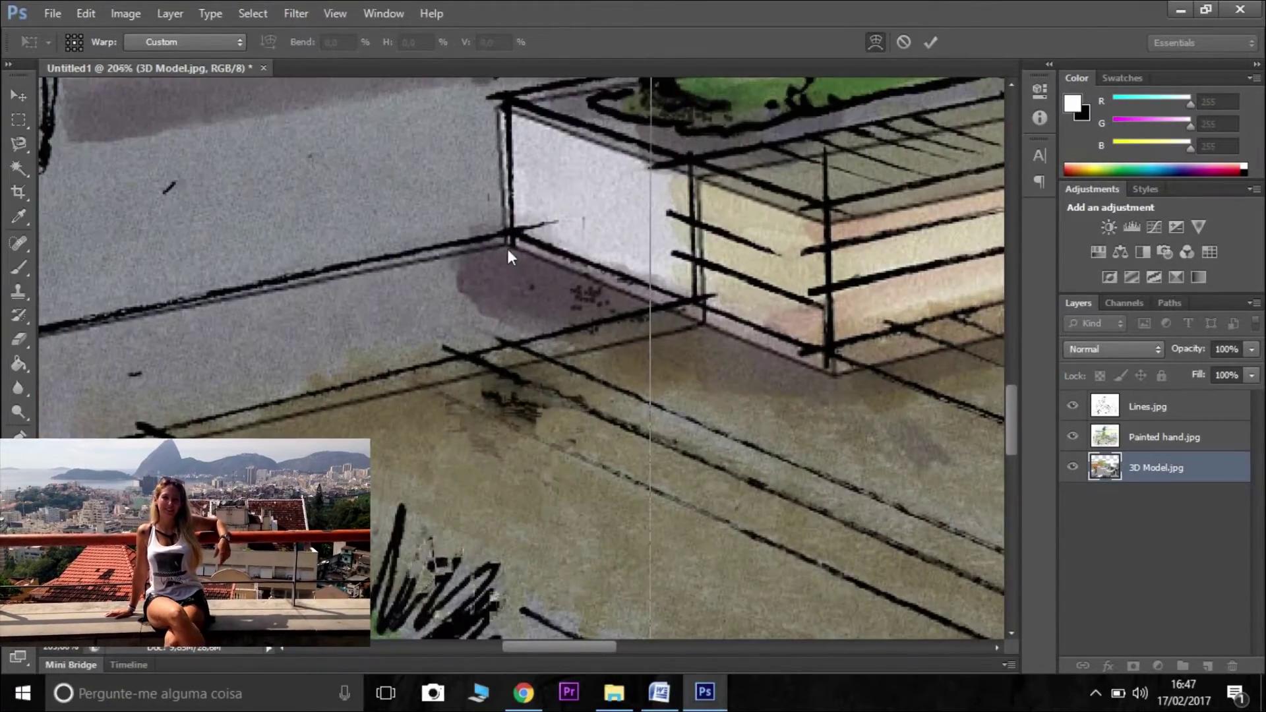
drag(508, 248, 514, 238)
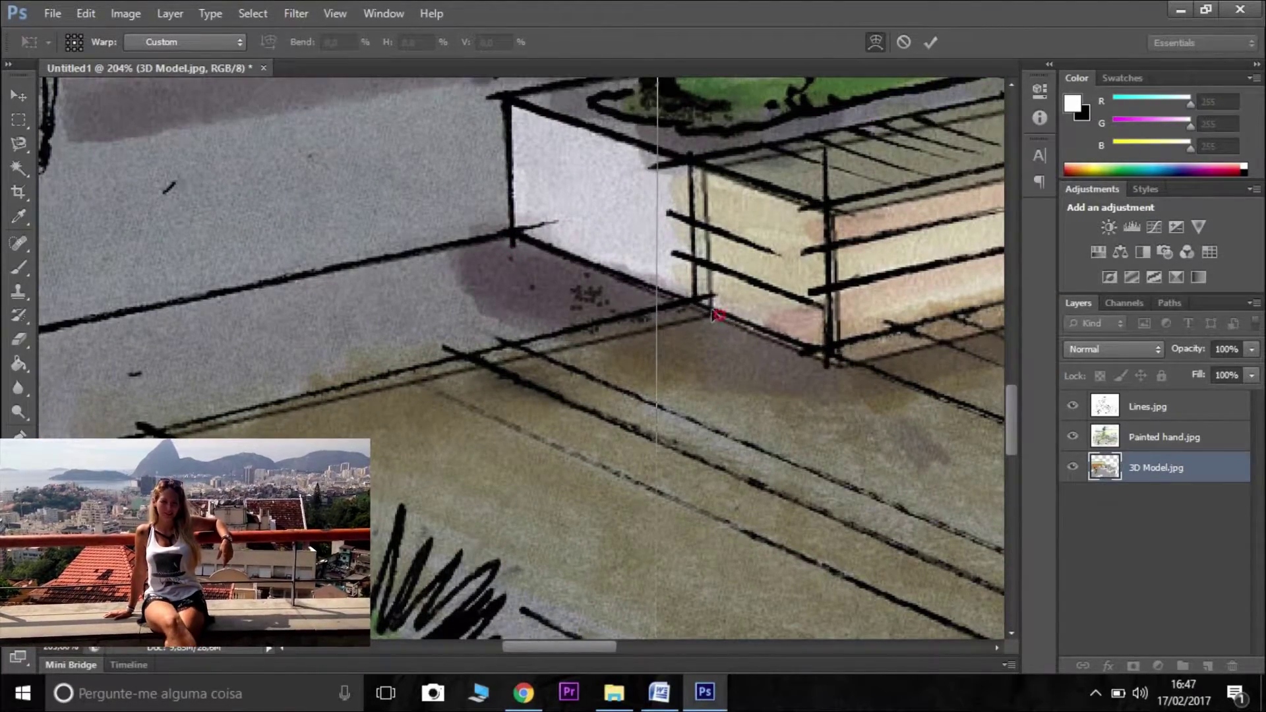
drag(719, 315, 713, 310)
drag(485, 153, 489, 140)
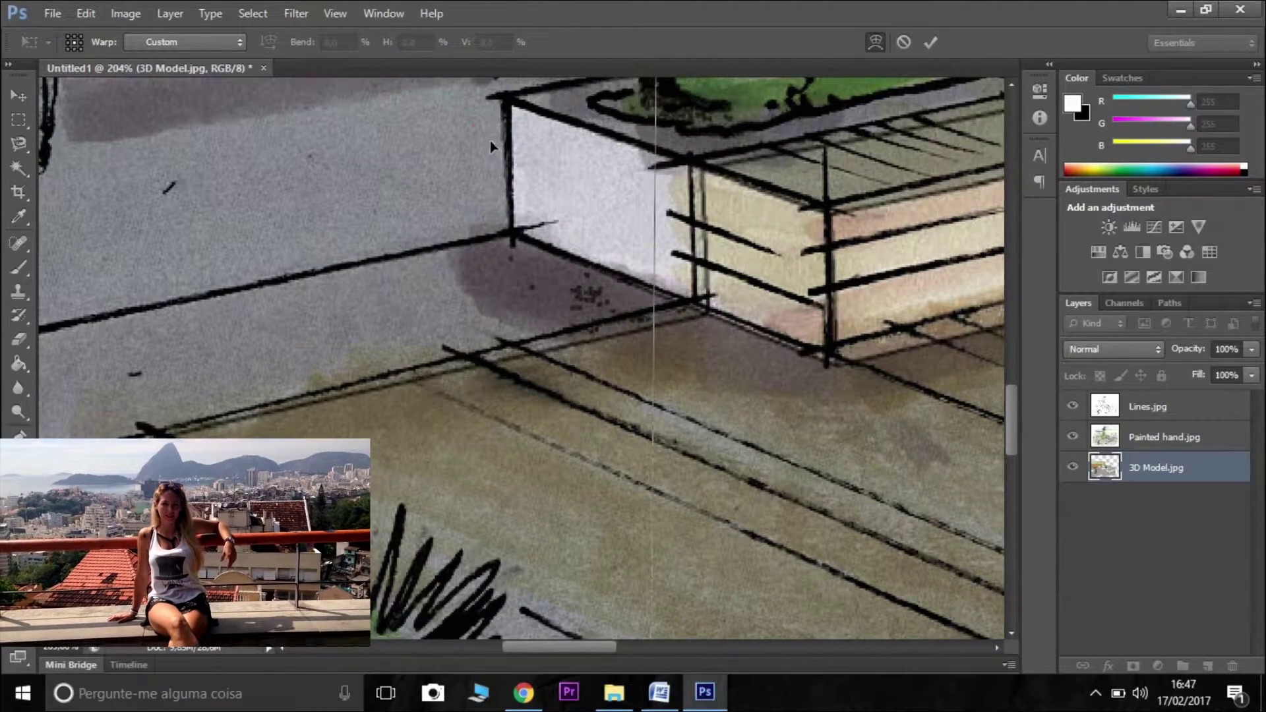
drag(715, 247, 716, 242)
Warp the model's central planter and its slatted wooden end onto the drawn edges along the walkway
scroll(465, 130, down, 7)
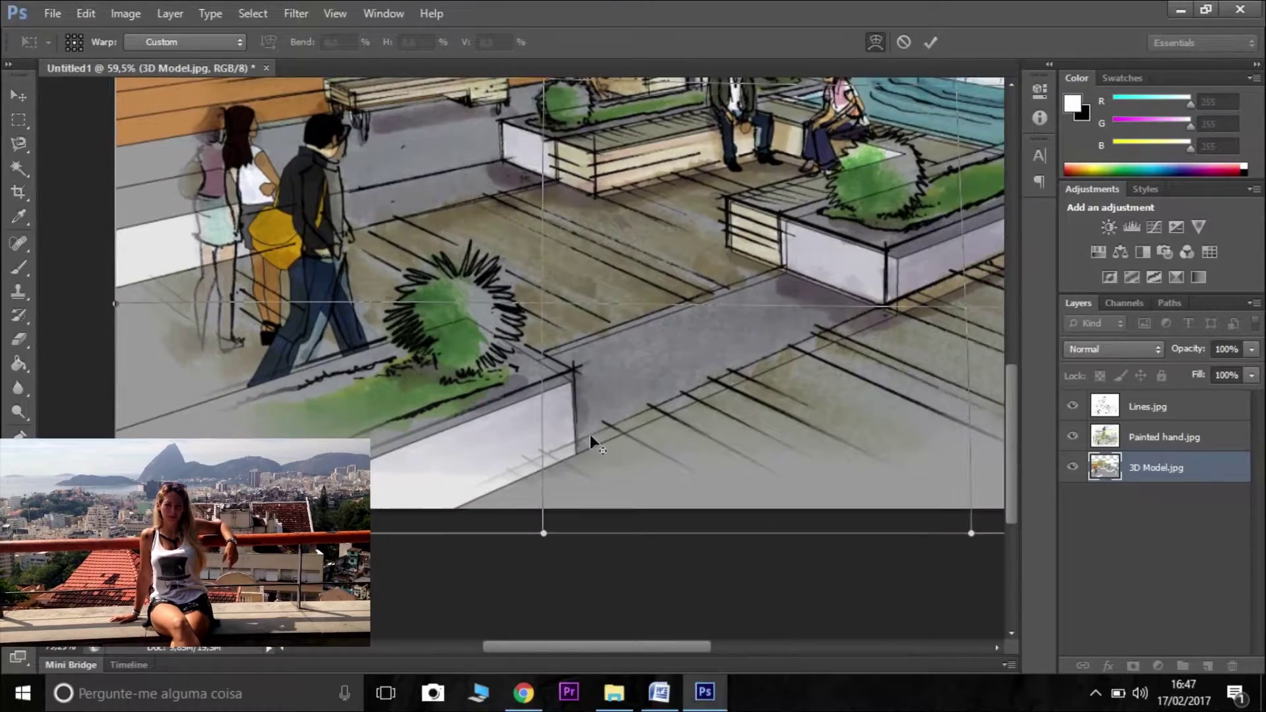
scroll(584, 415, up, 4)
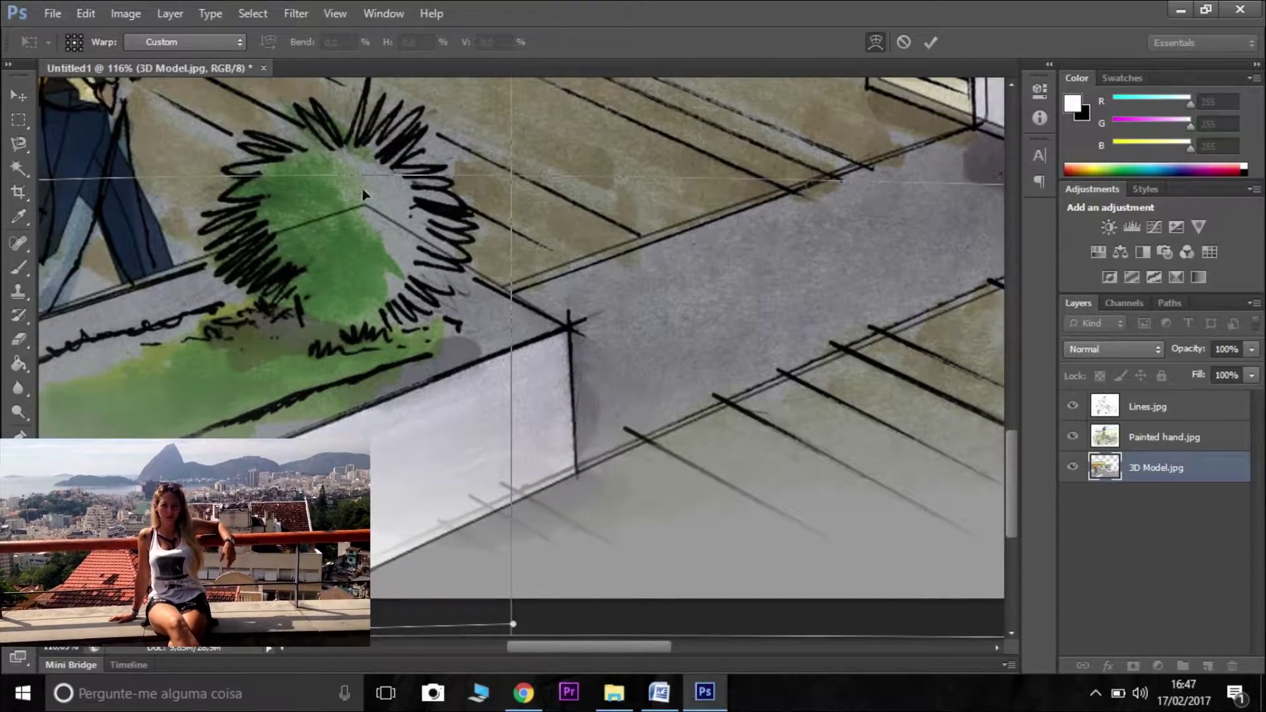
scroll(635, 260, down, 3)
scroll(738, 278, up, 3)
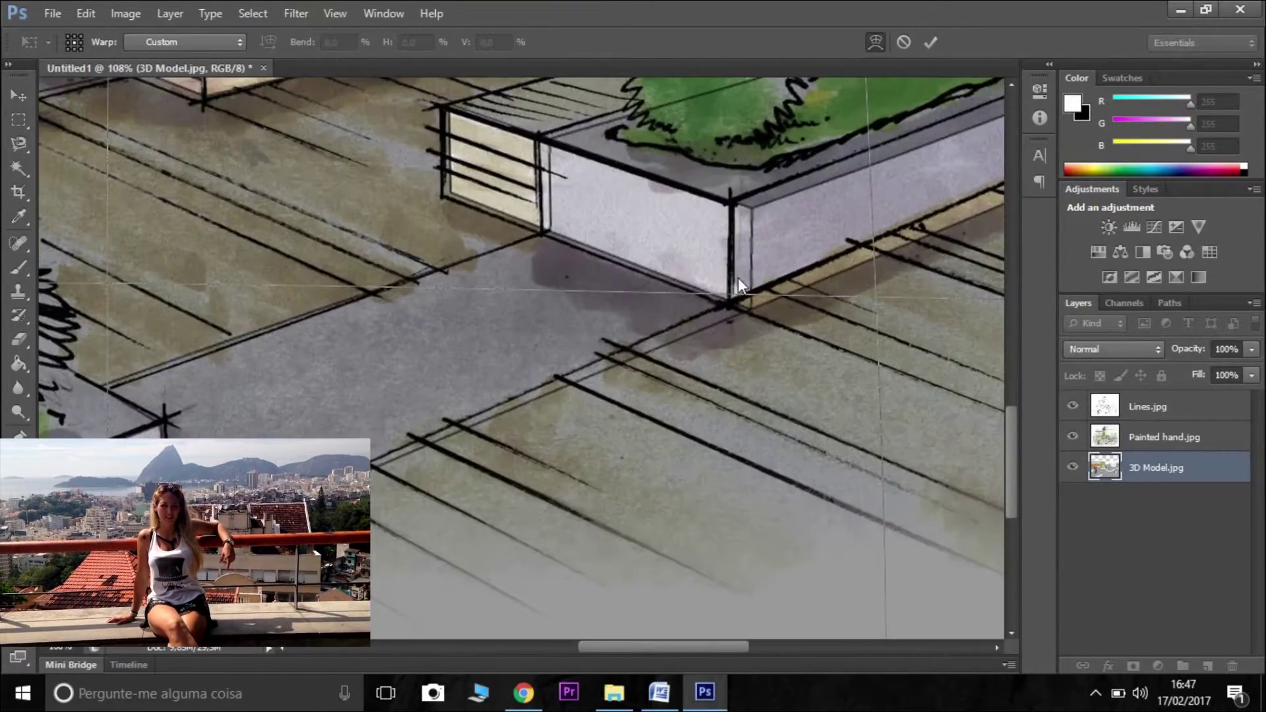
drag(738, 278, 726, 283)
drag(441, 128, 455, 138)
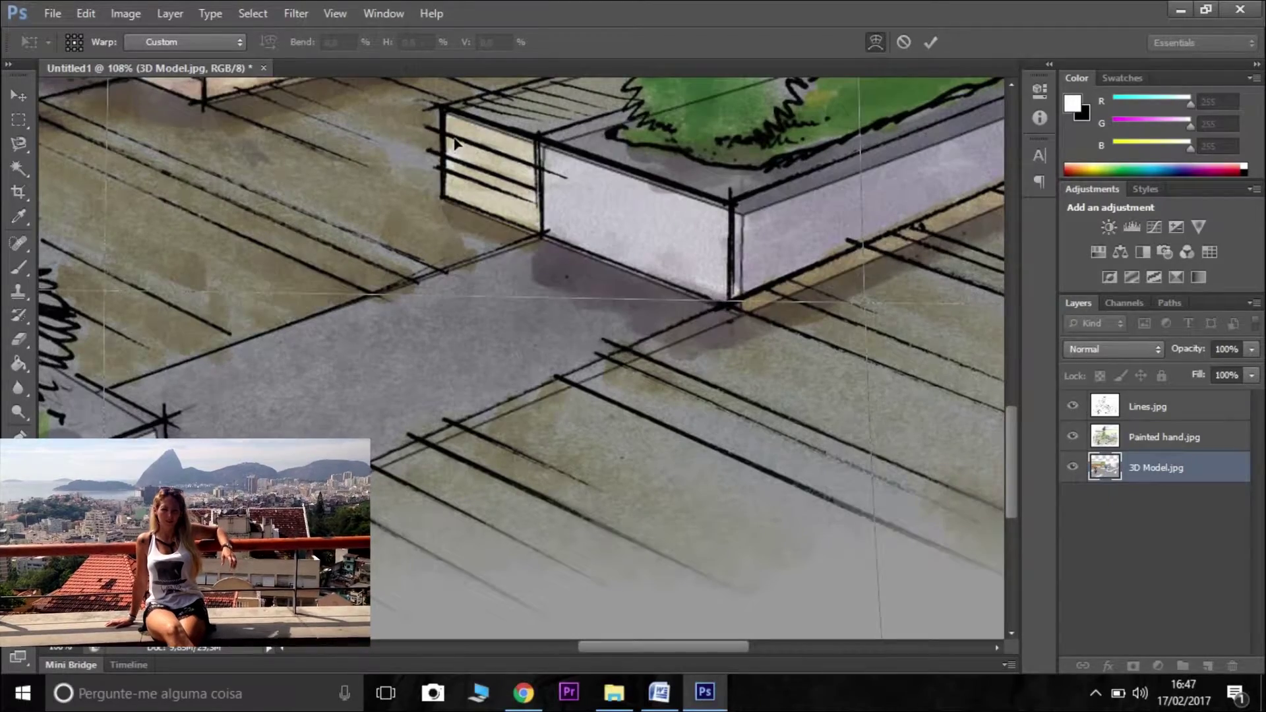
Check the fountain and planter alignment across the scene and apply the warp to the 3D Model layer
scroll(712, 322, down, 5)
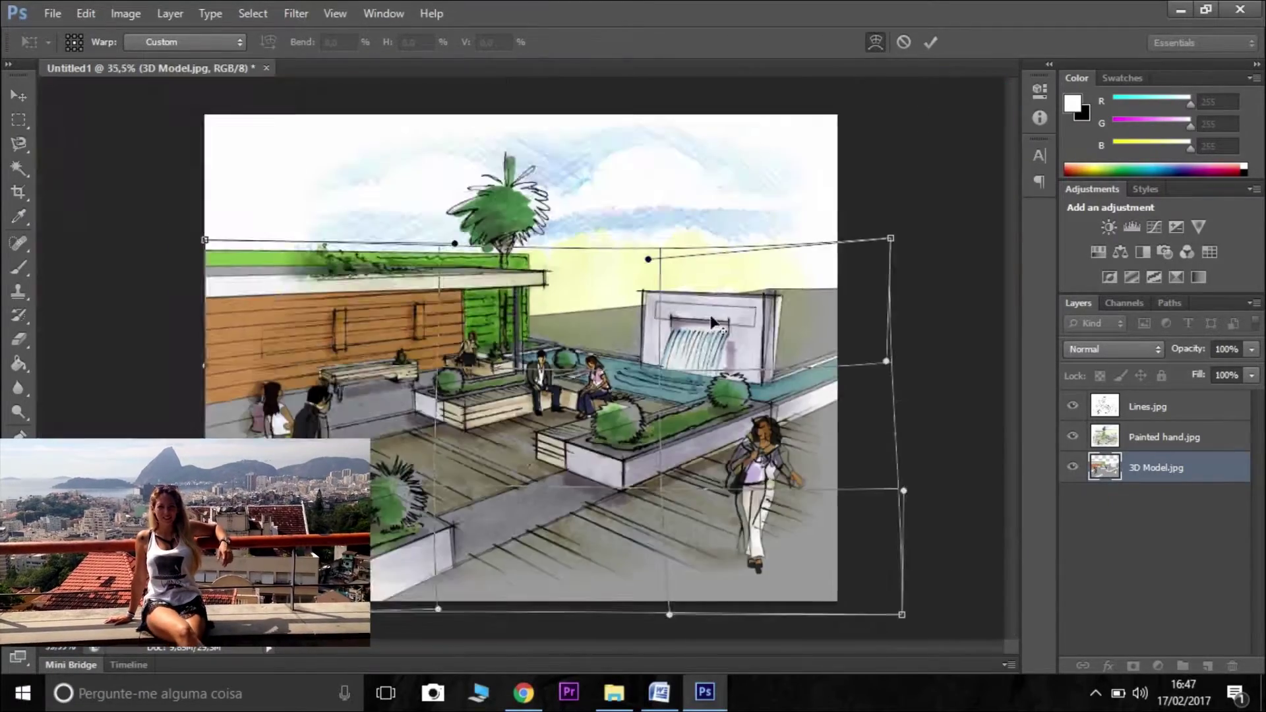
scroll(810, 455, up, 6)
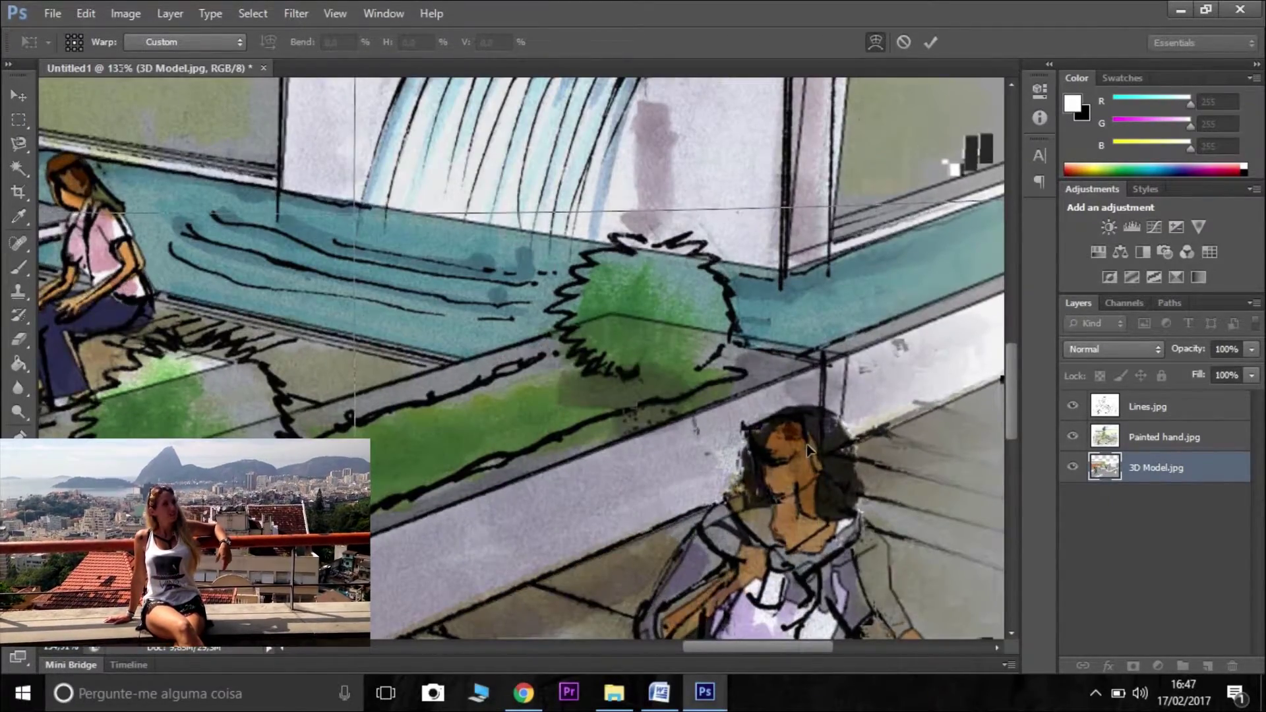
scroll(810, 451, down, 7)
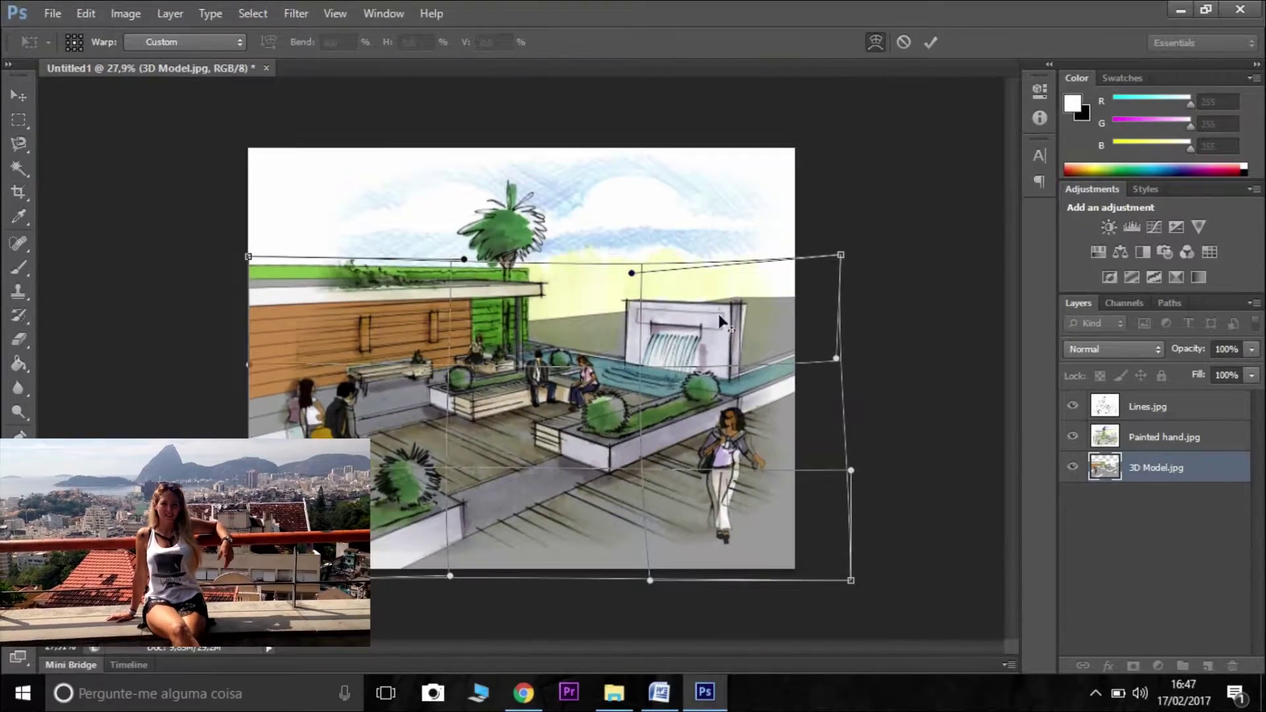
scroll(149, 404, up, 3)
scroll(340, 383, down, 3)
click(26, 126)
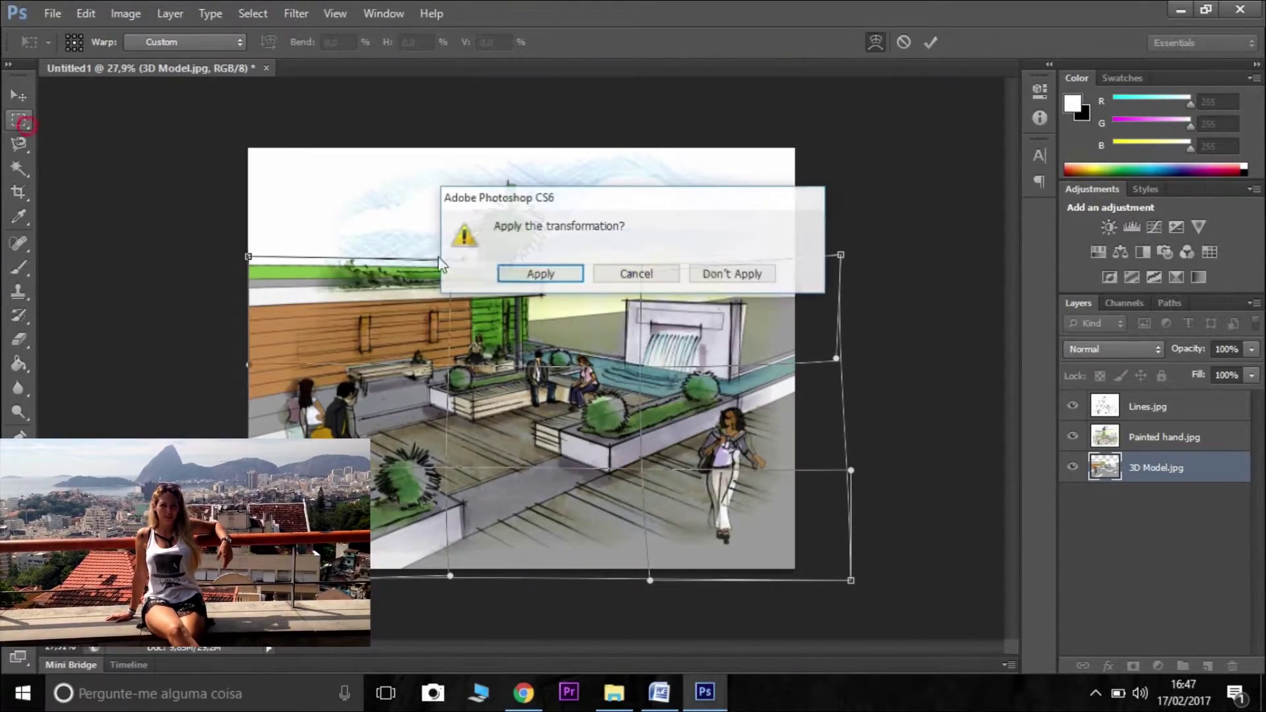
click(521, 276)
scroll(443, 396, up, 1)
scroll(443, 396, up, 2)
scroll(444, 396, down, 2)
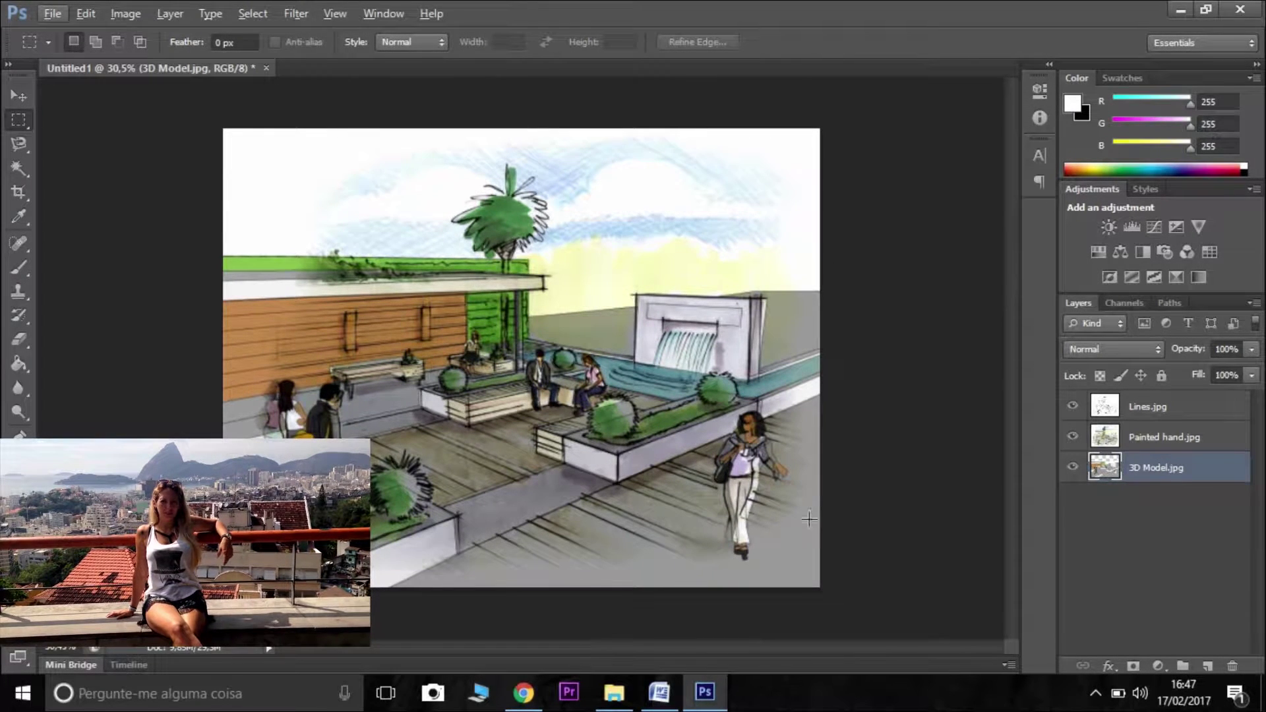
Switch to Chrome and search for "tradutor" in a new tab
click(524, 692)
click(567, 14)
text(tradutor)
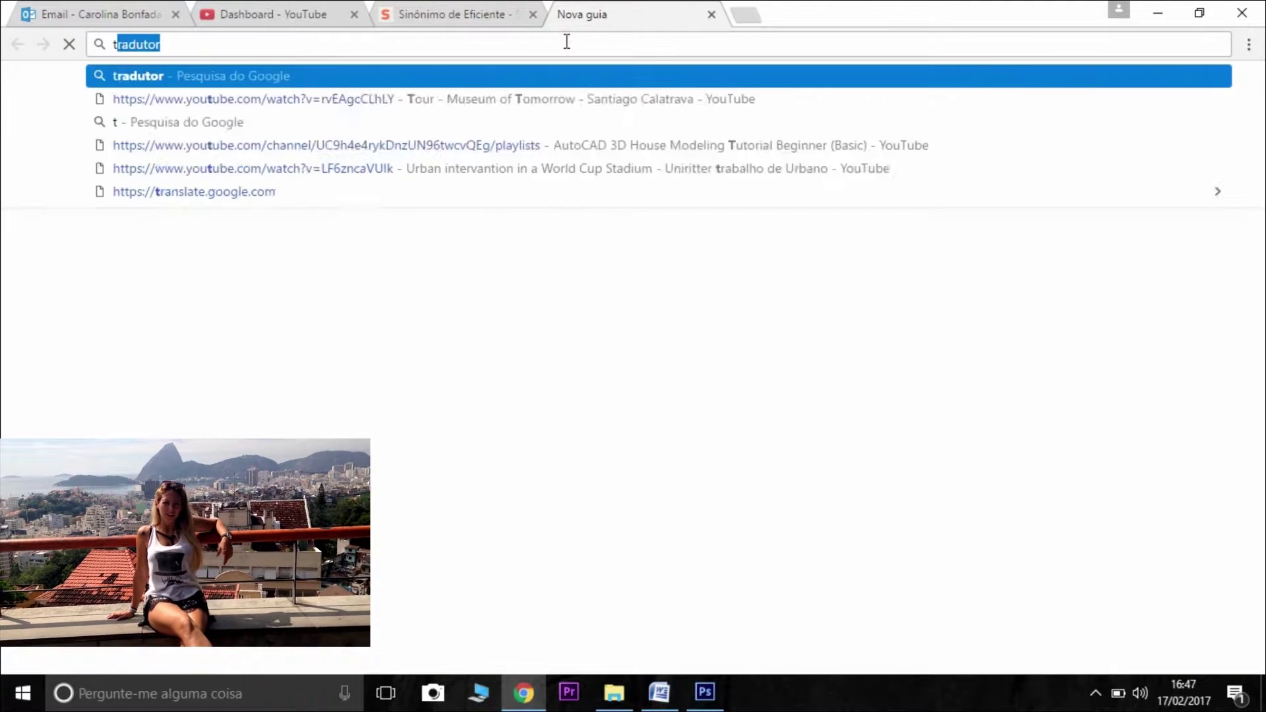
key(Return)
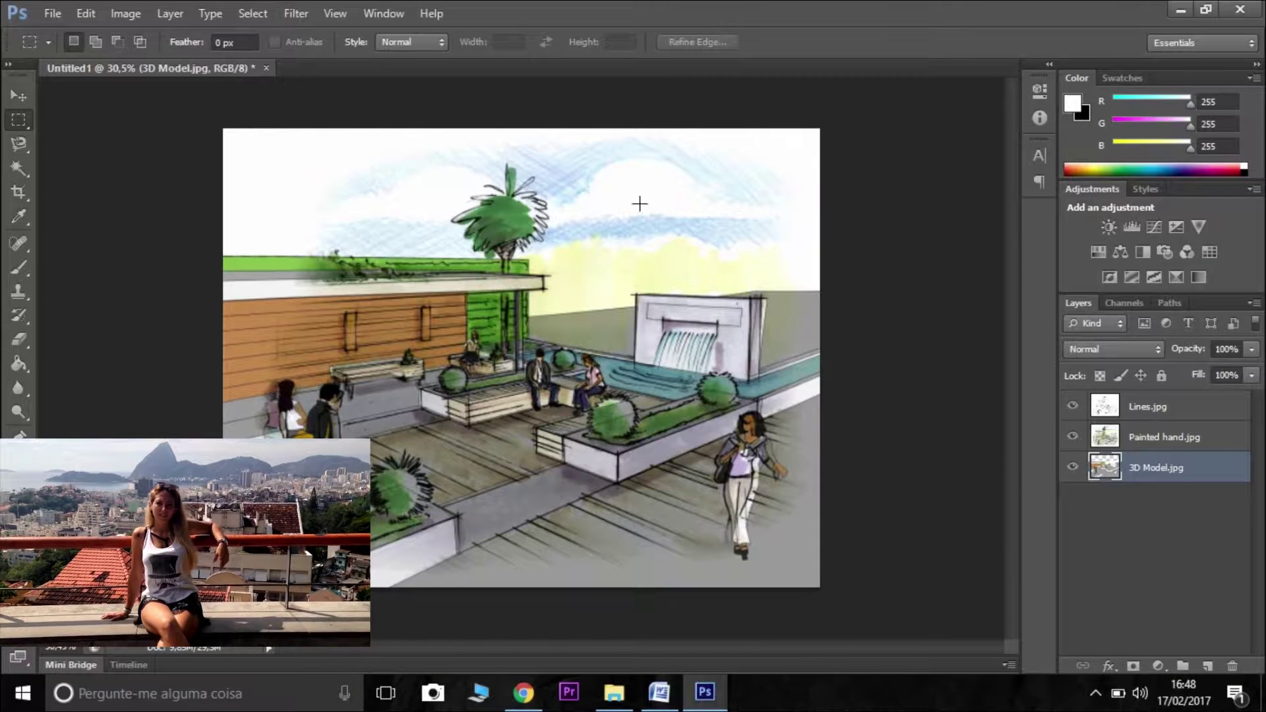
Back in Photoshop, create a new layer above Lines and name it Frame
click(1208, 670)
drag(1153, 466, 1152, 396)
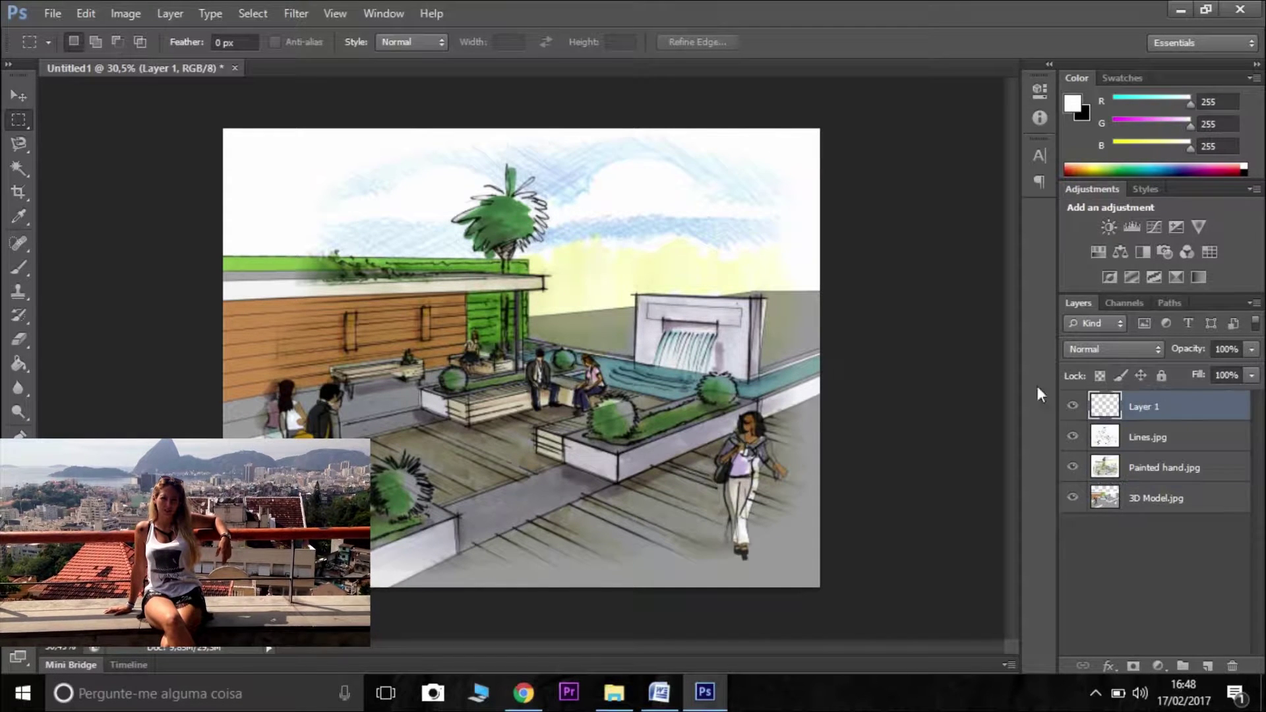
double_click(1143, 406)
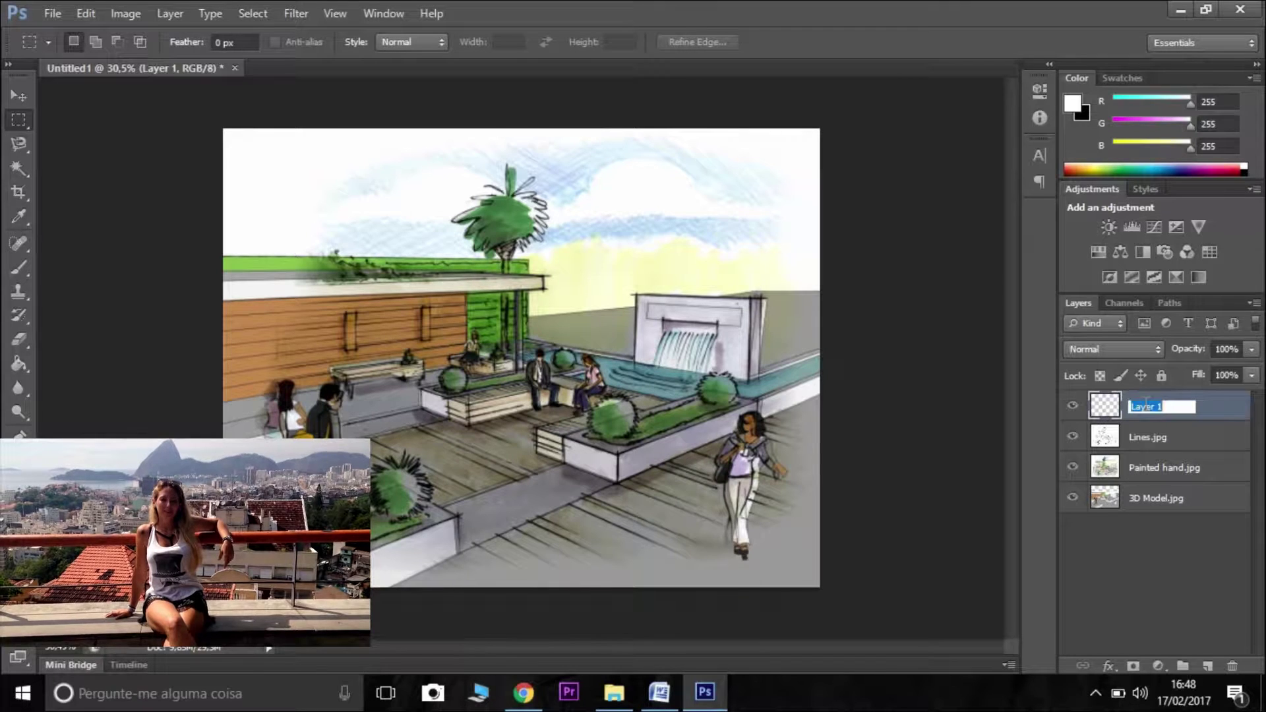
text(Frame)
key(Return)
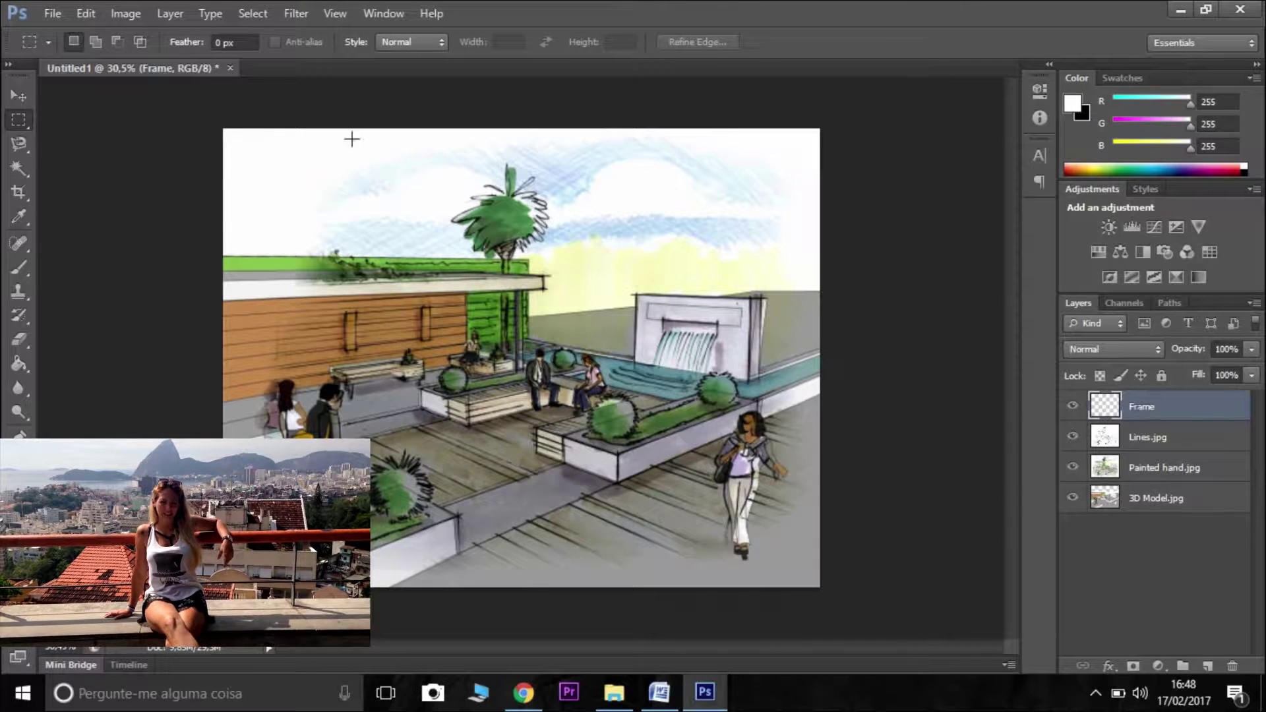
Choose the Brush tool with the soft round 300 px brush for the Frame layer
key(b)
click(93, 49)
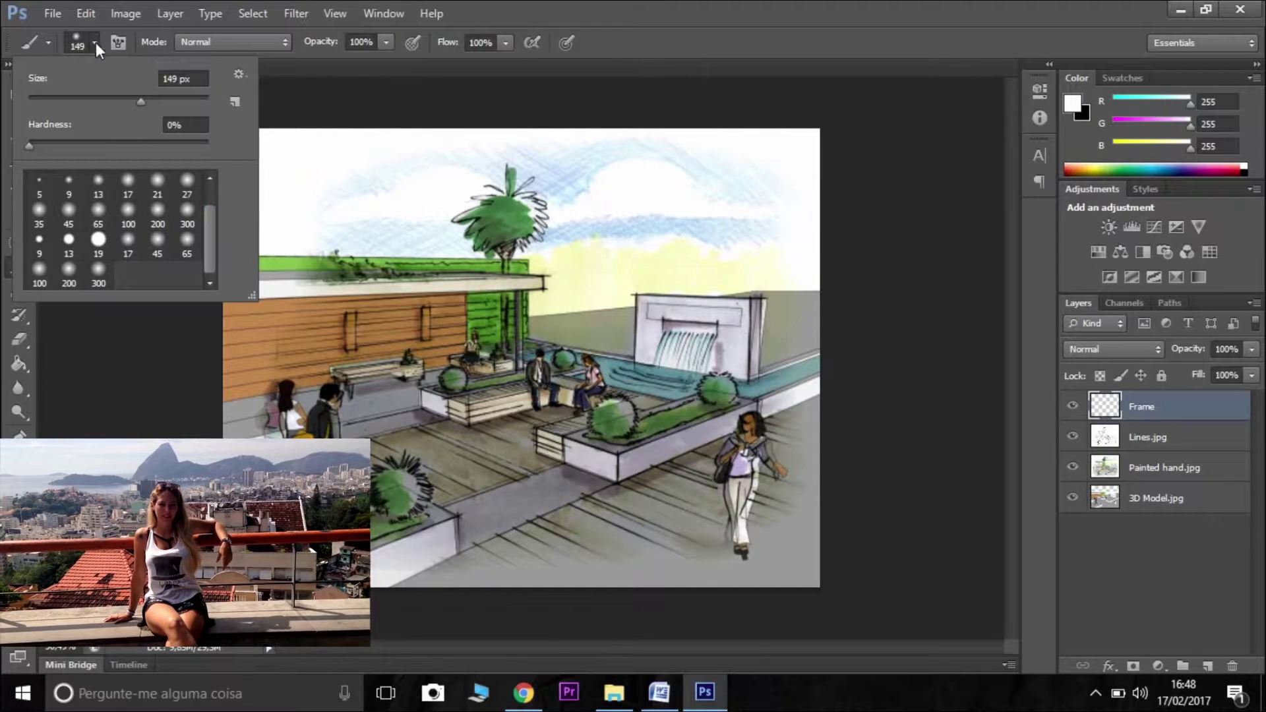
click(93, 43)
click(48, 42)
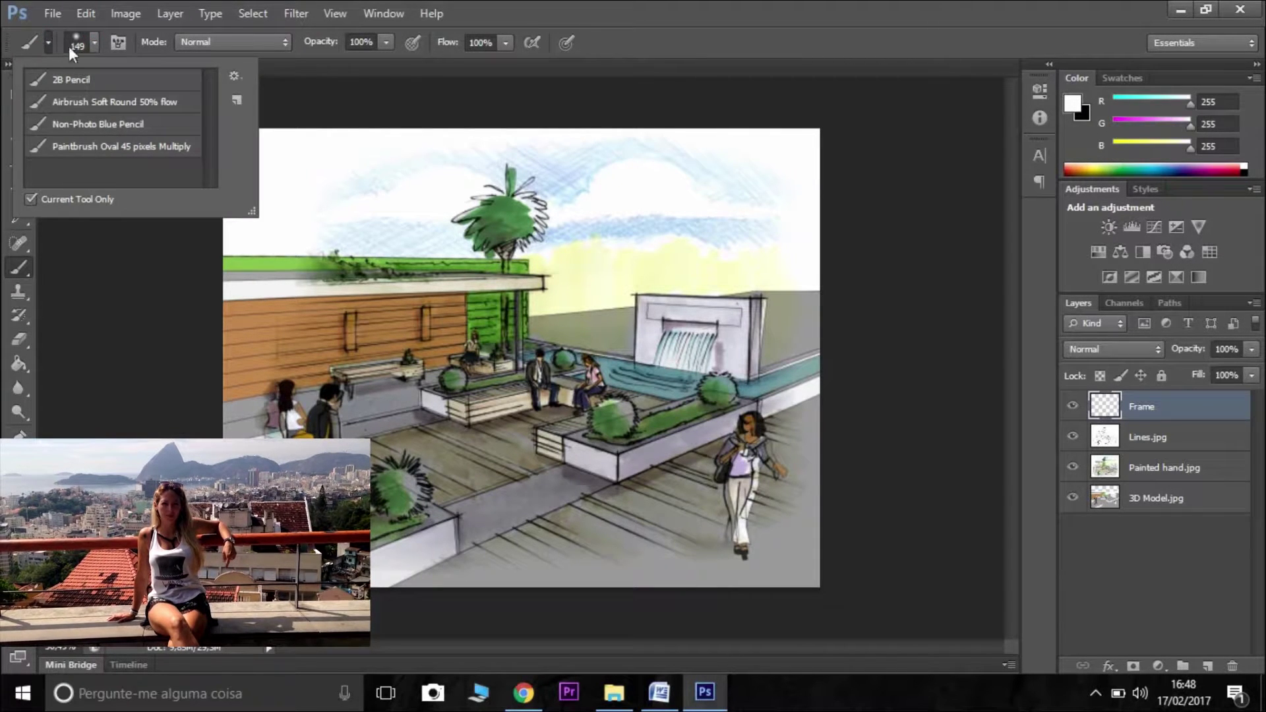
click(95, 41)
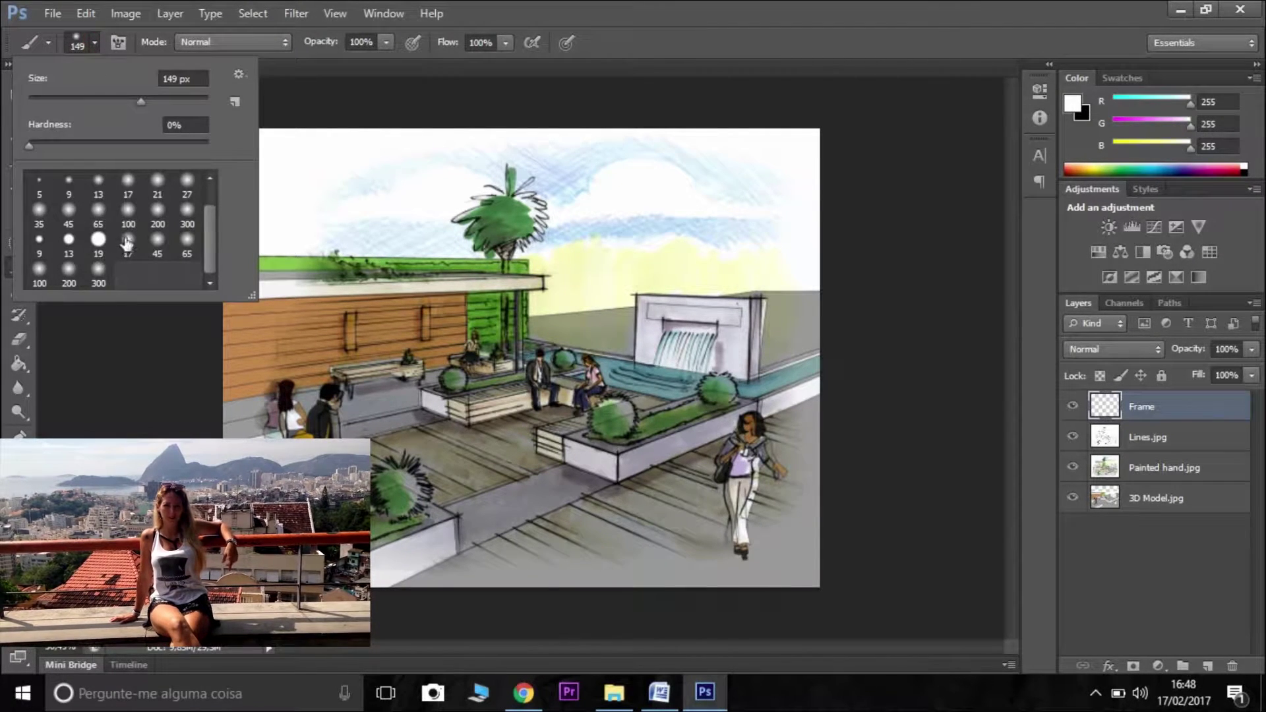
click(98, 271)
click(869, 129)
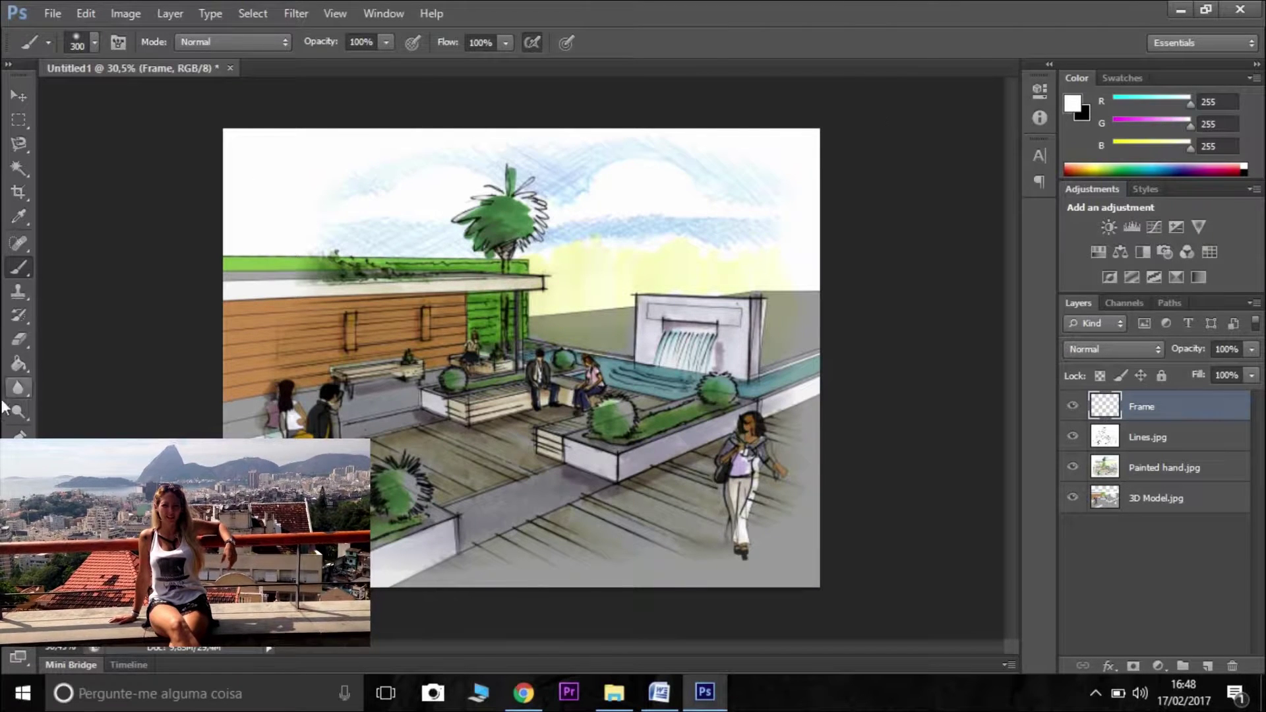
Paint a soft white border around all edges of the image on the Frame layer, fading the building's left side more deeply
shift+click(209, 116)
shift+click(237, 594)
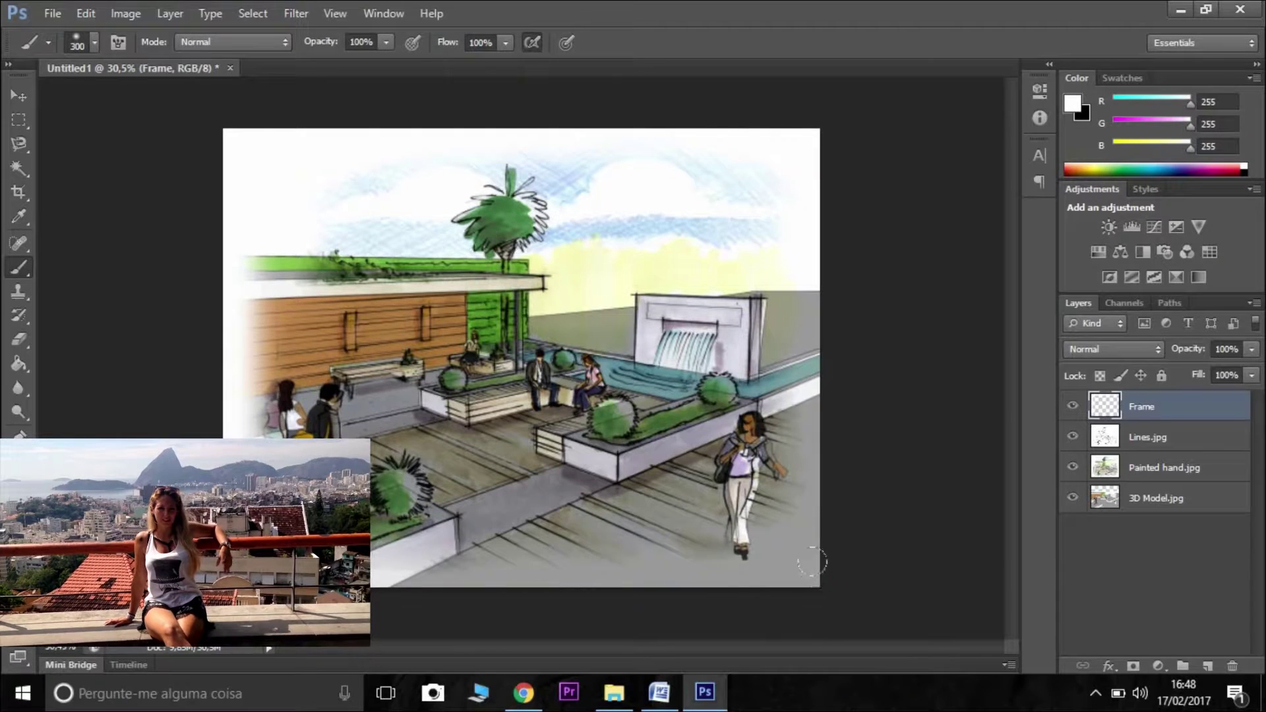
drag(811, 563, 422, 563)
shift+click(815, 120)
mouse_move(819, 555)
mouse_down()
mouse_move(809, 544)
mouse_move(770, 559)
mouse_up()
drag(670, 567, 462, 546)
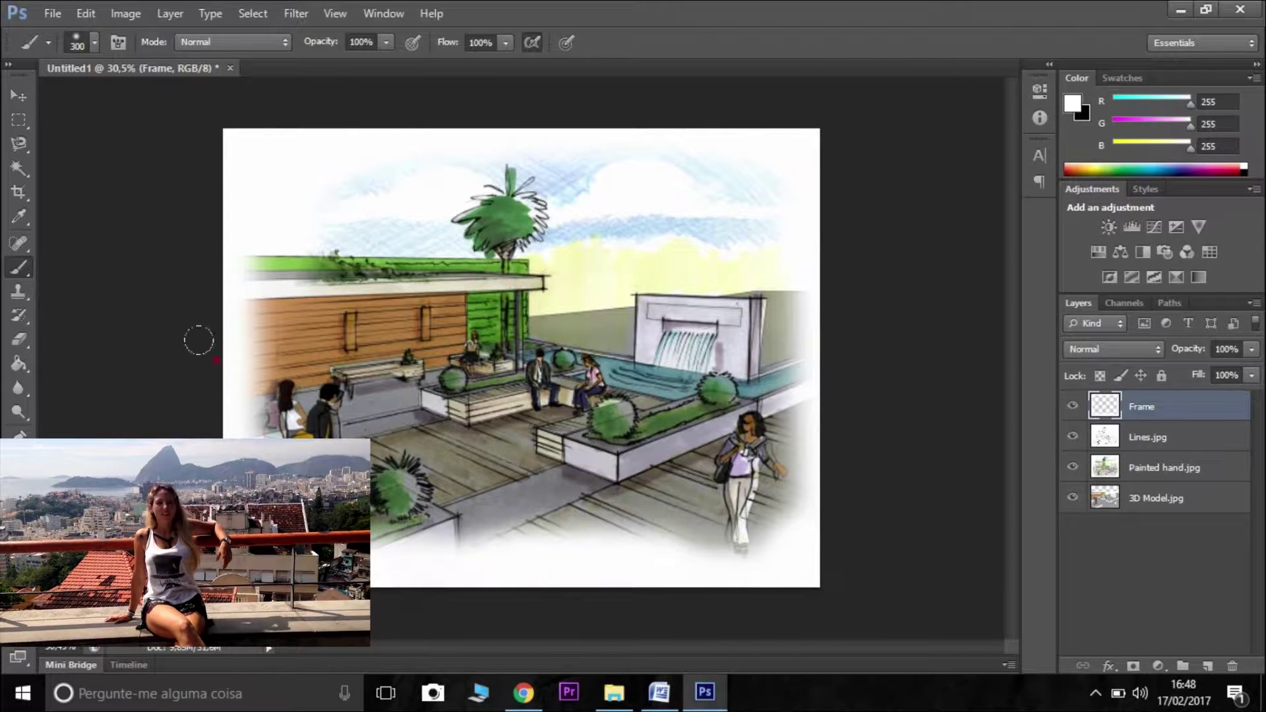
mouse_move(199, 340)
mouse_down()
mouse_move(230, 231)
mouse_move(201, 292)
mouse_move(239, 246)
mouse_up()
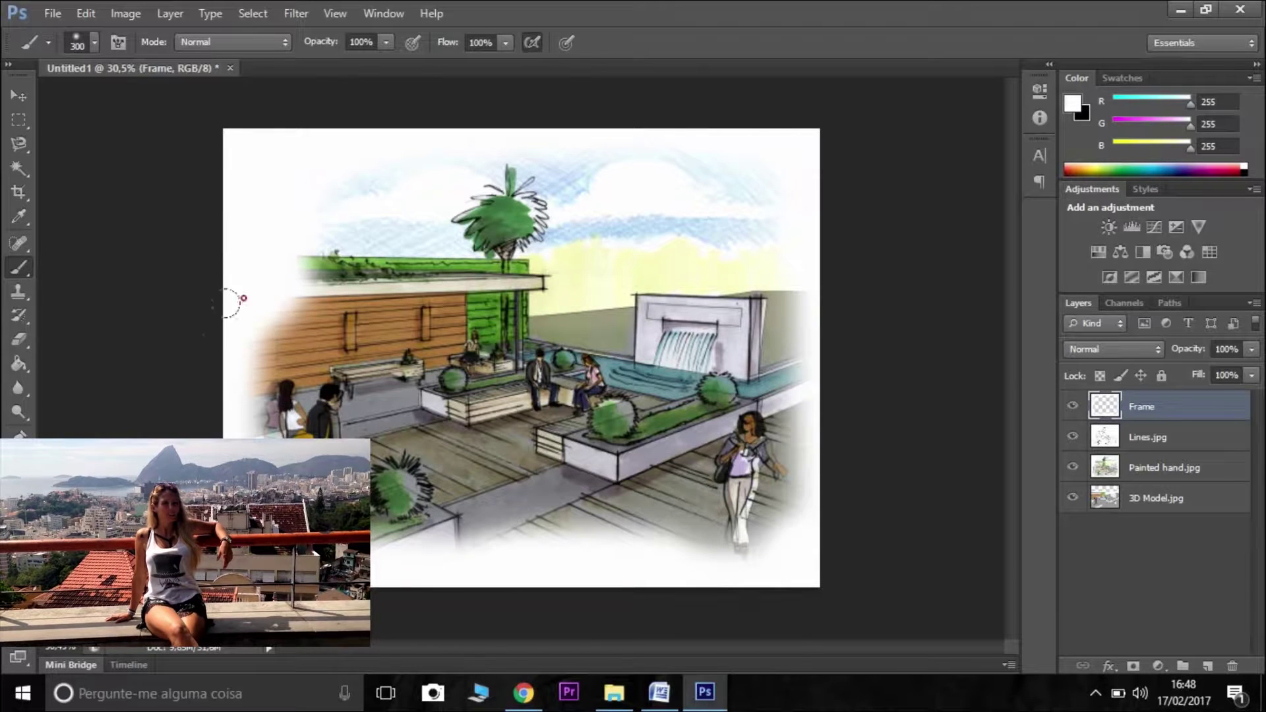
drag(231, 303, 273, 369)
Move the Lines layer above the Frame layer in the stacking order
key(m)
click(1154, 438)
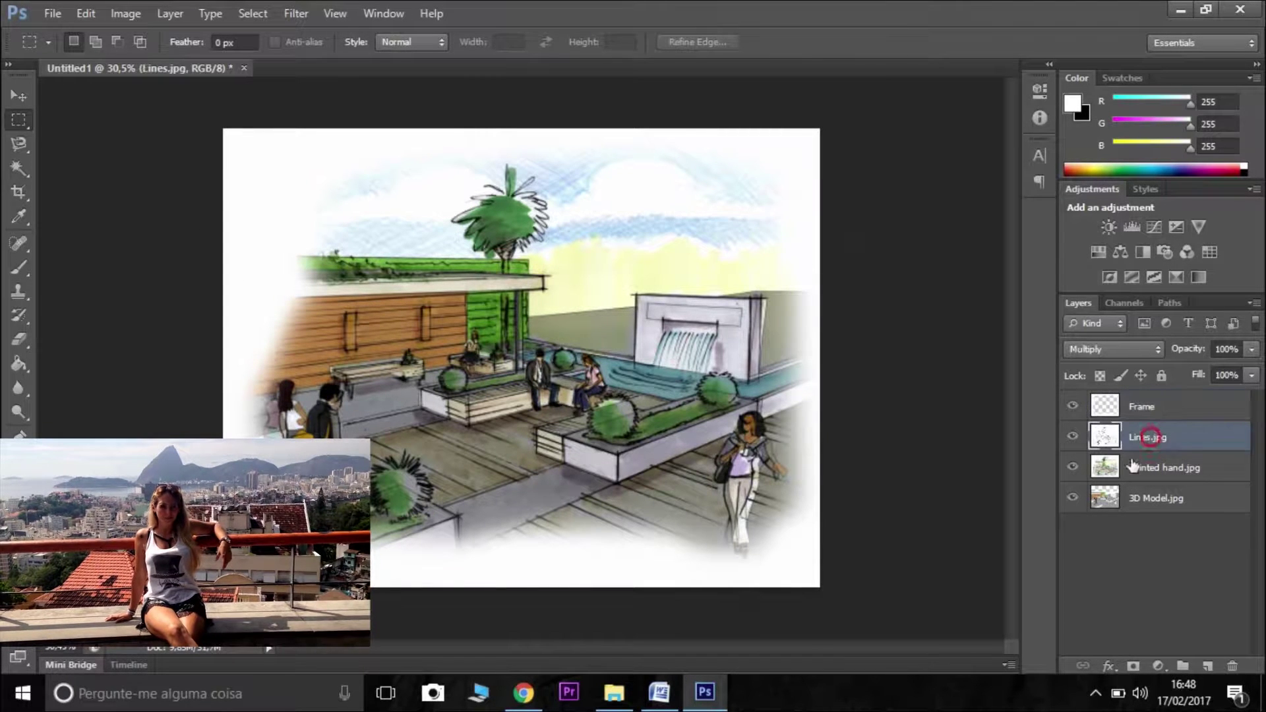
drag(1148, 451, 1151, 404)
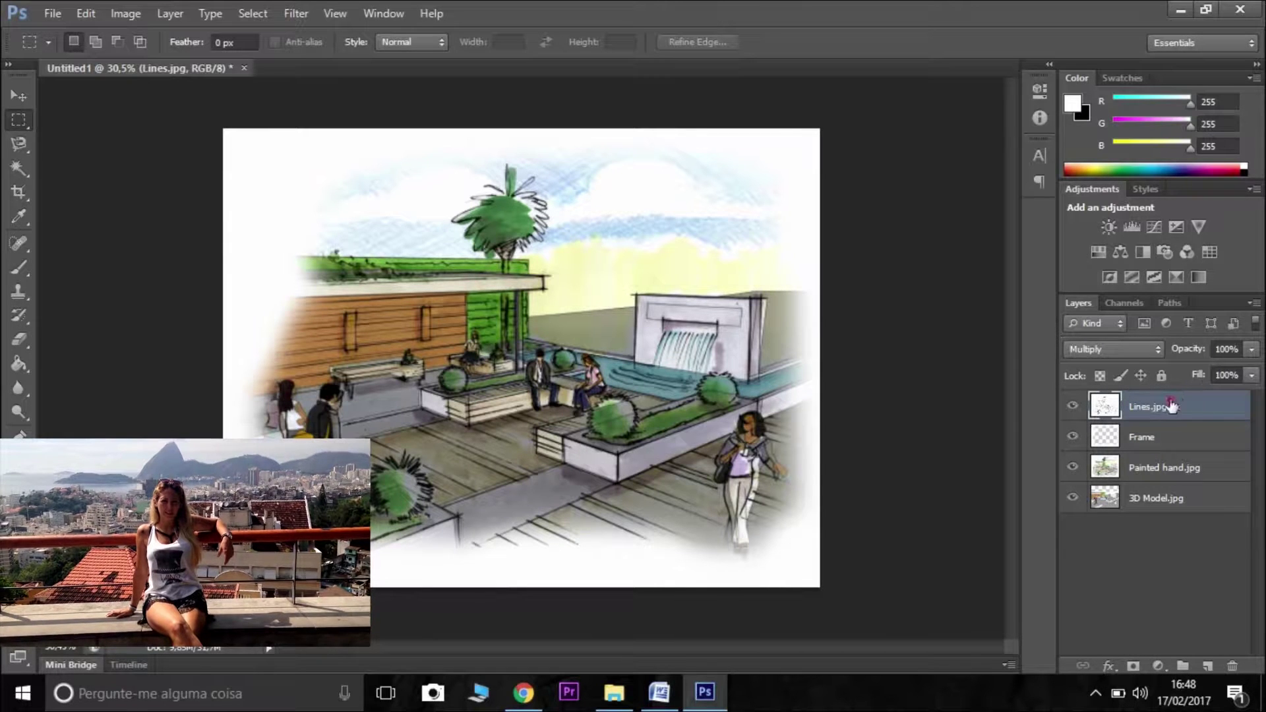
Toggle the Painted hand layer's visibility to compare the illustration with and without it
click(1121, 470)
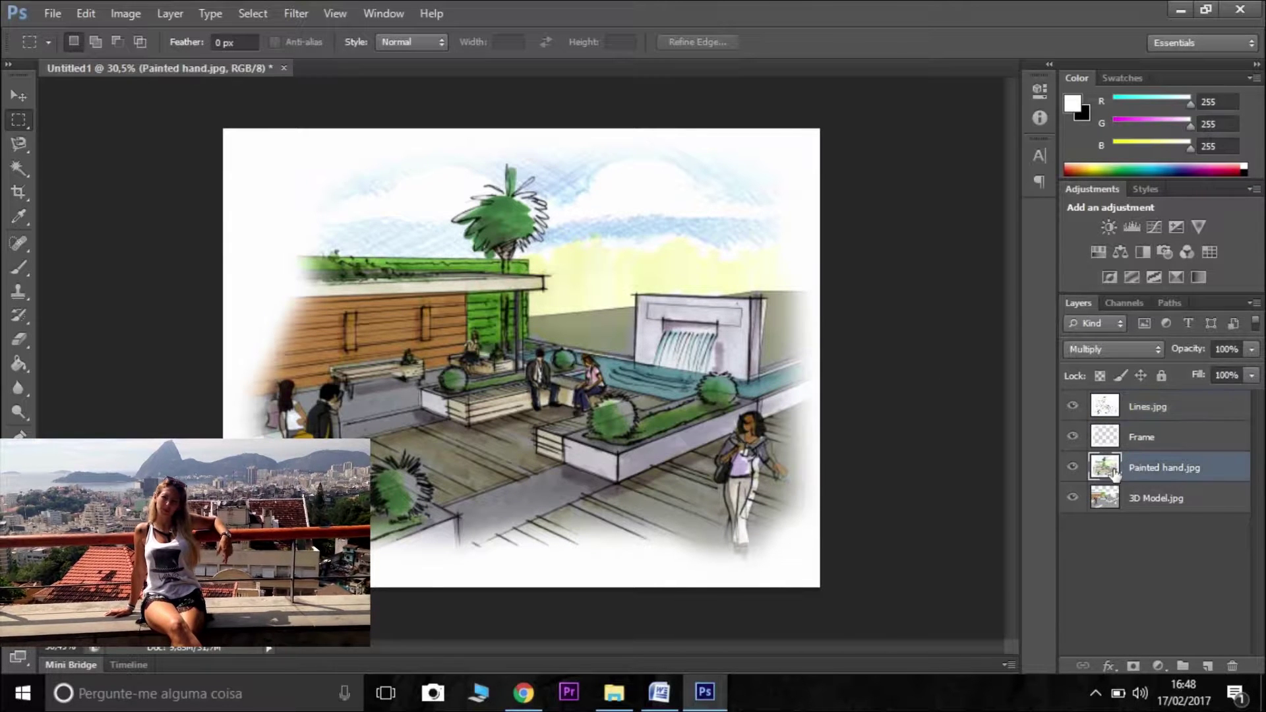
click(1070, 469)
click(1070, 468)
click(1070, 468)
click(1070, 468)
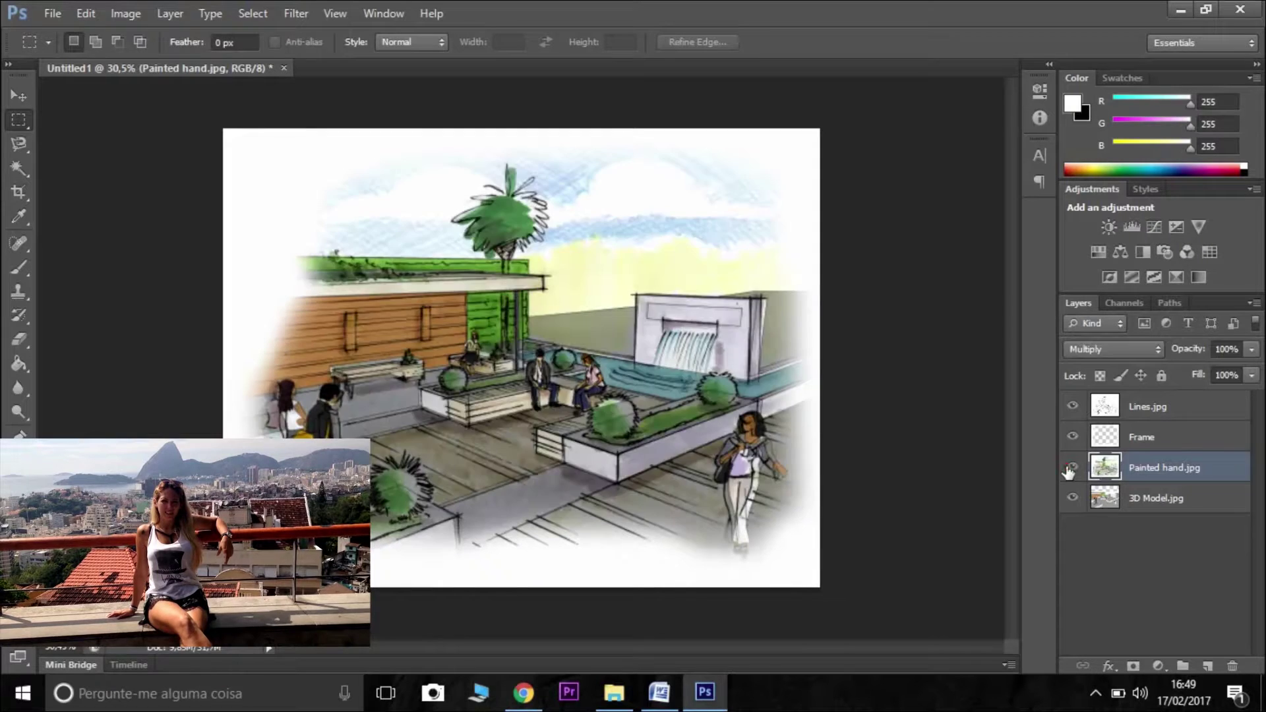
click(1070, 468)
click(1070, 468)
Lower the 3D Model layer's opacity to 48%
click(1150, 502)
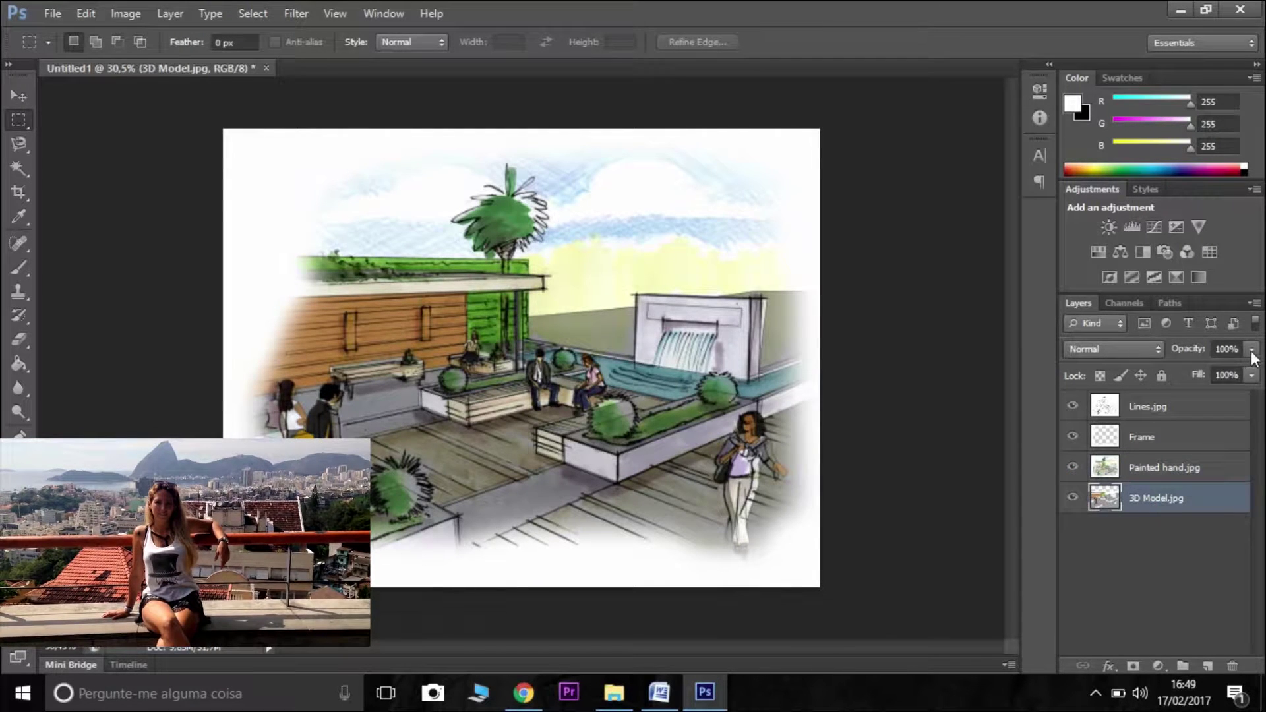
click(1251, 350)
drag(1219, 371, 1199, 370)
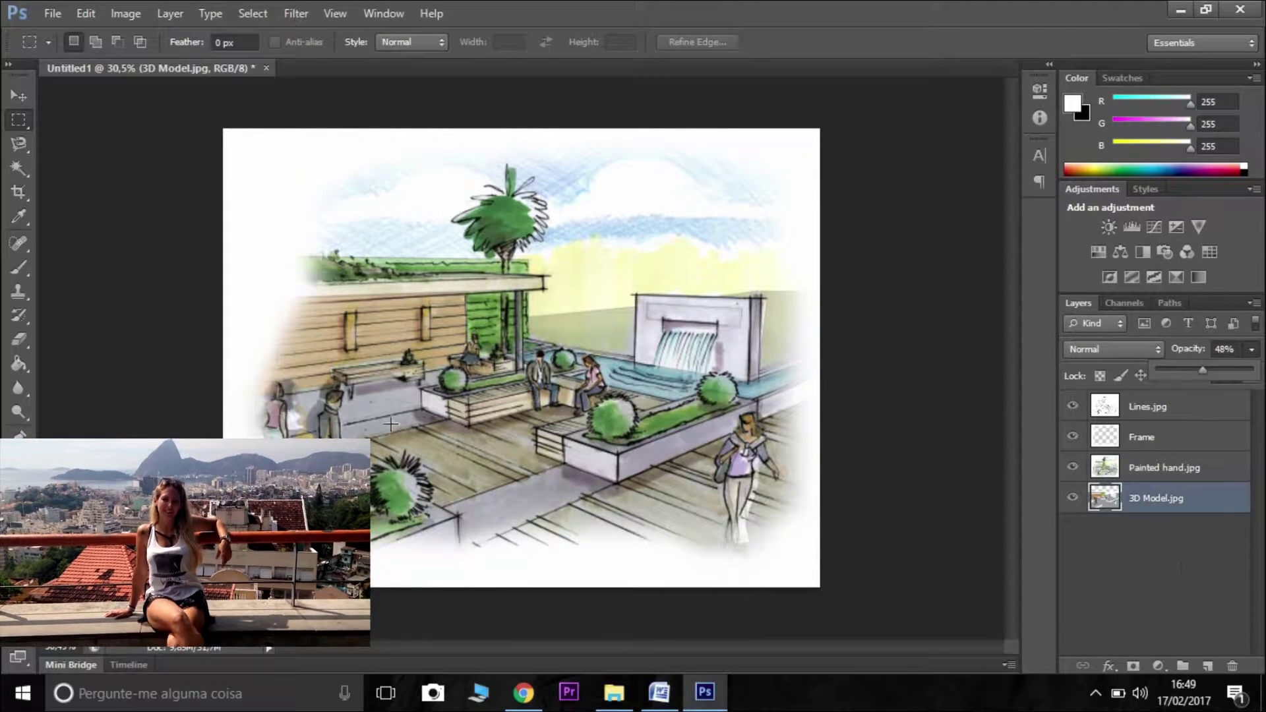
Apply Levels to the Painted hand layer with midtones at about 0.69 and the white input level at 245
click(1135, 467)
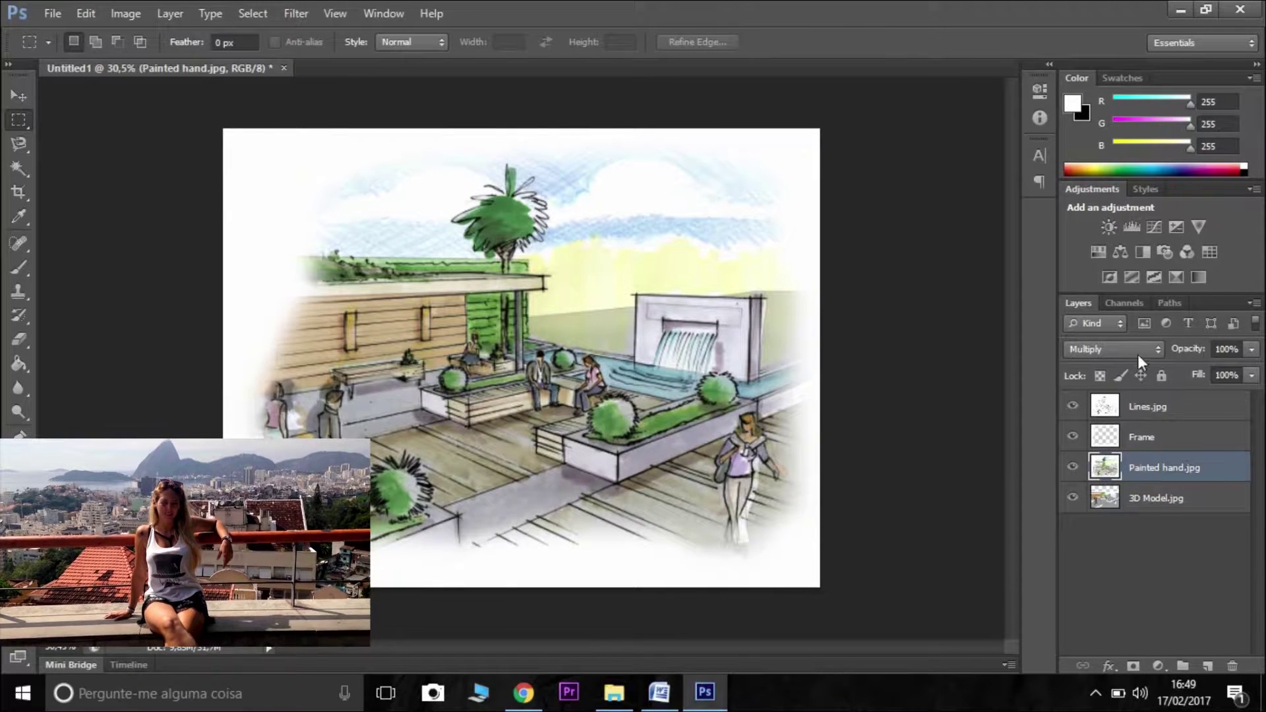
click(125, 13)
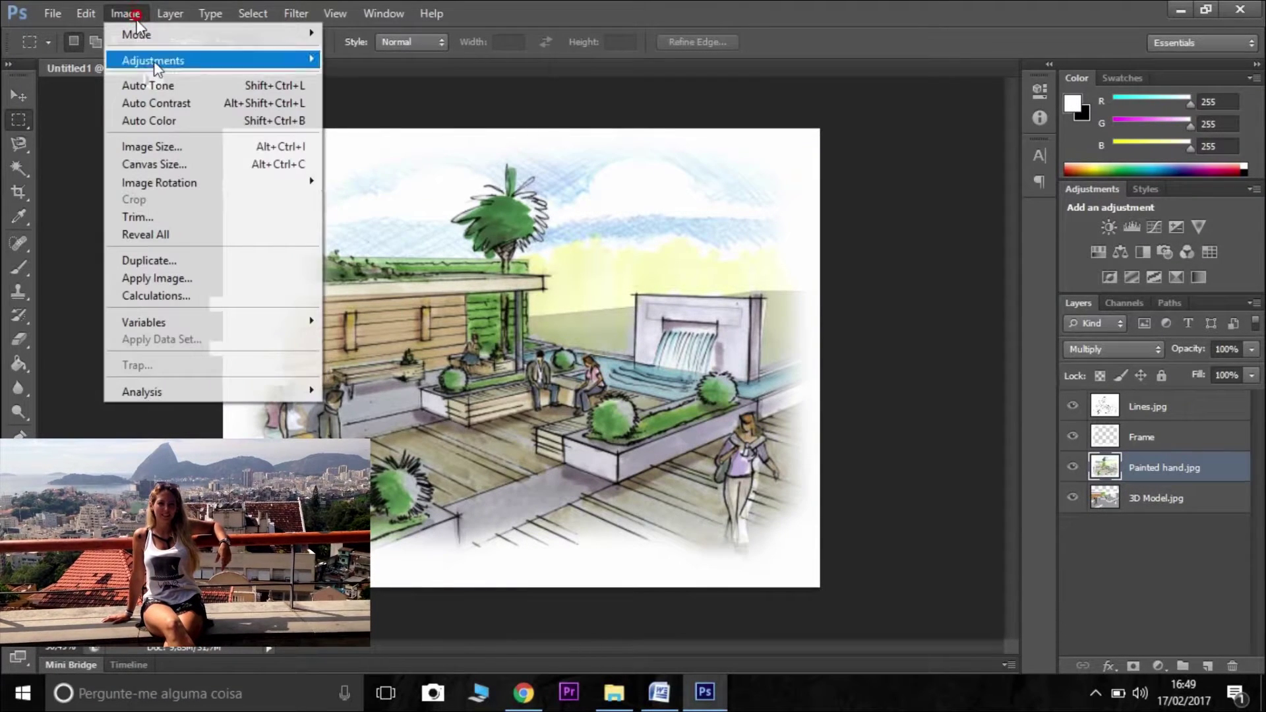
mouse_move(152, 59)
click(451, 79)
drag(780, 234, 809, 235)
drag(900, 235, 889, 236)
drag(782, 33, 566, 165)
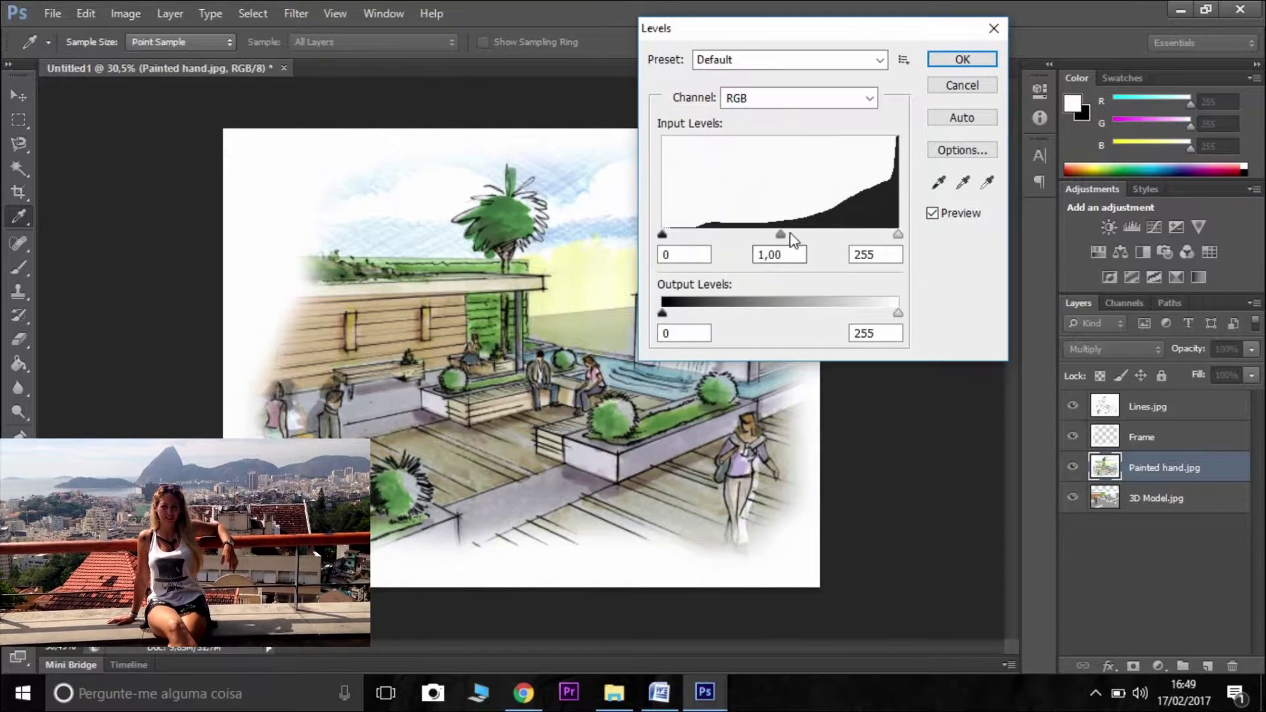
drag(781, 235, 808, 236)
drag(898, 235, 888, 236)
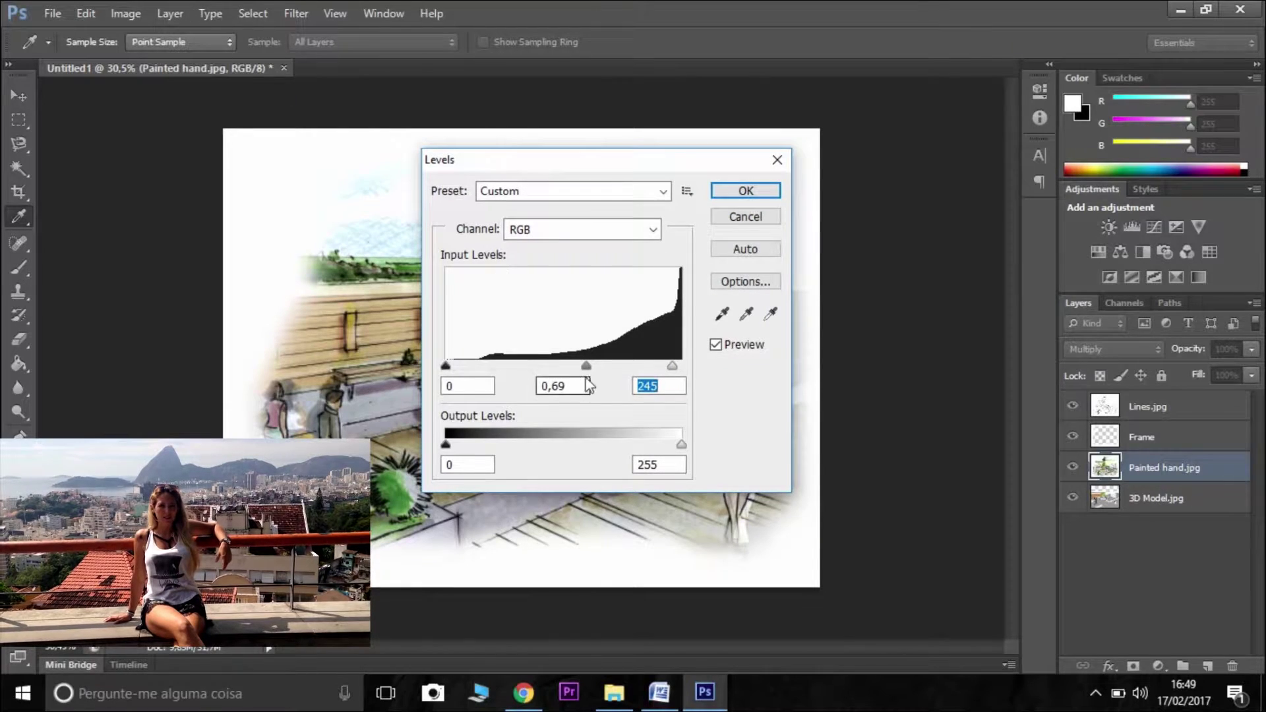
drag(586, 366, 588, 370)
click(745, 191)
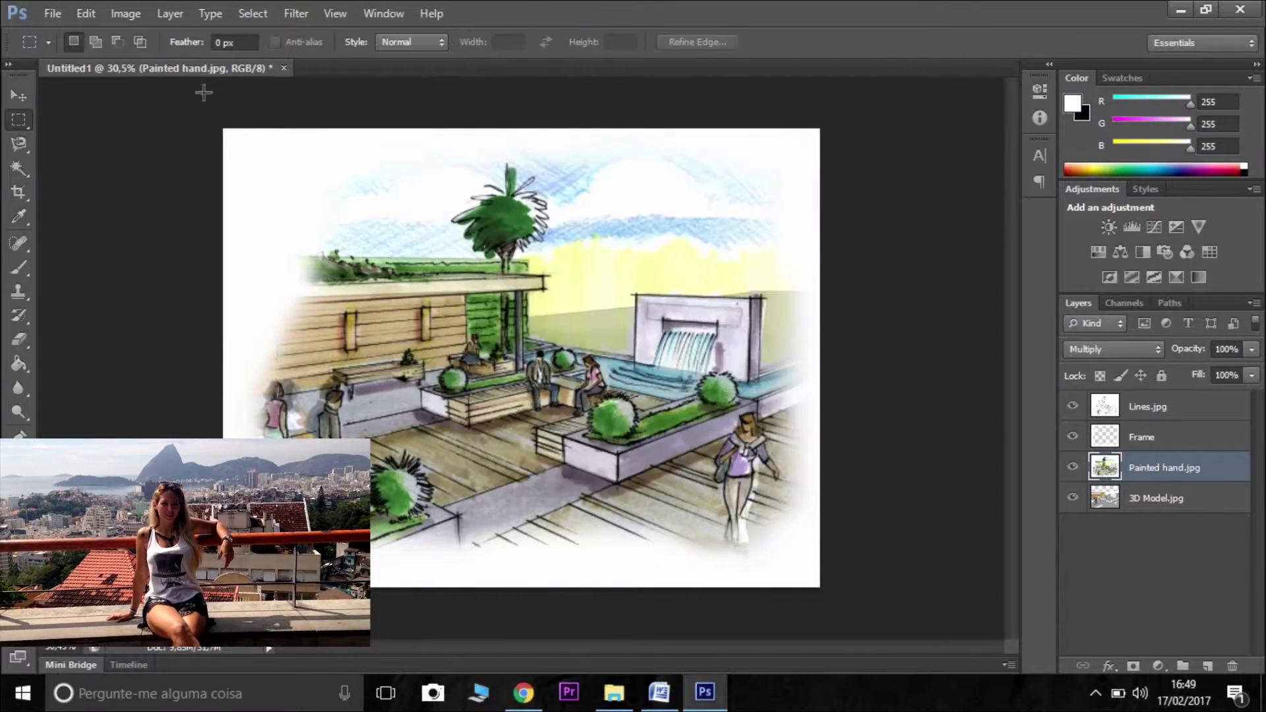
Reduce the Painted hand layer's saturation to -16 with Hue/Saturation
key(ctrl+plus)
key(ctrl+plus)
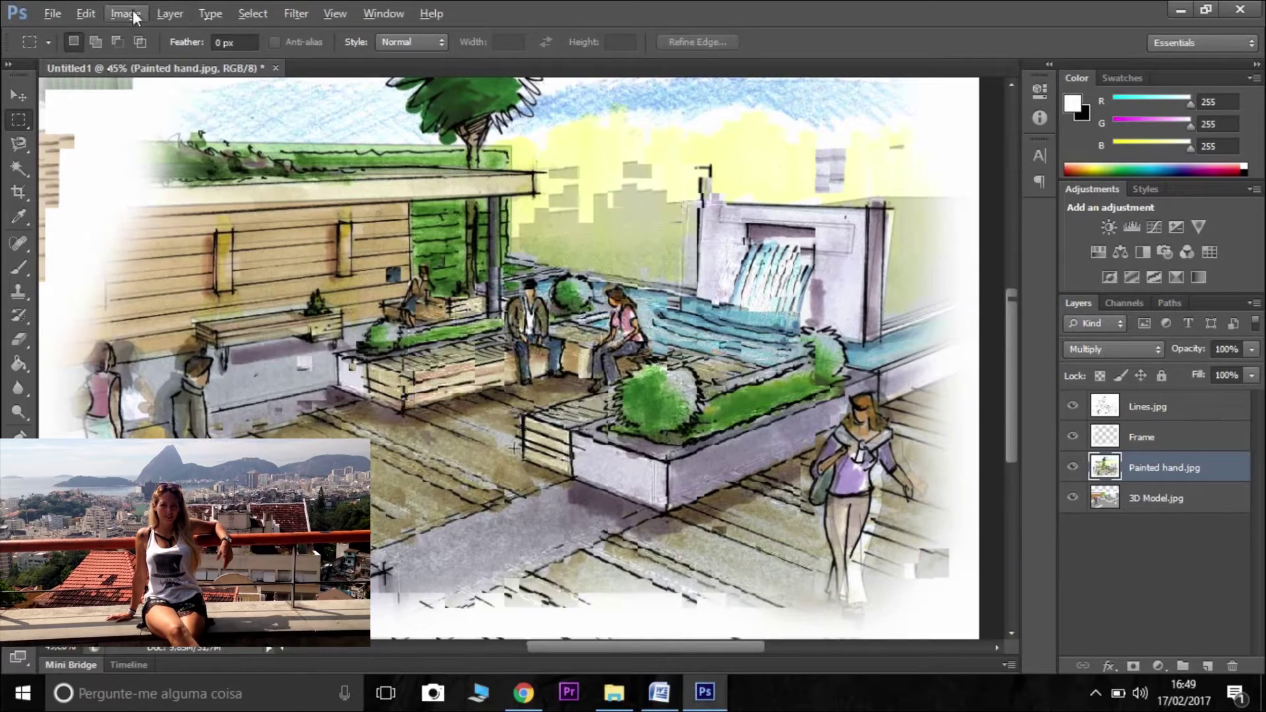
click(125, 14)
mouse_move(198, 60)
click(479, 155)
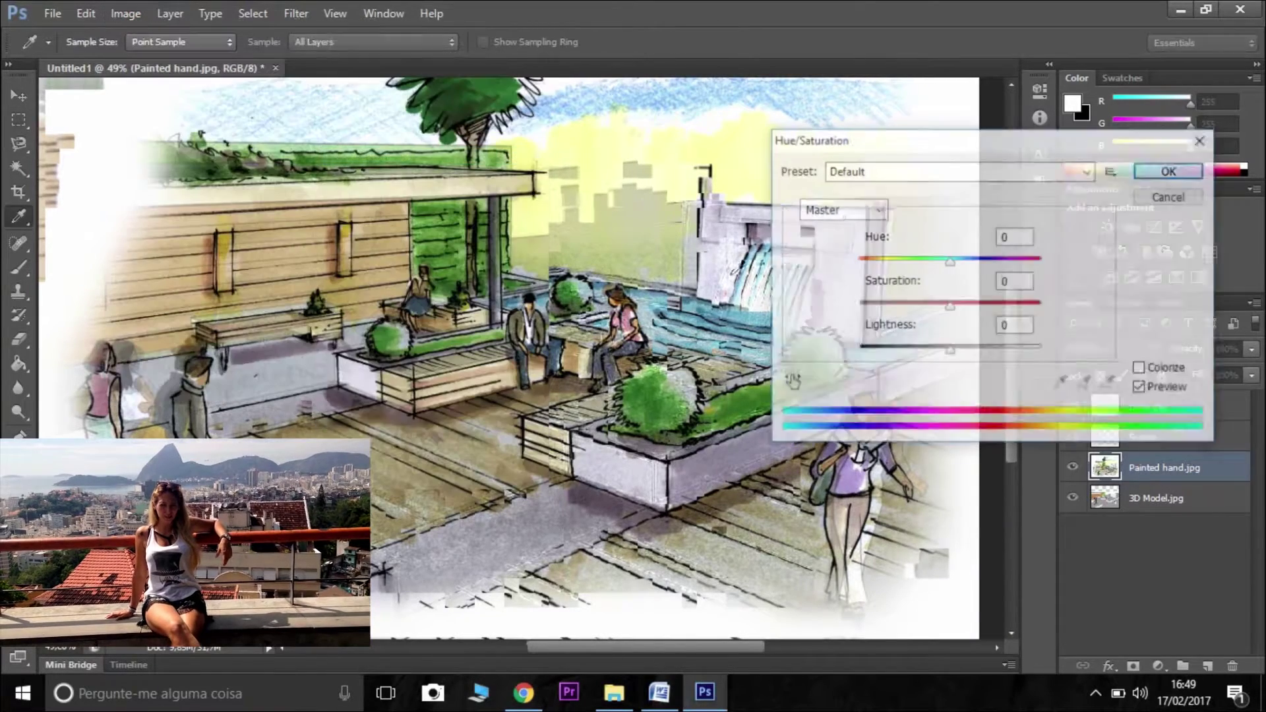
drag(945, 308, 935, 313)
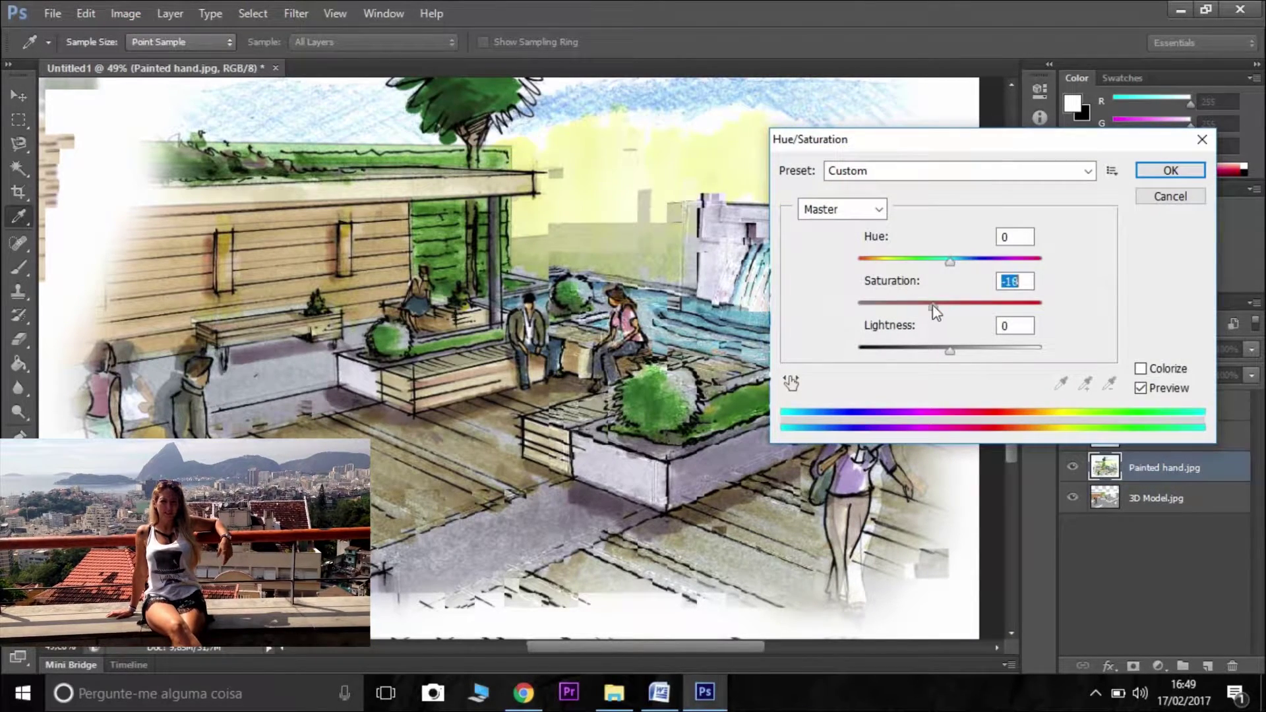
click(1150, 170)
key(m)
key(ctrl+0)
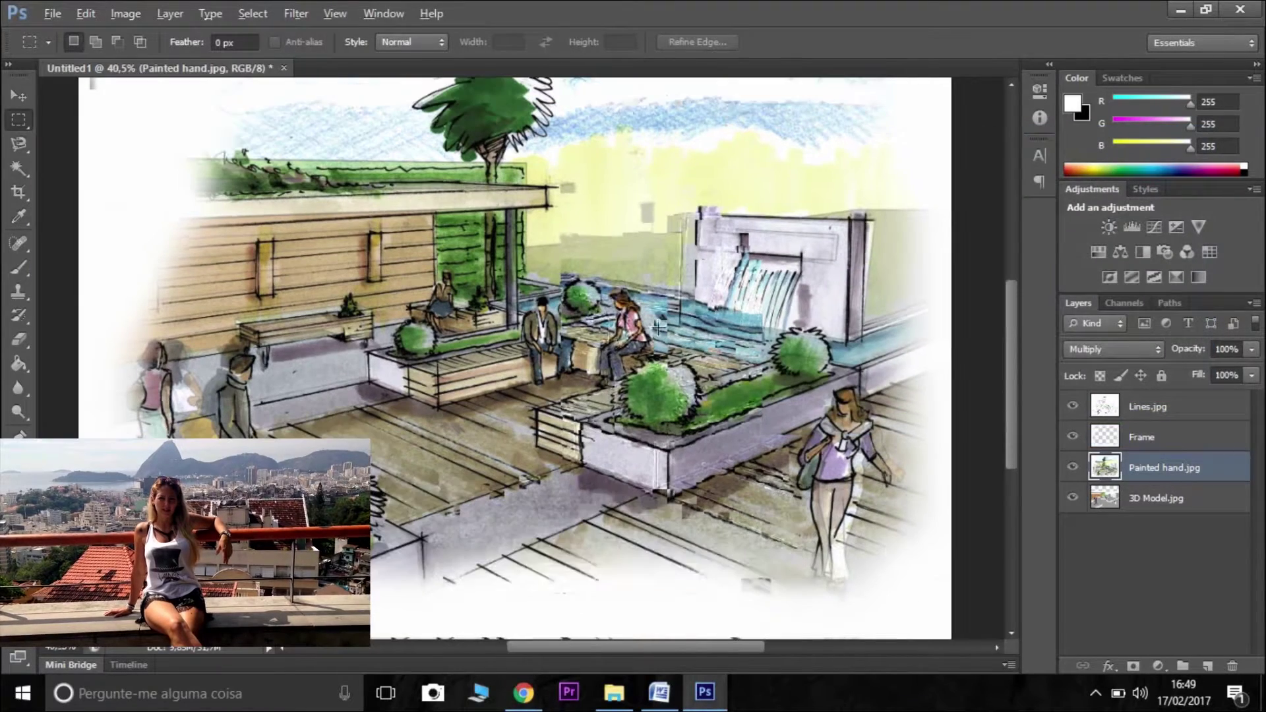
Select the 3D Model layer and choose the Eraser tool for it
click(1161, 498)
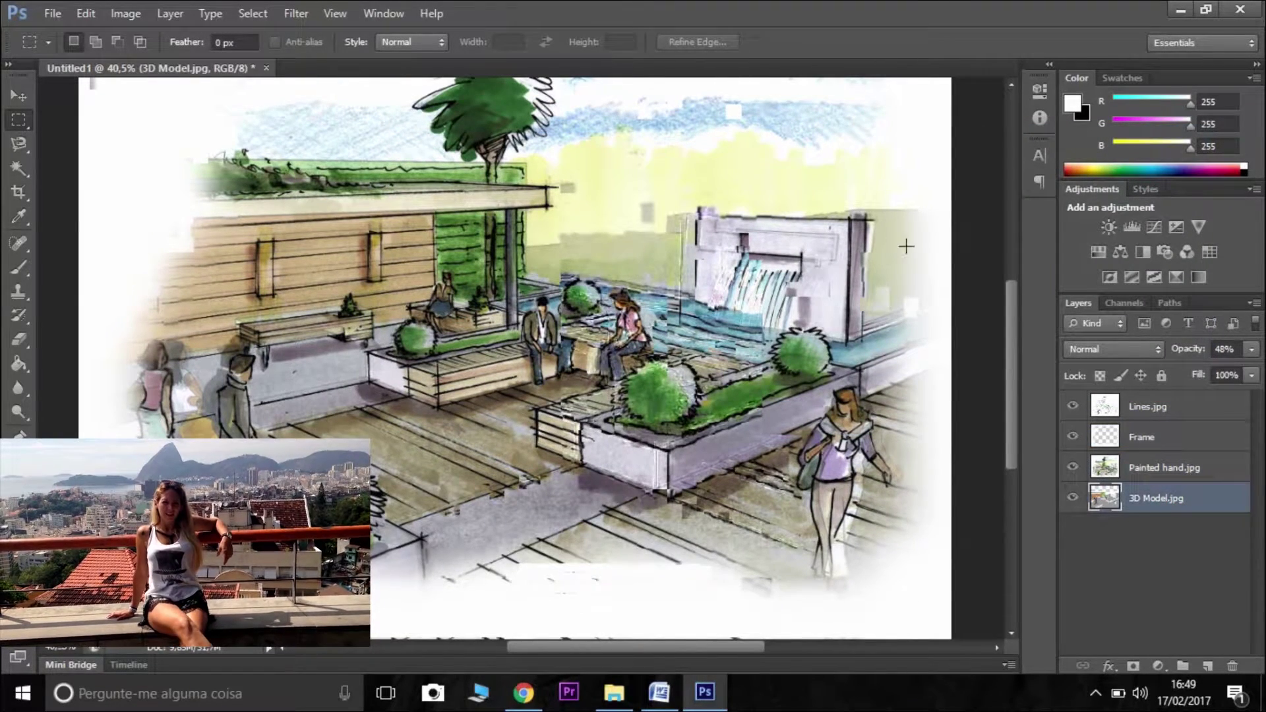
key(b)
click(18, 340)
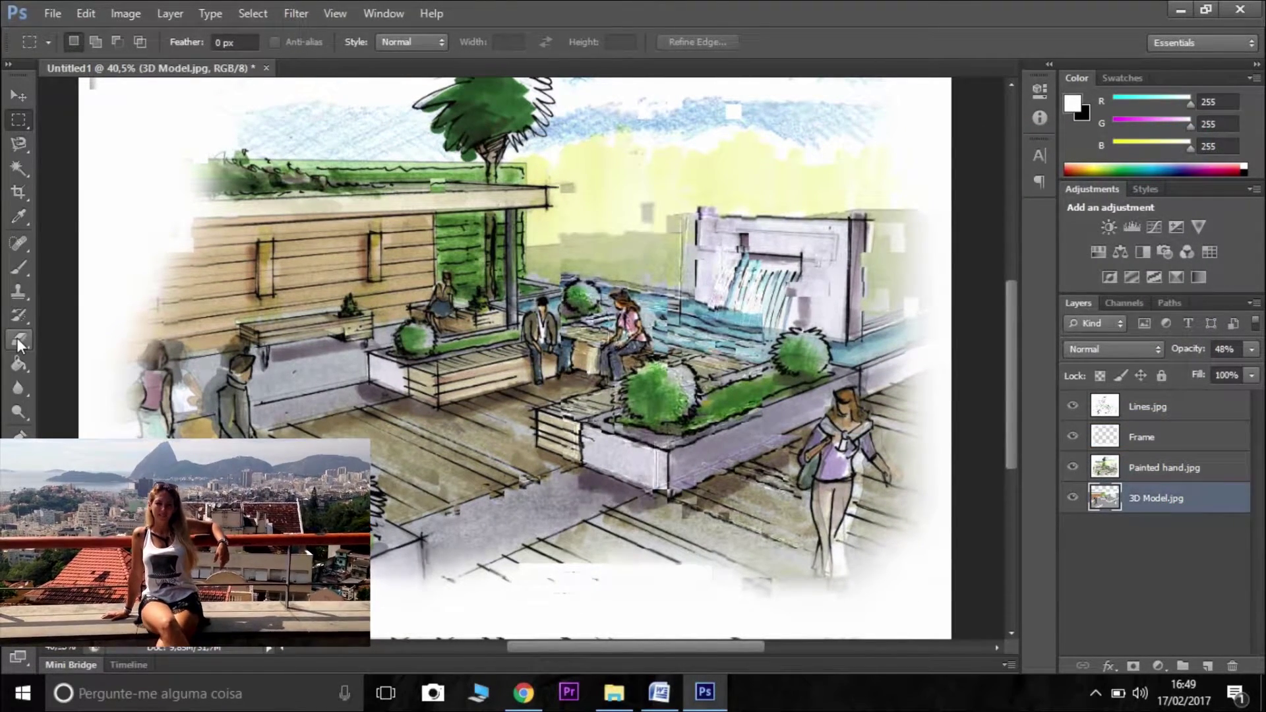
click(17, 337)
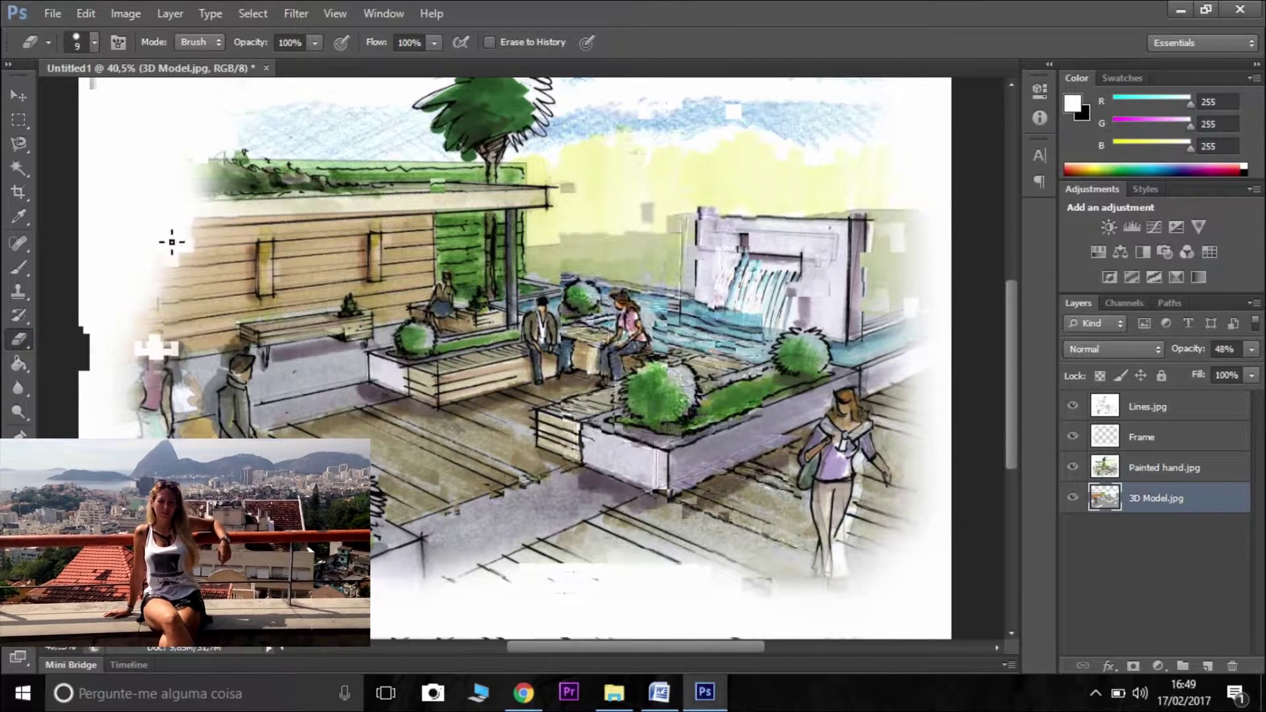
drag(171, 242, 261, 238)
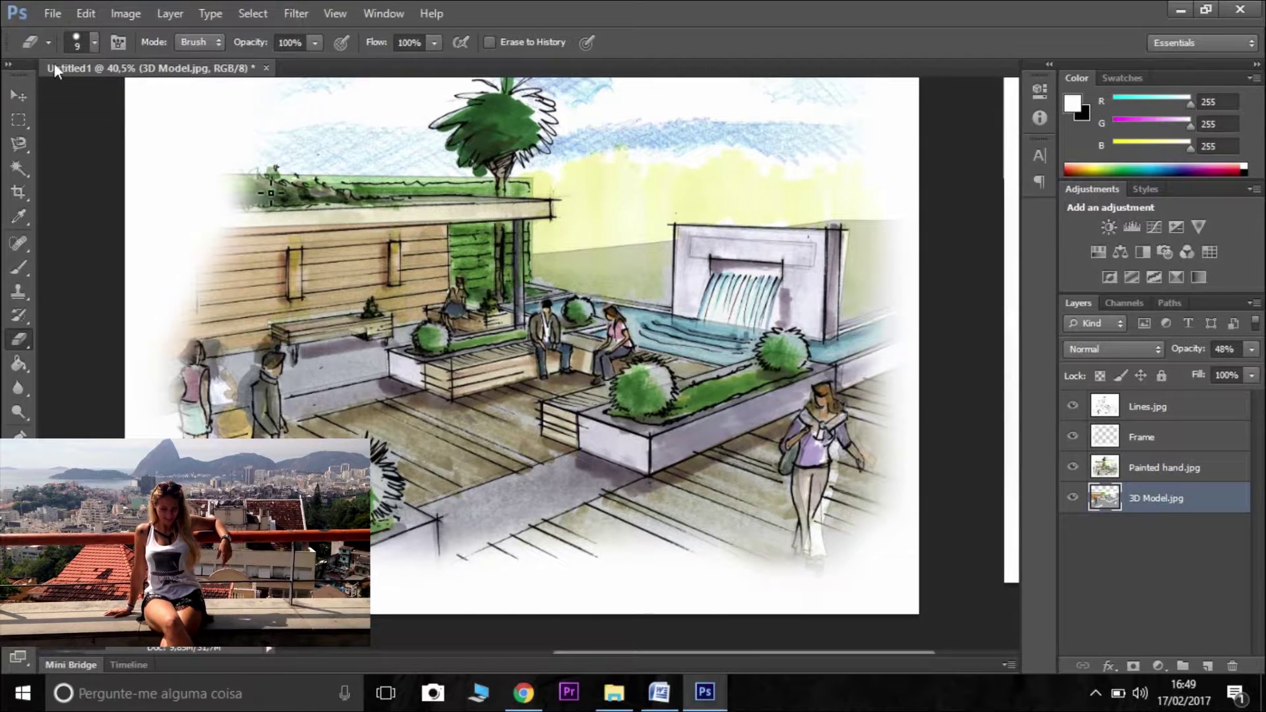
click(93, 42)
click(99, 100)
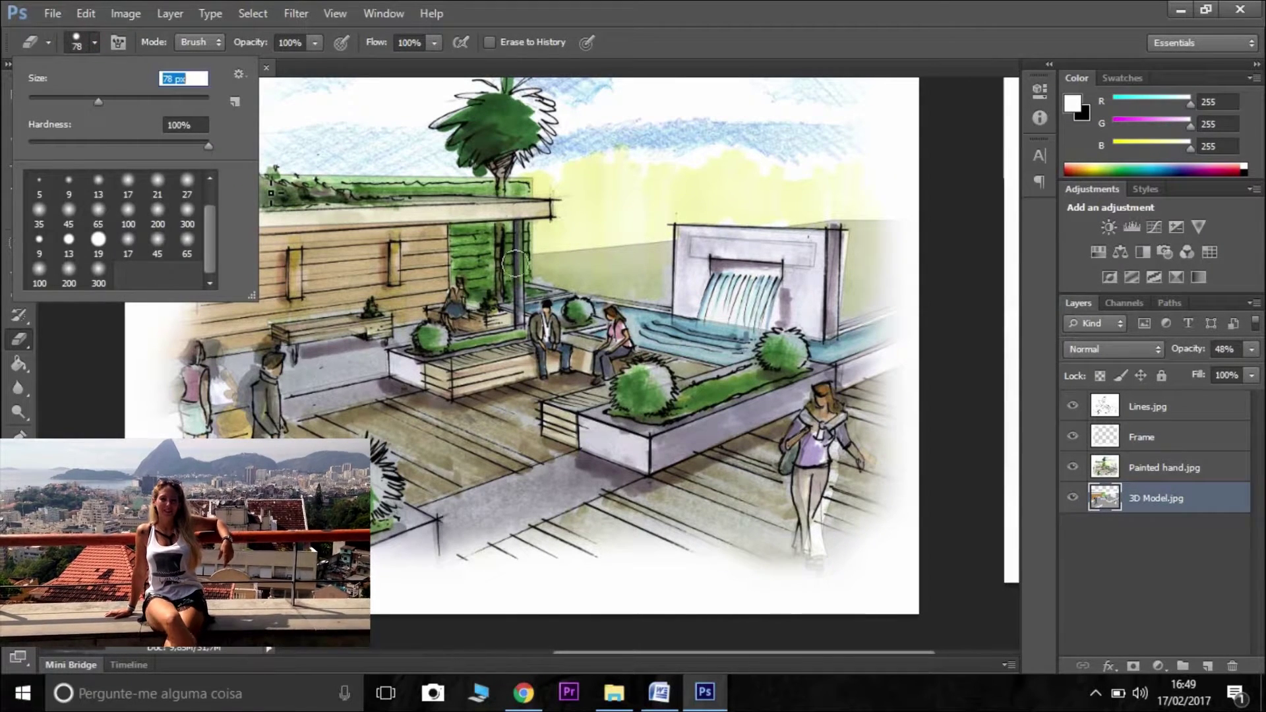
click(131, 100)
click(946, 264)
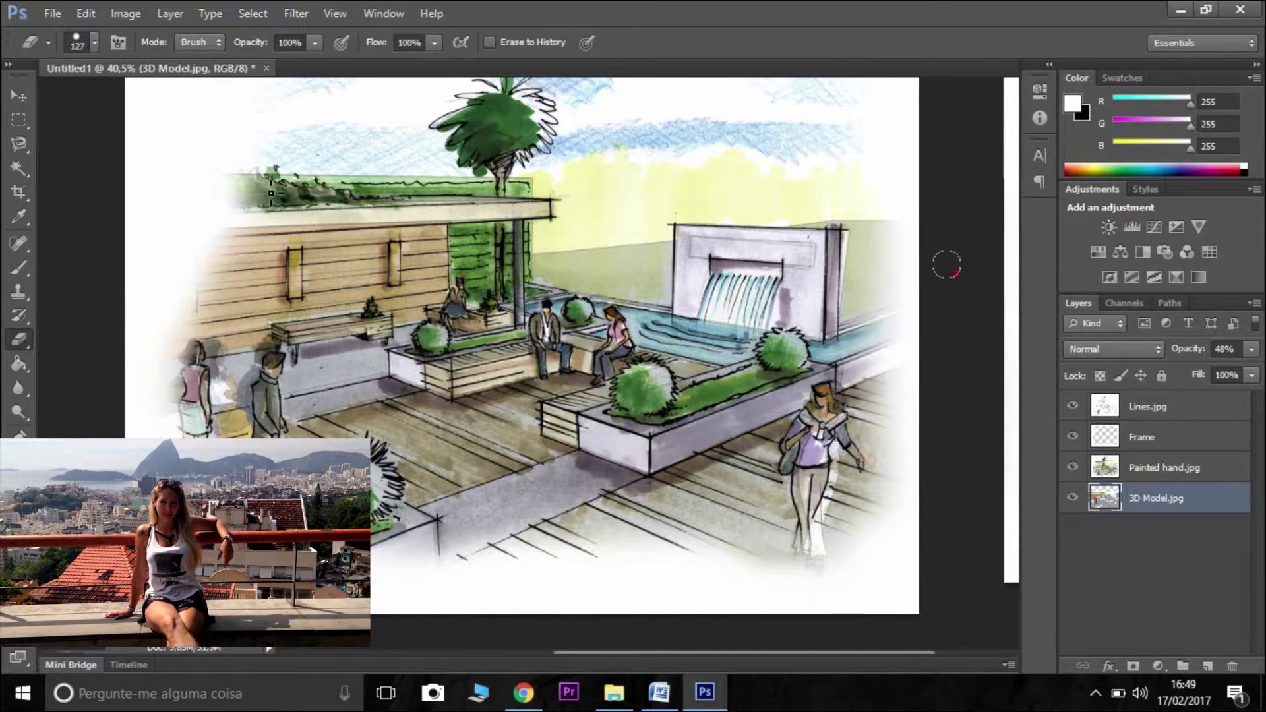
mouse_move(803, 247)
mouse_down()
mouse_move(718, 245)
mouse_move(669, 226)
mouse_move(851, 251)
mouse_move(822, 268)
mouse_up()
key(ctrl+z)
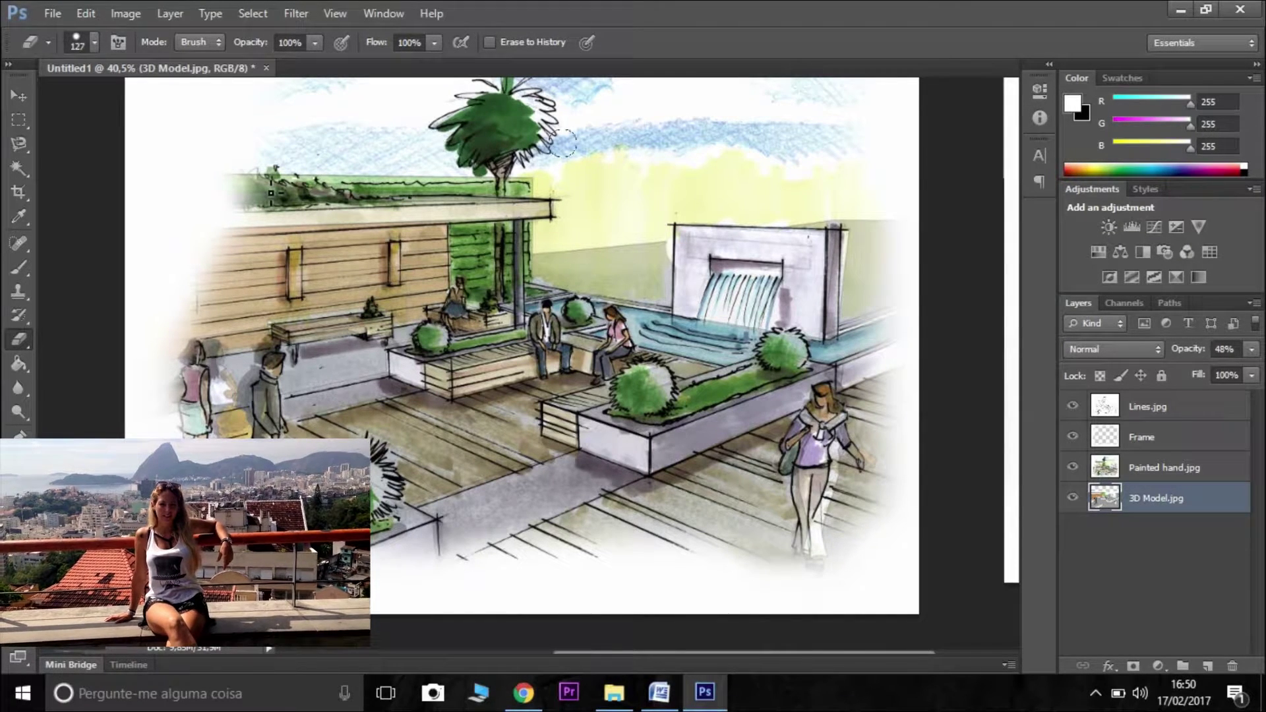
Erase the 3D Model layer's background wall behind and beside the fountain with a soft 145 px eraser at 0% hardness
click(96, 42)
click(132, 247)
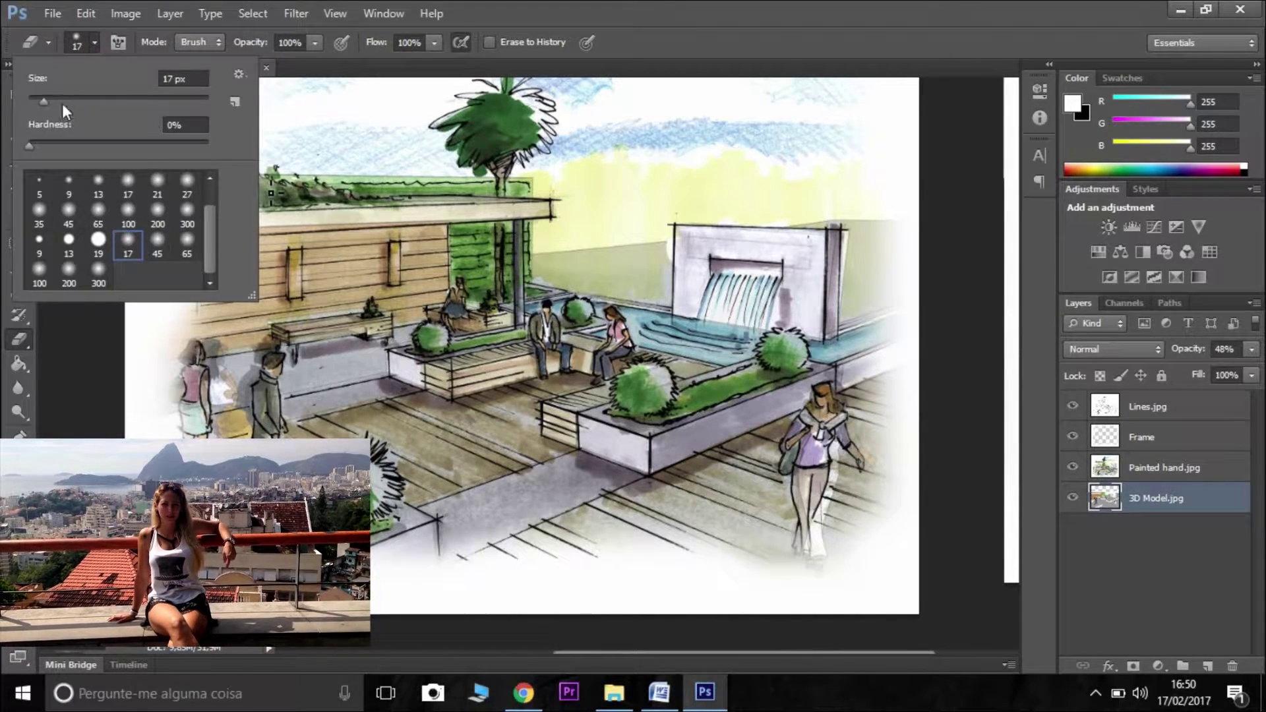
drag(62, 104, 139, 97)
click(807, 250)
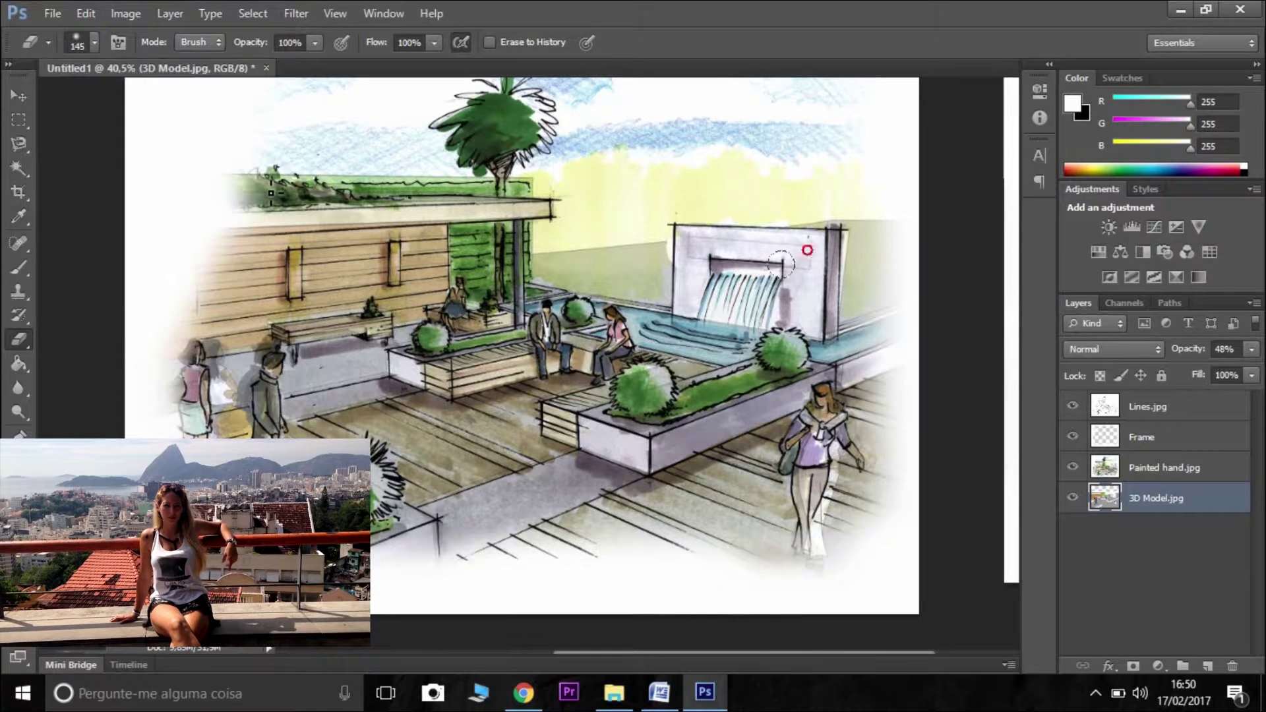
drag(842, 231, 847, 316)
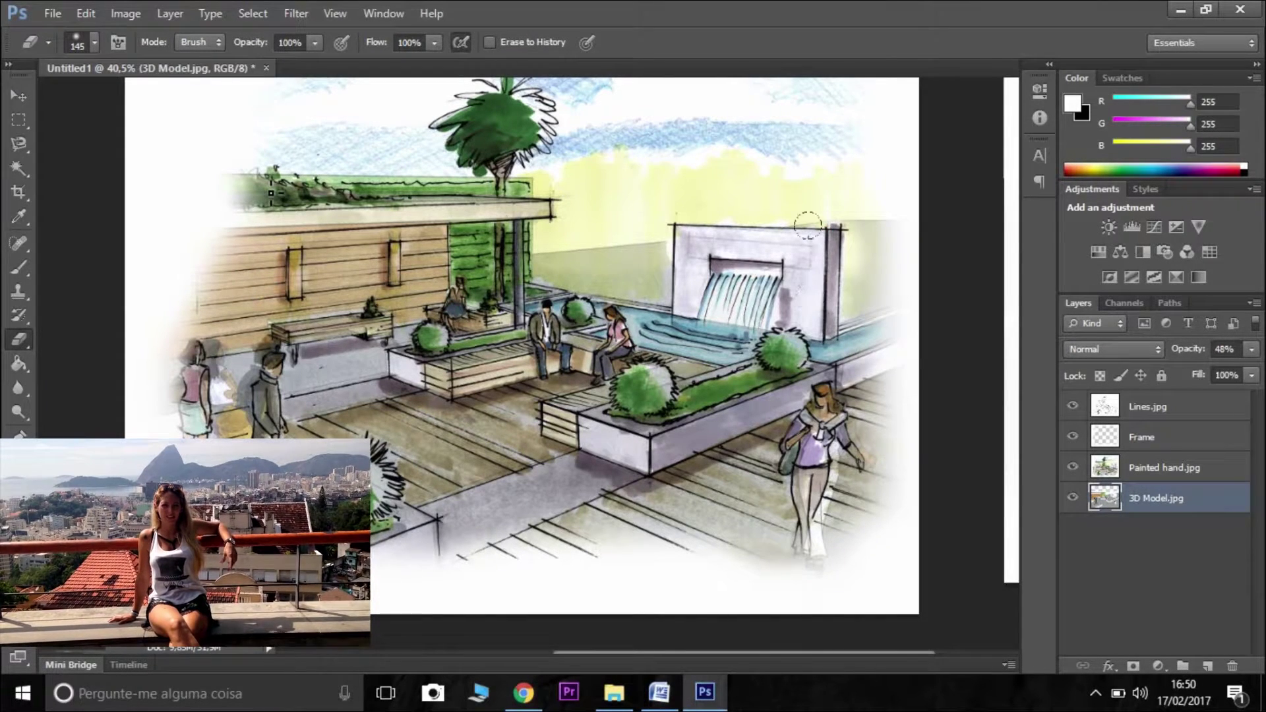
mouse_move(808, 226)
mouse_down()
mouse_move(791, 279)
mouse_move(650, 240)
mouse_move(541, 251)
mouse_move(574, 267)
mouse_move(659, 295)
mouse_up()
mouse_move(849, 246)
mouse_down()
mouse_move(850, 216)
mouse_move(844, 284)
mouse_move(881, 277)
mouse_move(856, 281)
mouse_up()
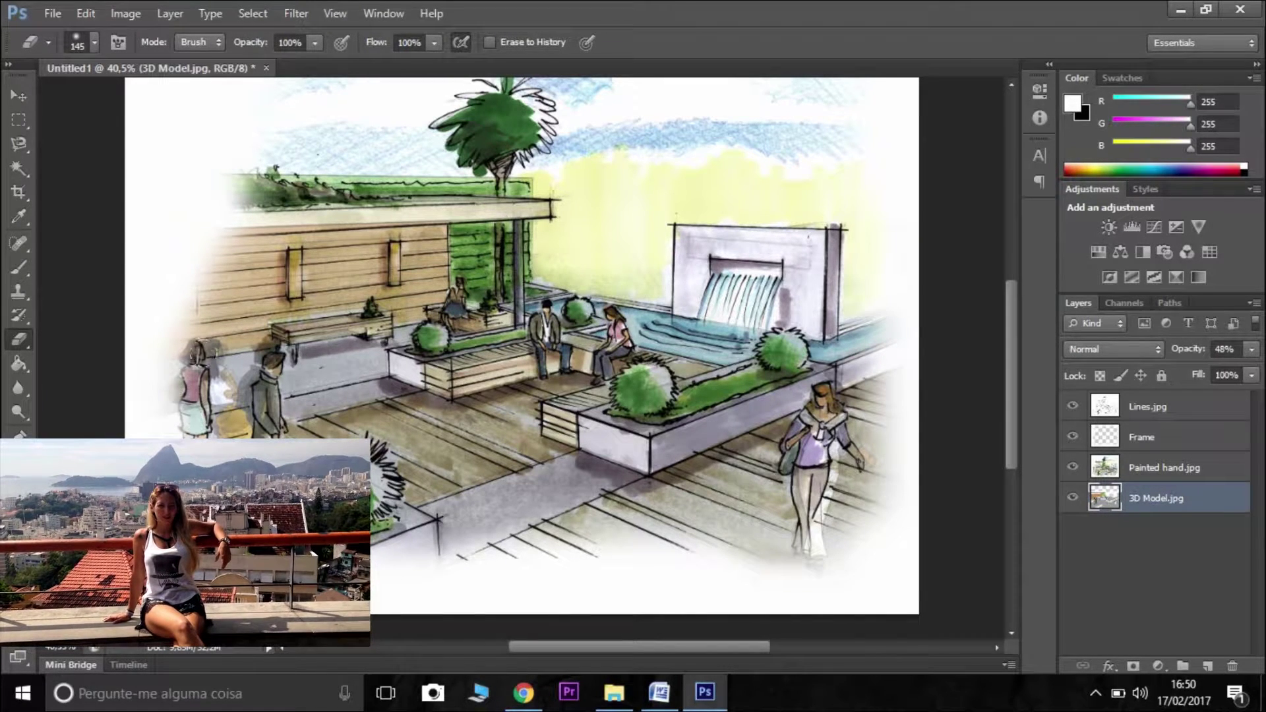
Erase the 3D Model layer around the two figures on the left and the walking woman in the foreground
mouse_move(204, 337)
mouse_down()
mouse_move(228, 375)
mouse_move(219, 342)
mouse_move(194, 422)
mouse_up()
key(ctrl+z)
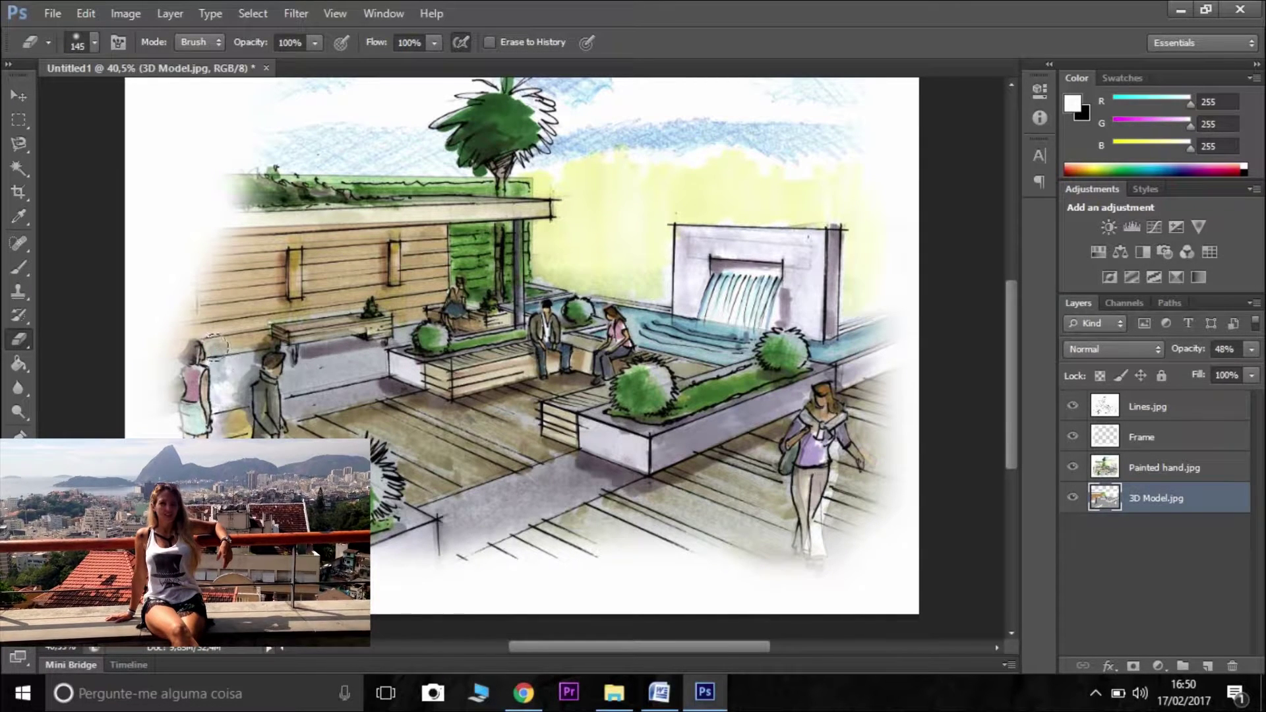
drag(215, 341, 234, 395)
mouse_move(825, 434)
mouse_down()
mouse_move(816, 549)
mouse_move(797, 491)
mouse_up()
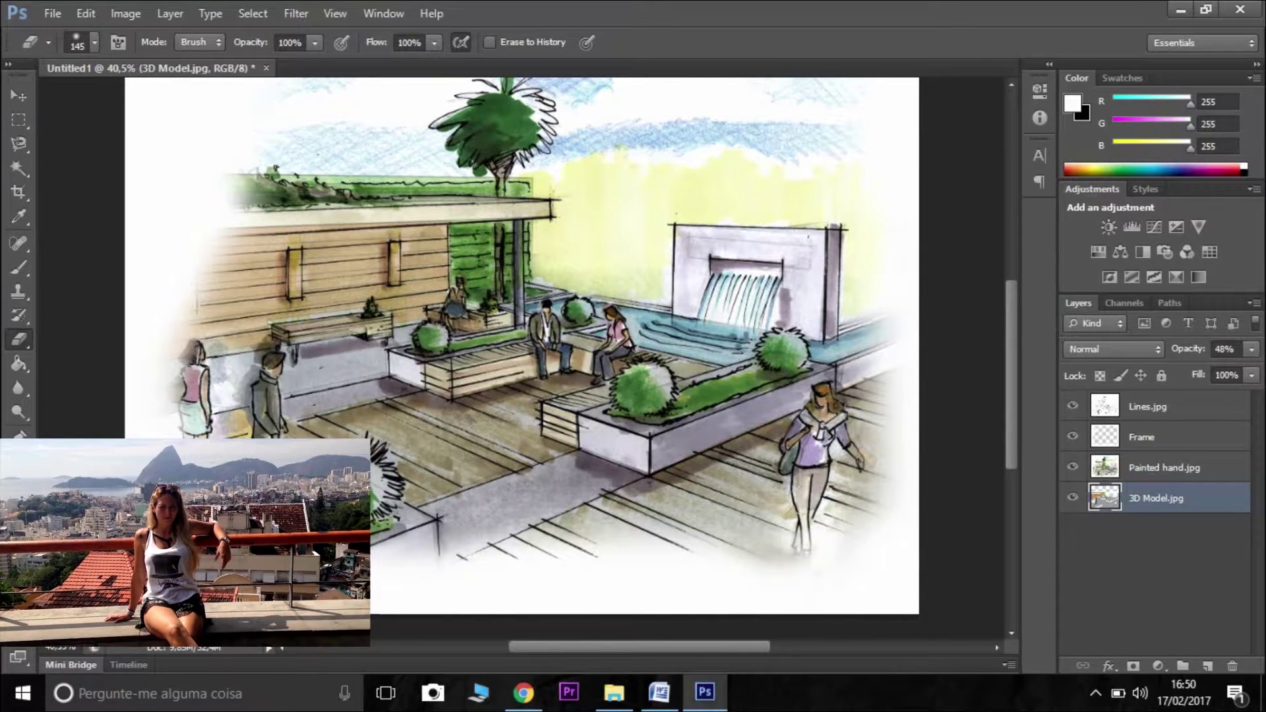
drag(810, 400, 782, 541)
click(743, 557)
click(809, 557)
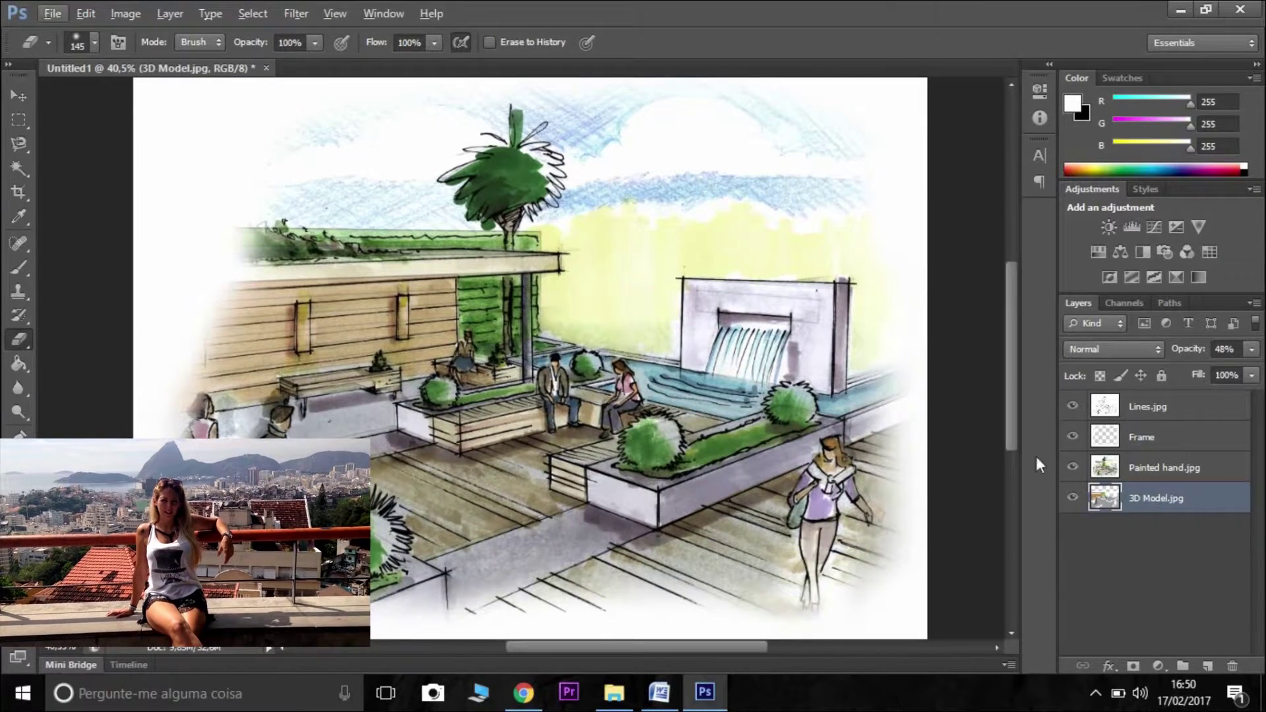
Lower the Painted hand layer's opacity to 78%
click(1182, 412)
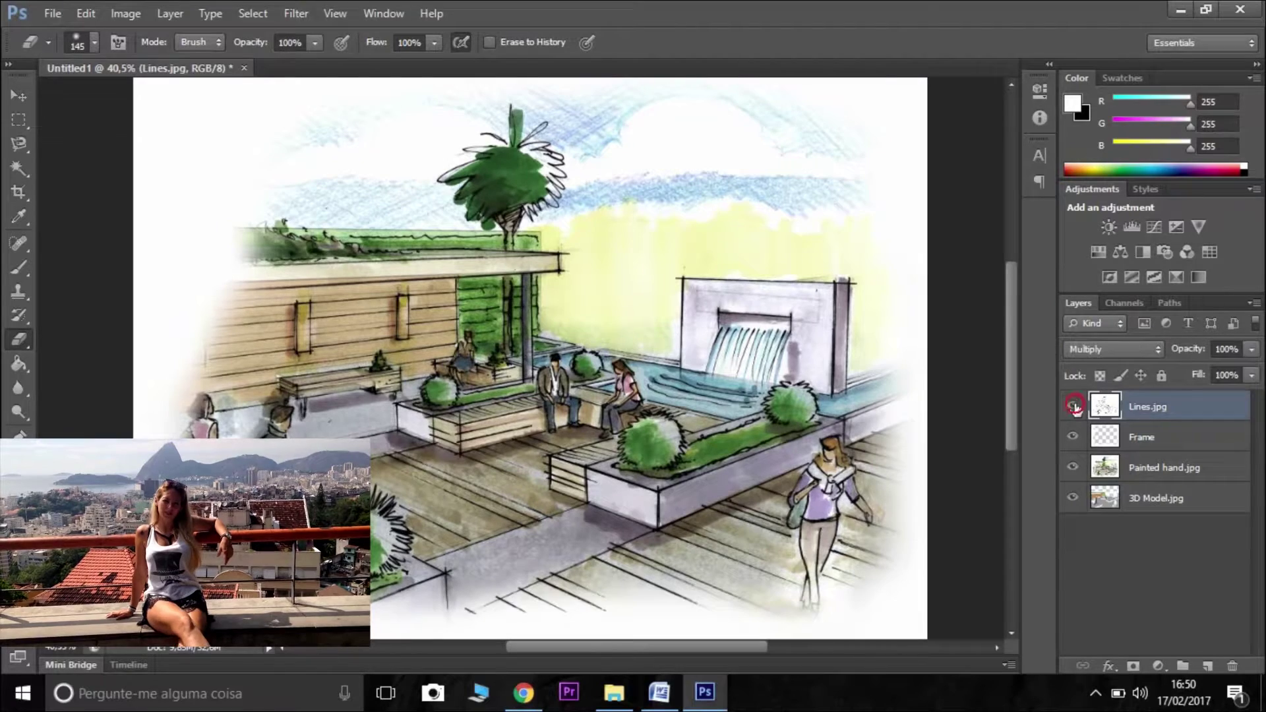
click(1154, 472)
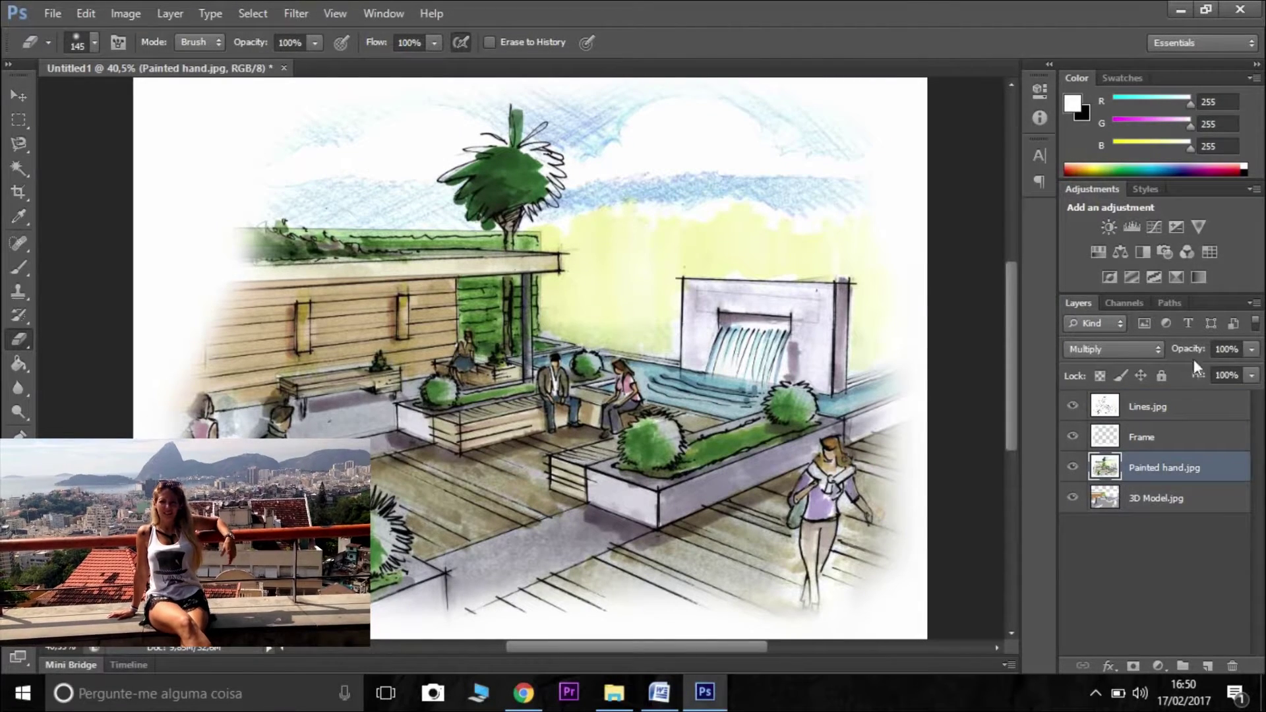
click(1251, 349)
drag(1216, 370, 1229, 369)
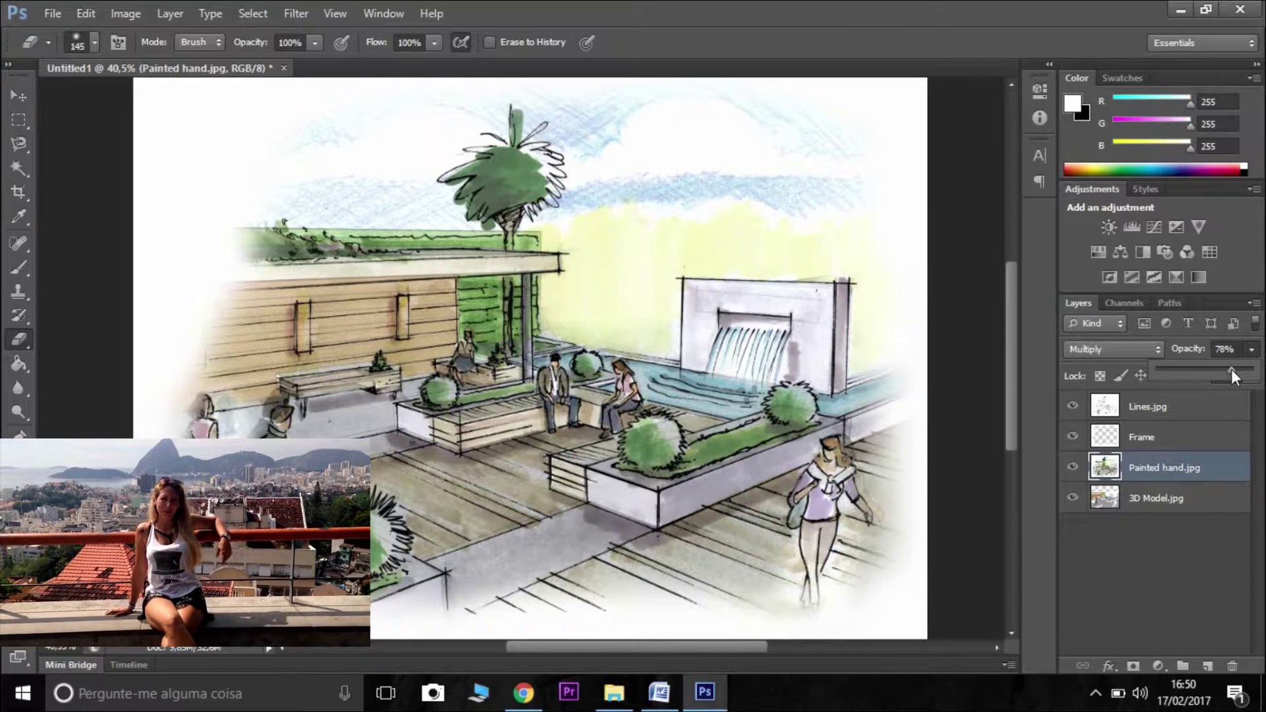
Try placing the Frame layer above the Lines layer, and undo the move
click(18, 120)
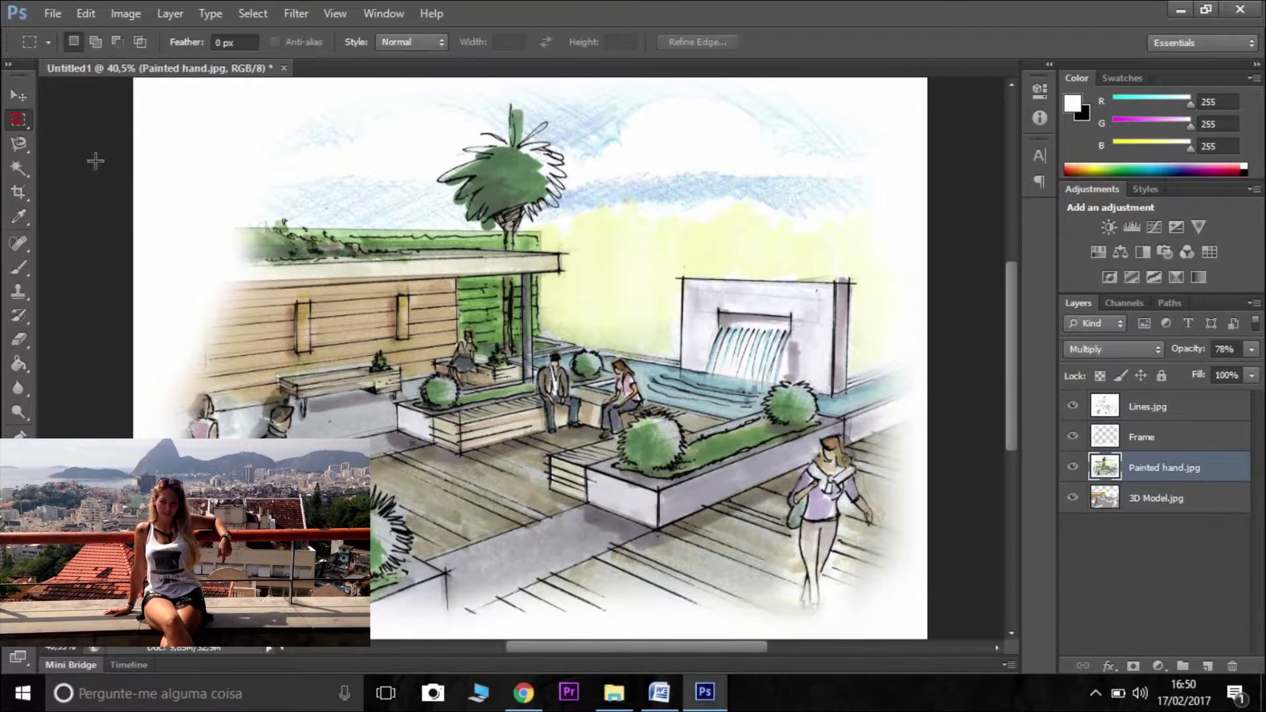
scroll(508, 218, down, 3)
scroll(655, 293, up, 2)
click(1093, 606)
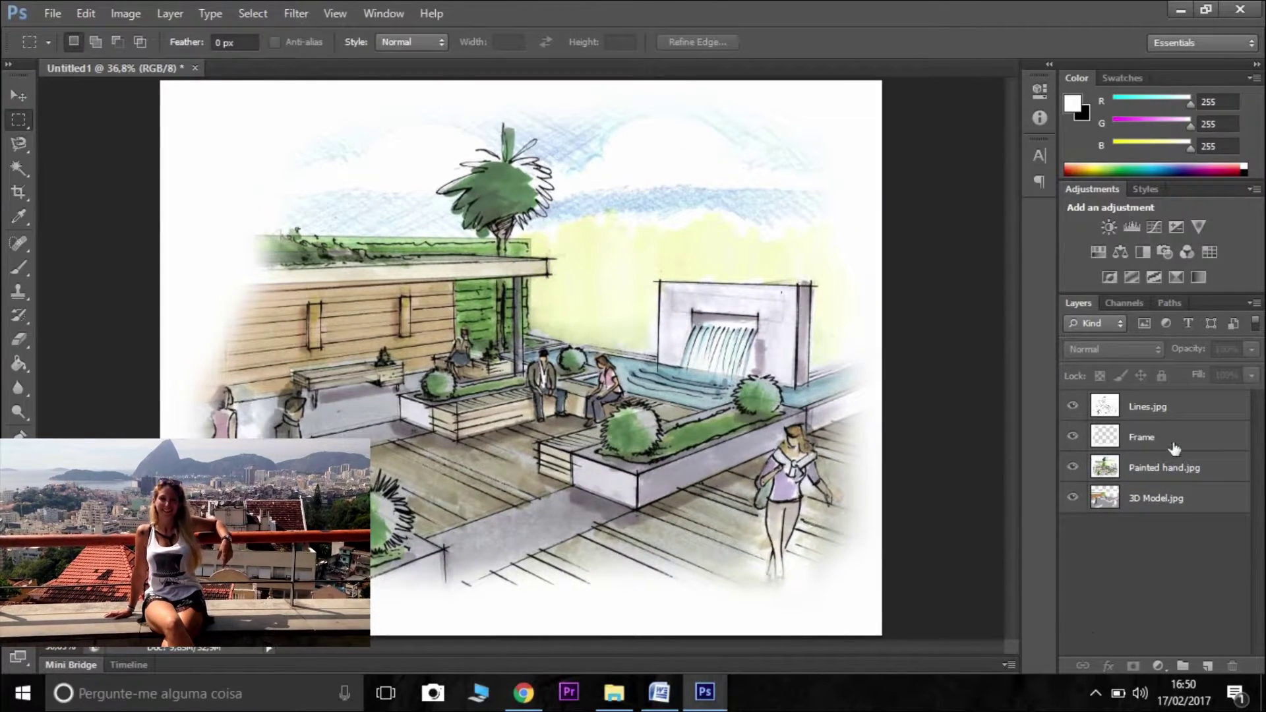
drag(1173, 444, 1150, 395)
click(1205, 567)
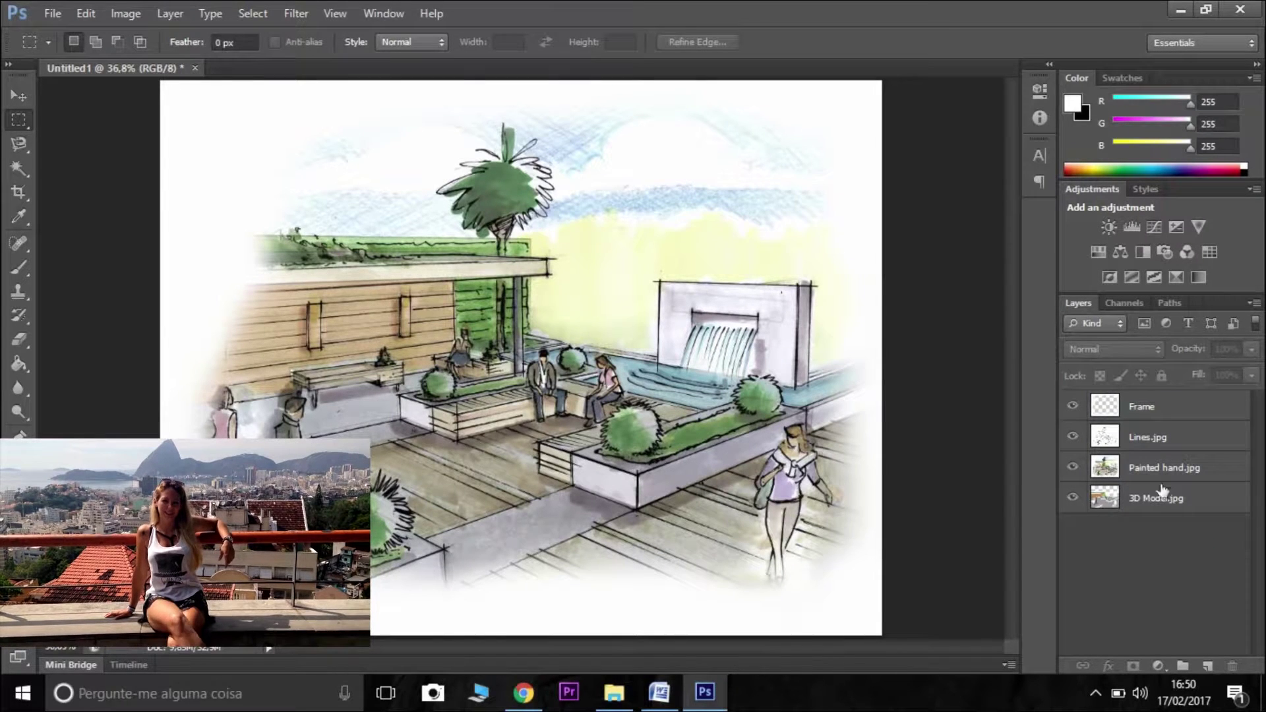
key(ctrl+z)
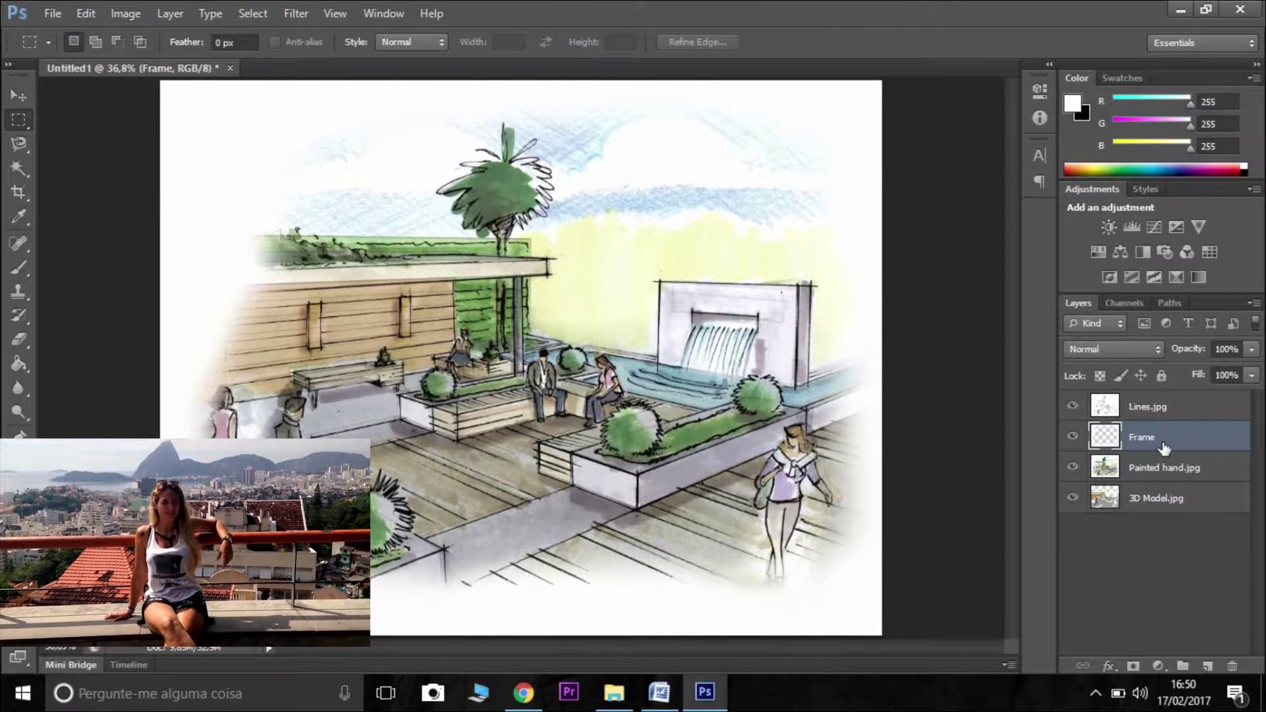
click(1161, 604)
click(1182, 666)
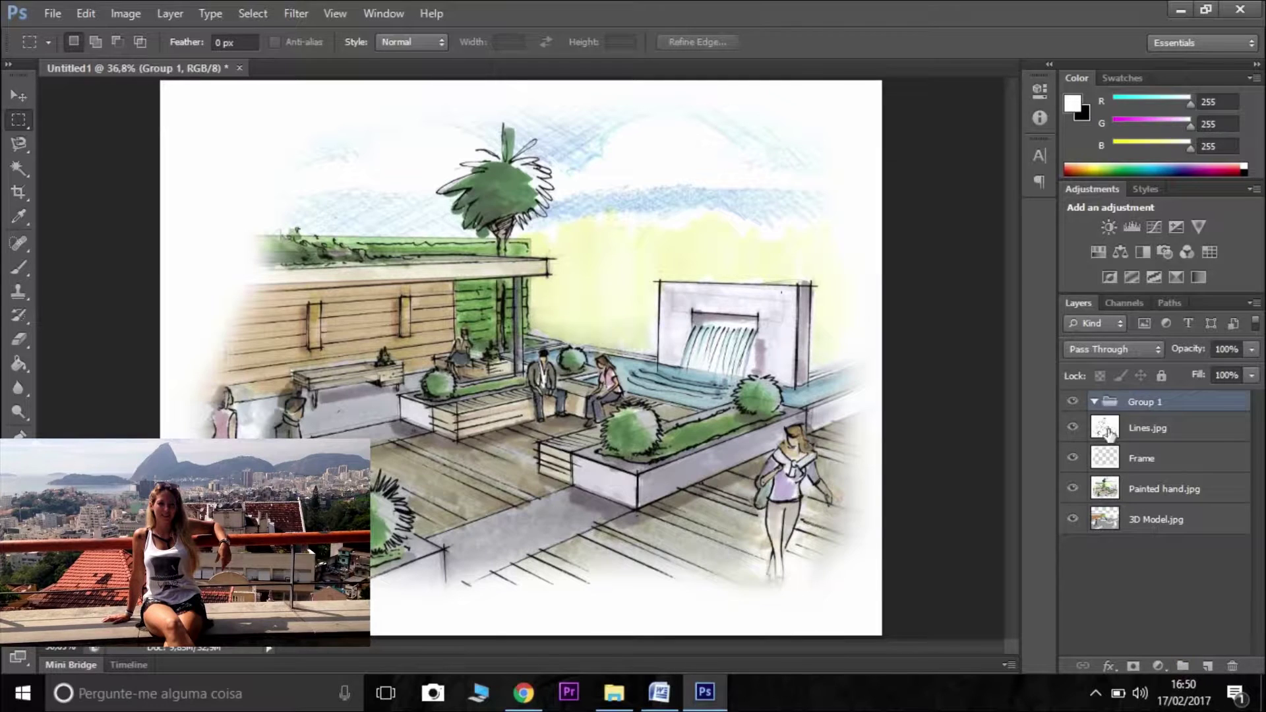
click(1125, 432)
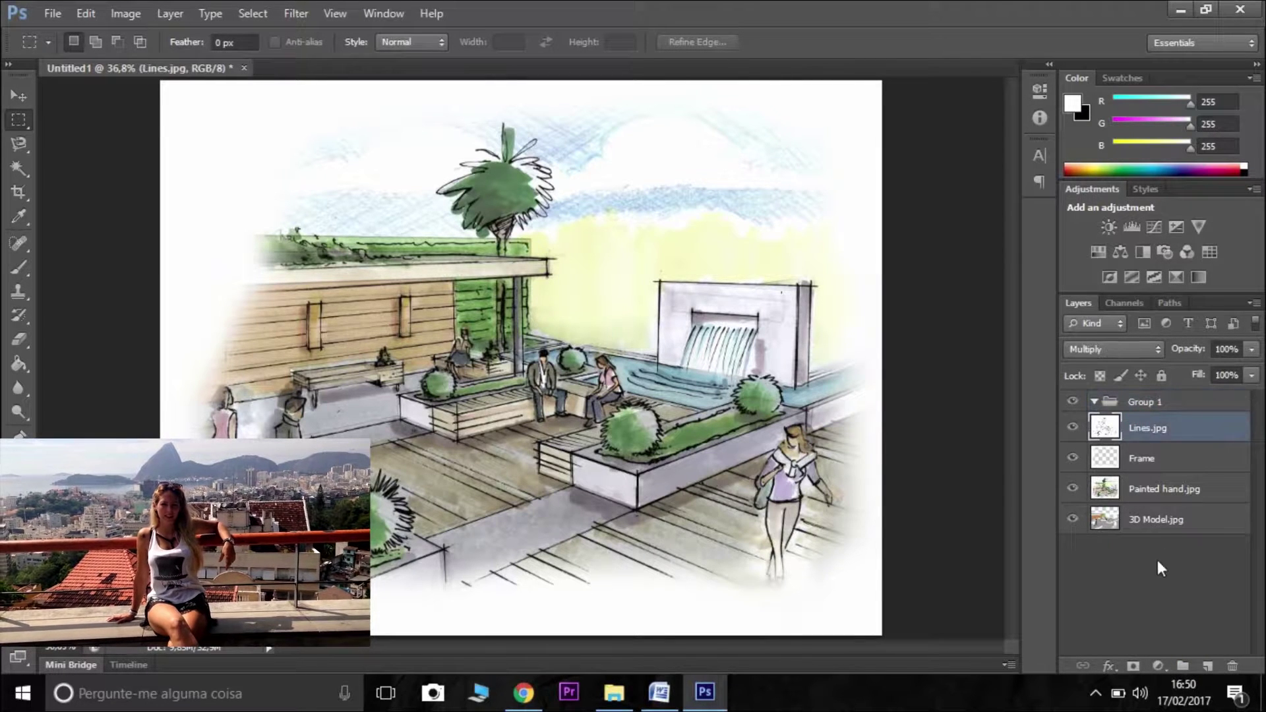
shift+click(1154, 520)
drag(1163, 430, 1162, 408)
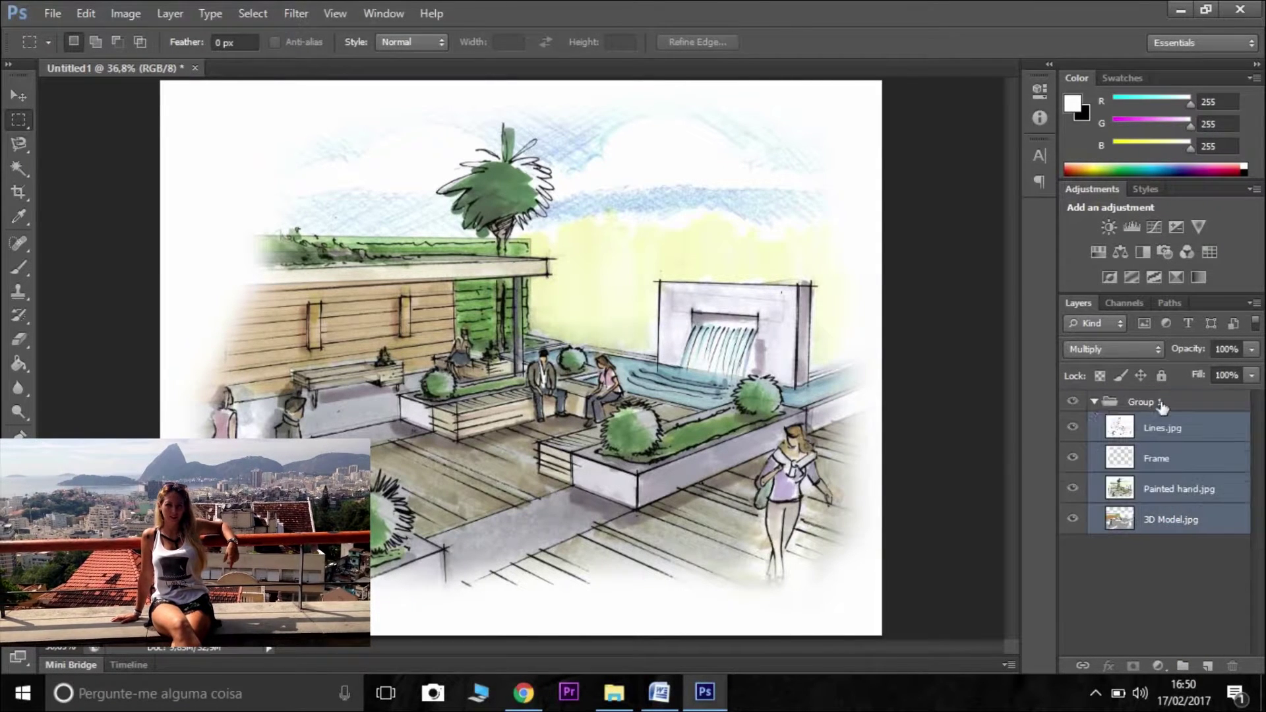
click(1095, 404)
double_click(1134, 402)
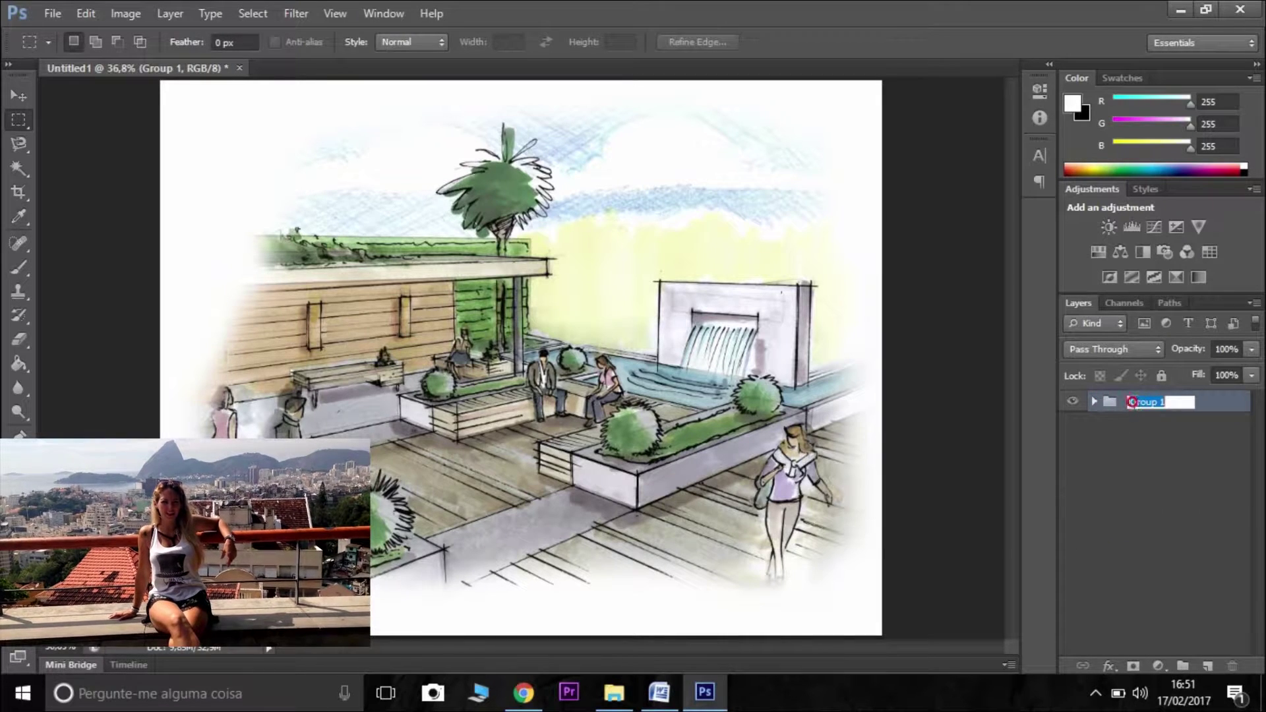
key(Return)
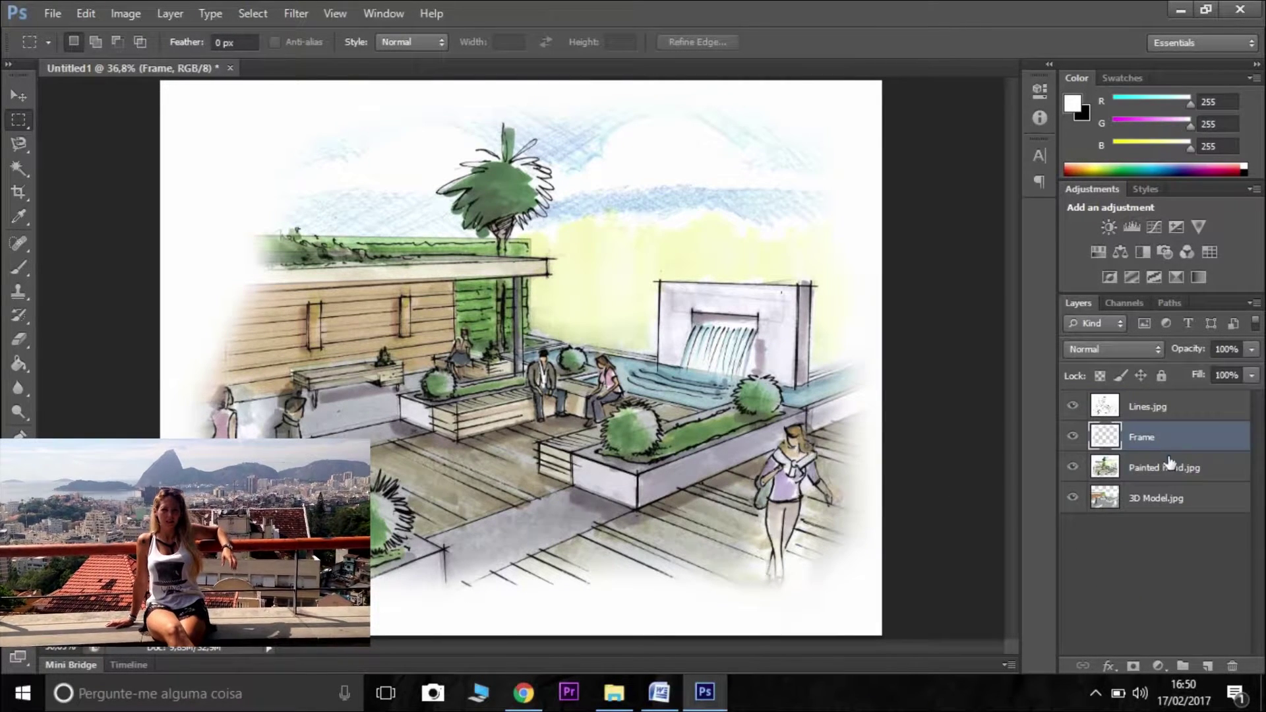
Group the Lines, Frame, Painted hand and 3D Model layers in a new layer group named Base
click(1179, 567)
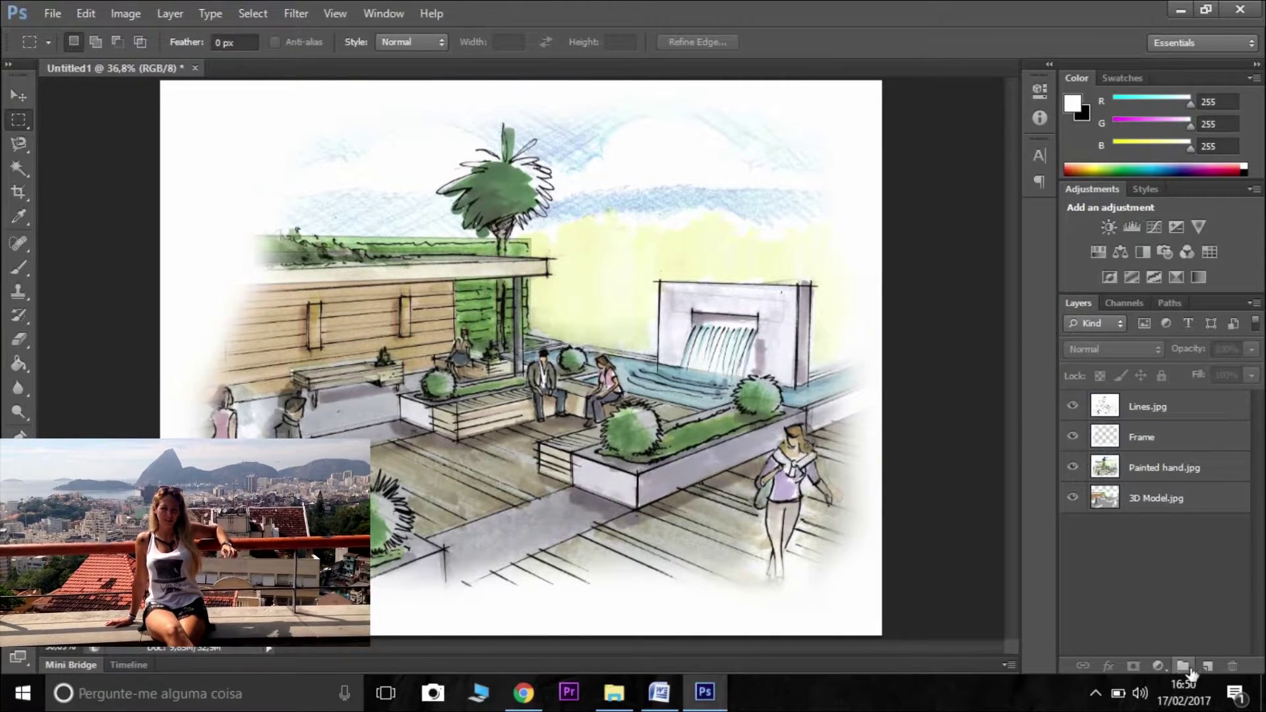
click(1183, 666)
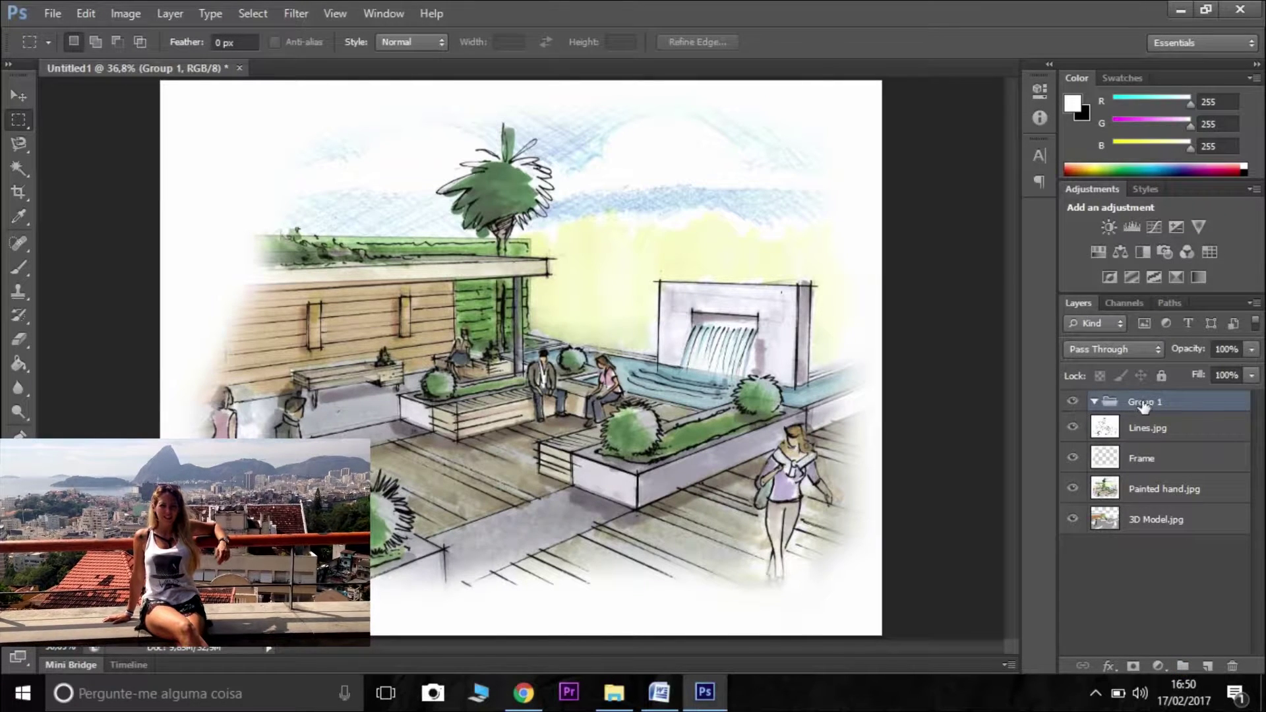
click(1136, 422)
shift+click(1157, 518)
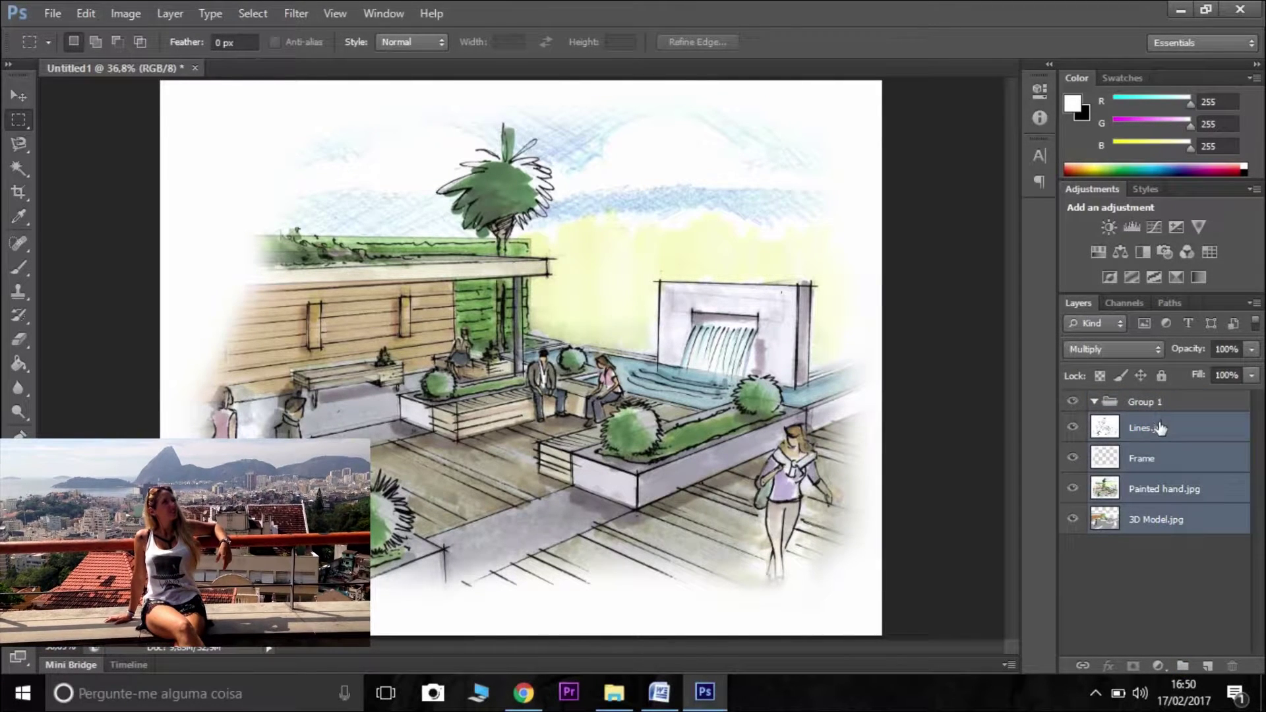
drag(1167, 434, 1098, 410)
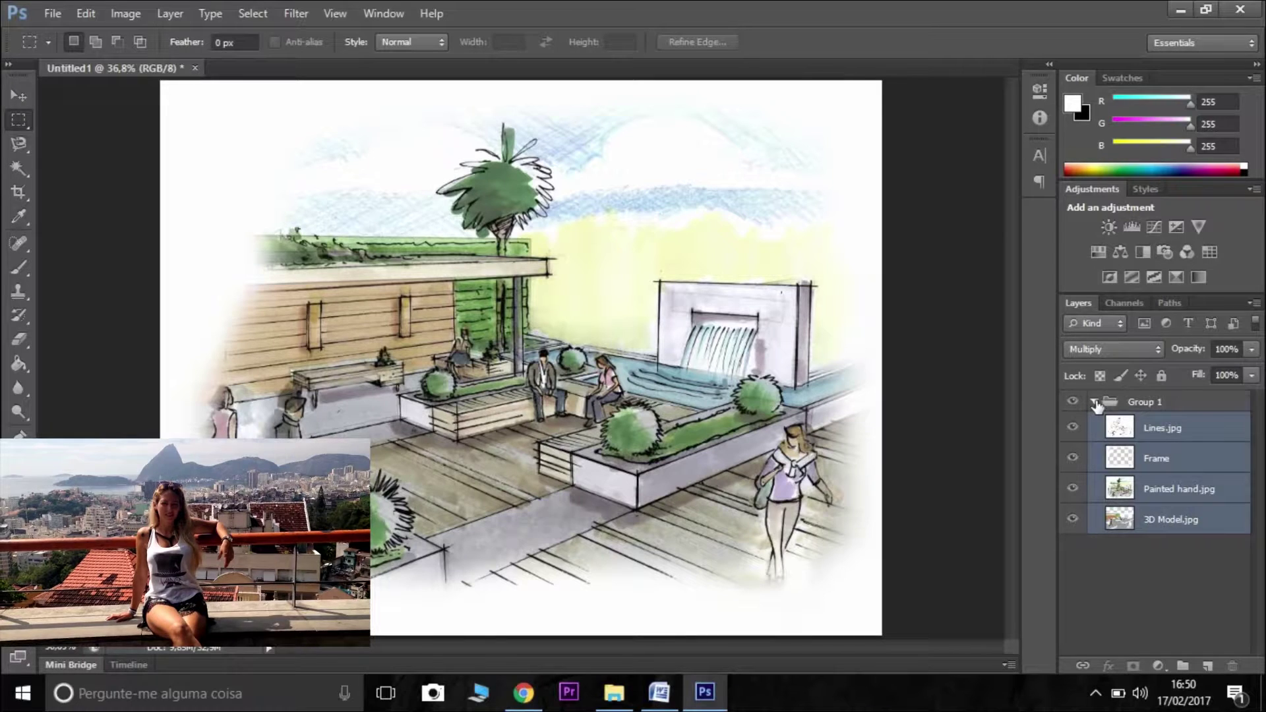
click(1095, 402)
double_click(1148, 402)
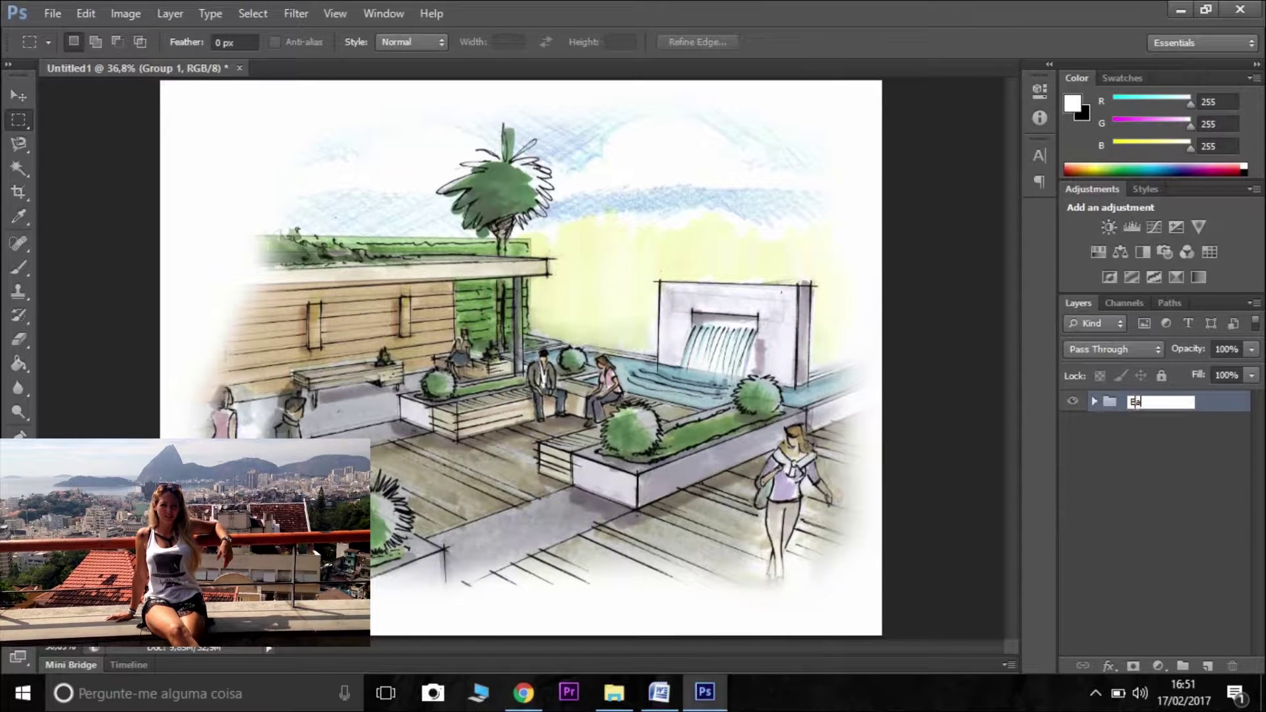
click(1130, 532)
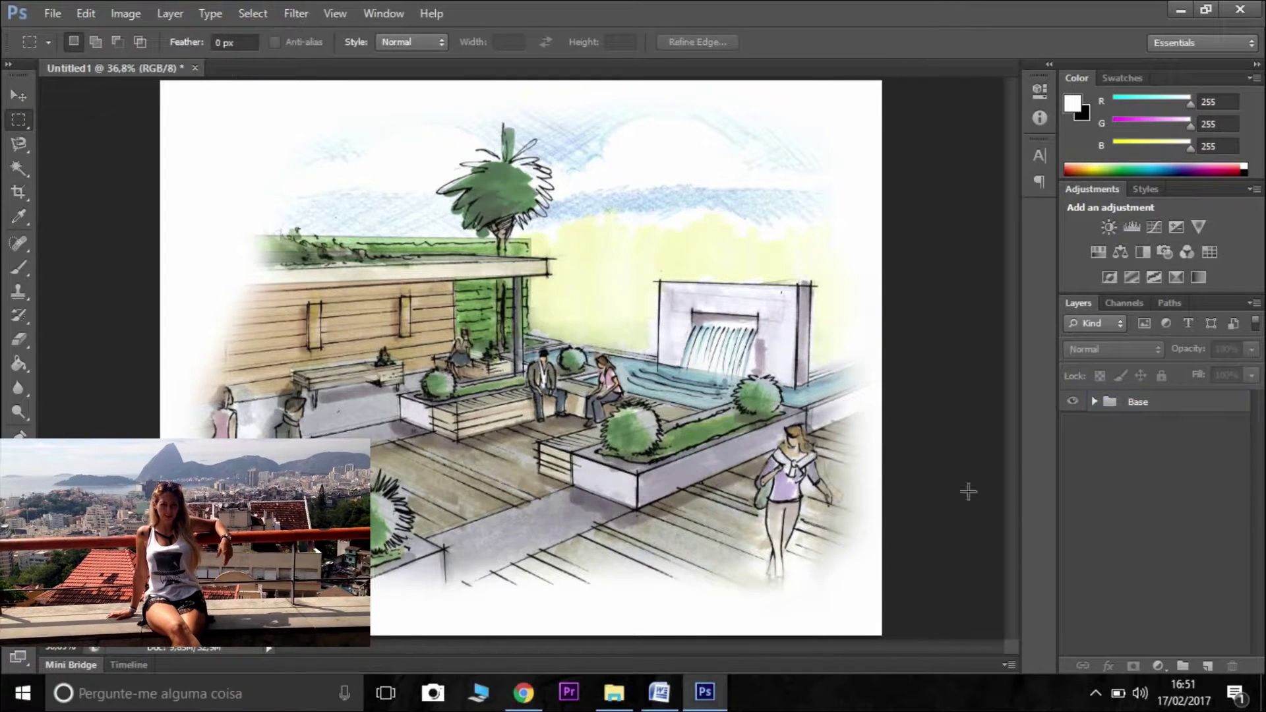
Place the sky background image flush with the canvas's upper edge and move its layer below the Base group
click(50, 14)
click(122, 312)
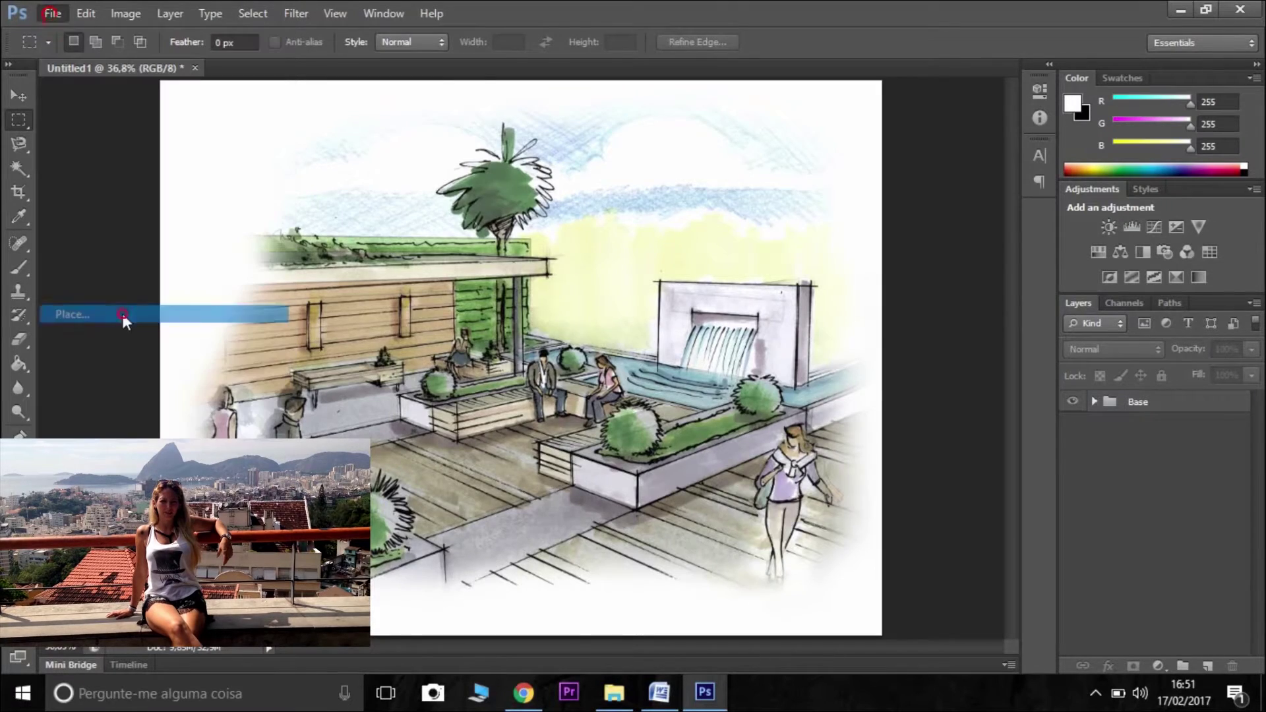
double_click(759, 173)
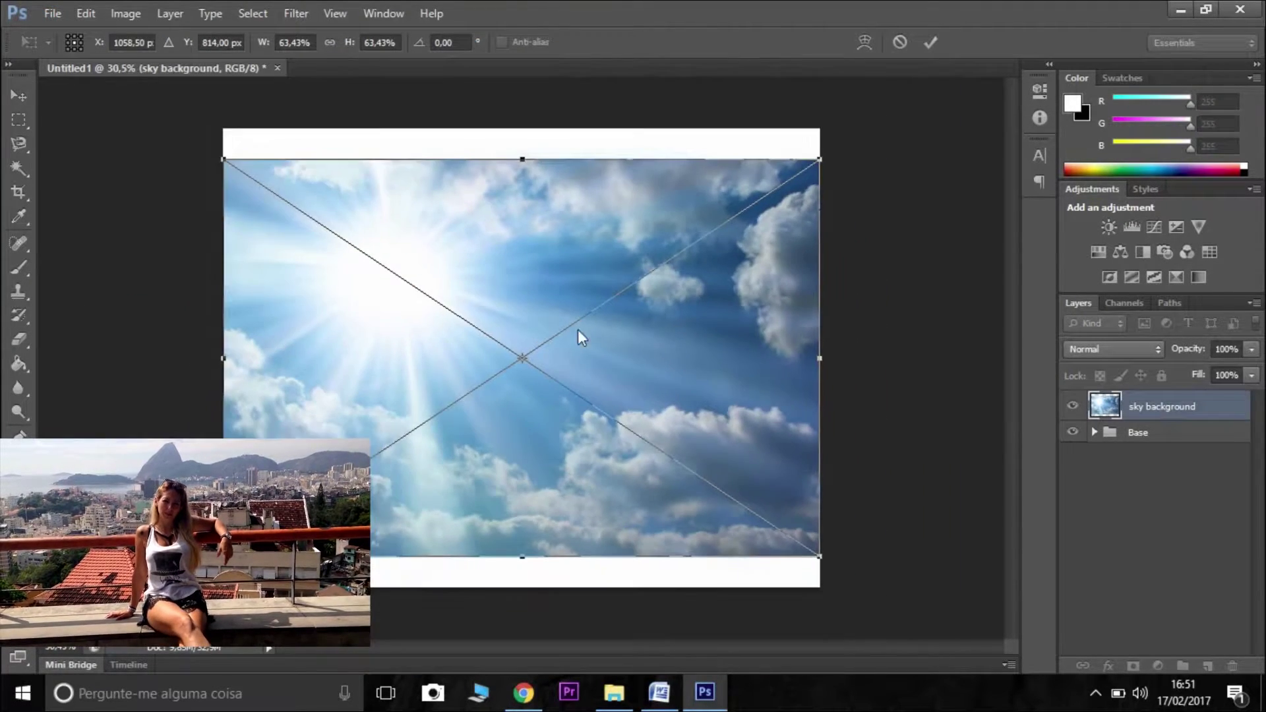
drag(580, 338, 577, 308)
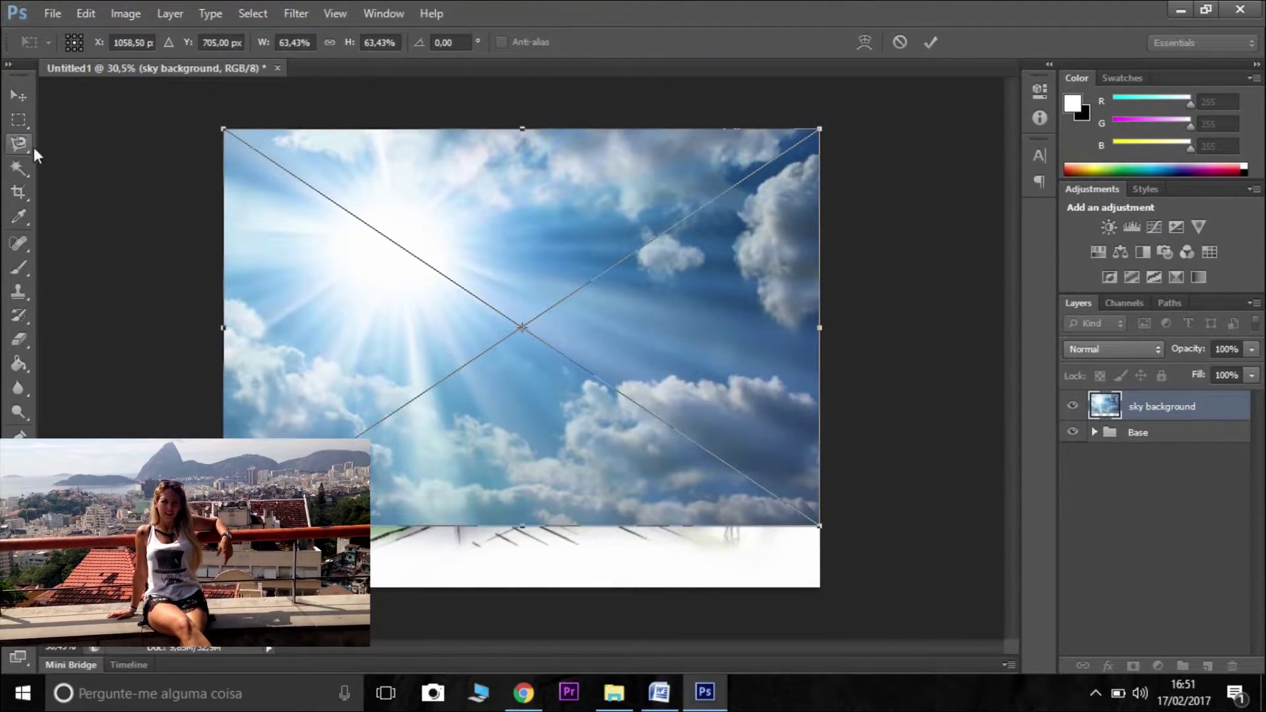
click(19, 120)
click(550, 277)
mouse_move(1174, 415)
mouse_down()
mouse_move(1183, 452)
mouse_move(1208, 428)
mouse_up()
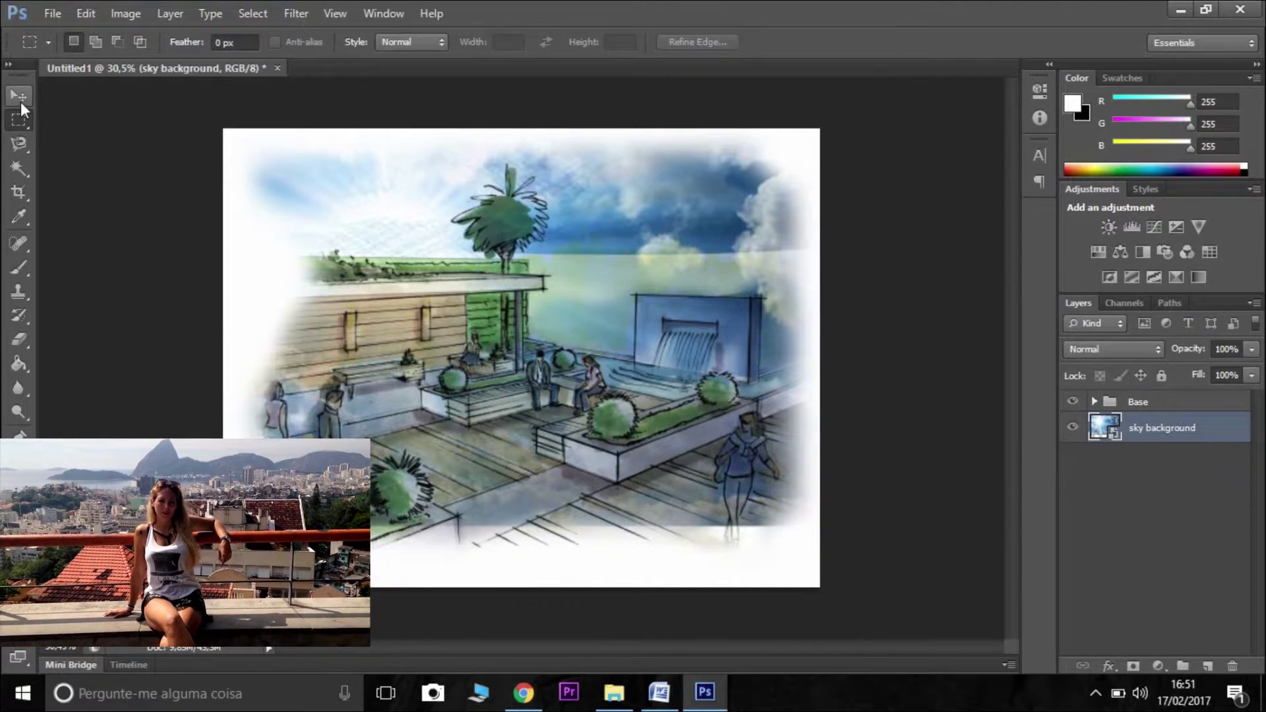
Scale the sky background proportionally to about 62.75% and shift it up so it extends past the canvas's upper edge
key(ctrl+t)
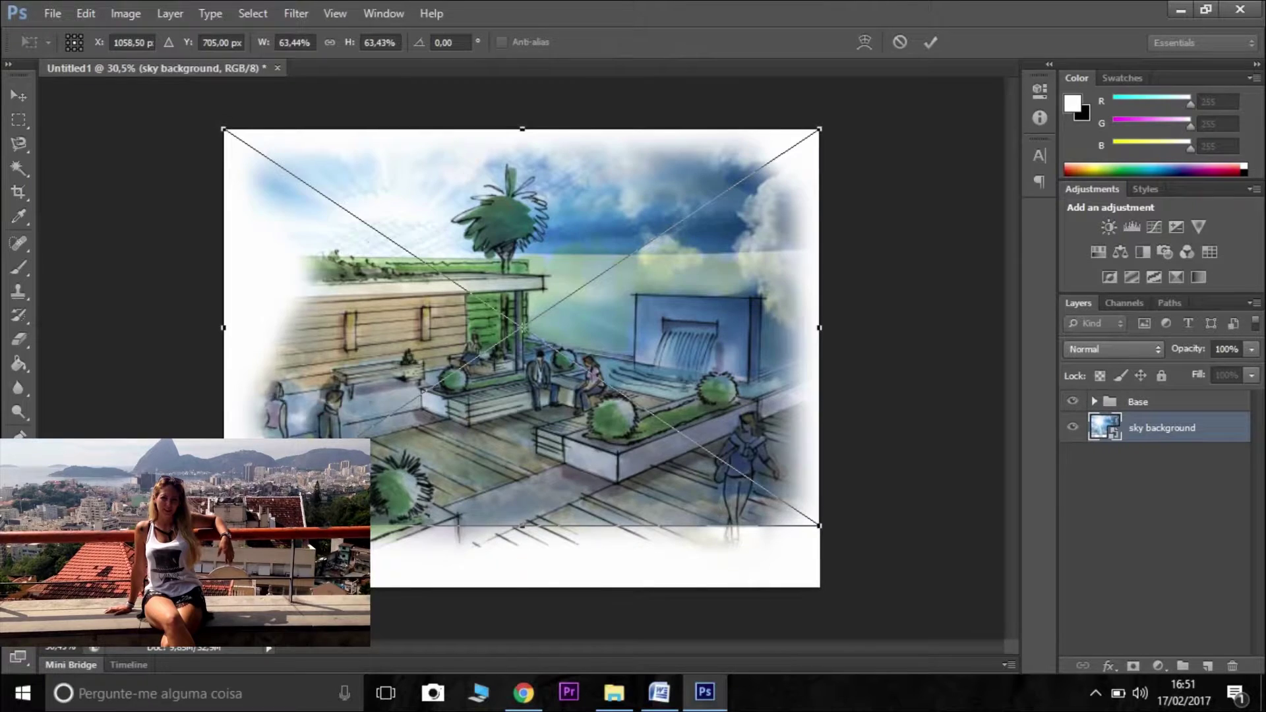
drag(224, 526, 269, 496)
drag(561, 330, 515, 297)
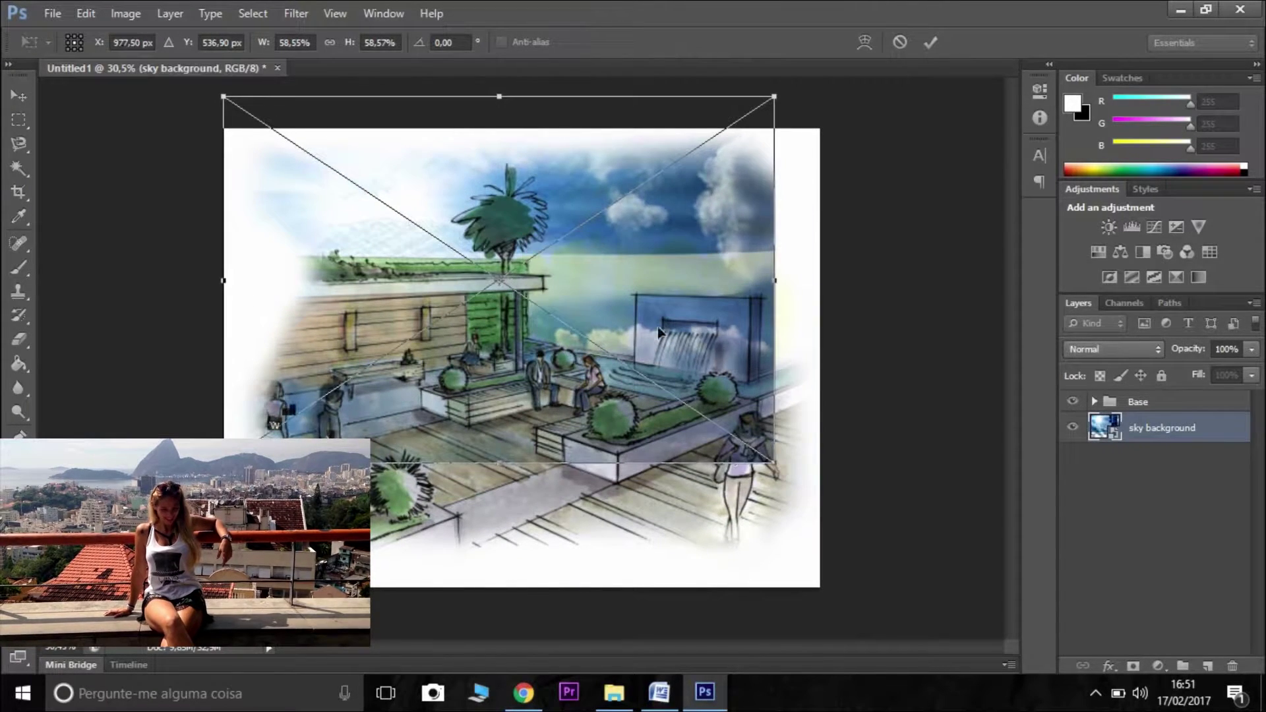
drag(774, 464, 813, 489)
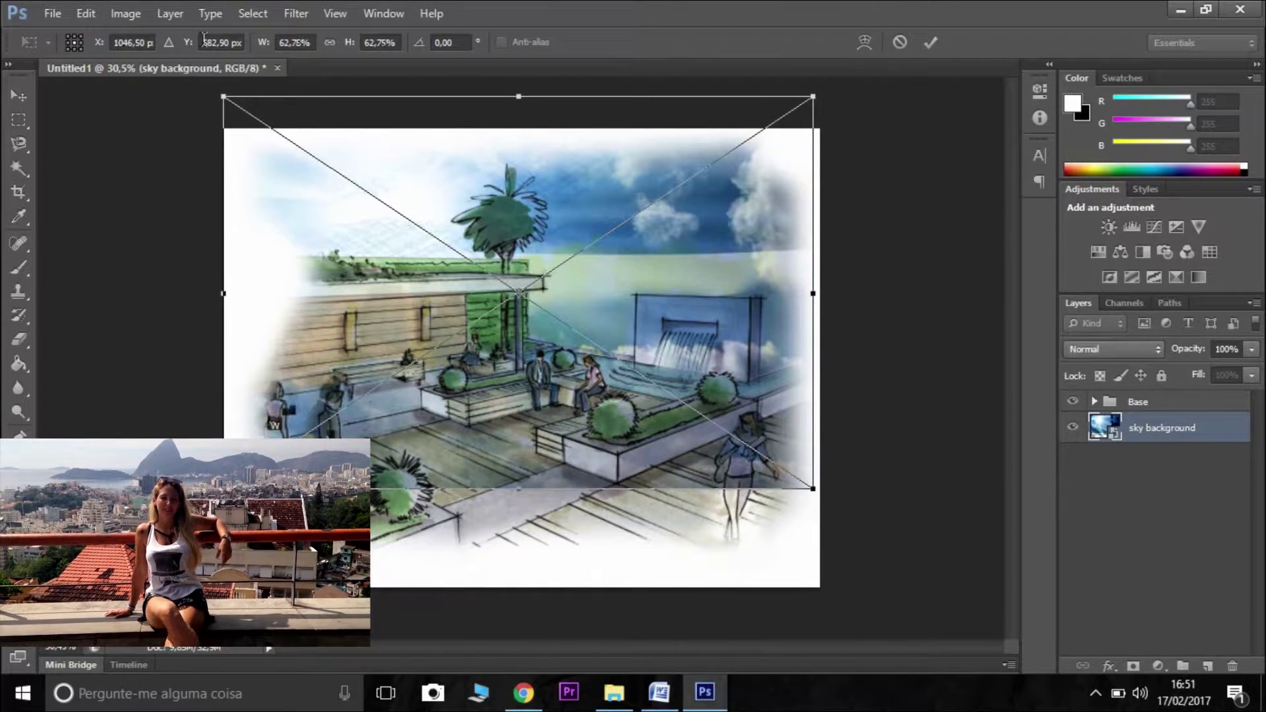
Mirror the sky background horizontally with a width of -62.78%, move it up to about Y 412.5 px and apply the transform
text(-5)
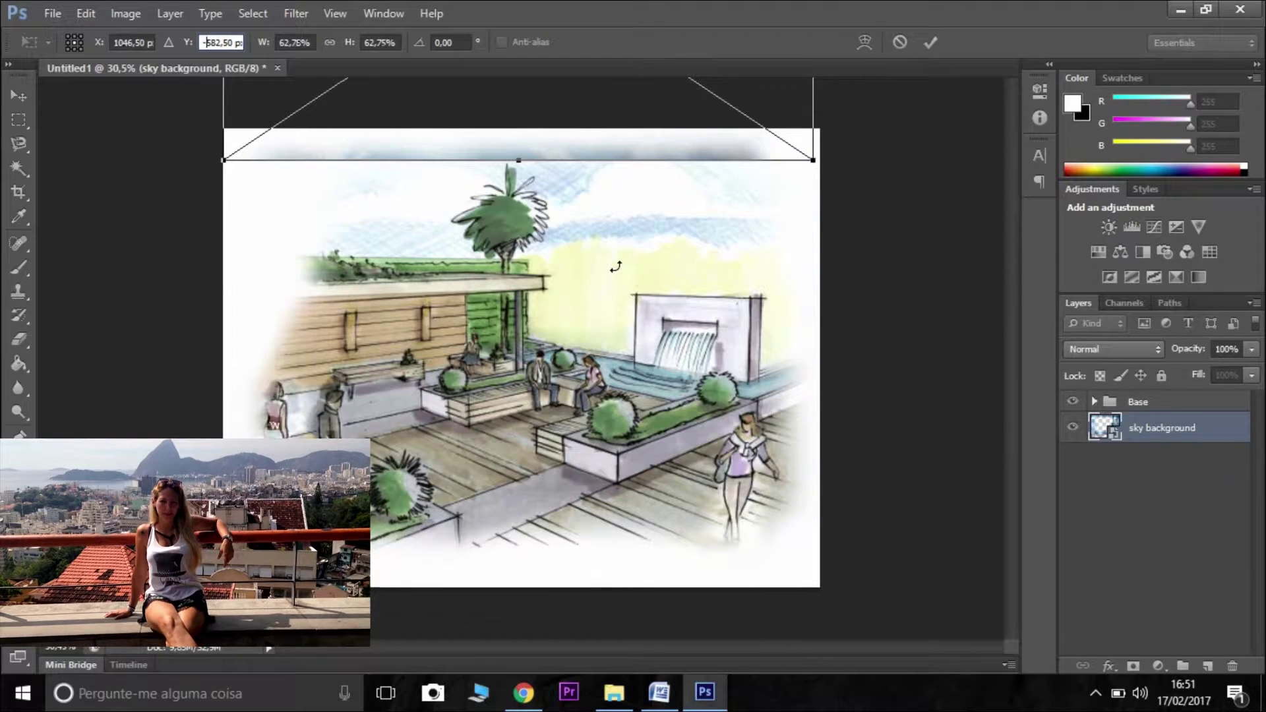
key(BackSpace)
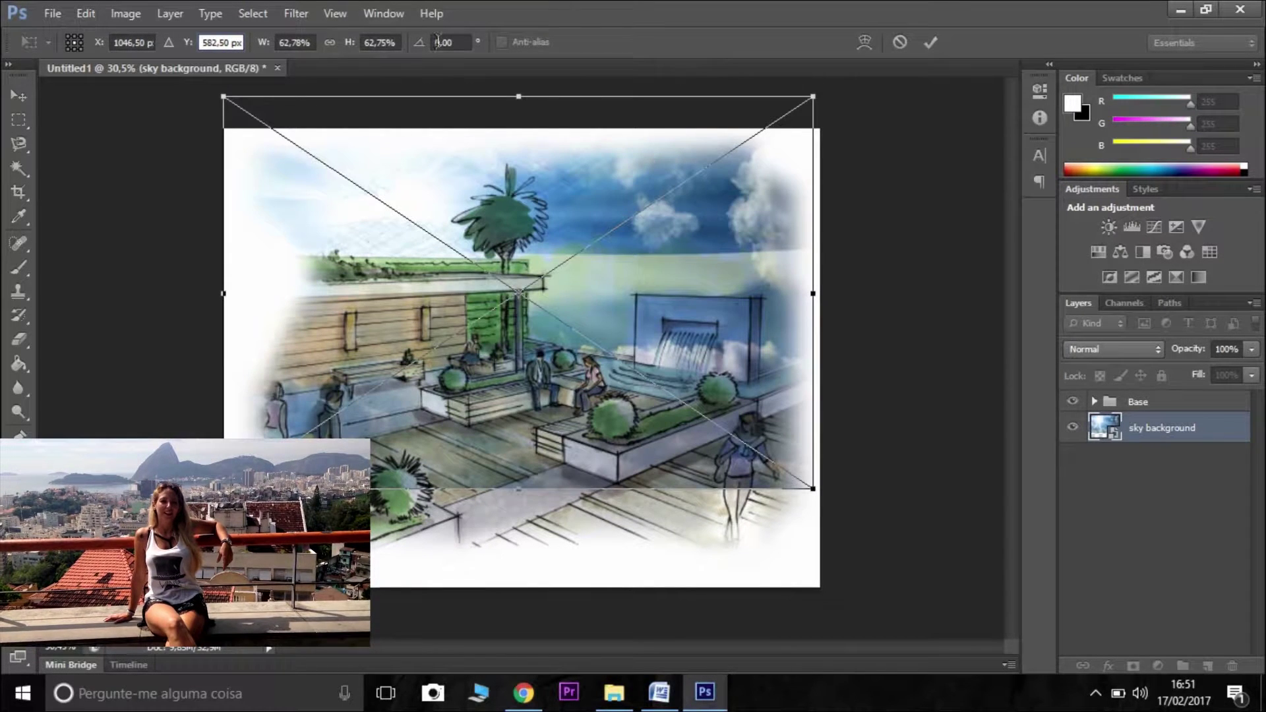
click(284, 42)
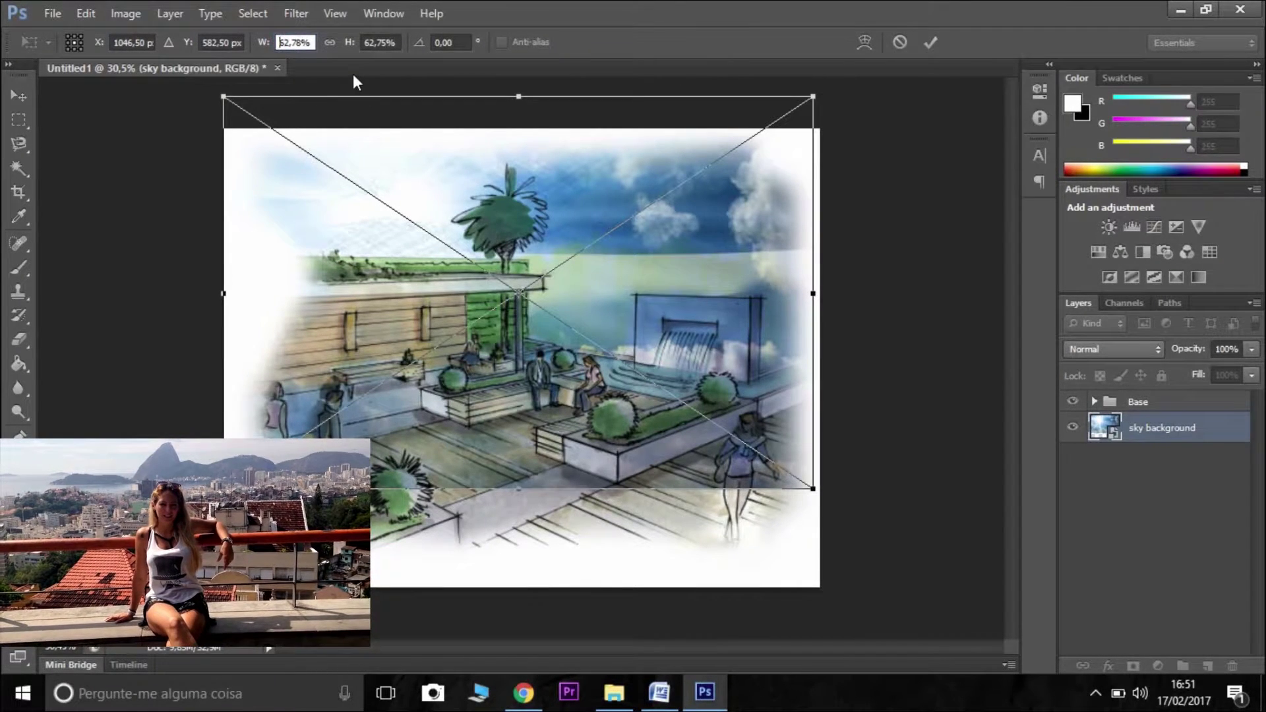
text(-)
drag(752, 415, 753, 368)
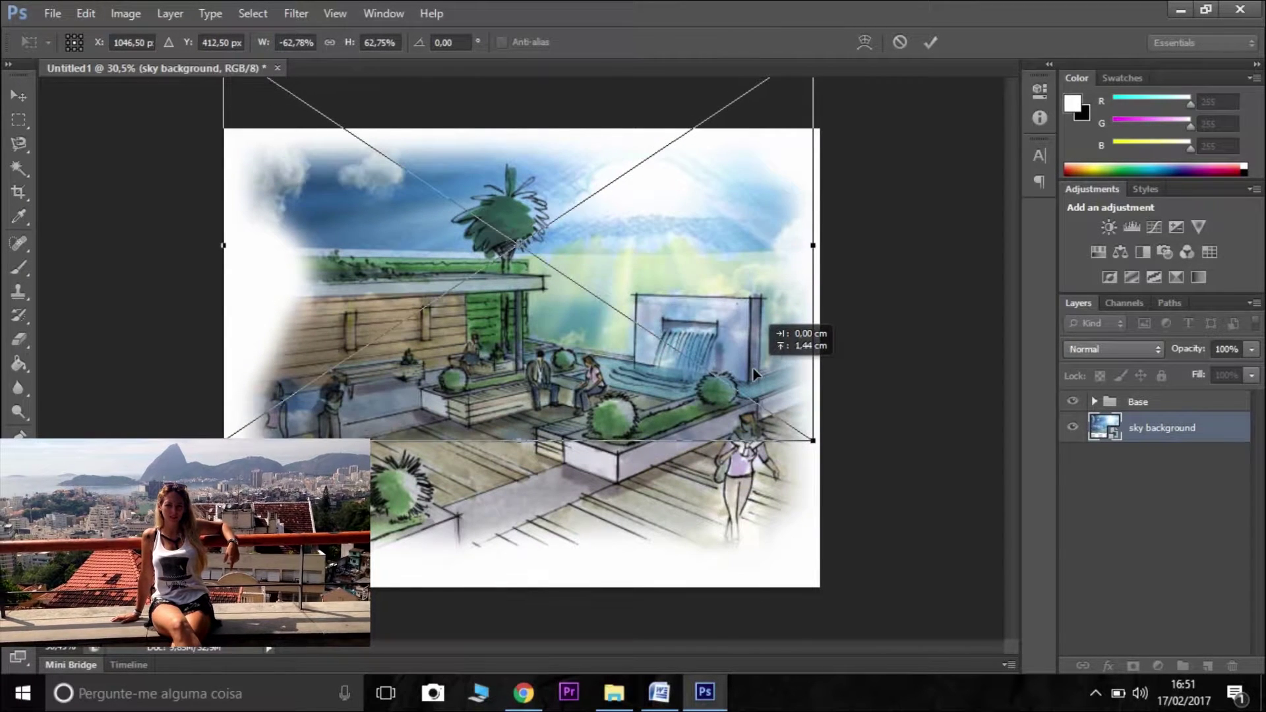
click(18, 120)
click(548, 283)
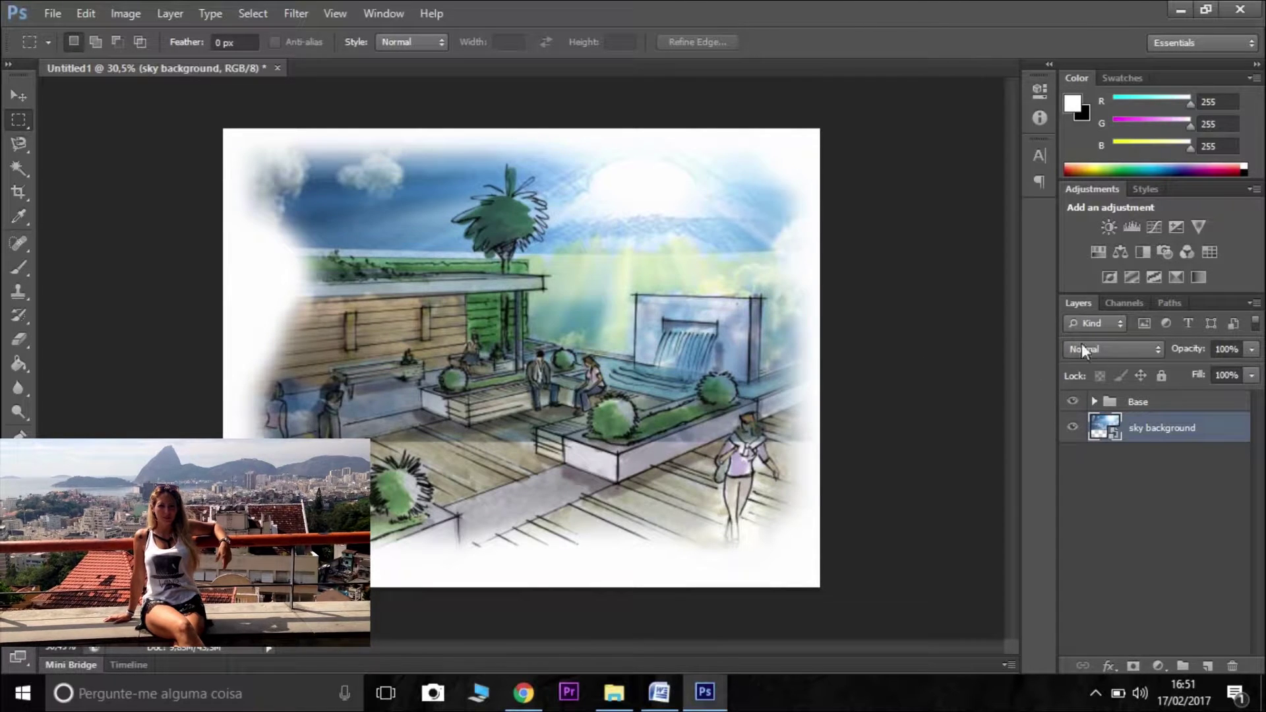
Hide the sky background layer and select the Painted hand layer inside the Base group
click(1072, 427)
click(1094, 402)
click(1181, 428)
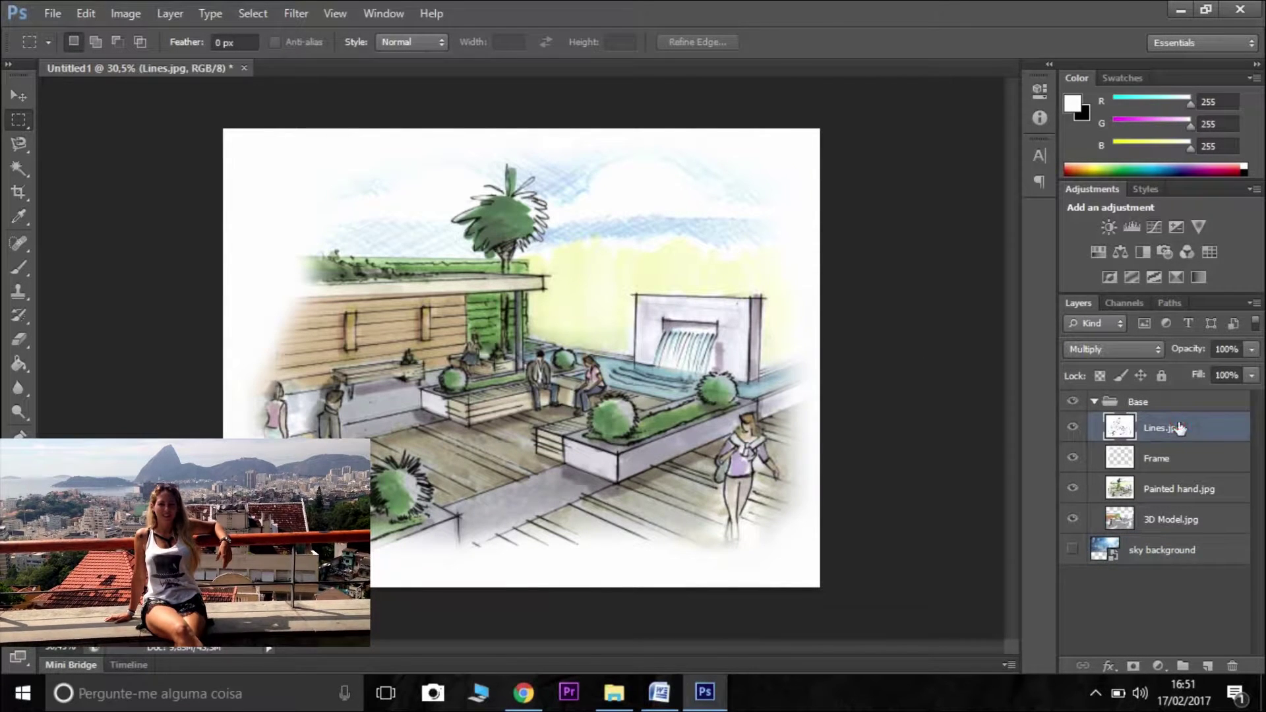
click(1167, 490)
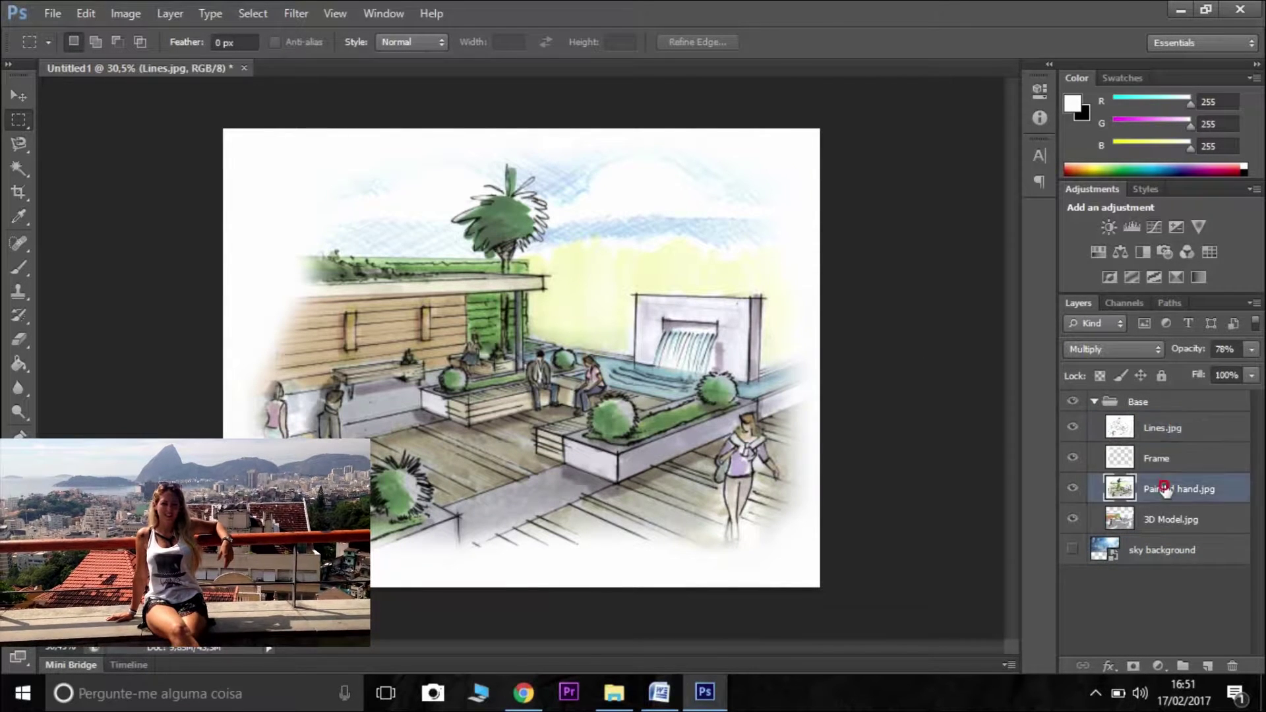
click(18, 144)
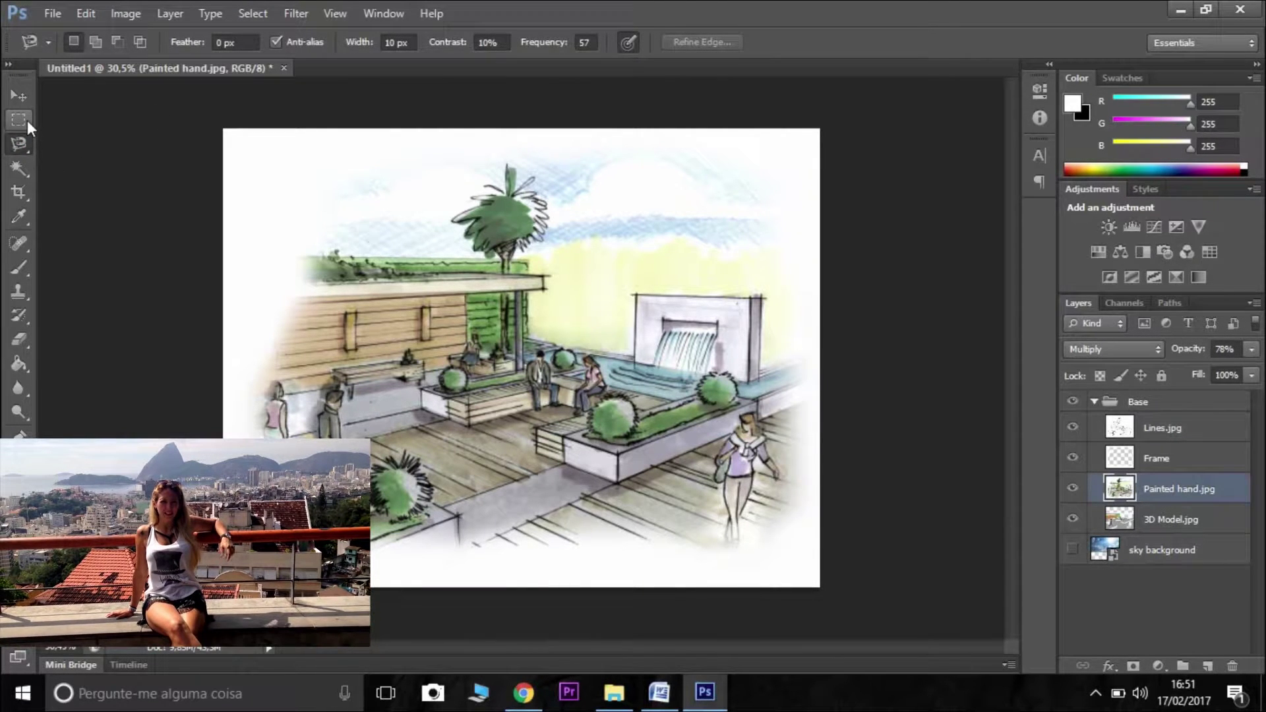
click(18, 168)
click(432, 245)
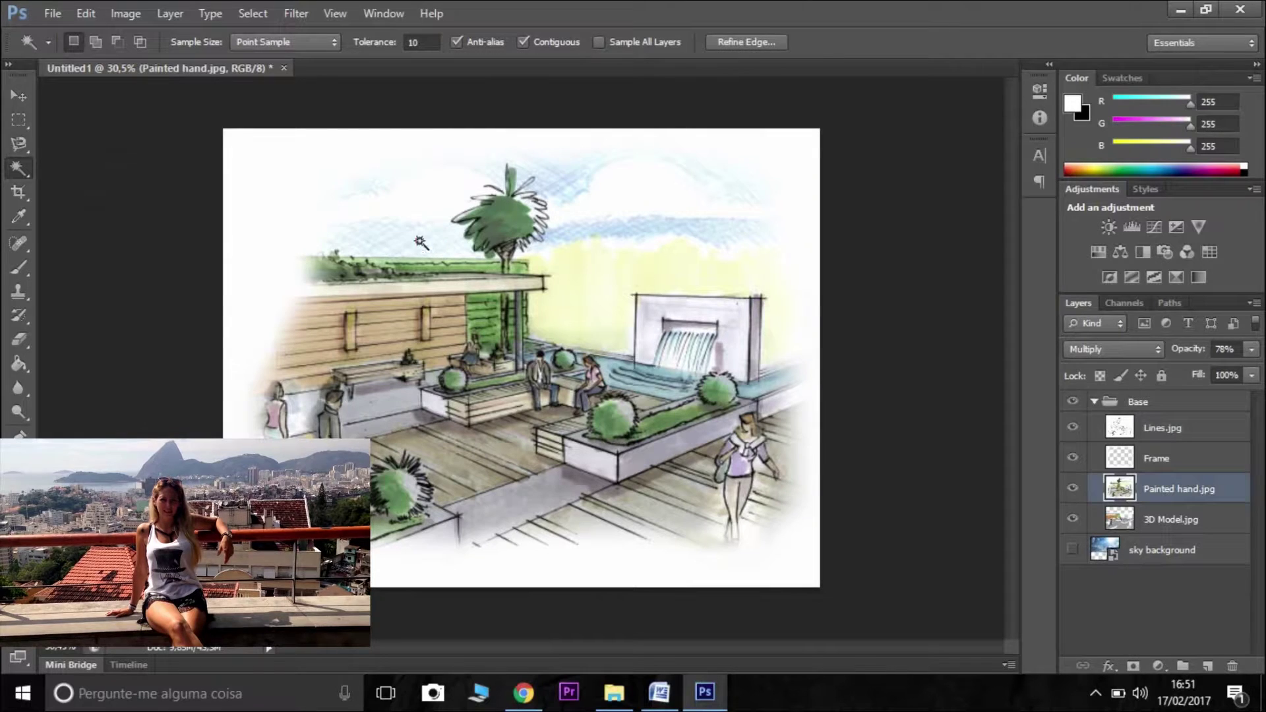
right_click(396, 251)
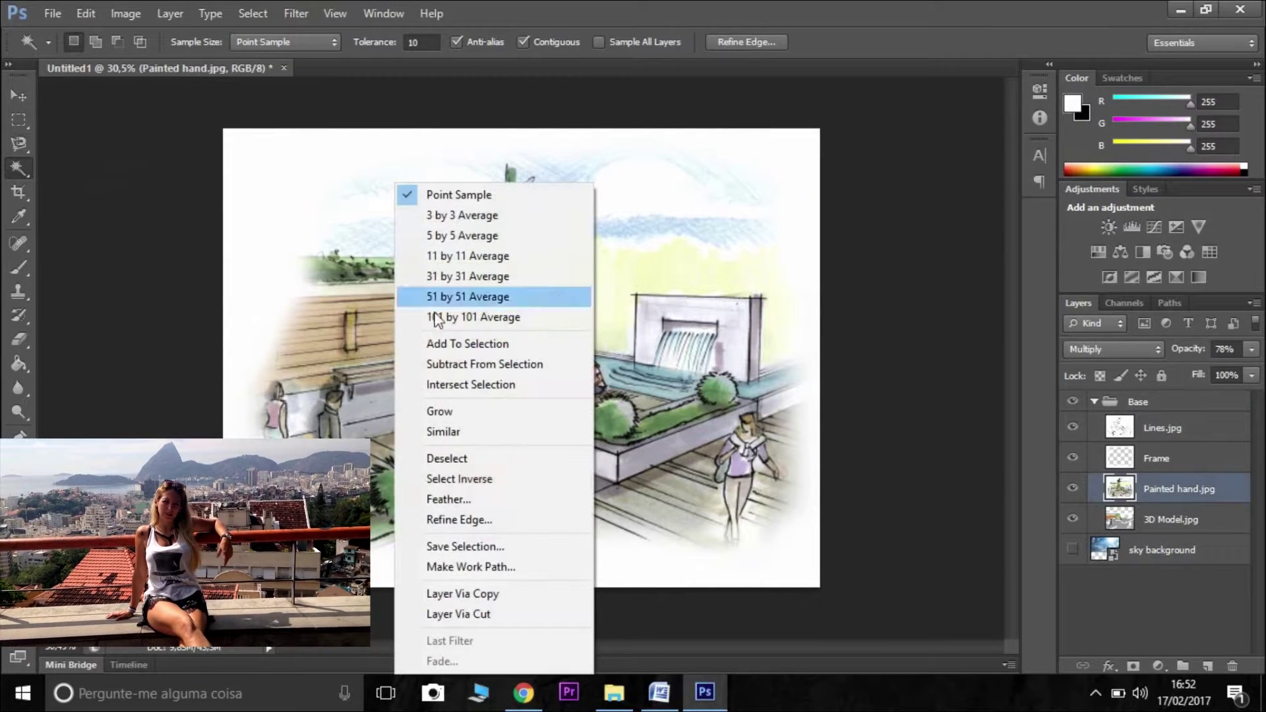
click(481, 480)
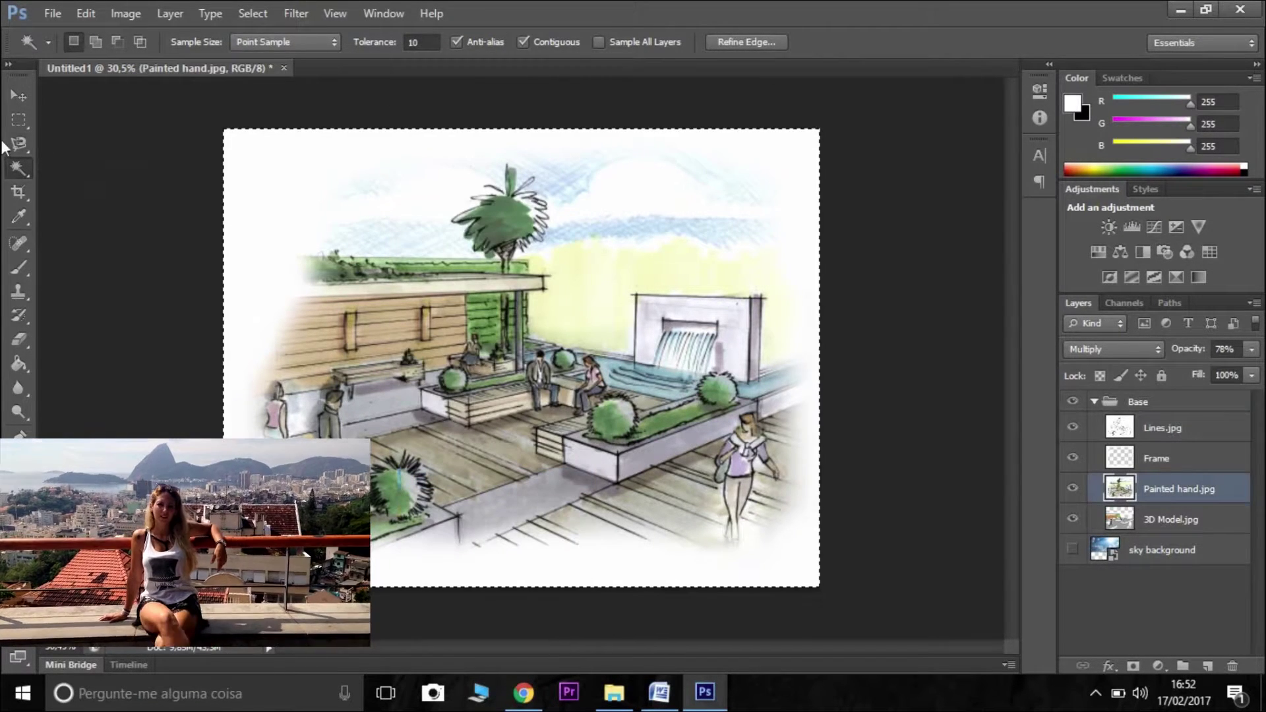
click(19, 120)
click(135, 202)
Outline the sky above the roofline and fountain wall with the Magnetic Lasso and mask the sky background layer with that selection
click(25, 142)
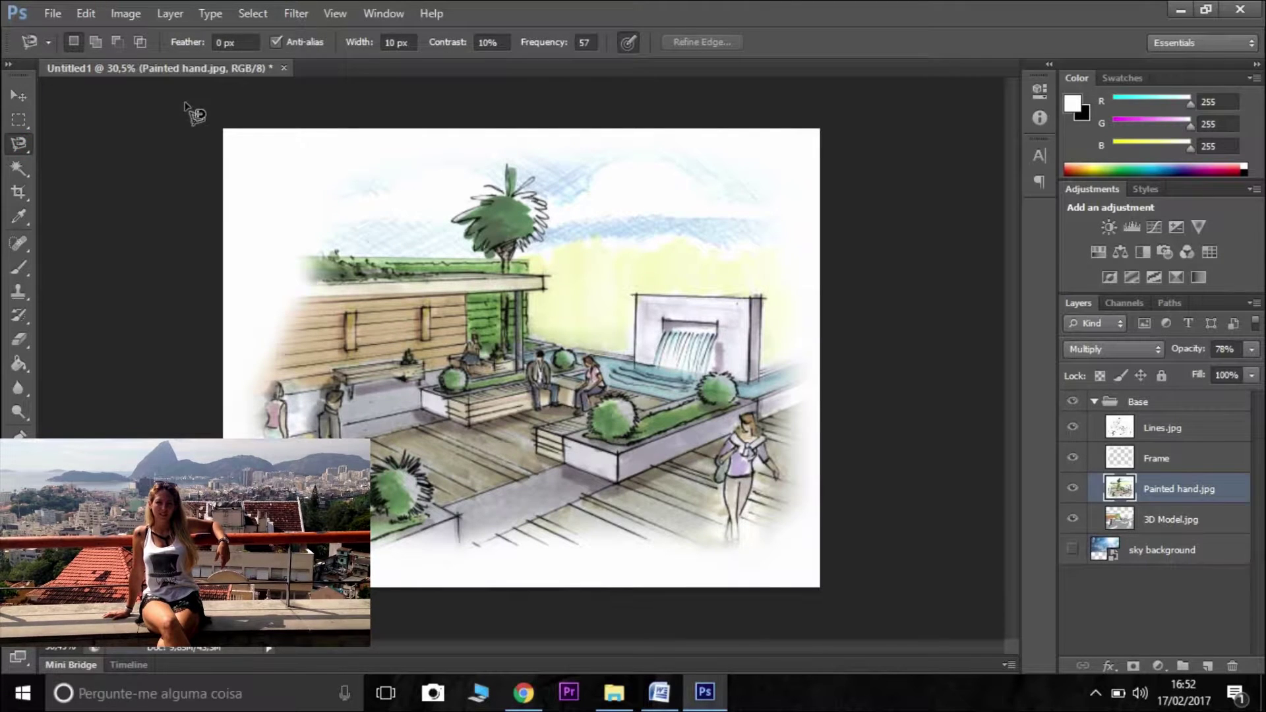
click(223, 128)
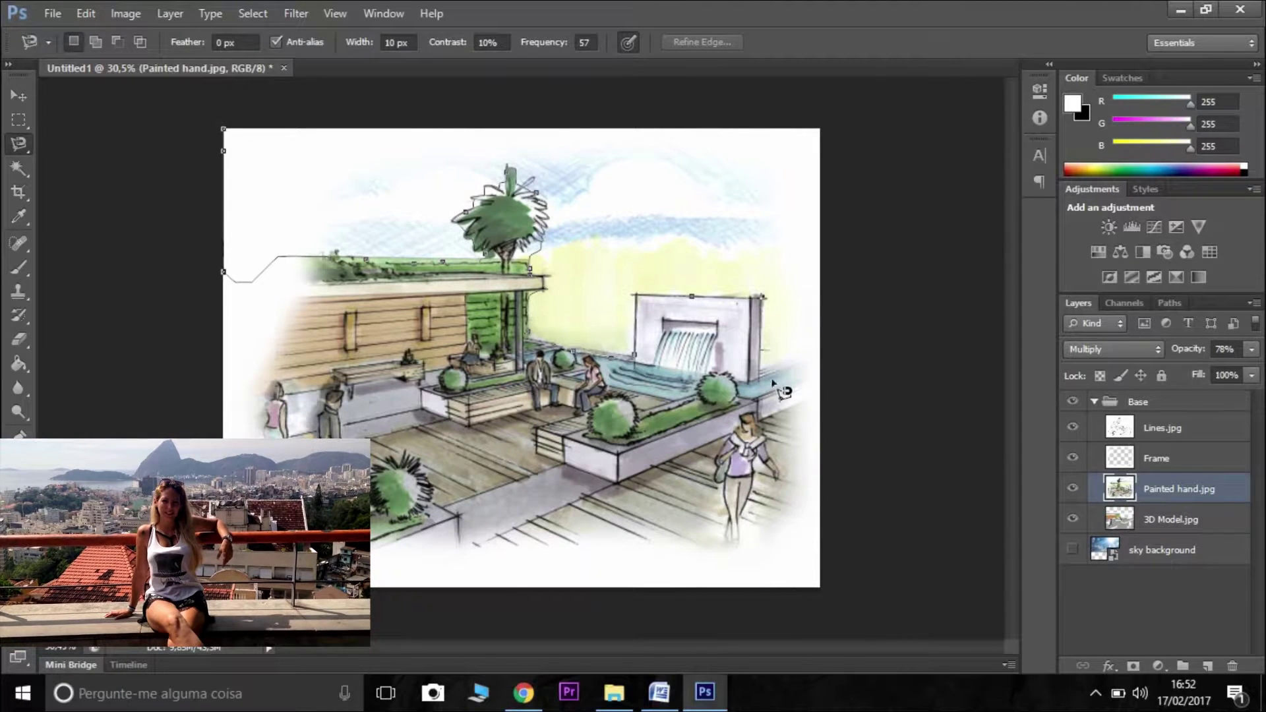
double_click(257, 107)
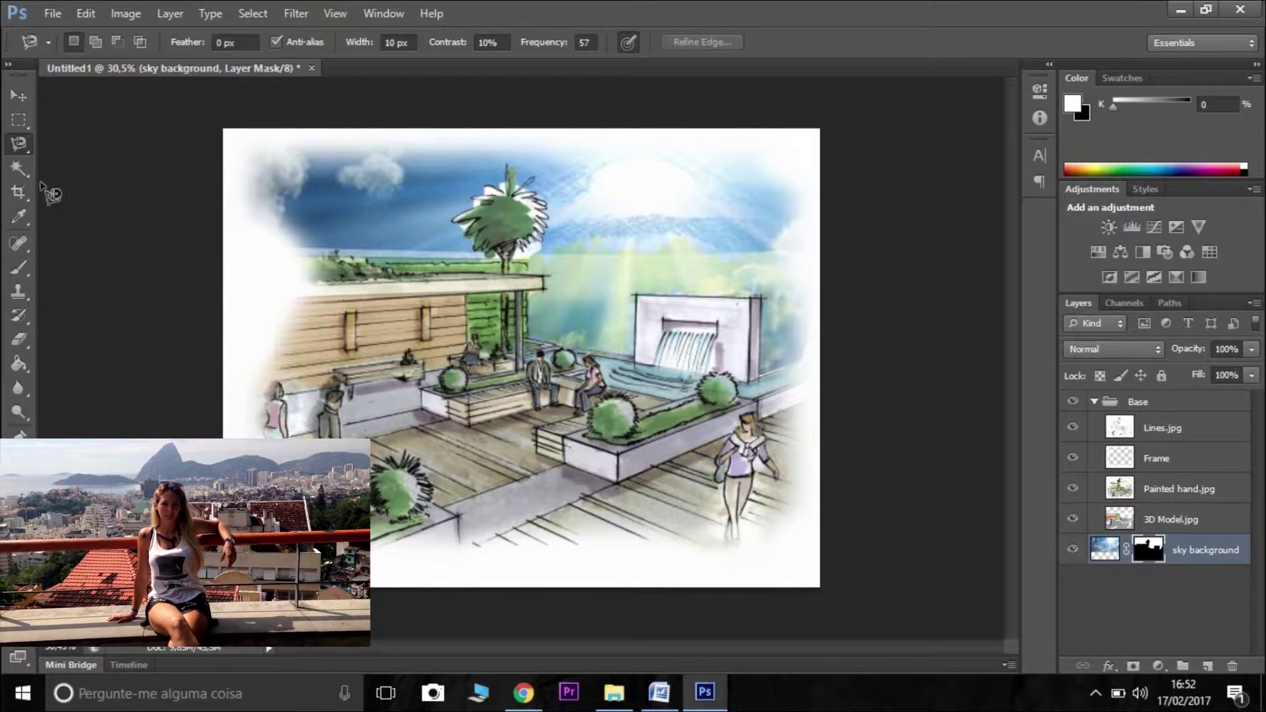
click(19, 119)
click(15, 96)
drag(608, 218, 550, 234)
key(ctrl+z)
click(1179, 601)
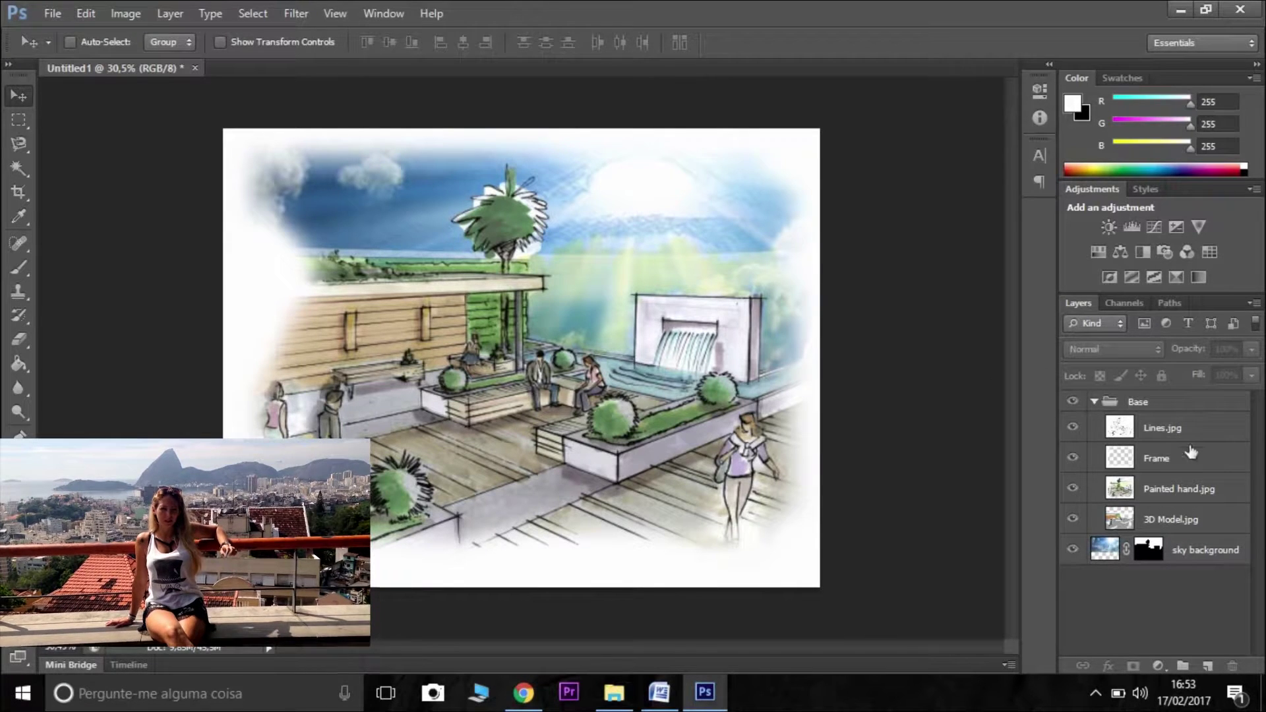
Toggle the Painted hand layer's visibility to compare its painted sky with the photographic sky behind it
click(1199, 488)
click(1070, 490)
click(1073, 488)
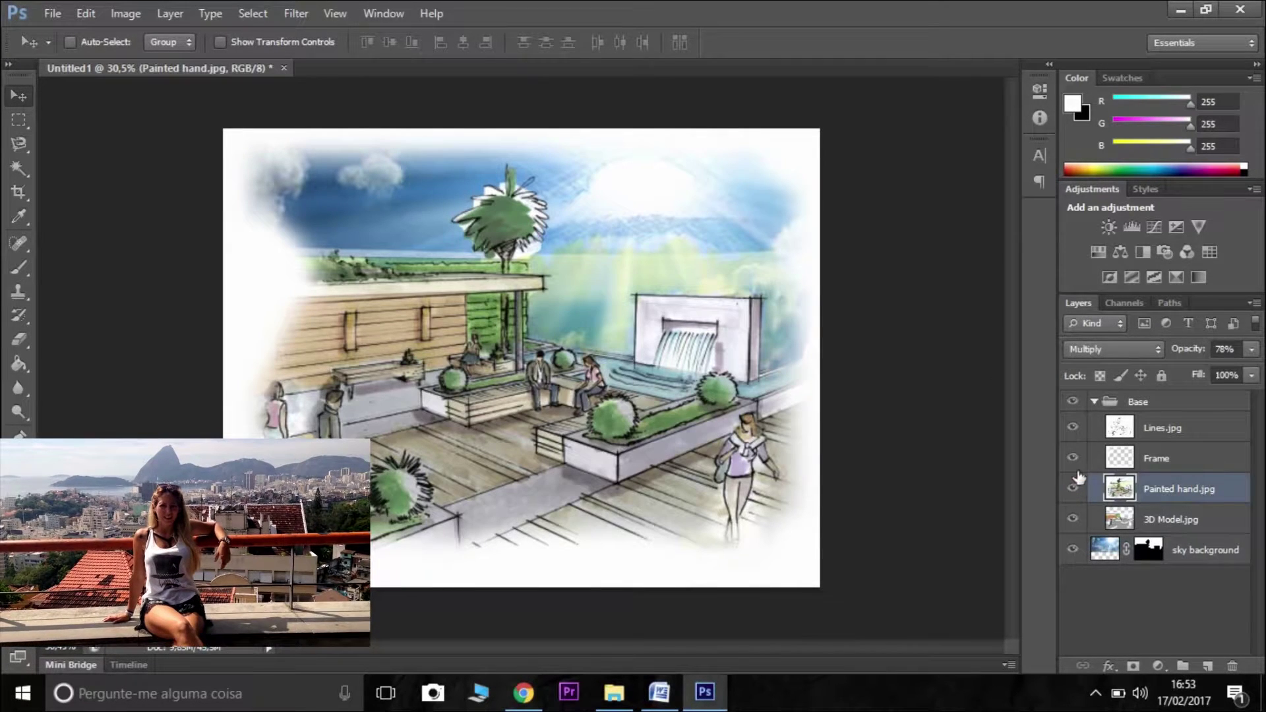
click(1158, 518)
click(1171, 492)
click(1072, 488)
click(1072, 488)
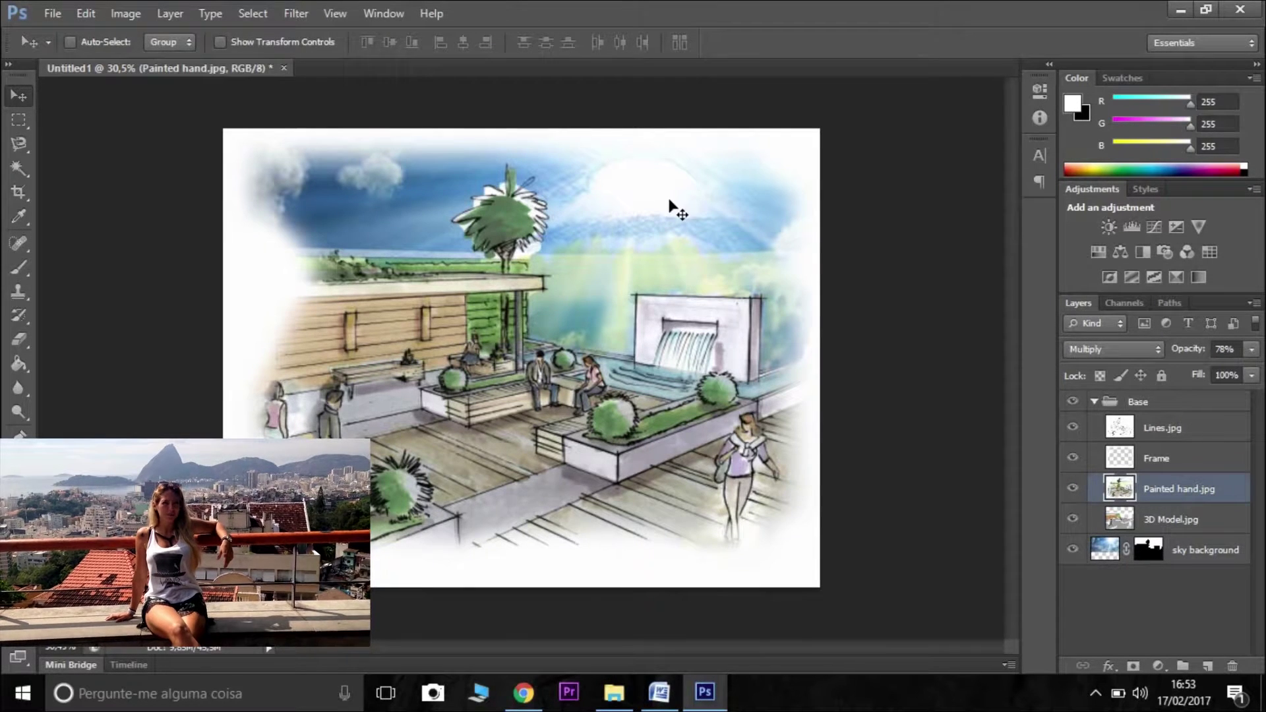
Erase the leftover sky from the Painted hand and 3D Model layers with a soft 442 px eraser, keeping the painted palm tree
click(19, 339)
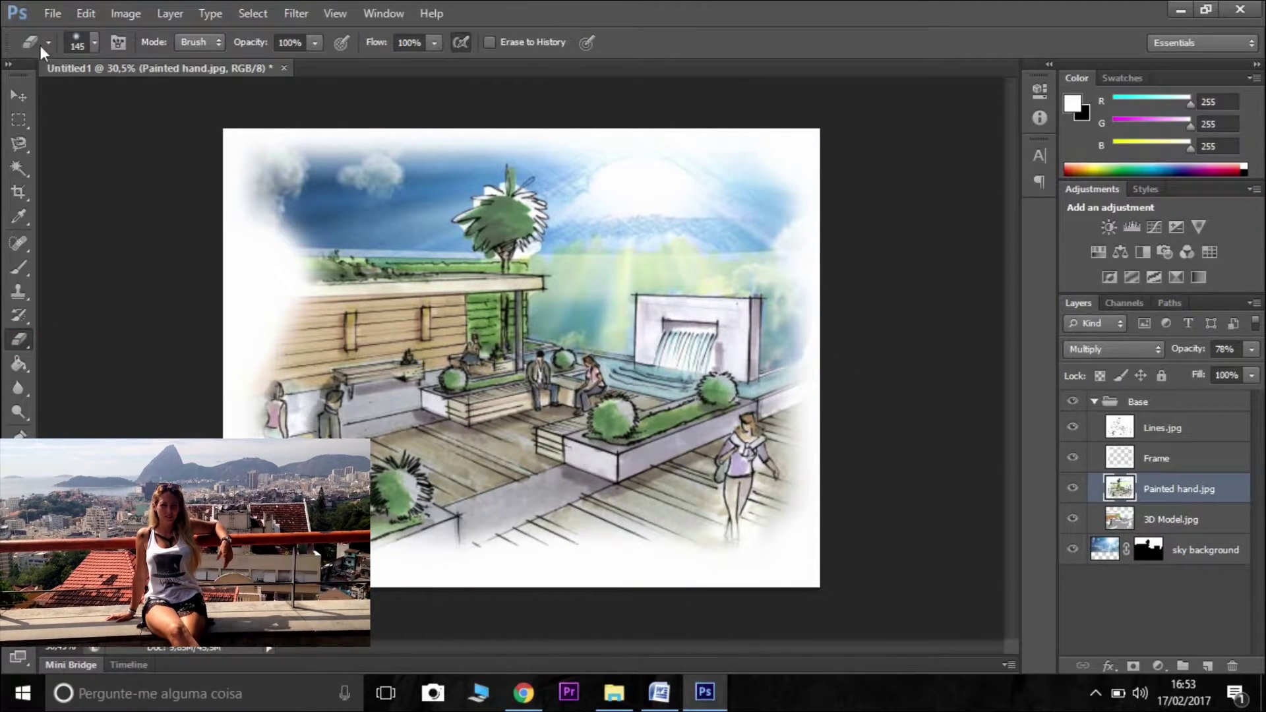
click(94, 43)
drag(157, 101, 163, 103)
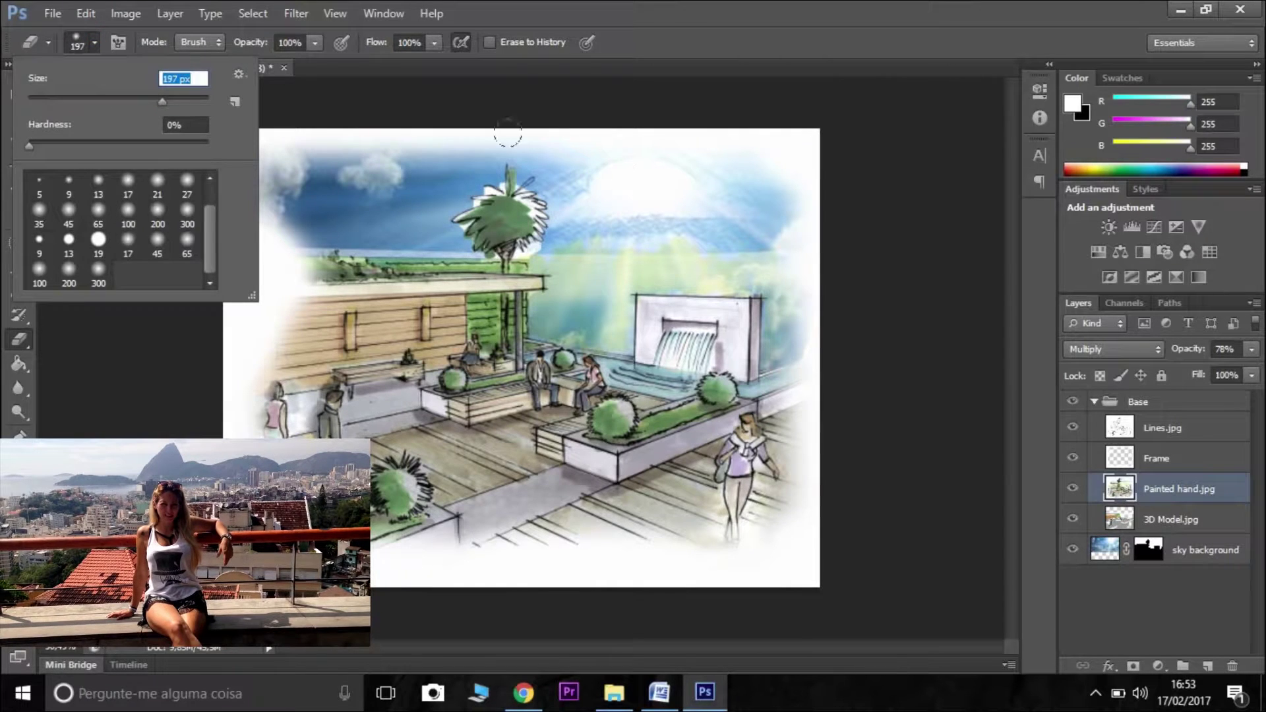
drag(654, 144, 673, 179)
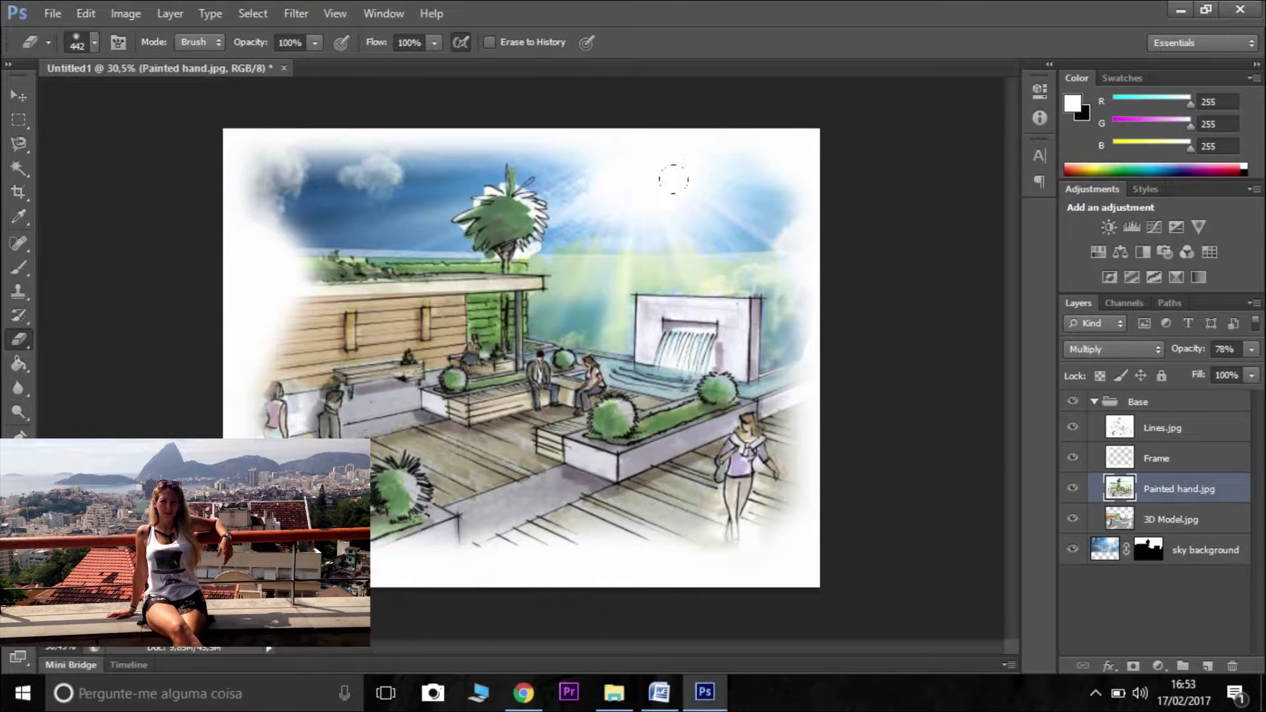
drag(565, 164, 470, 234)
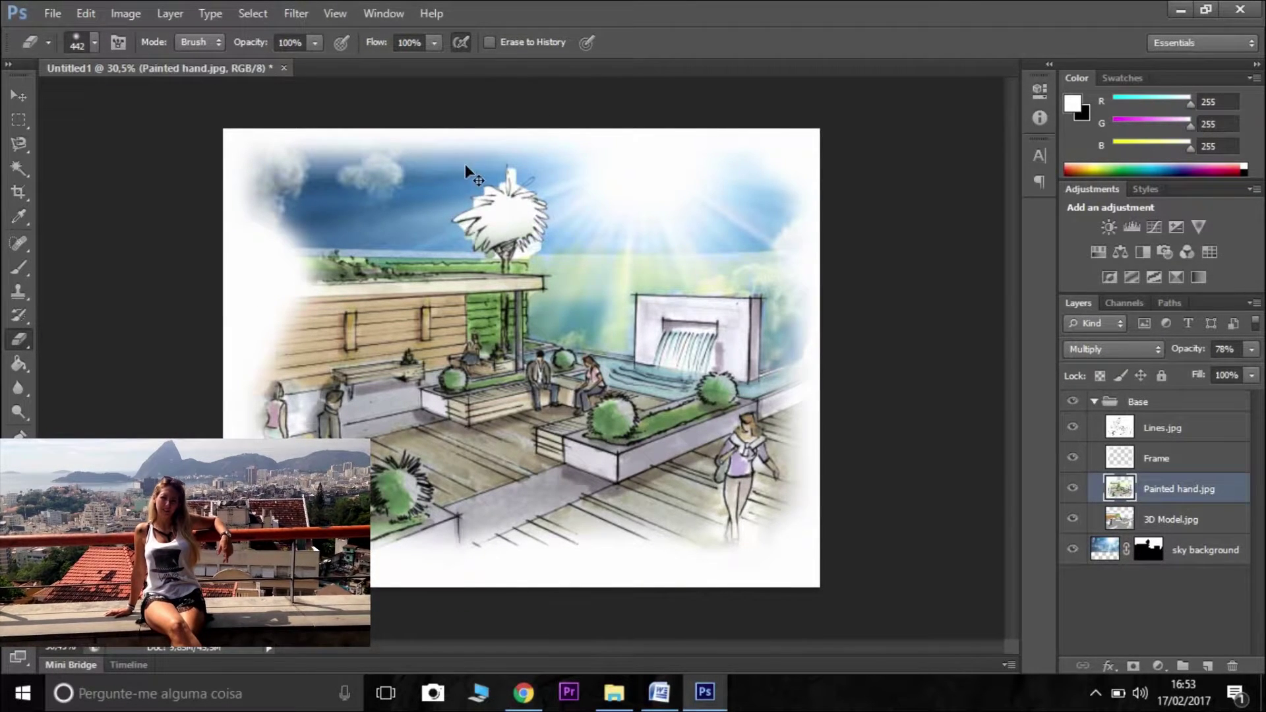
key(ctrl+z)
mouse_move(586, 163)
mouse_down()
mouse_move(566, 162)
mouse_move(749, 214)
mouse_up()
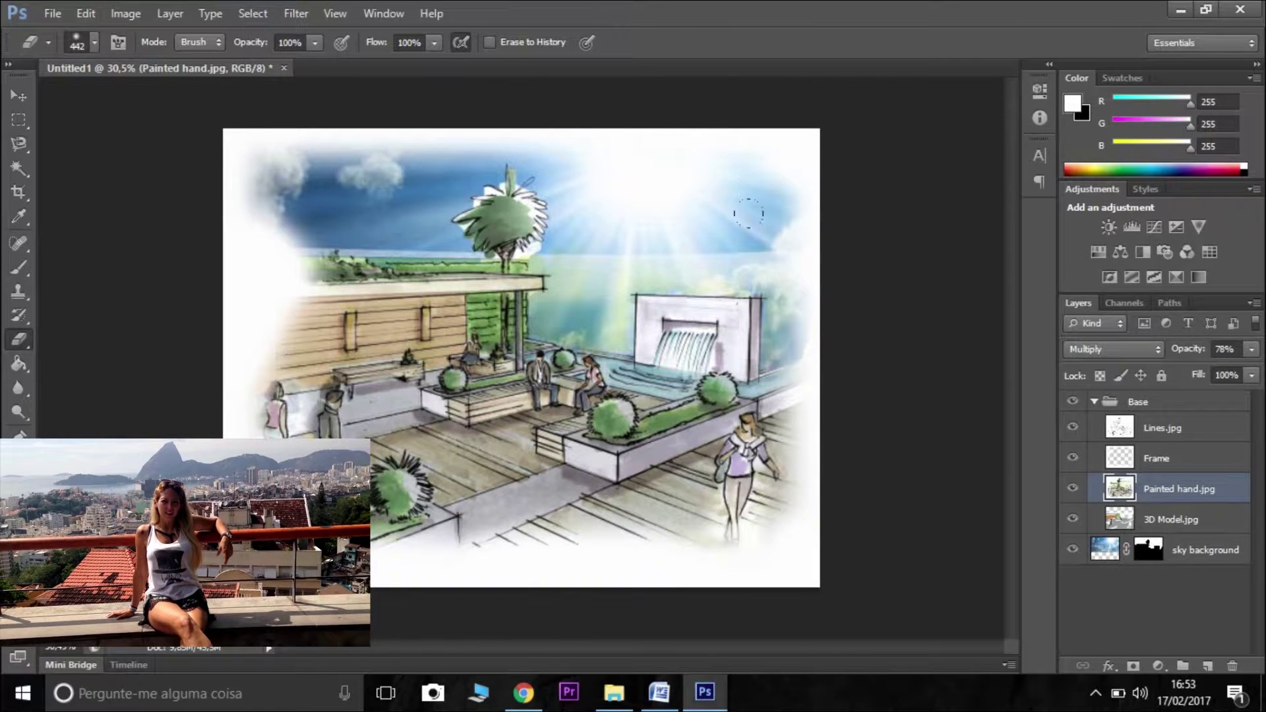
click(1169, 521)
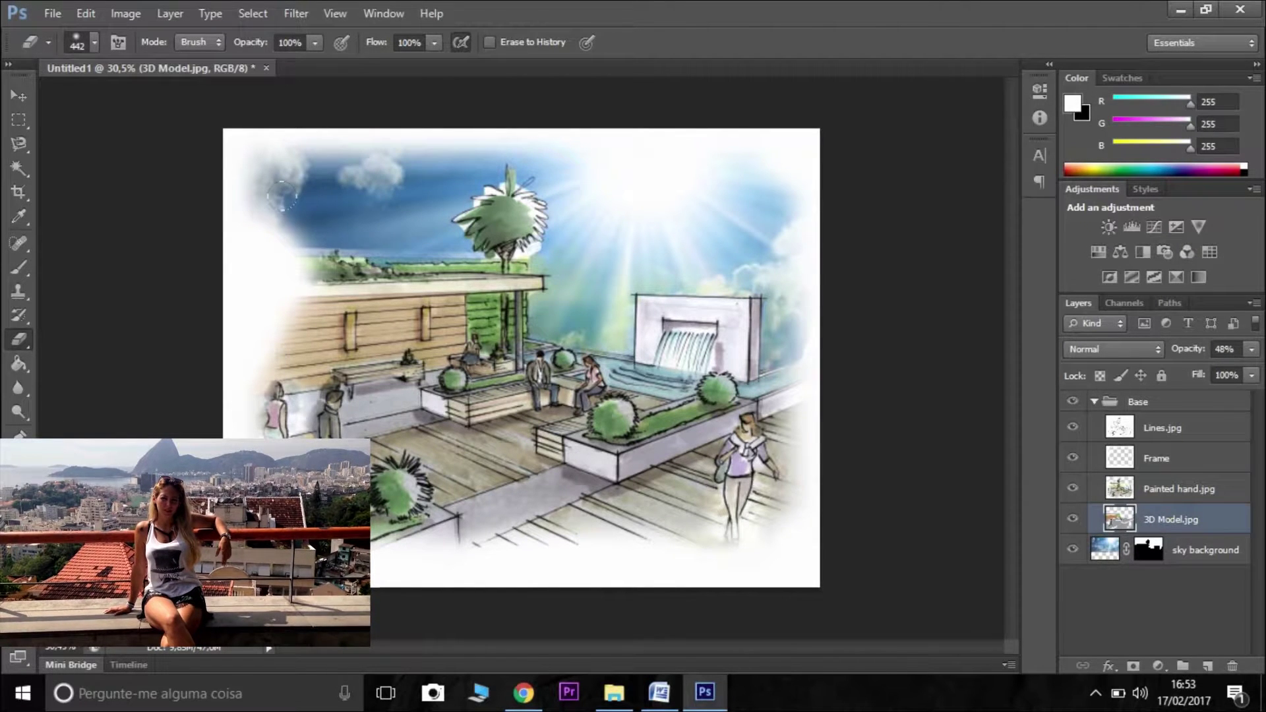
mouse_move(282, 196)
mouse_down()
mouse_move(329, 253)
mouse_move(368, 224)
mouse_up()
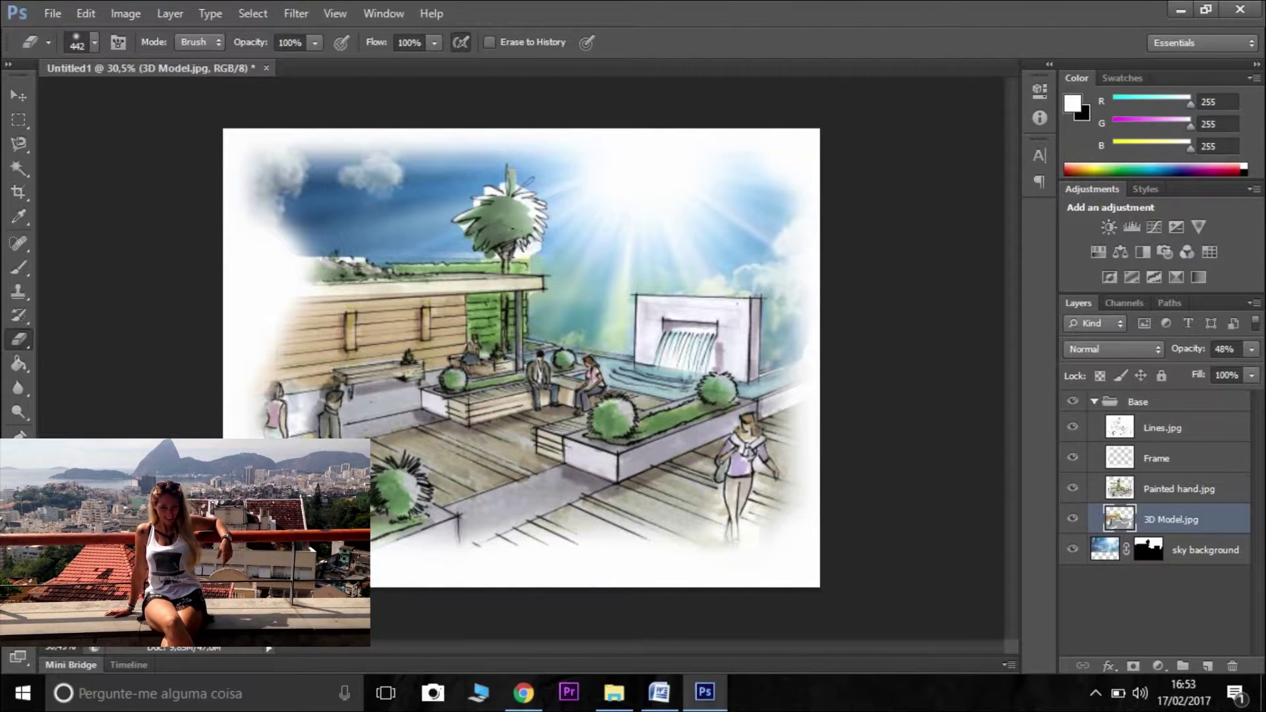
Place the wood texture image above the 3D Model layer, rotate it 150° and shift it down over the deck, applying the placement
click(52, 13)
click(119, 311)
click(482, 271)
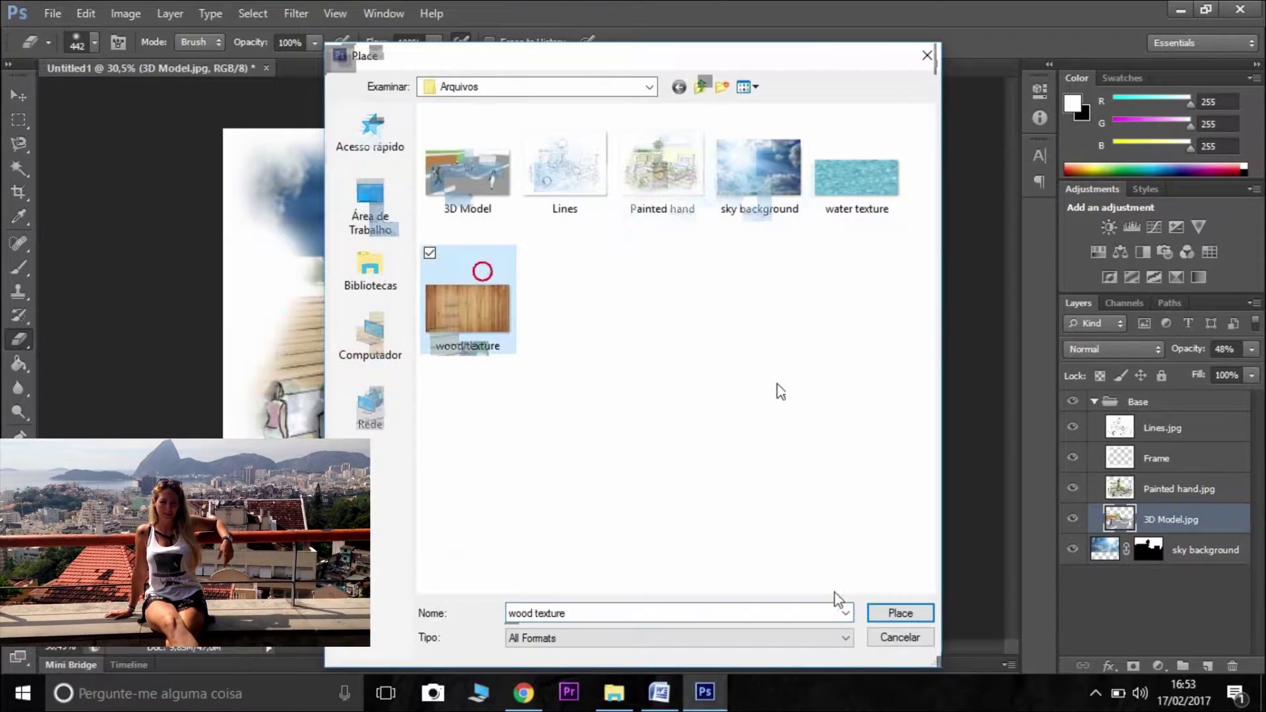
click(915, 614)
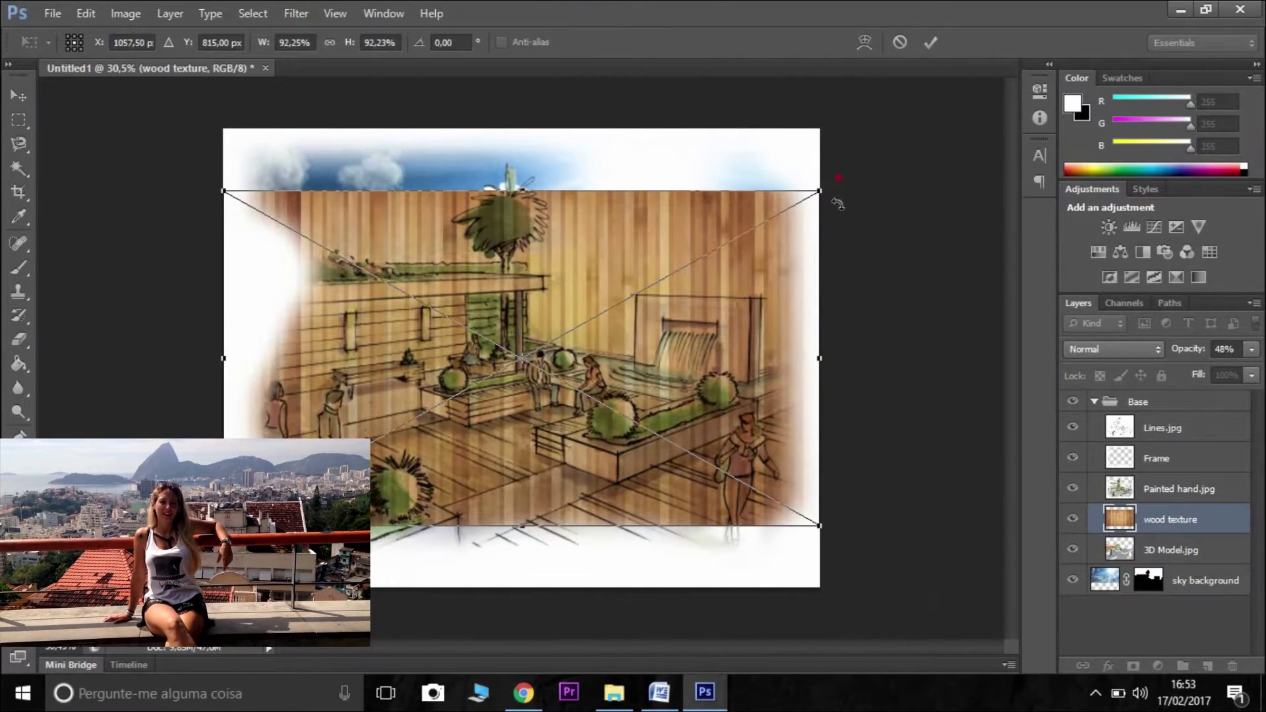
drag(837, 204, 416, 556)
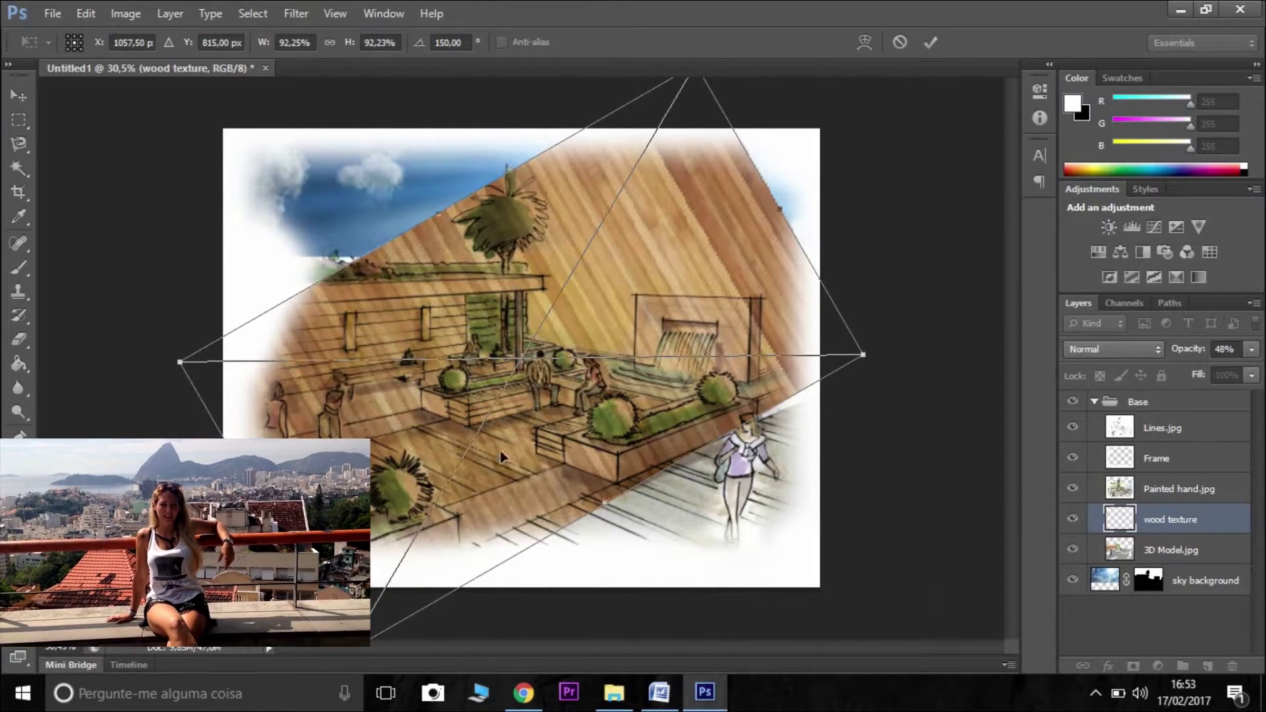
drag(501, 455, 583, 502)
click(19, 120)
click(555, 274)
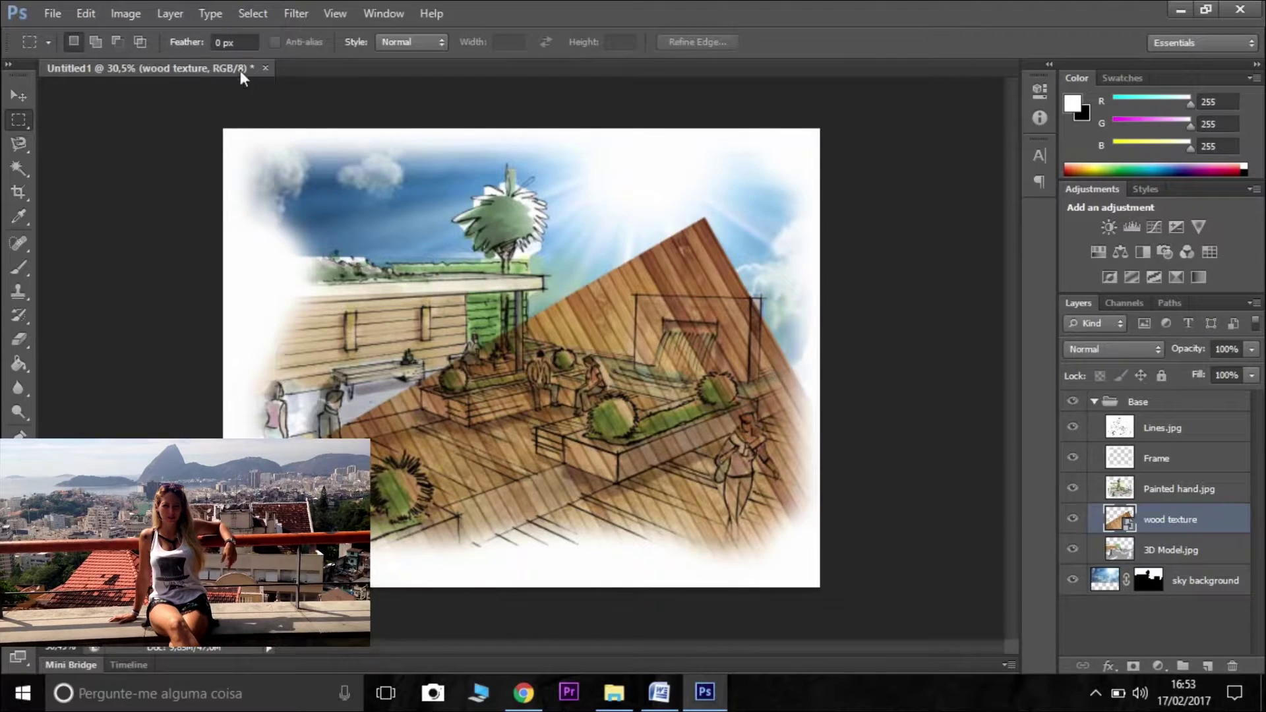
Distort the wood texture by lowering its peak corner and stretching its outer corner to about 145% width, and shift it lower over the deck
click(136, 13)
mouse_move(169, 13)
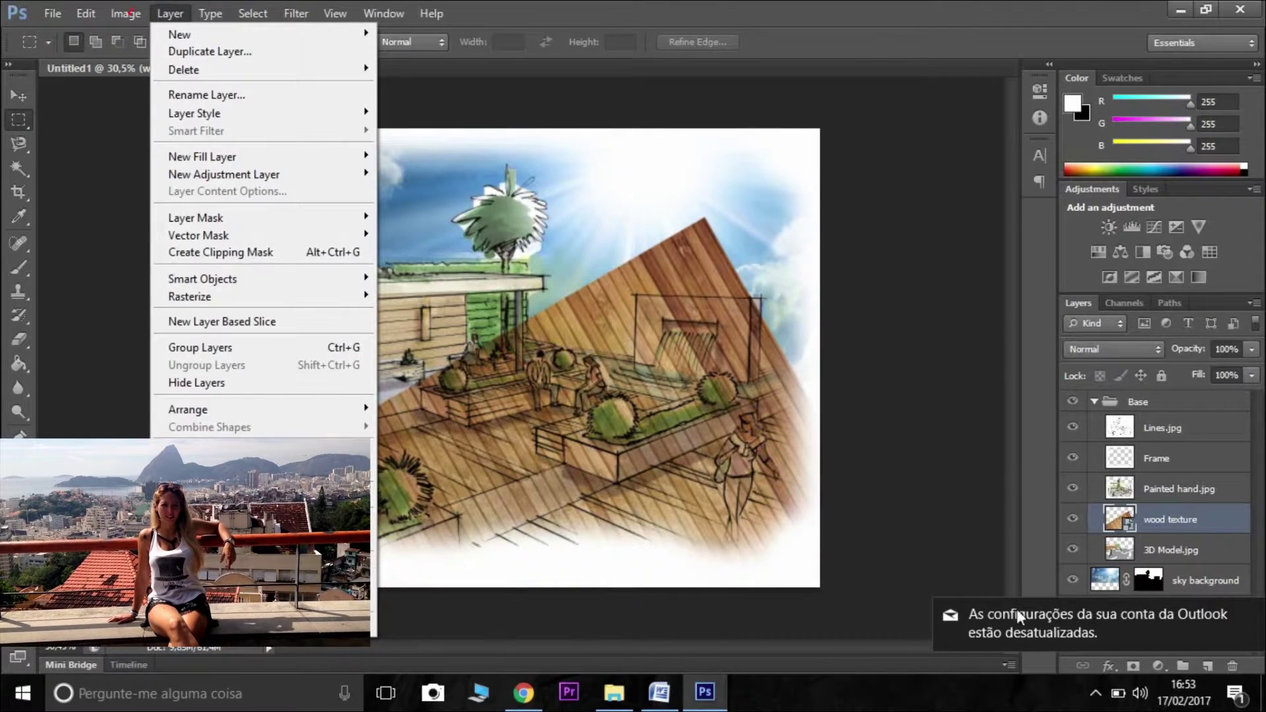
click(1258, 625)
click(94, 14)
click(78, 13)
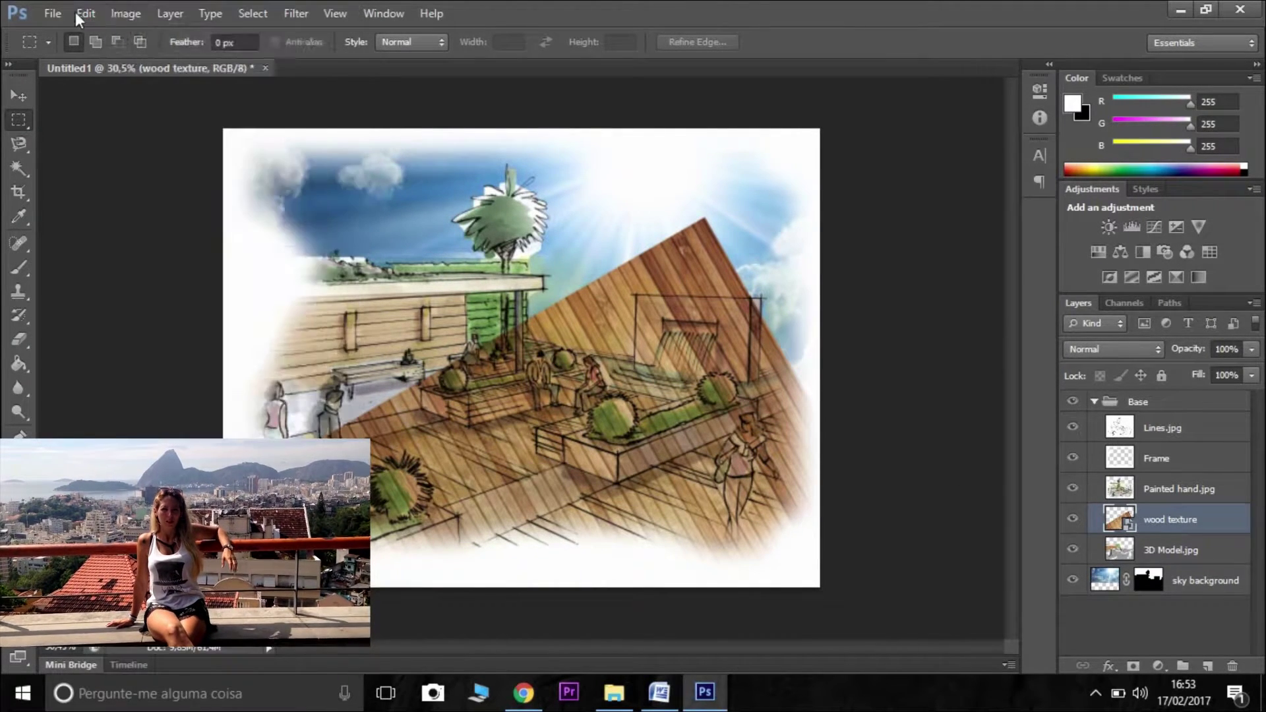
click(125, 15)
mouse_move(78, 12)
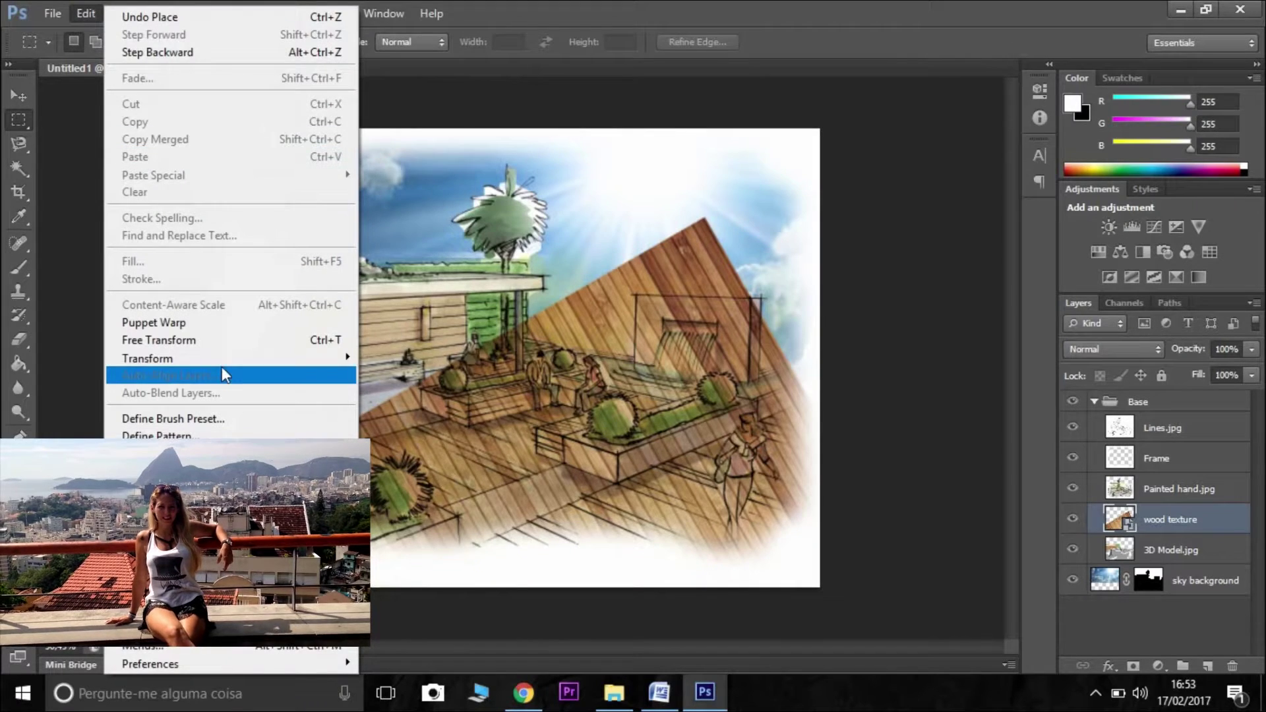
mouse_move(198, 358)
click(438, 452)
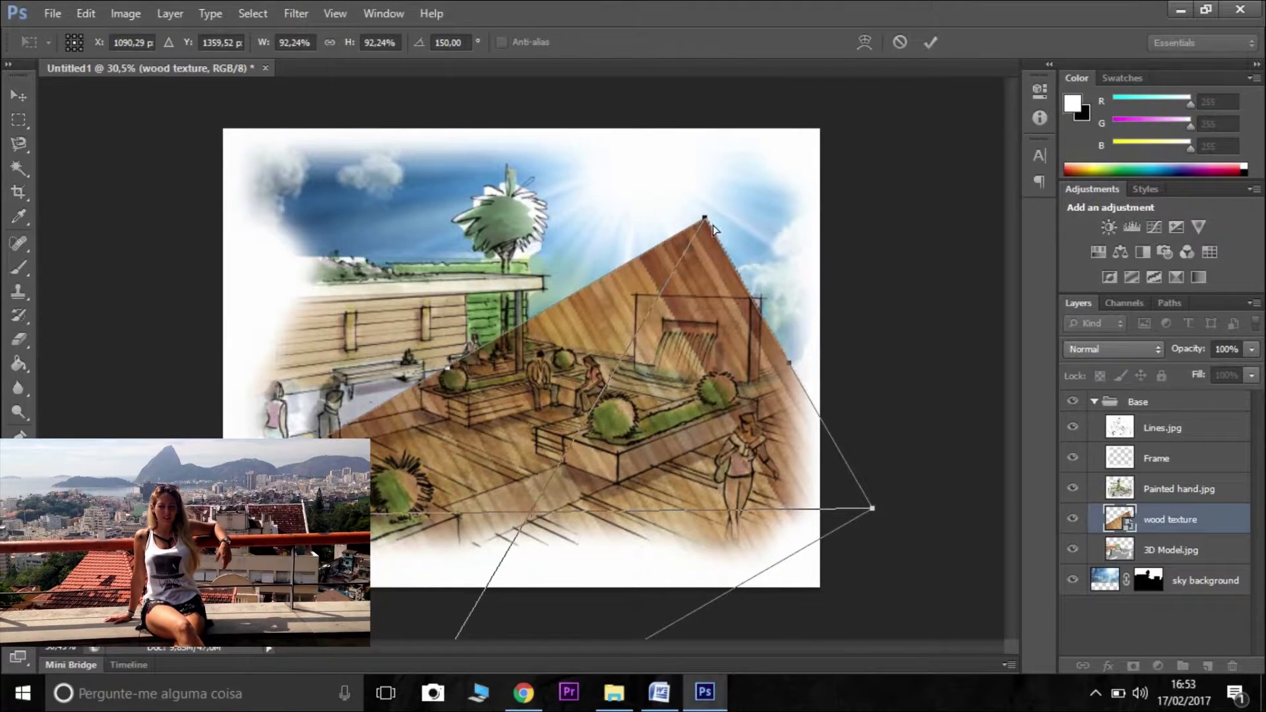
drag(704, 220, 637, 257)
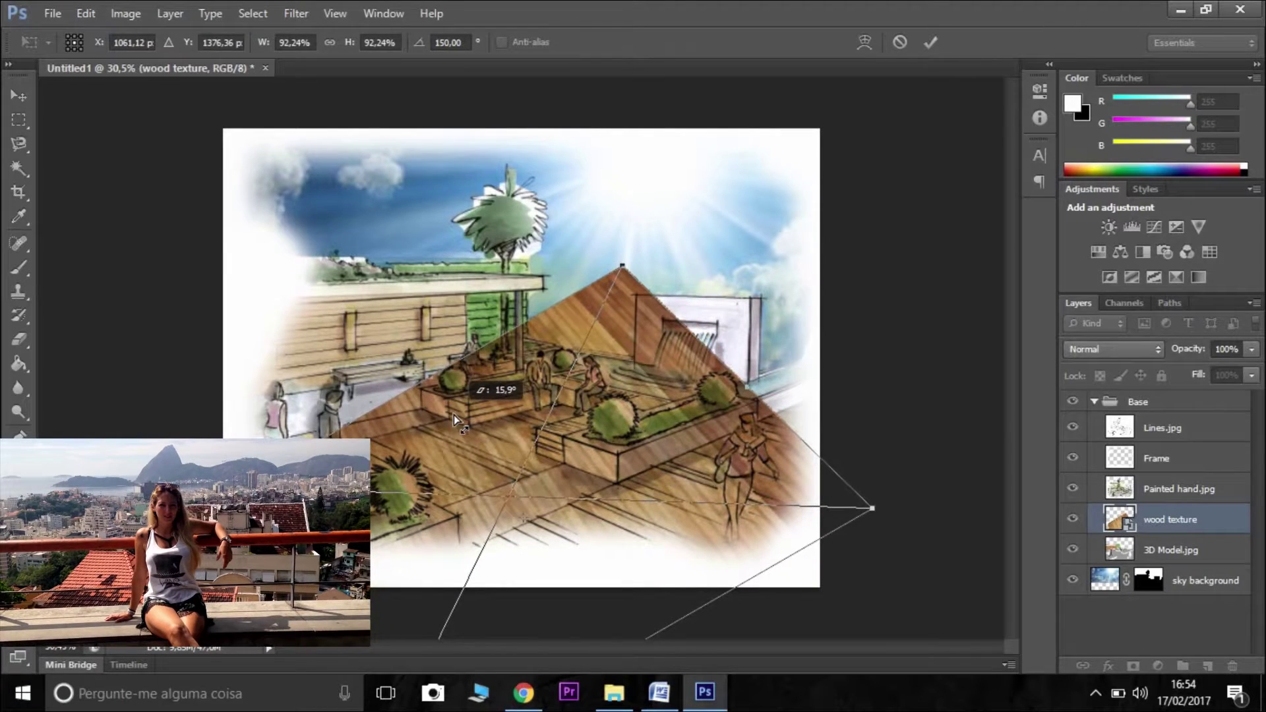
drag(873, 511, 997, 370)
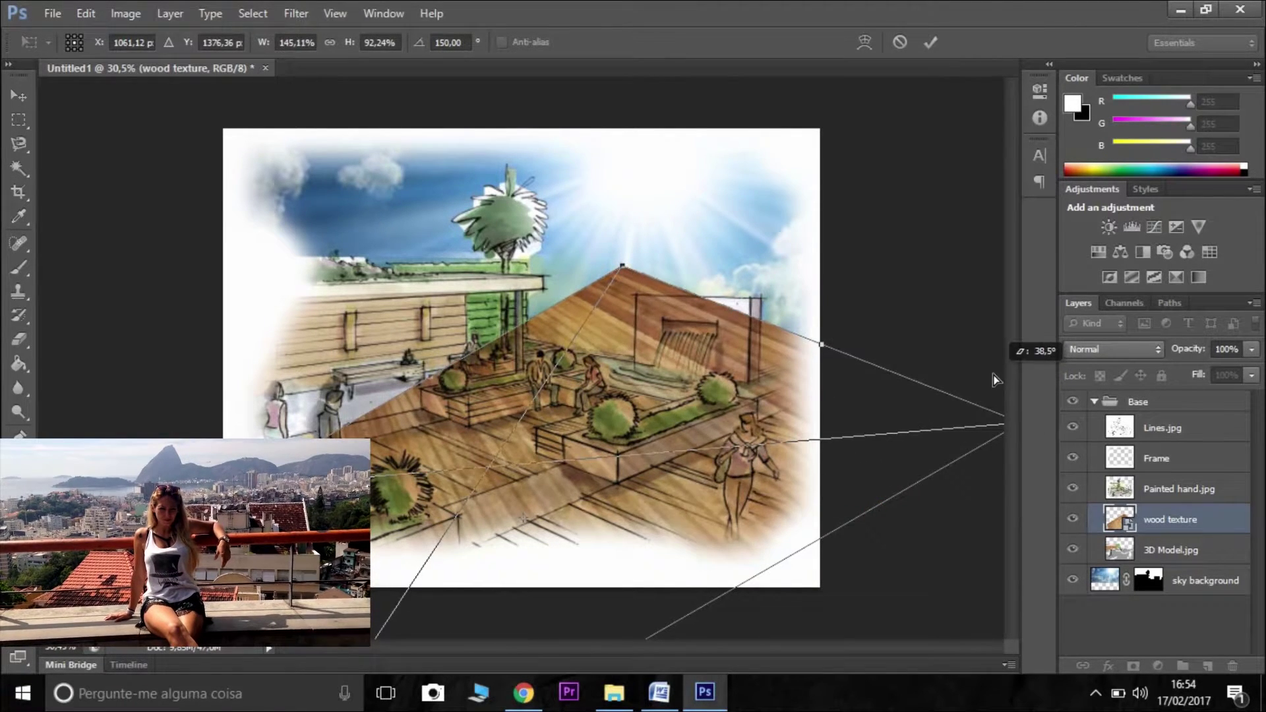
drag(579, 369, 584, 400)
Switch to Google Translate in Chrome, look up the English translation of "noção", and return to Photoshop
click(523, 692)
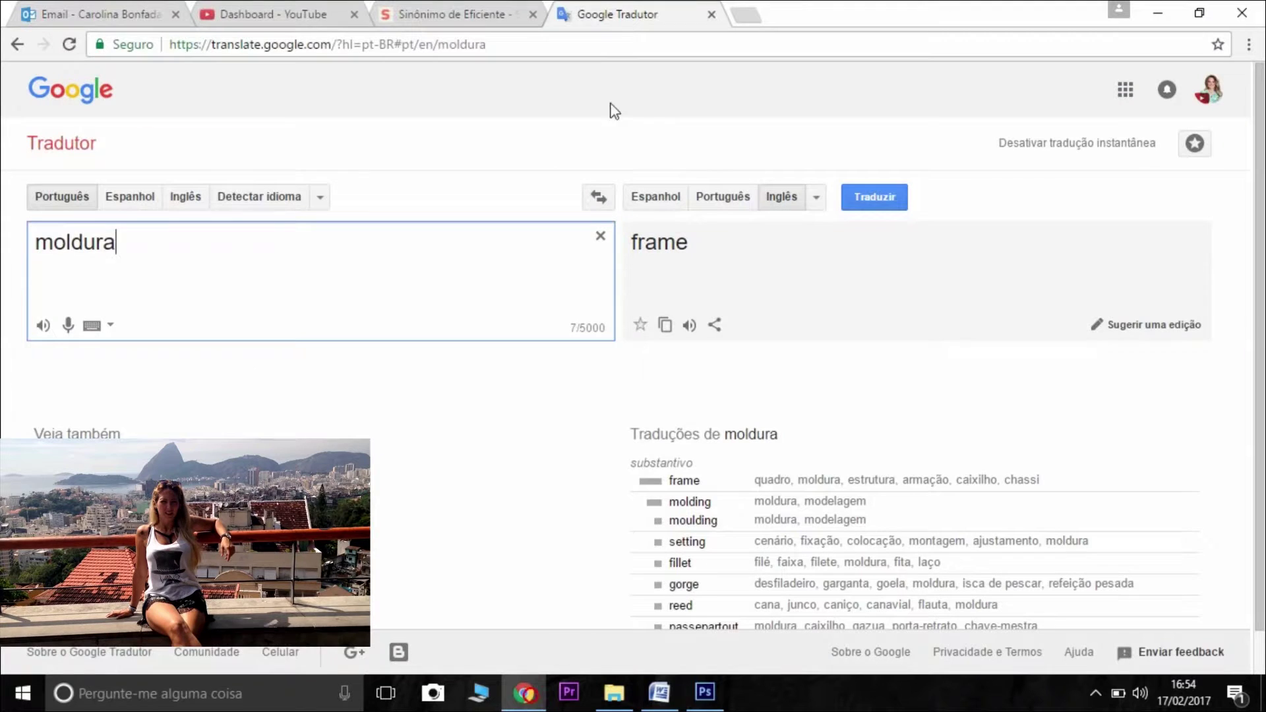
drag(333, 275, 20, 254)
text(noção)
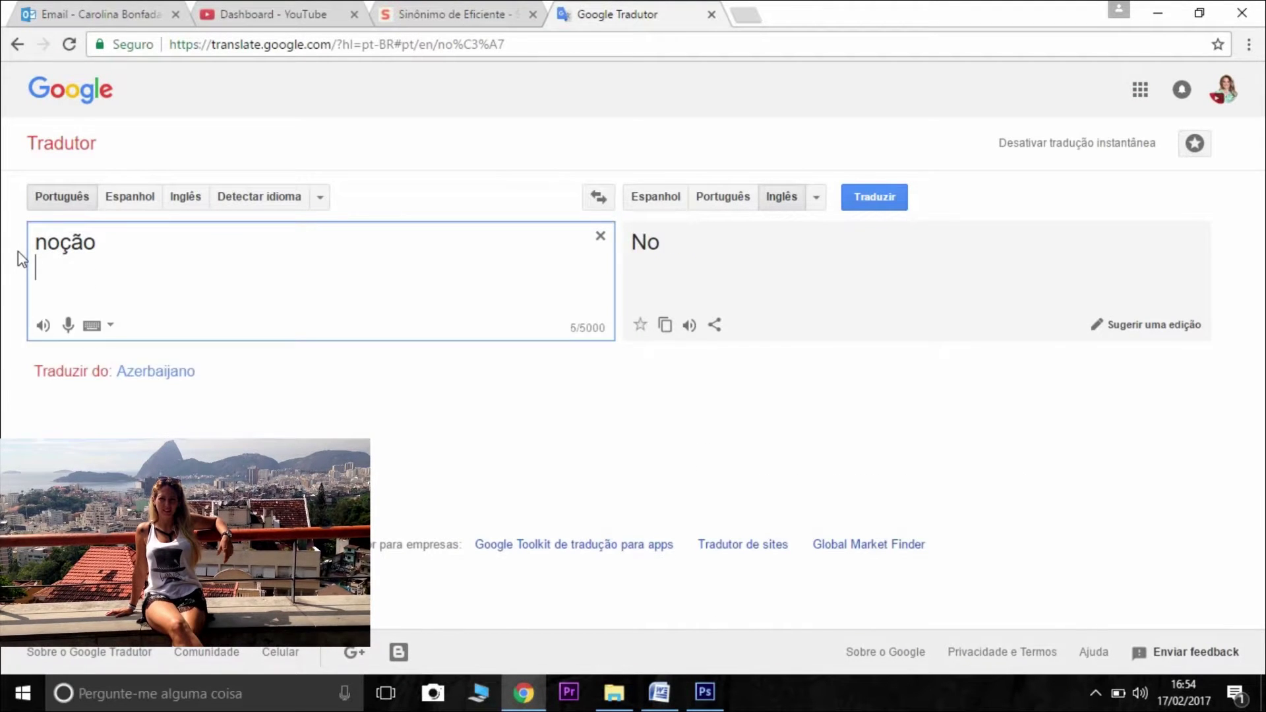
key(Return)
click(704, 692)
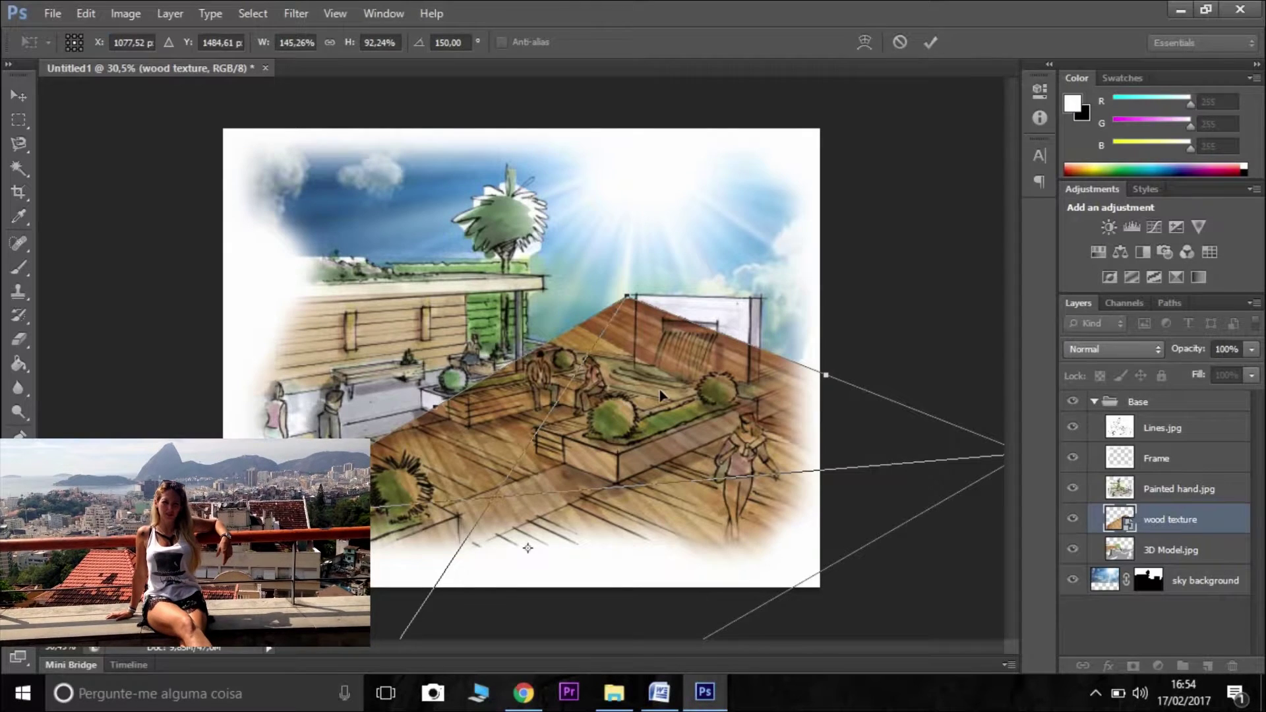
Distort the wood texture's corners further so its planks follow the deck's perspective, reposition it over the floor and apply the transform
drag(245, 517, 245, 477)
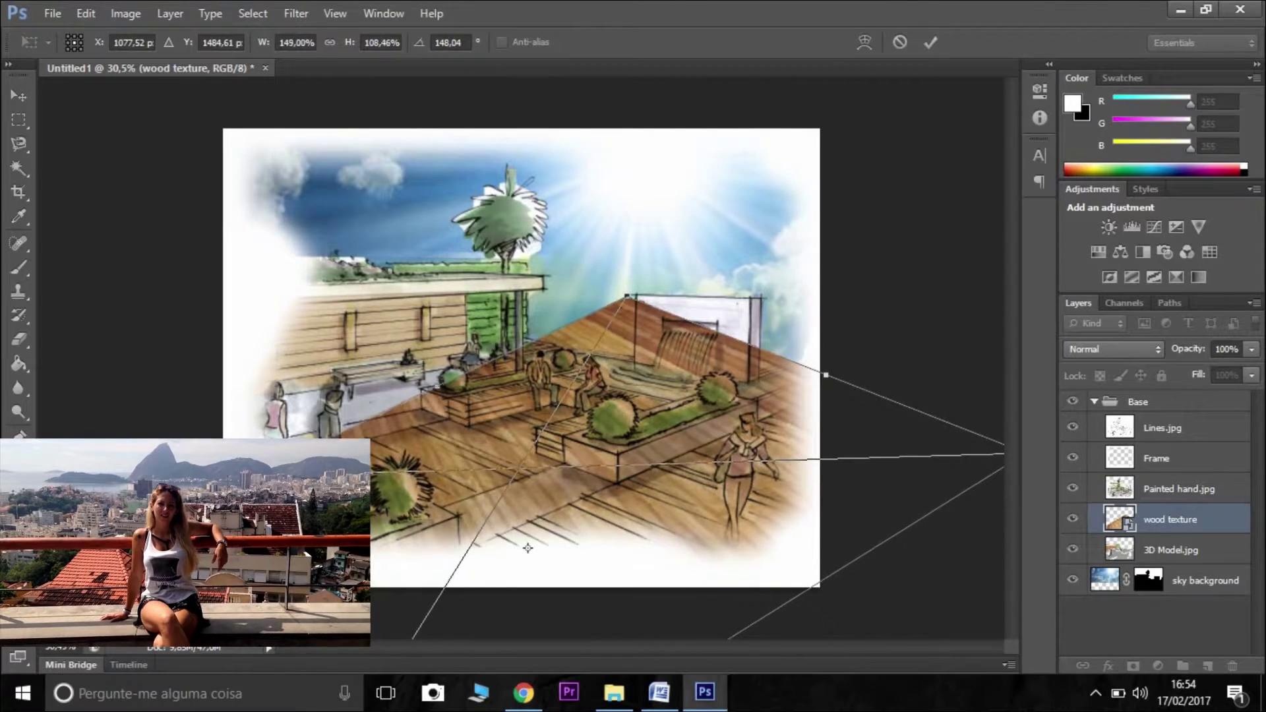
drag(654, 304, 472, 425)
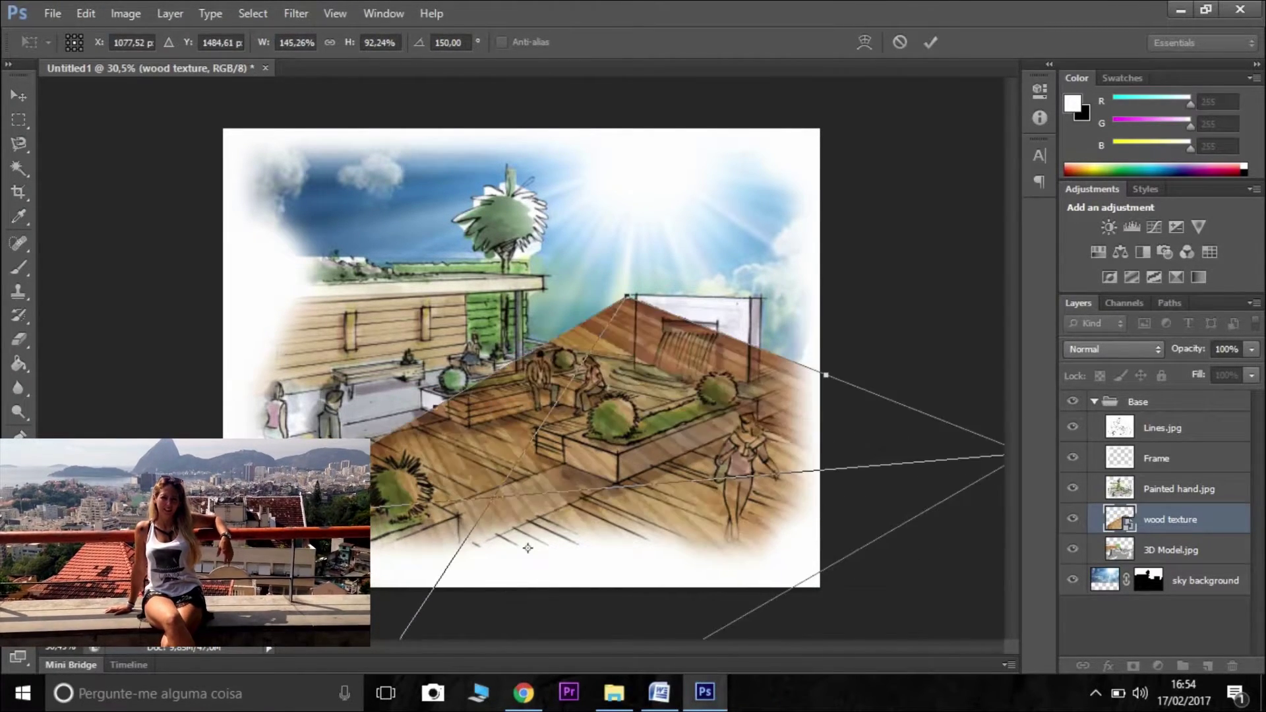
drag(244, 517, 247, 475)
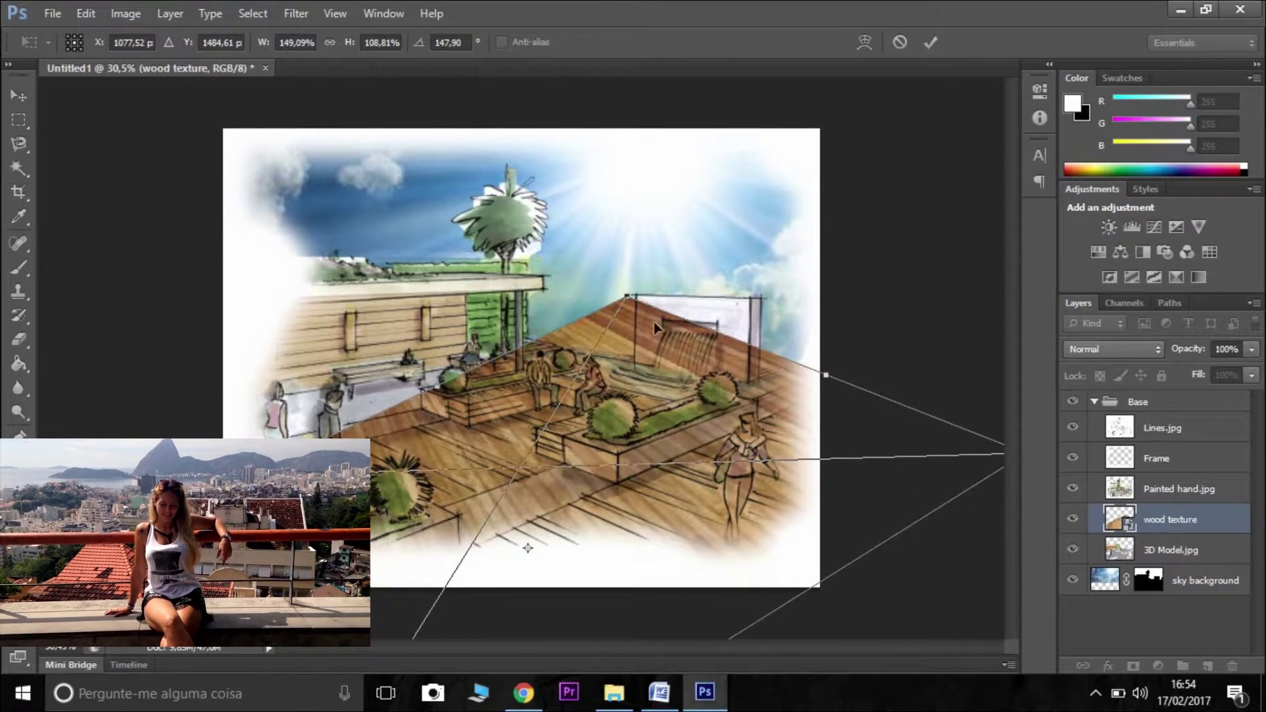
drag(628, 294, 425, 364)
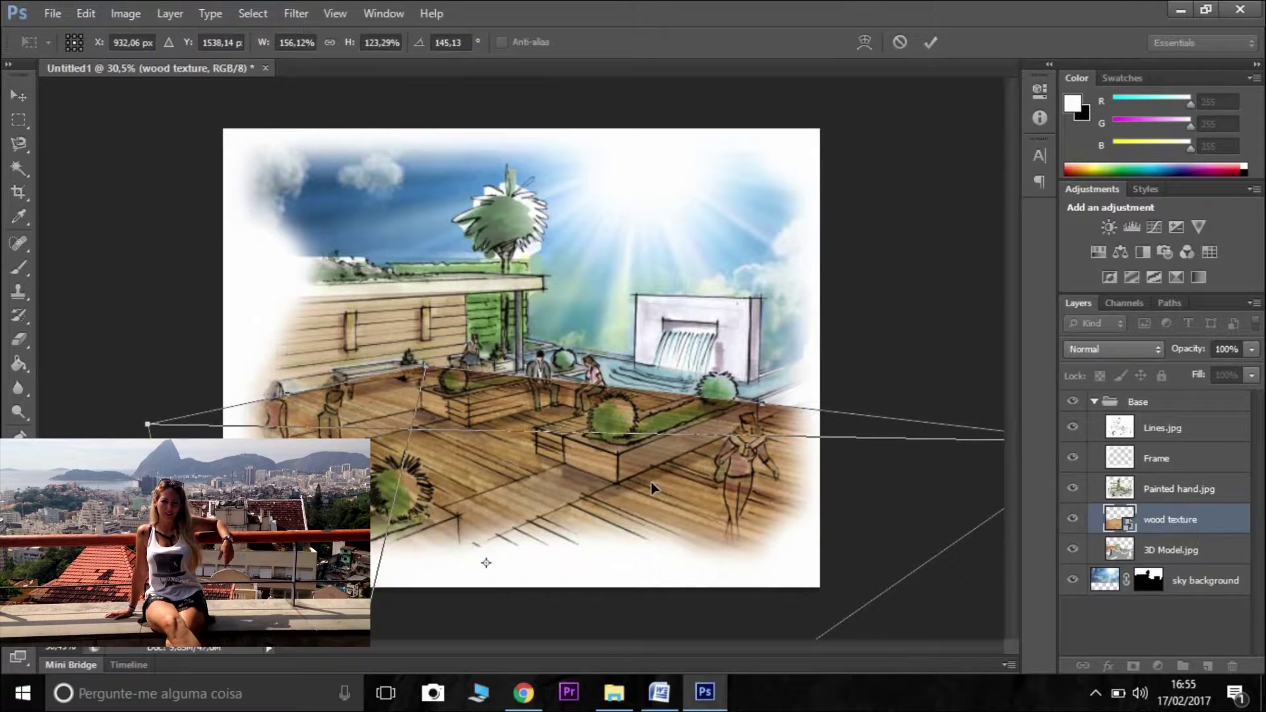
drag(458, 419, 505, 425)
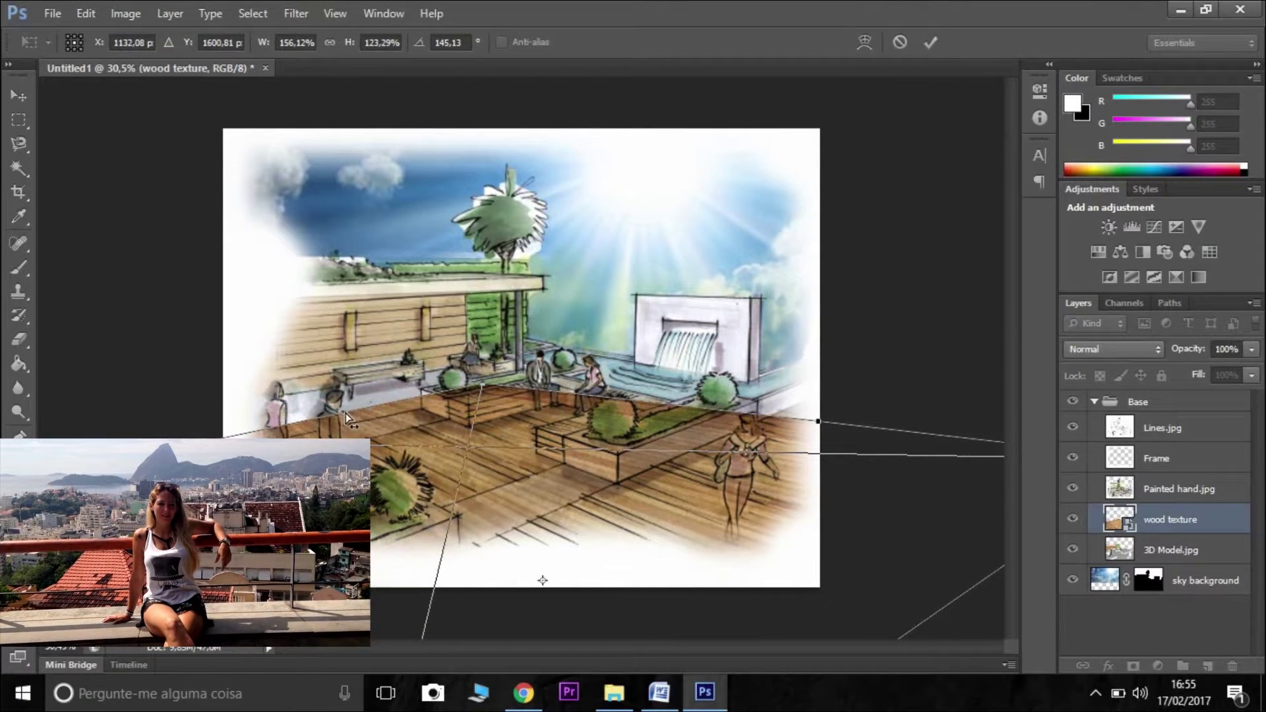
drag(345, 412, 323, 421)
drag(579, 470, 581, 465)
click(18, 119)
click(565, 274)
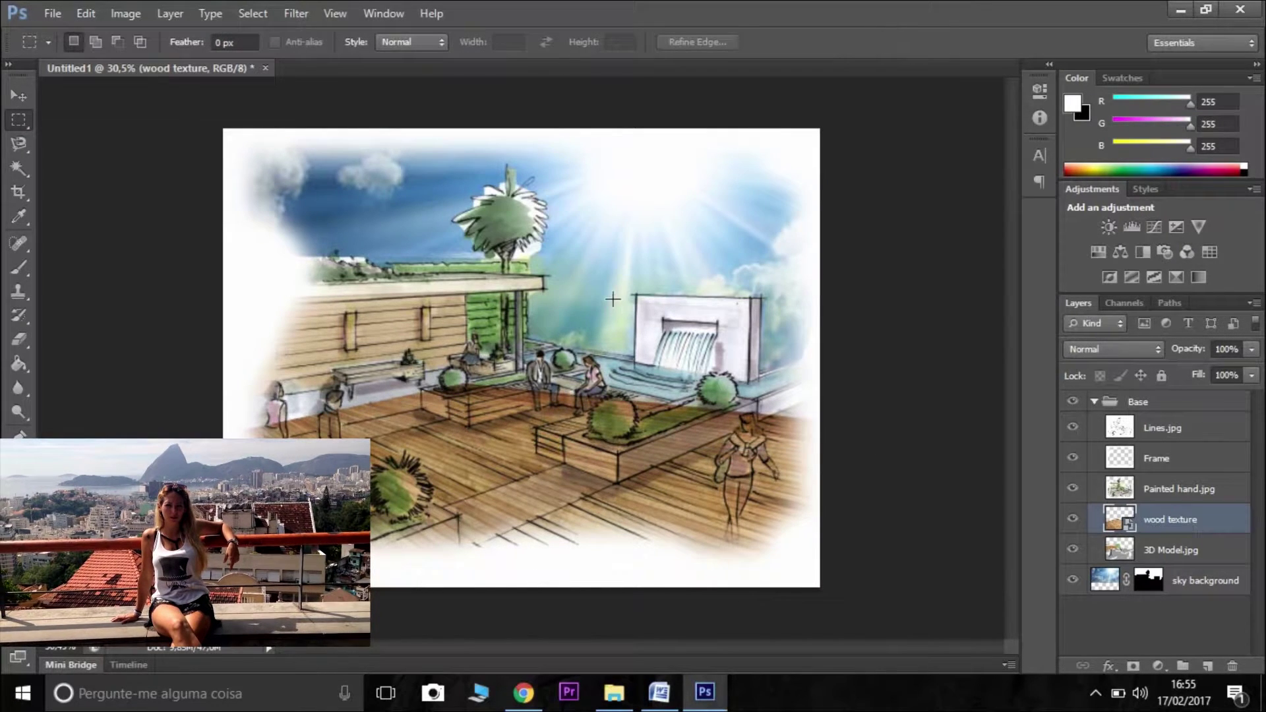
Hide the wood texture layer and ready the Magnetic Lasso on the Painted hand layer
scroll(472, 387, up, 4)
scroll(485, 387, down, 1)
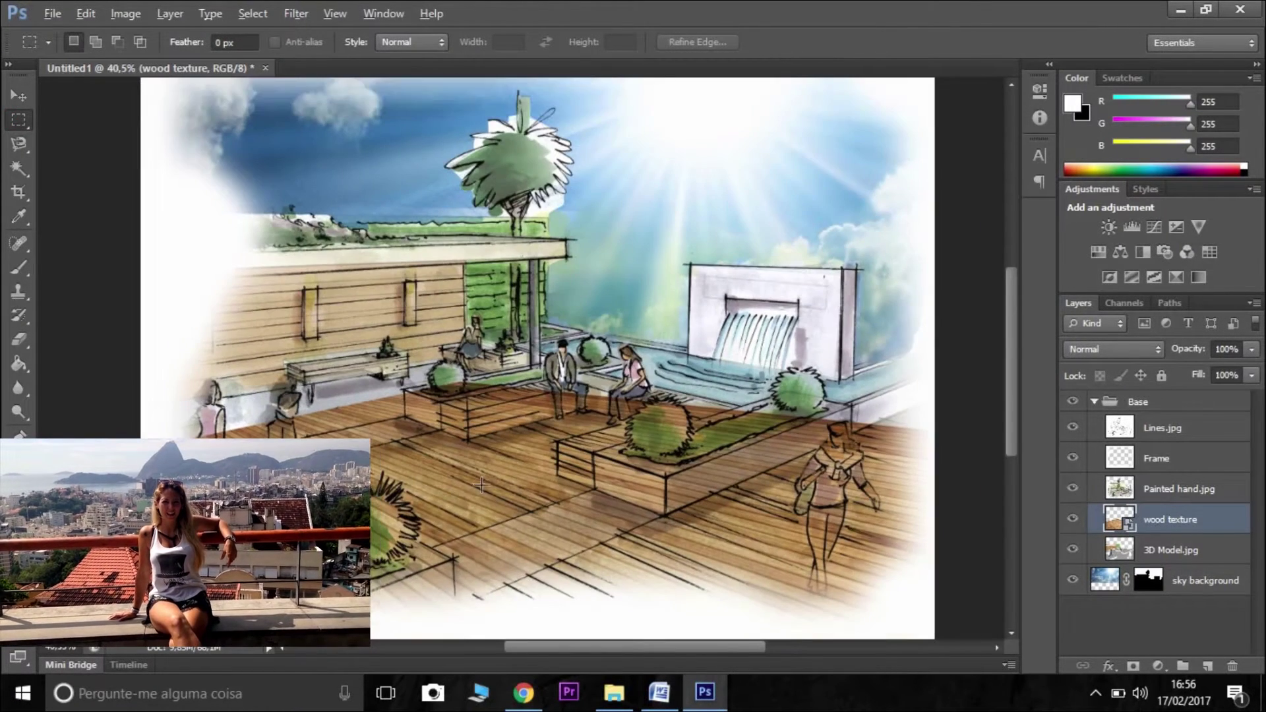
click(1072, 518)
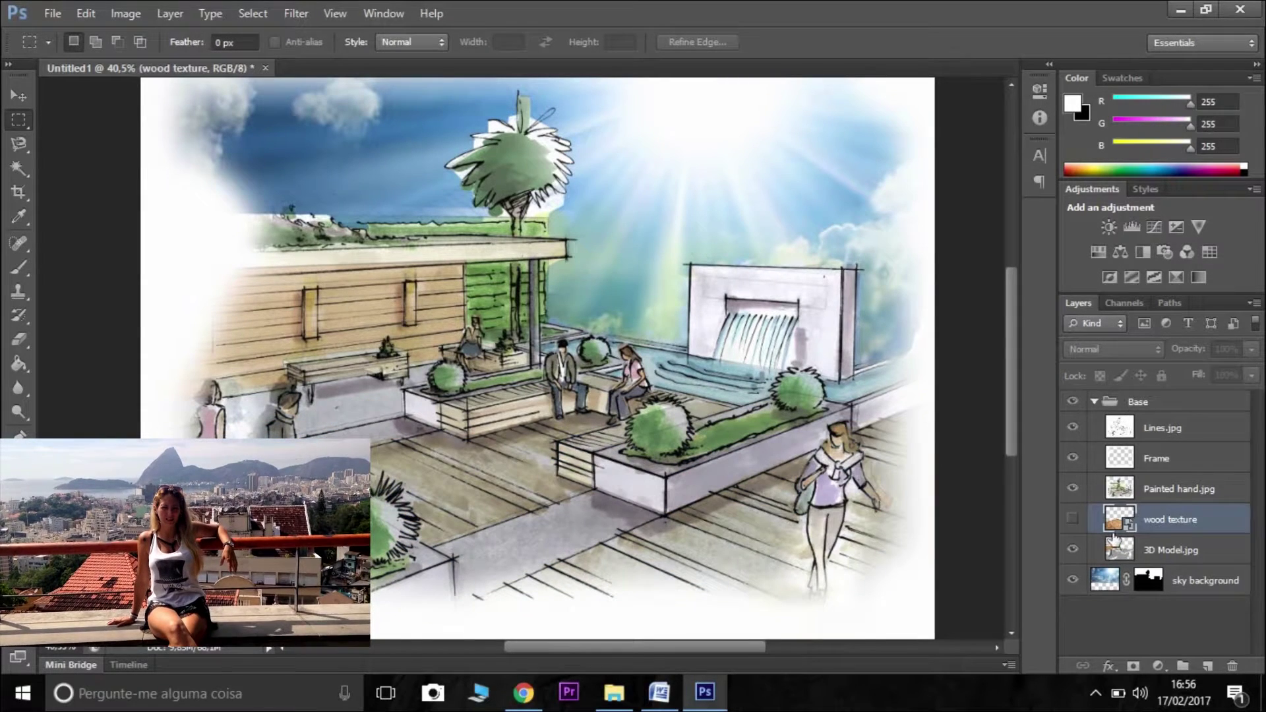
click(1180, 489)
click(18, 144)
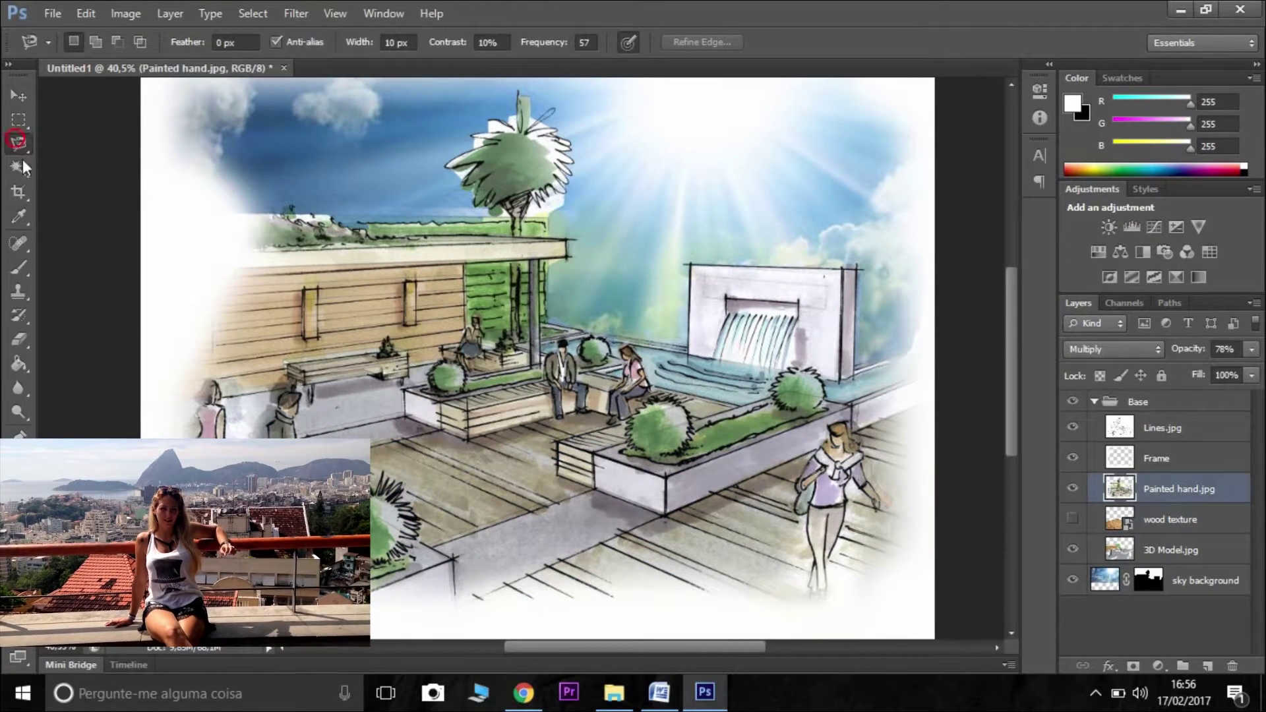
Show the wood texture layer and outline everything beyond the deck's back edge, including the two middle planters, with the Polygonal Lasso
click(19, 168)
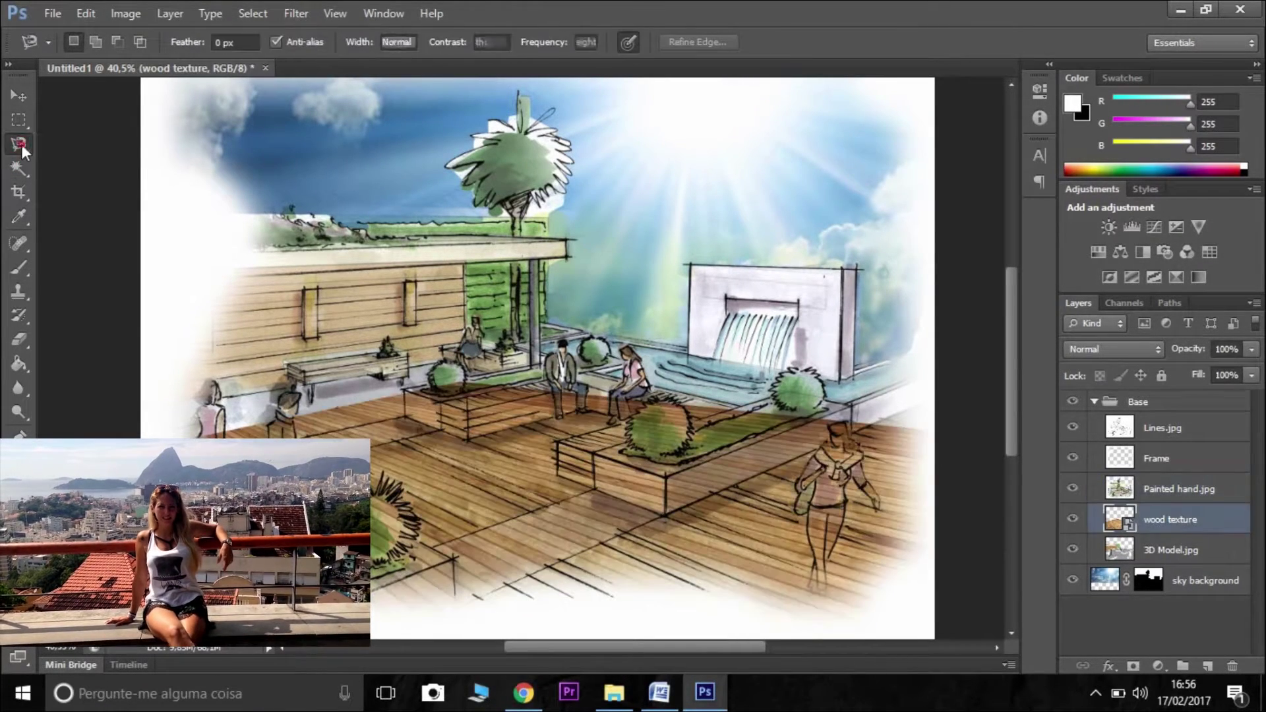
right_click(20, 144)
click(58, 158)
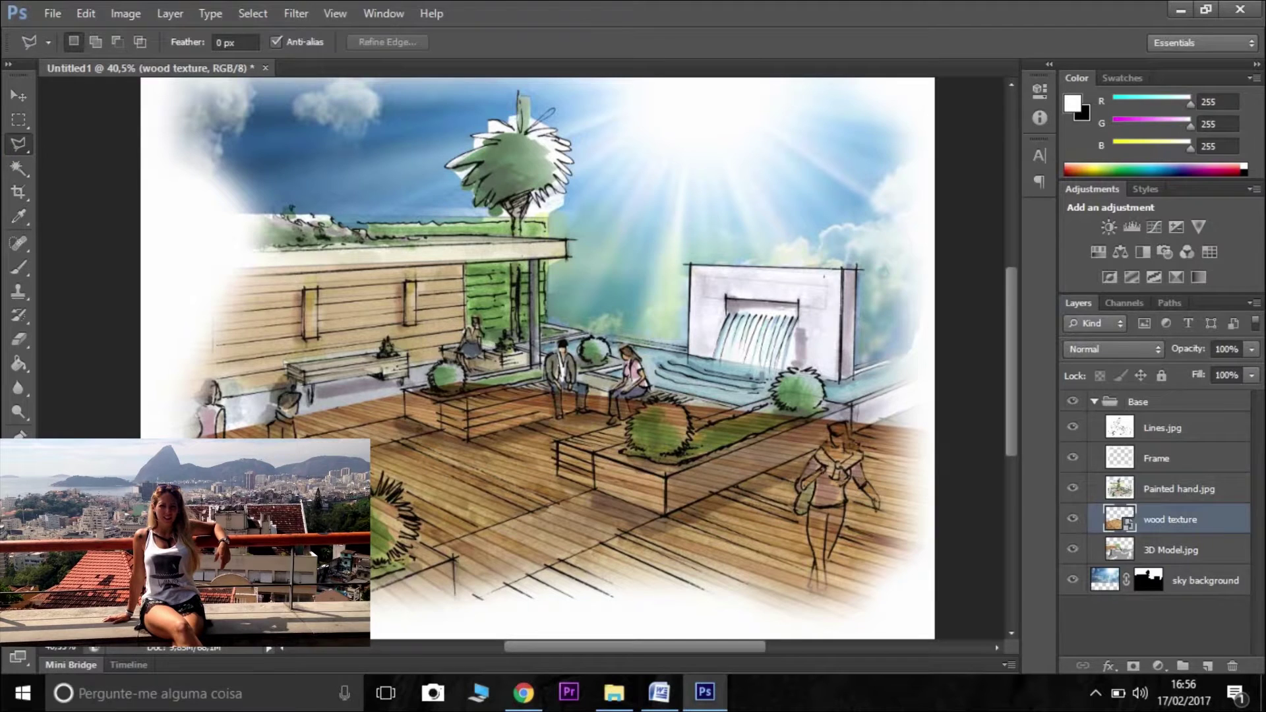
click(277, 466)
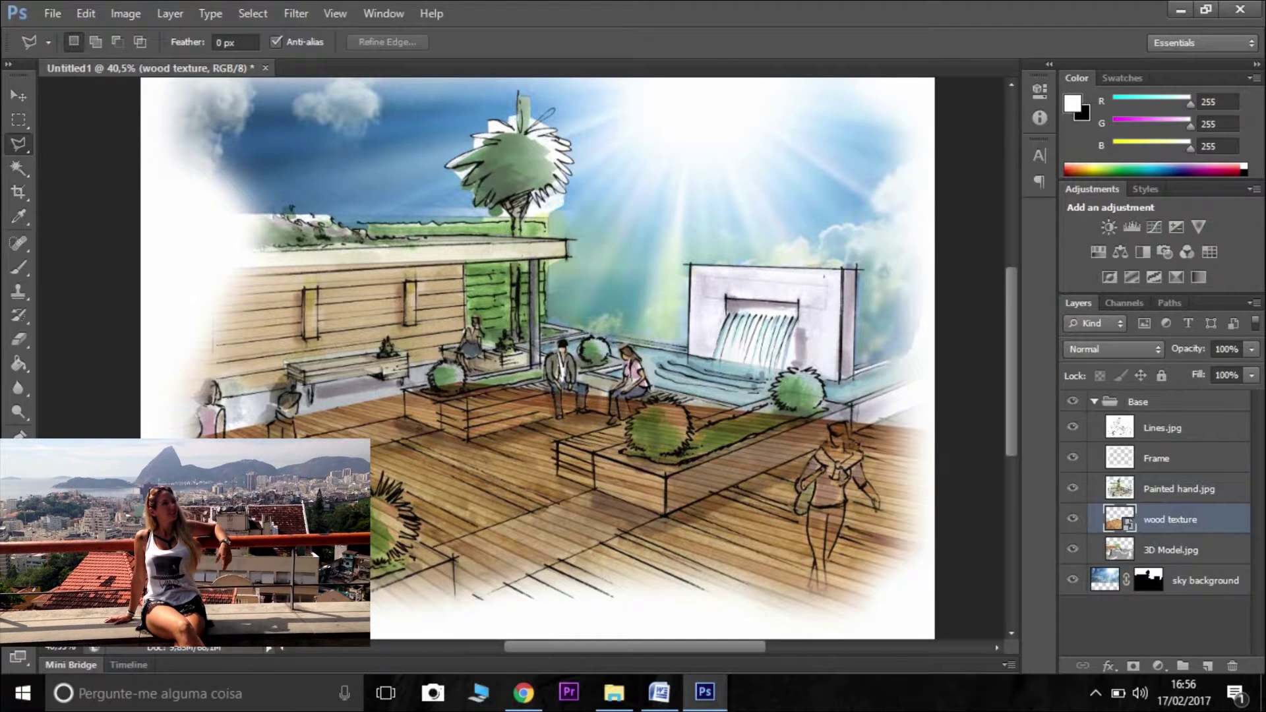
click(442, 432)
click(467, 440)
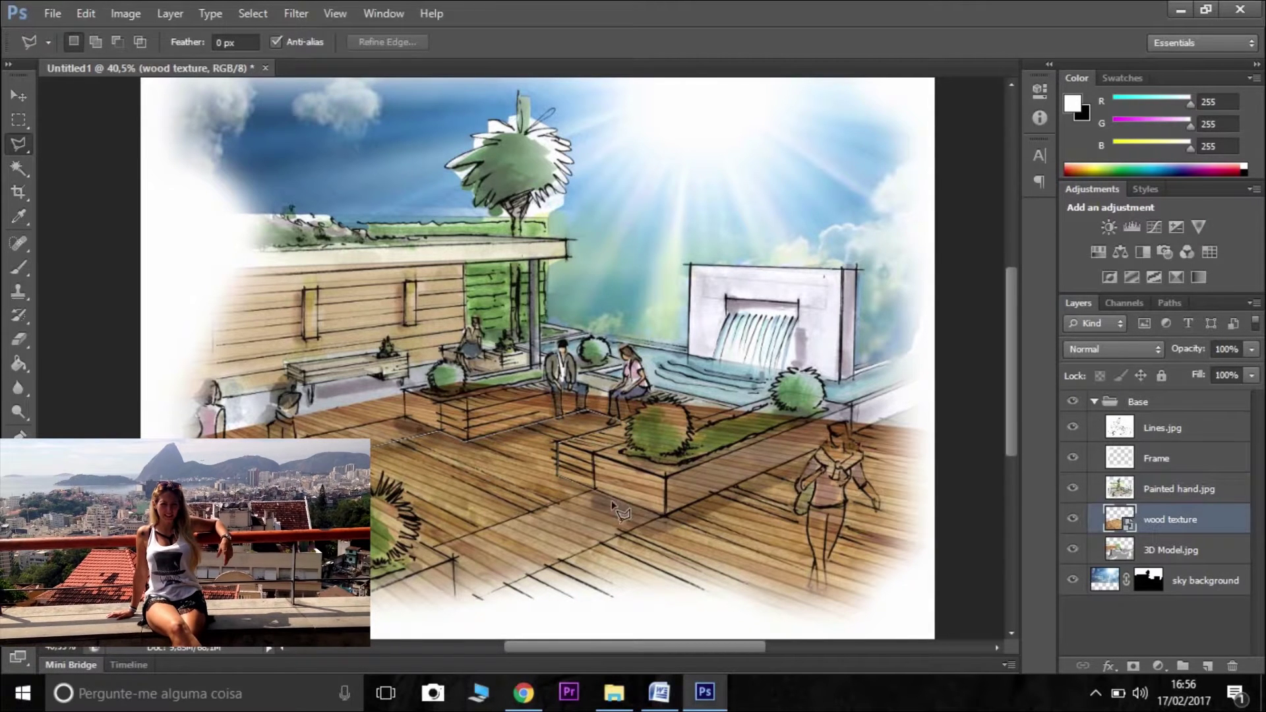
click(888, 416)
click(848, 203)
double_click(394, 216)
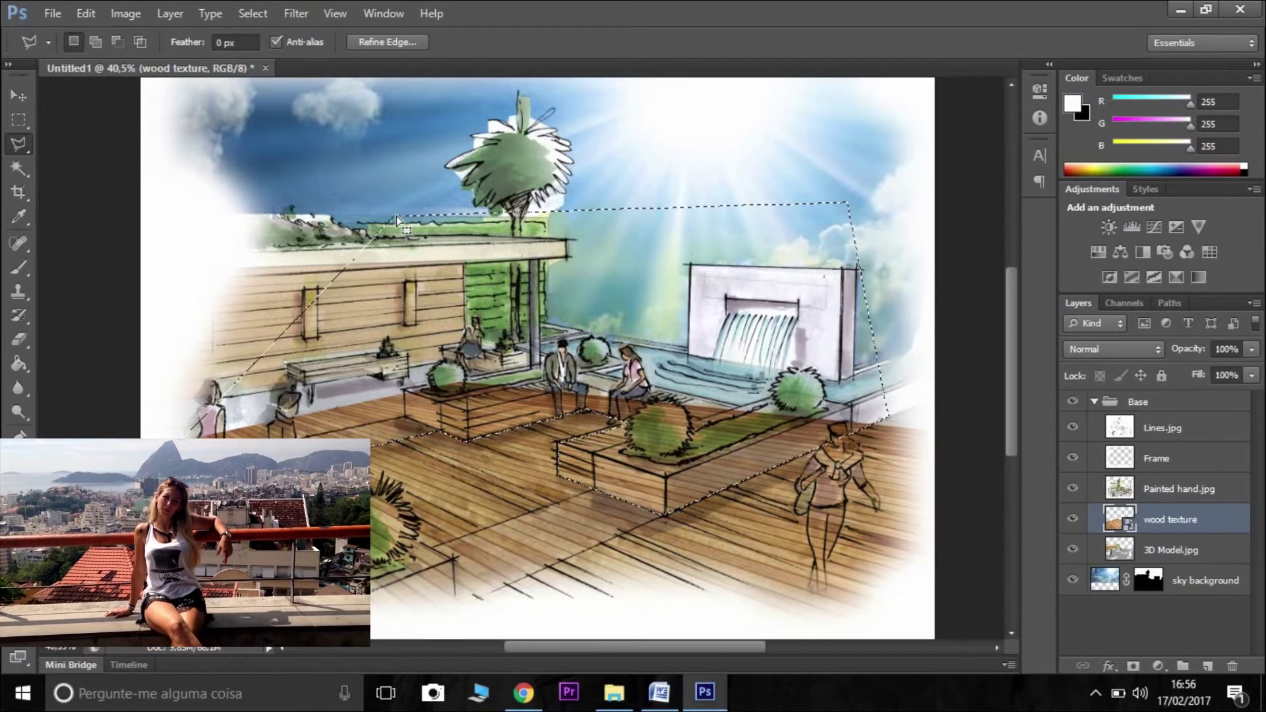
Rasterize the wood texture layer, delete the wood inside the selection over the planters, and deselect
key(Delete)
key(Return)
right_click(1170, 522)
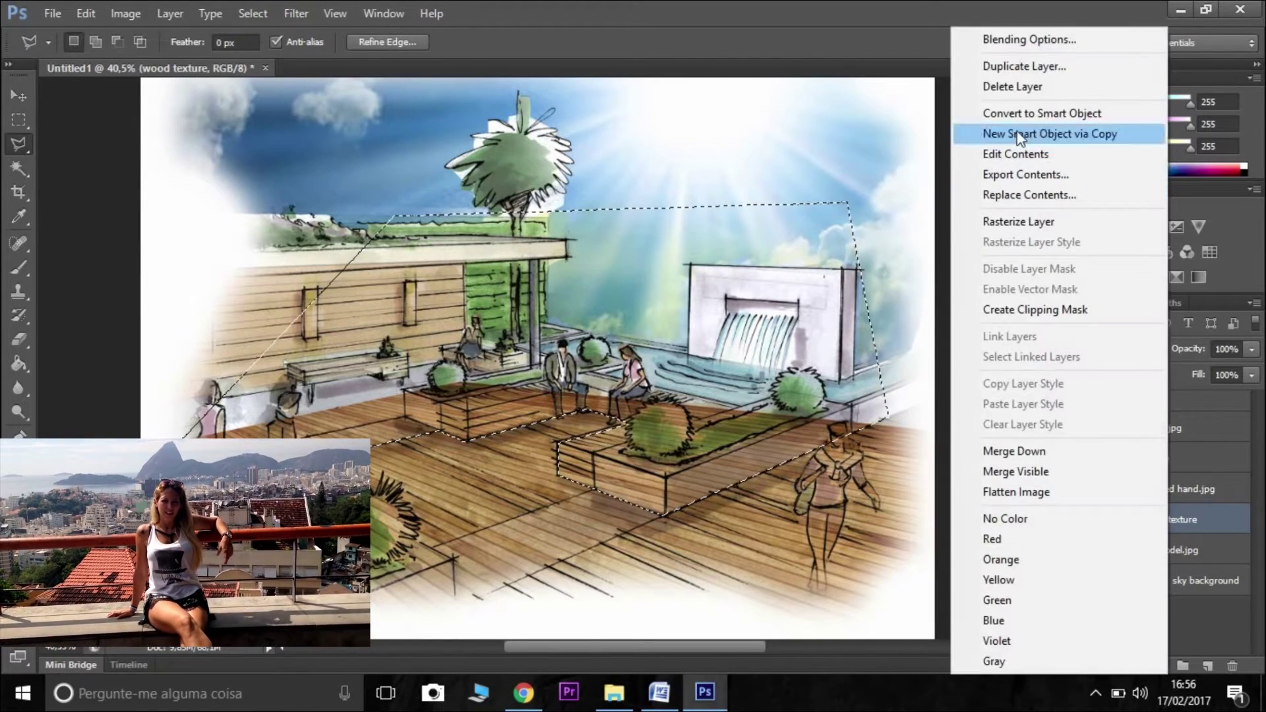
click(1036, 226)
key(Delete)
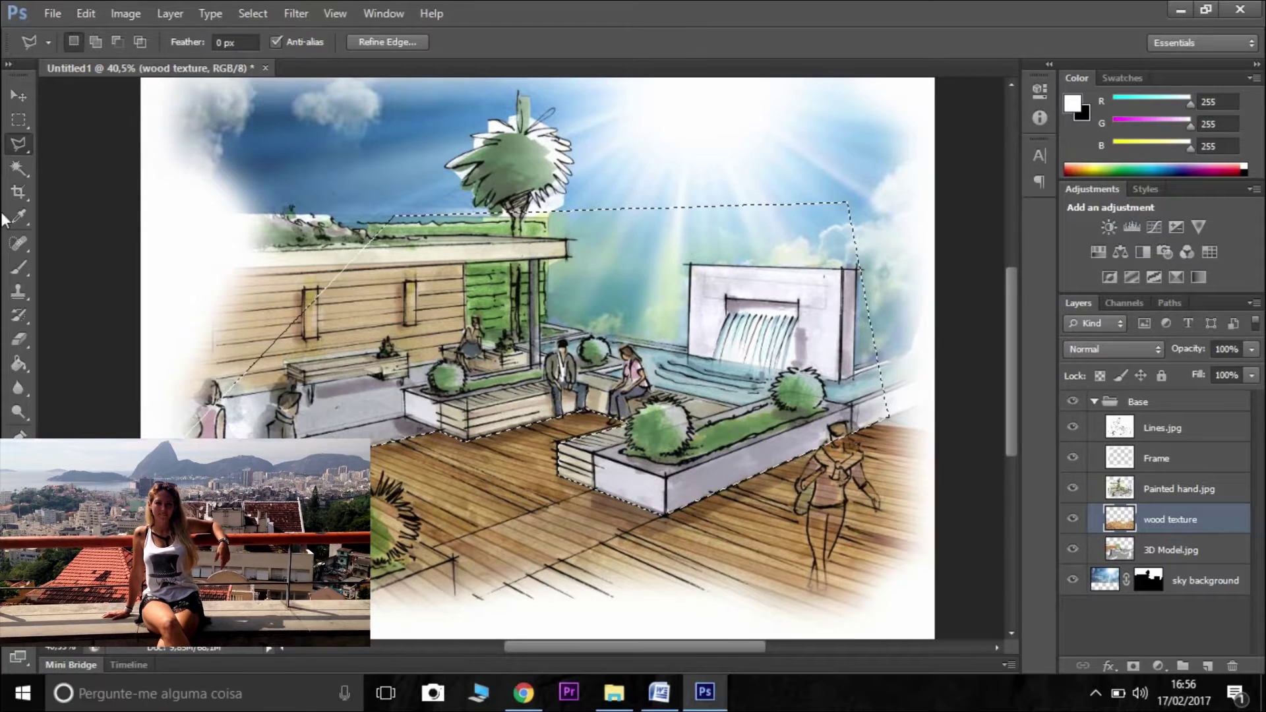
click(19, 119)
click(232, 192)
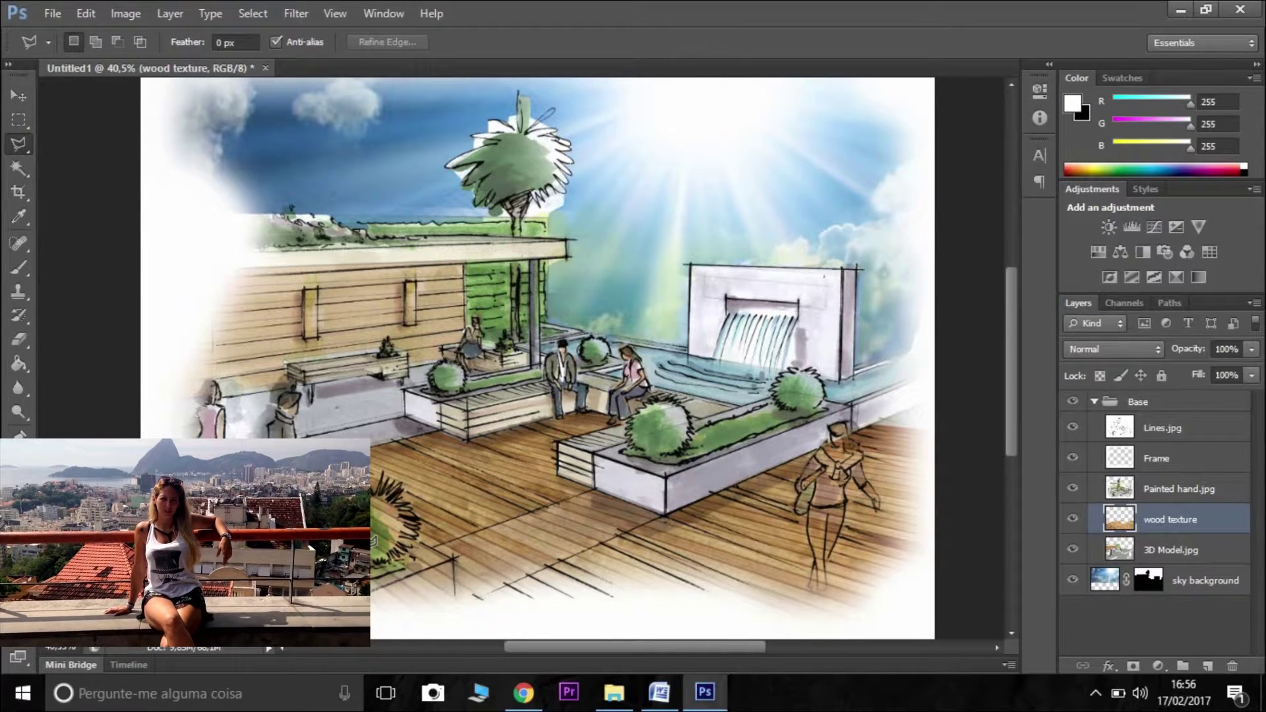
Outline the foreground planter with the Polygonal Lasso, delete the wood texture covering it, and deselect
click(453, 620)
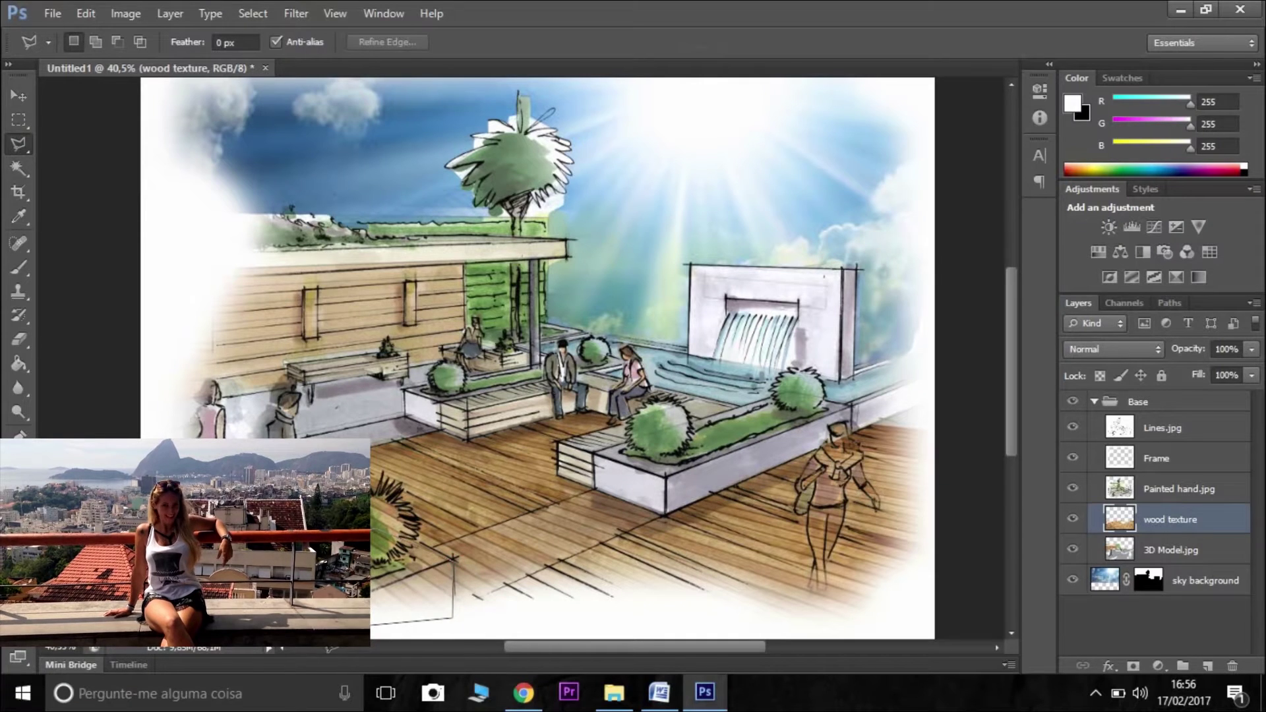
click(316, 631)
key(Delete)
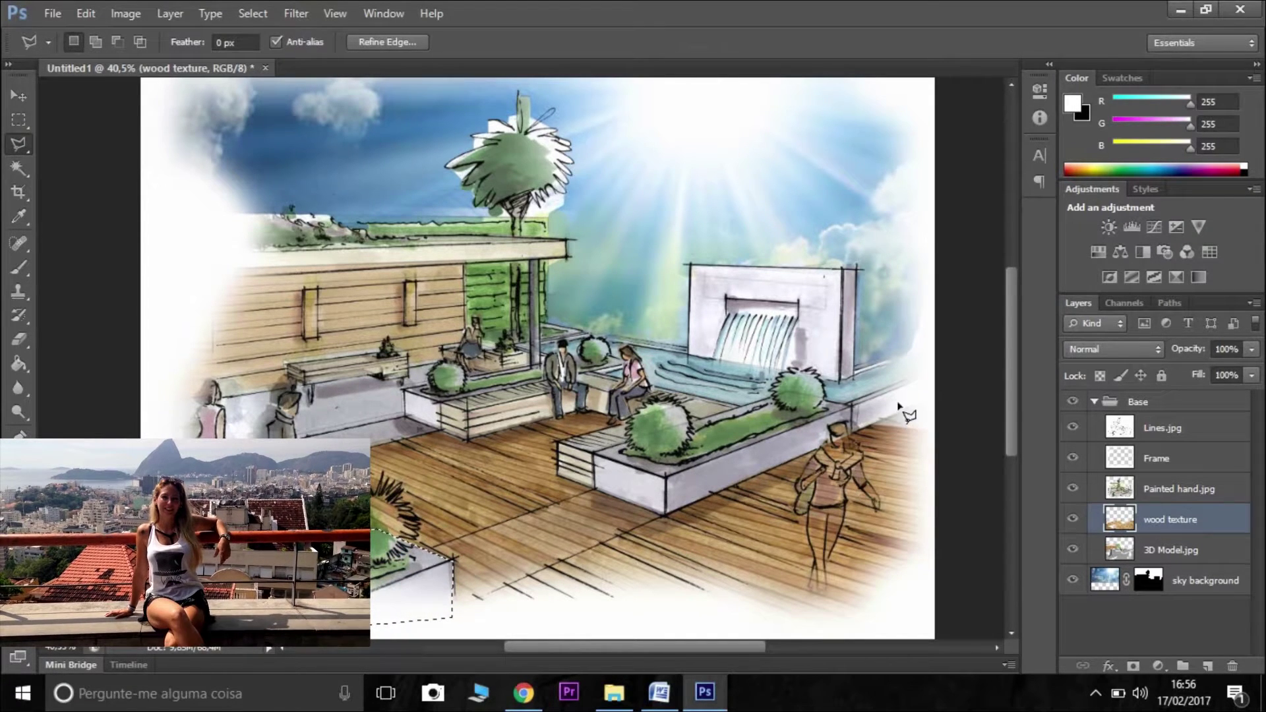
key(ctrl+d)
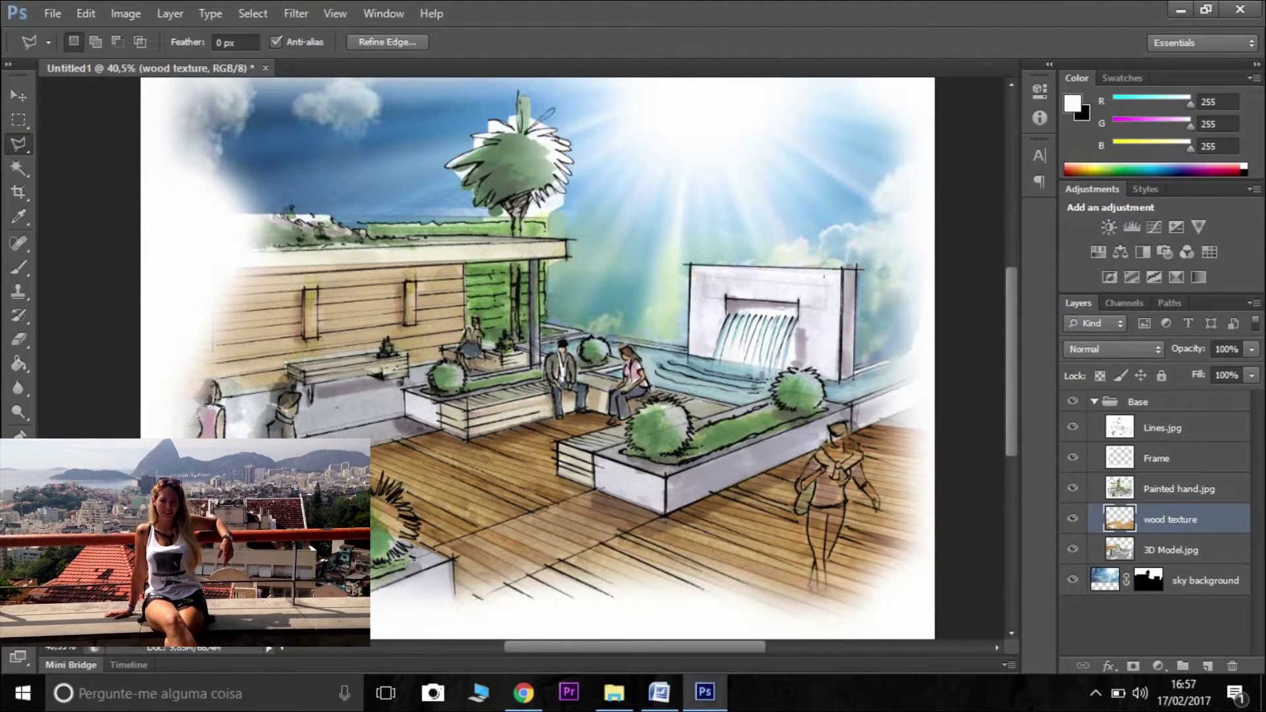
Outline the concrete path crossing the deck, delete the wood texture covering it, and deselect
click(698, 501)
double_click(686, 480)
key(Delete)
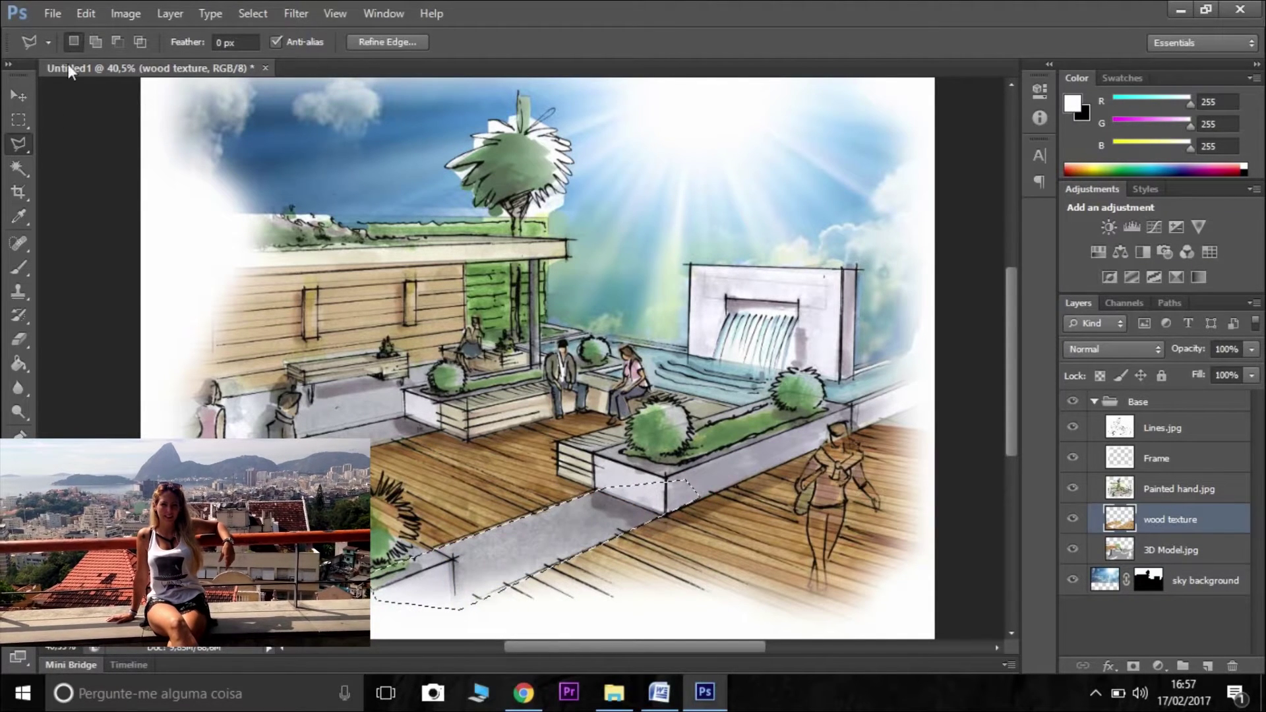
click(18, 119)
key(ctrl+d)
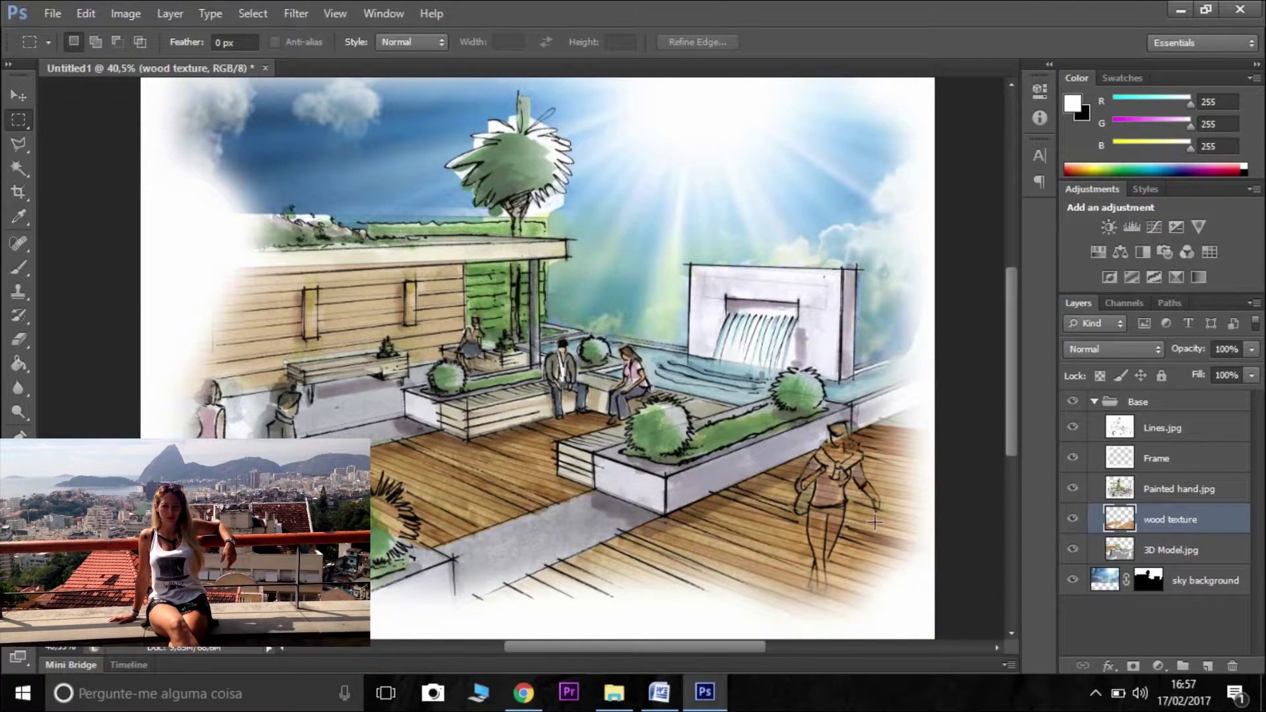
Set the wood texture layer to 80% opacity and the Multiply blend mode
click(1249, 349)
drag(1213, 373, 1236, 374)
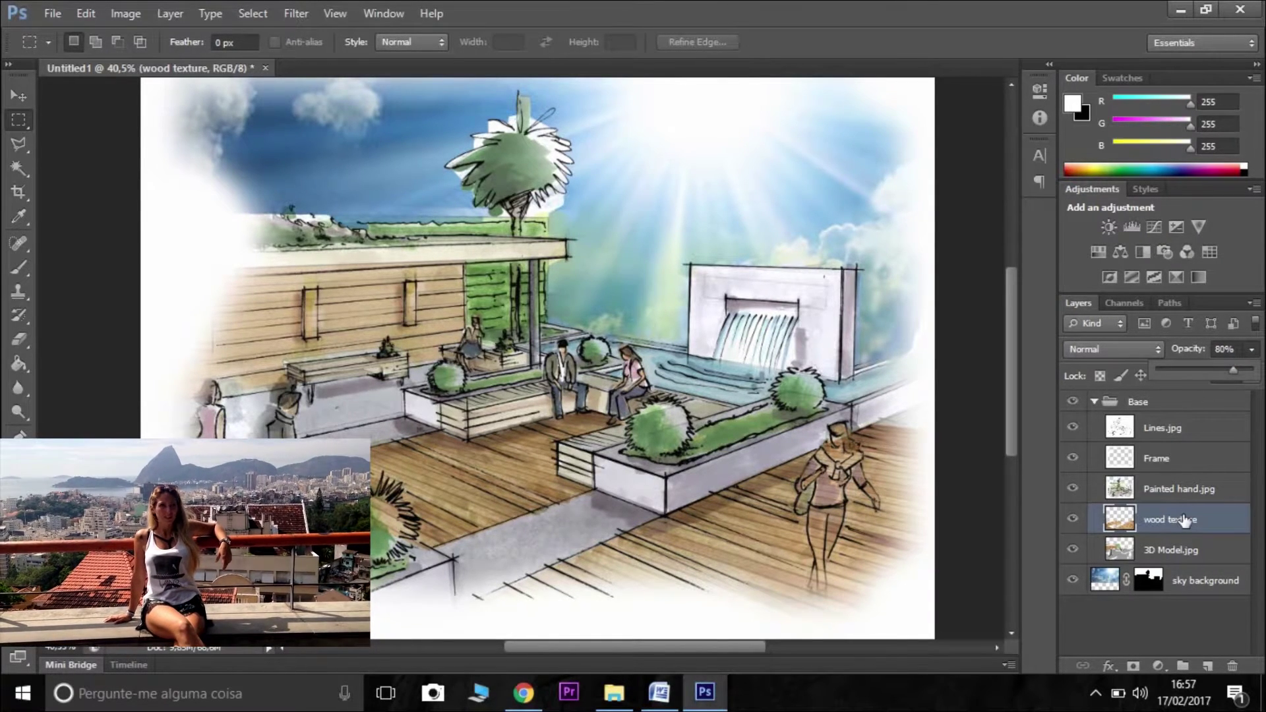
click(1118, 348)
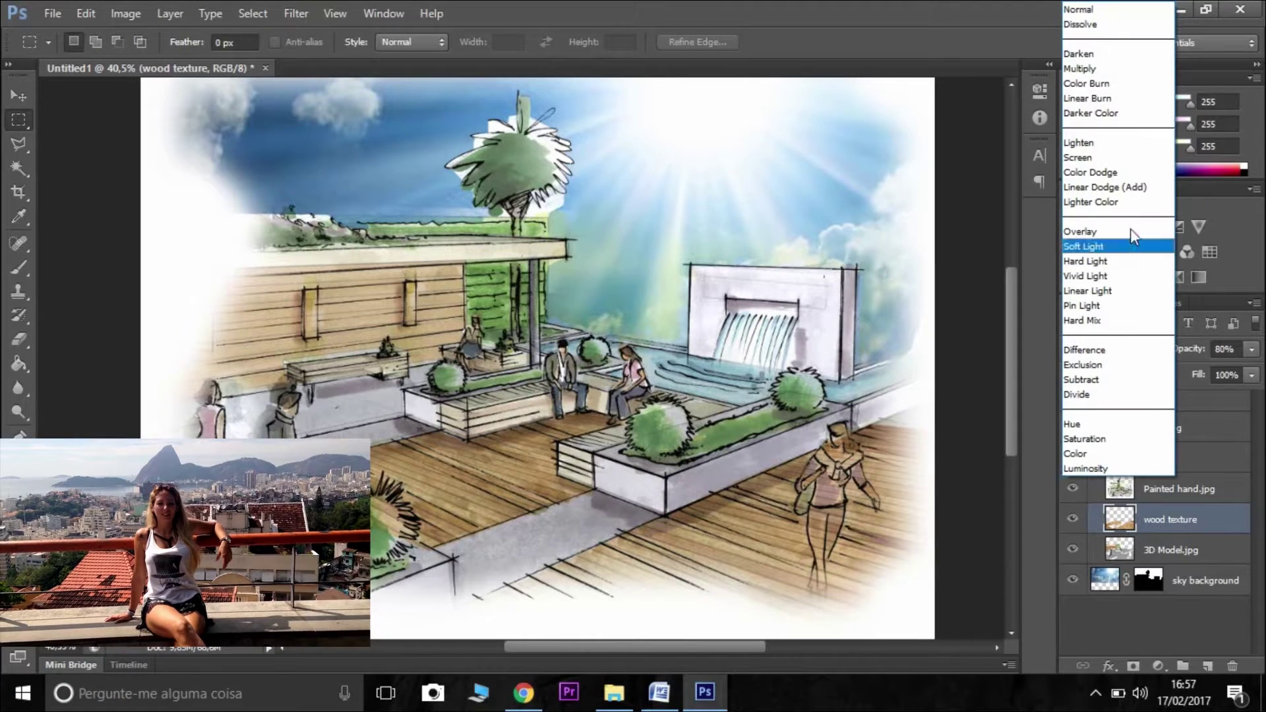
click(1129, 75)
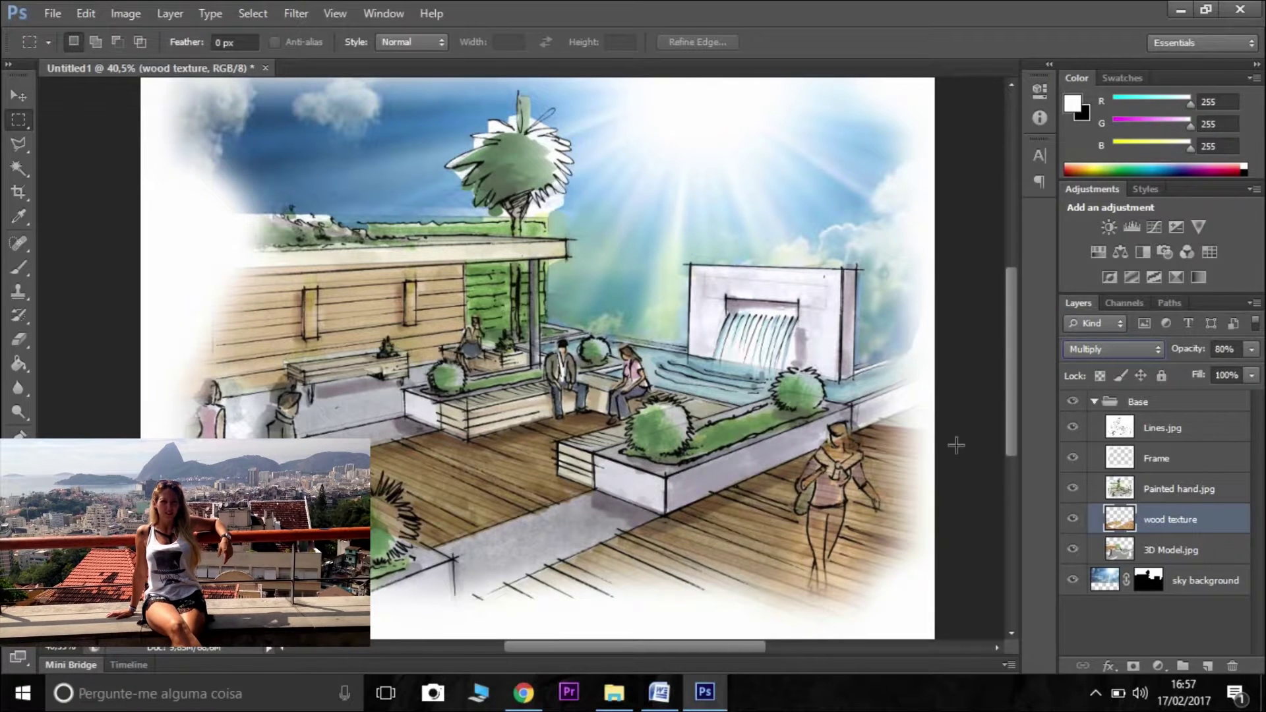
Erase the wood texture over the foreground shrub and the walking woman with a soft 80 px Eraser
click(17, 341)
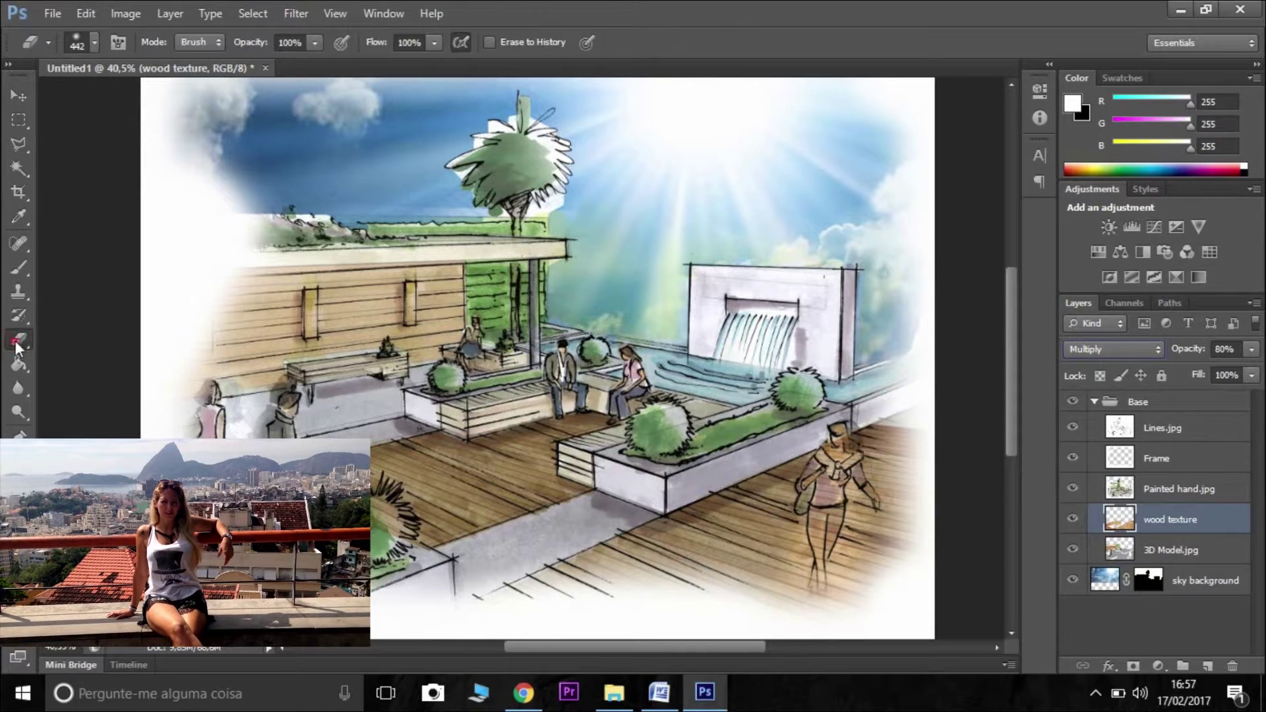
click(95, 44)
drag(108, 101, 66, 99)
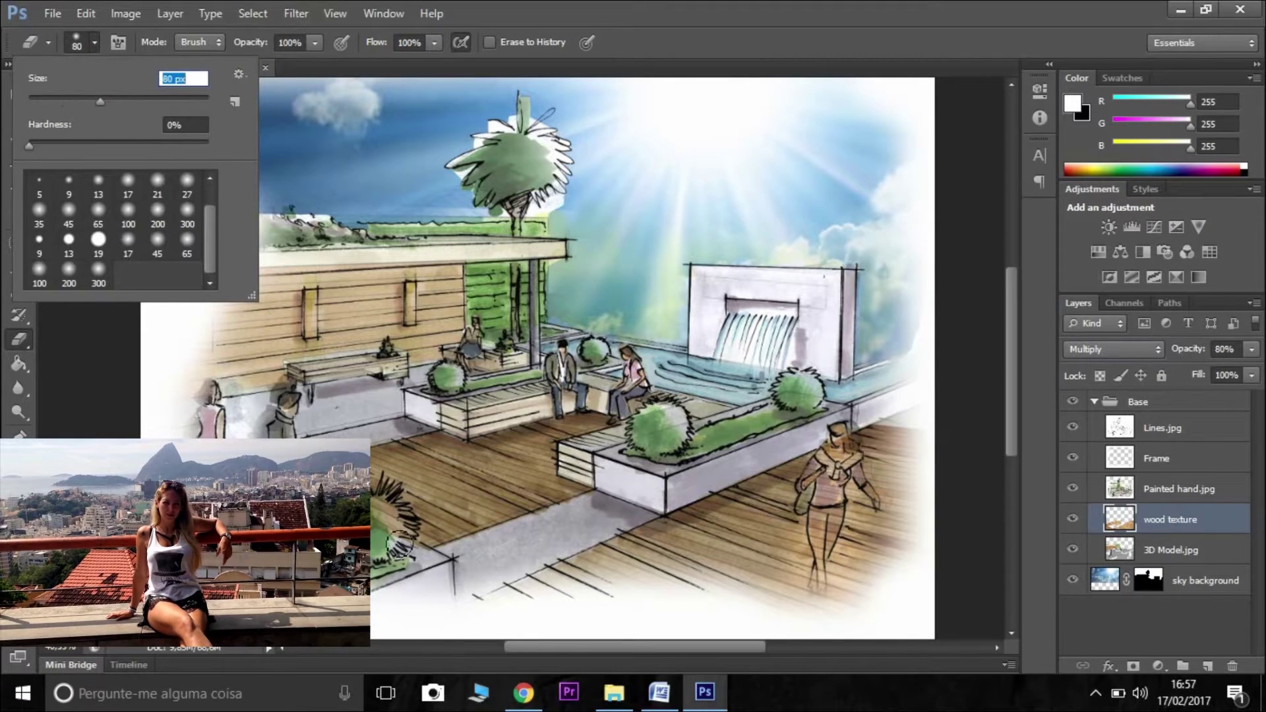
key(Return)
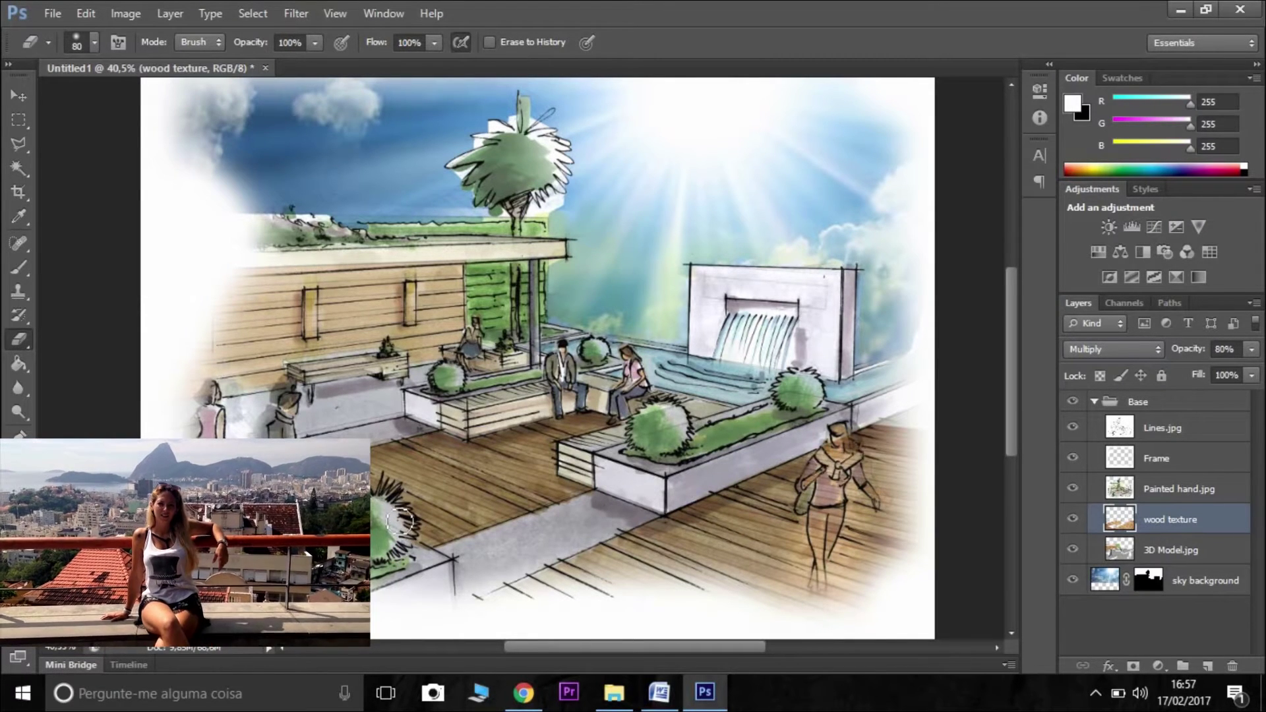
drag(400, 521, 407, 506)
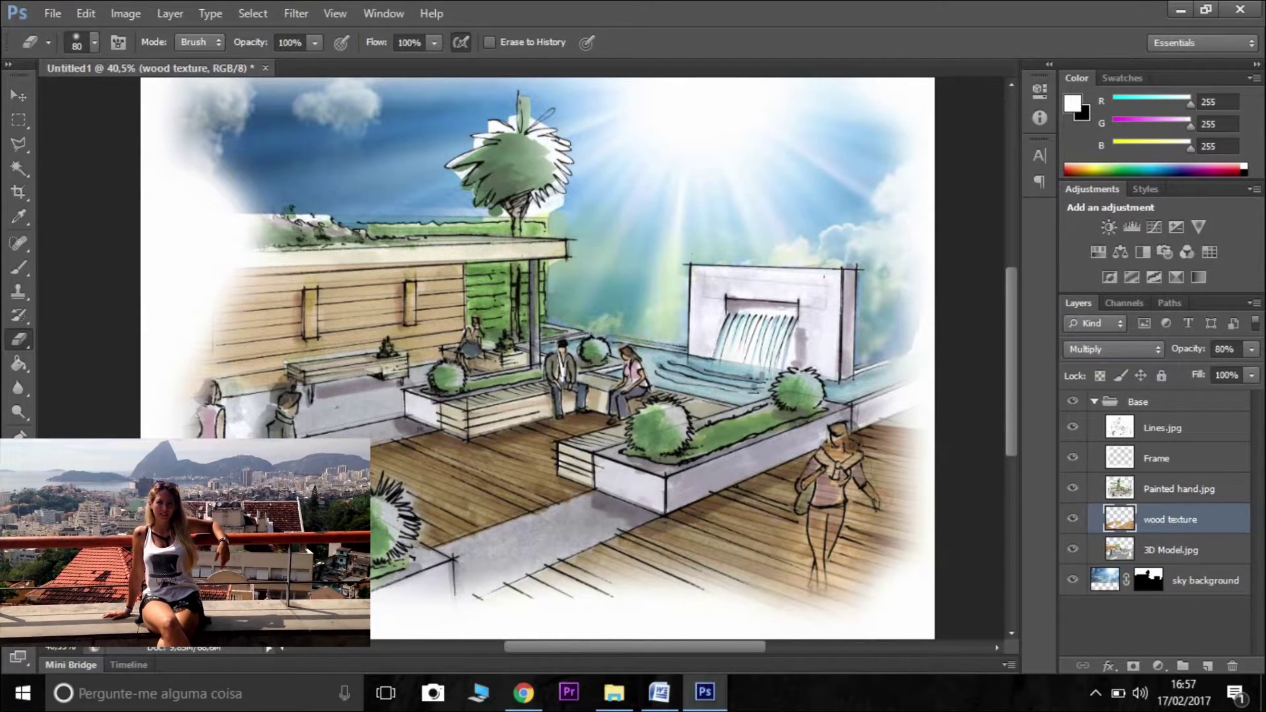
mouse_move(817, 602)
mouse_down()
mouse_move(812, 493)
mouse_move(827, 446)
mouse_move(847, 482)
mouse_move(822, 549)
mouse_move(865, 445)
mouse_move(874, 504)
mouse_move(830, 454)
mouse_up()
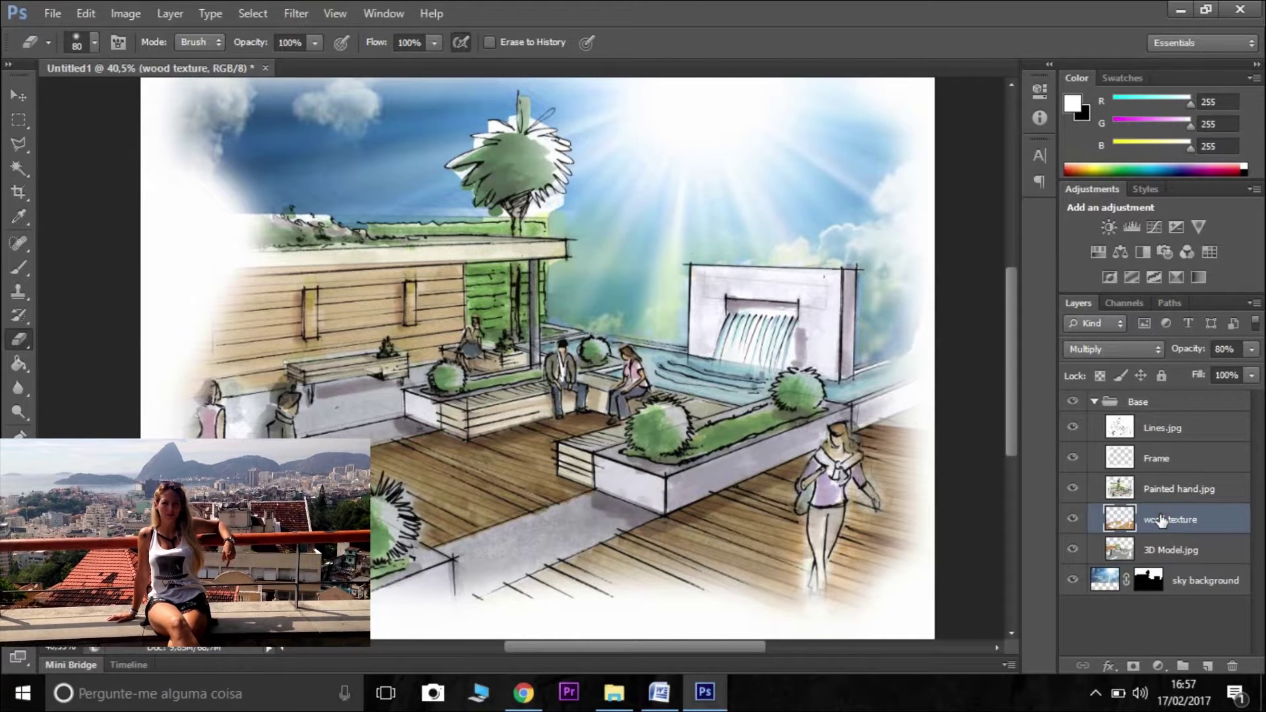
Try to move the wood texture layer below the sky background layer, and undo the move
drag(1161, 521, 1155, 609)
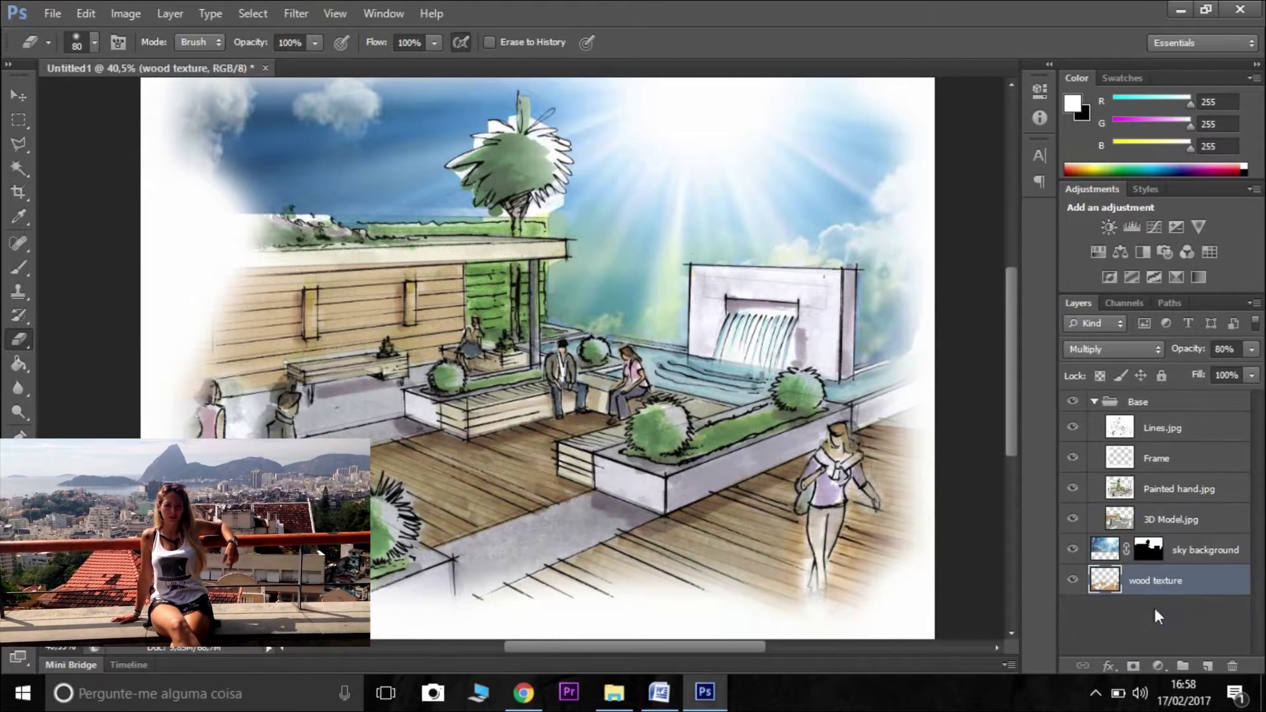
key(ctrl+z)
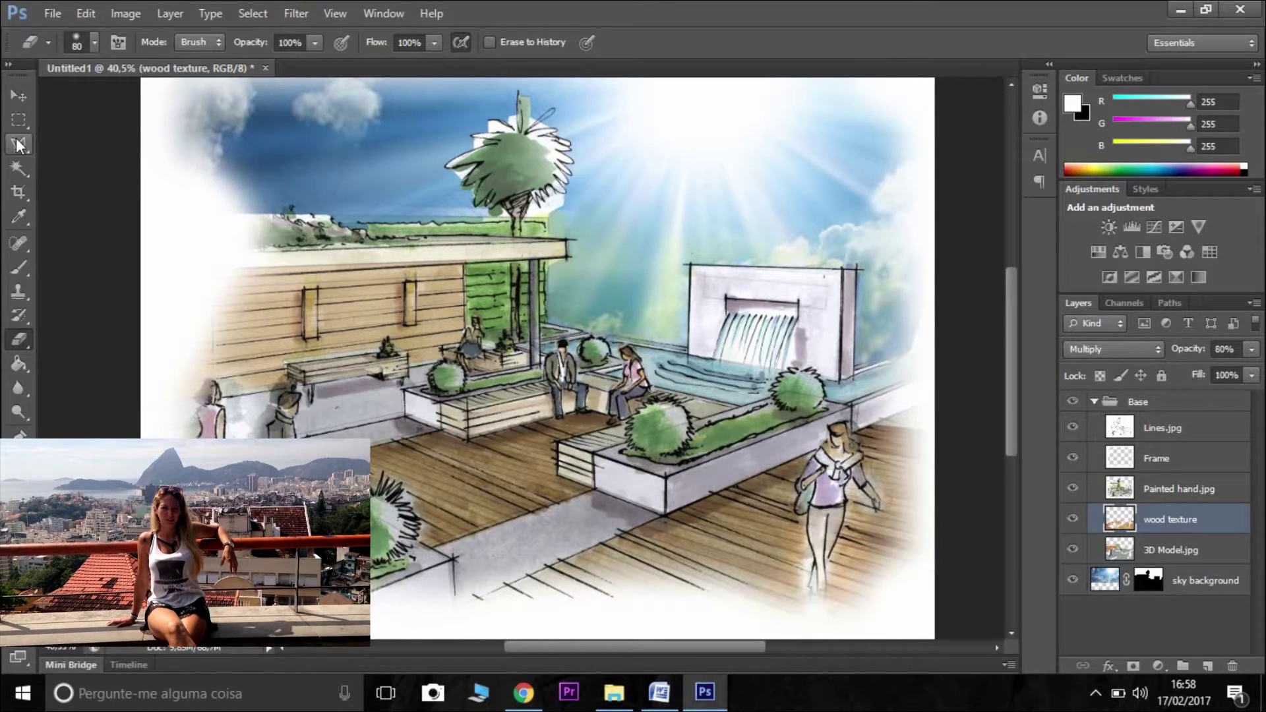
click(63, 18)
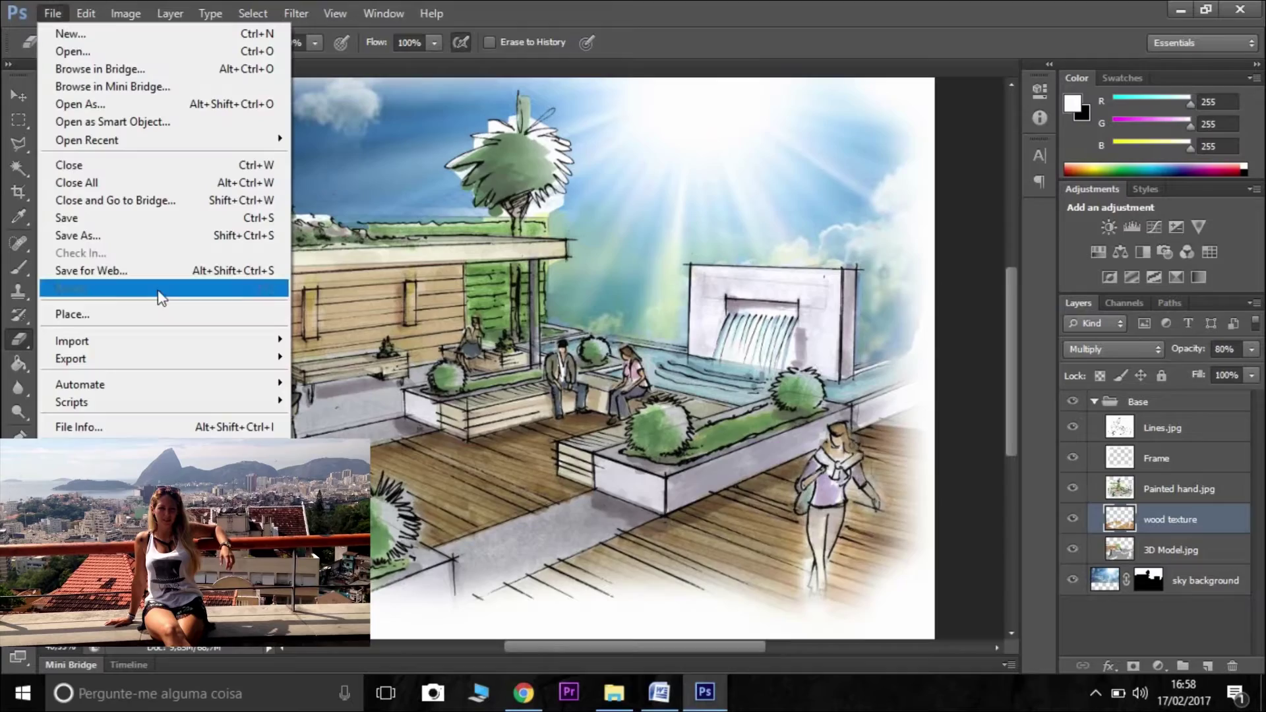
click(152, 314)
click(841, 168)
click(929, 613)
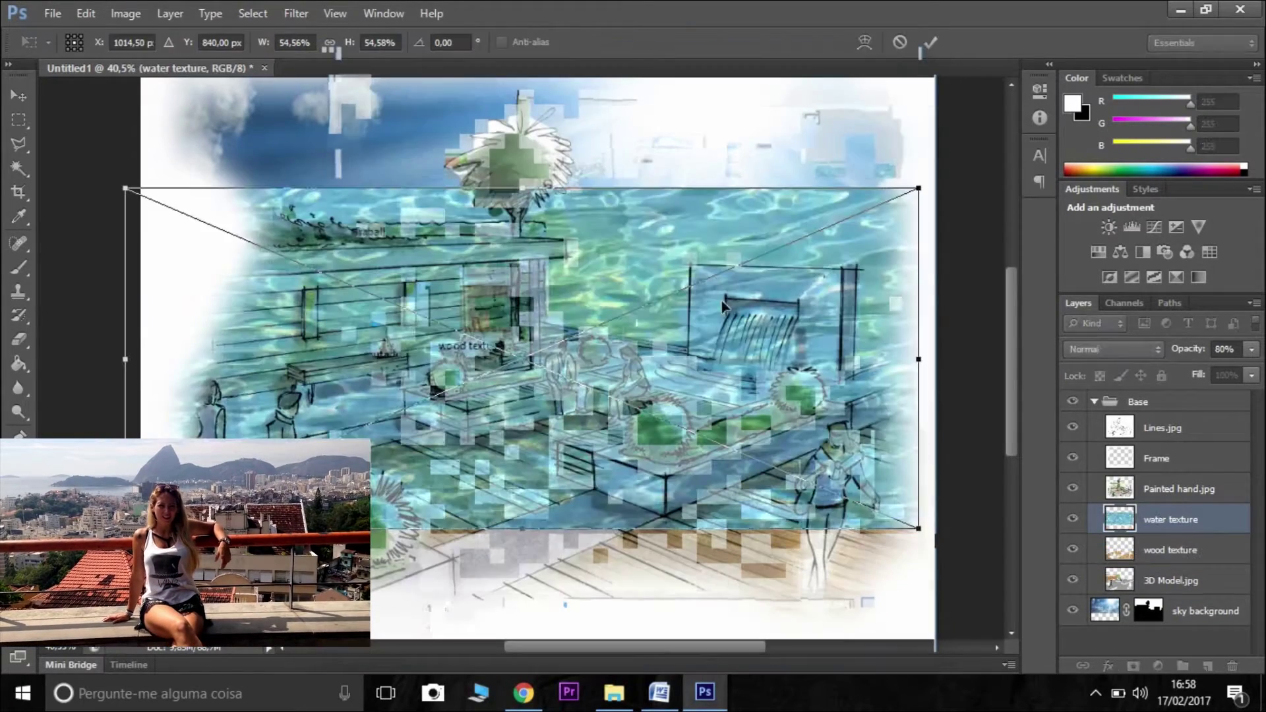
click(18, 120)
click(544, 275)
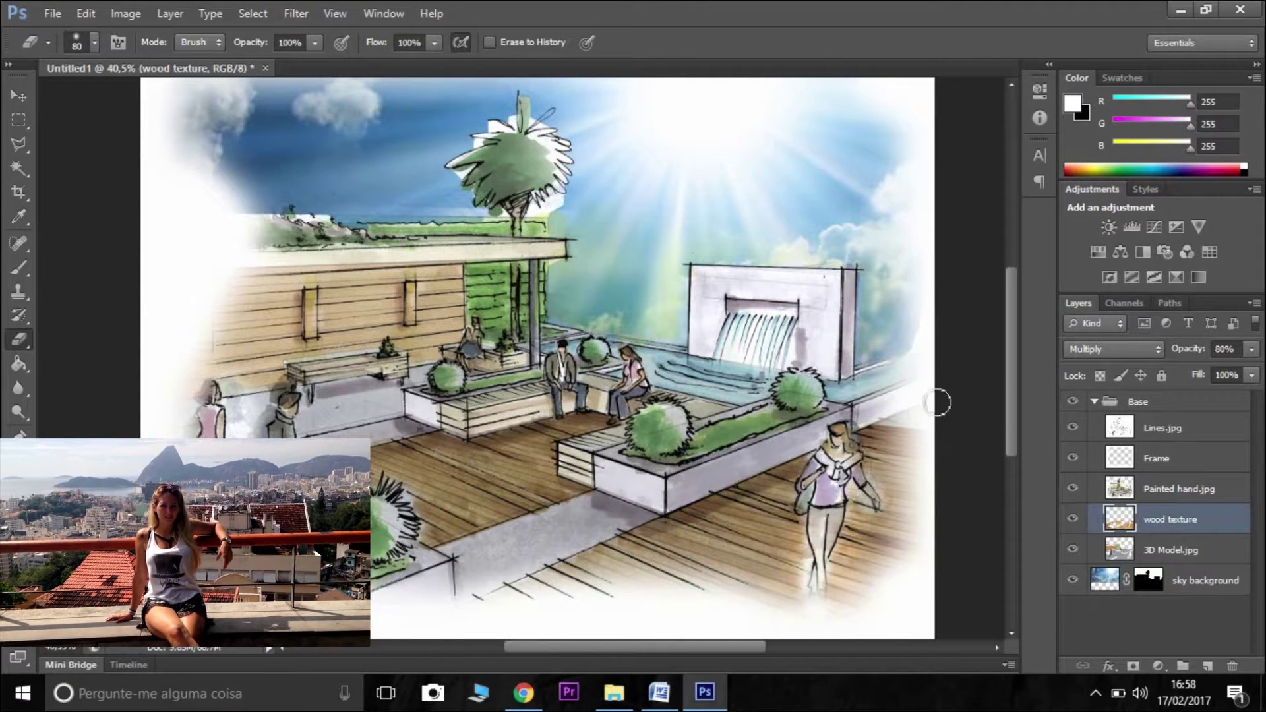
Place the water texture image in the document and move its layer out of the Base group, just above the sky background
click(52, 14)
click(165, 310)
click(814, 155)
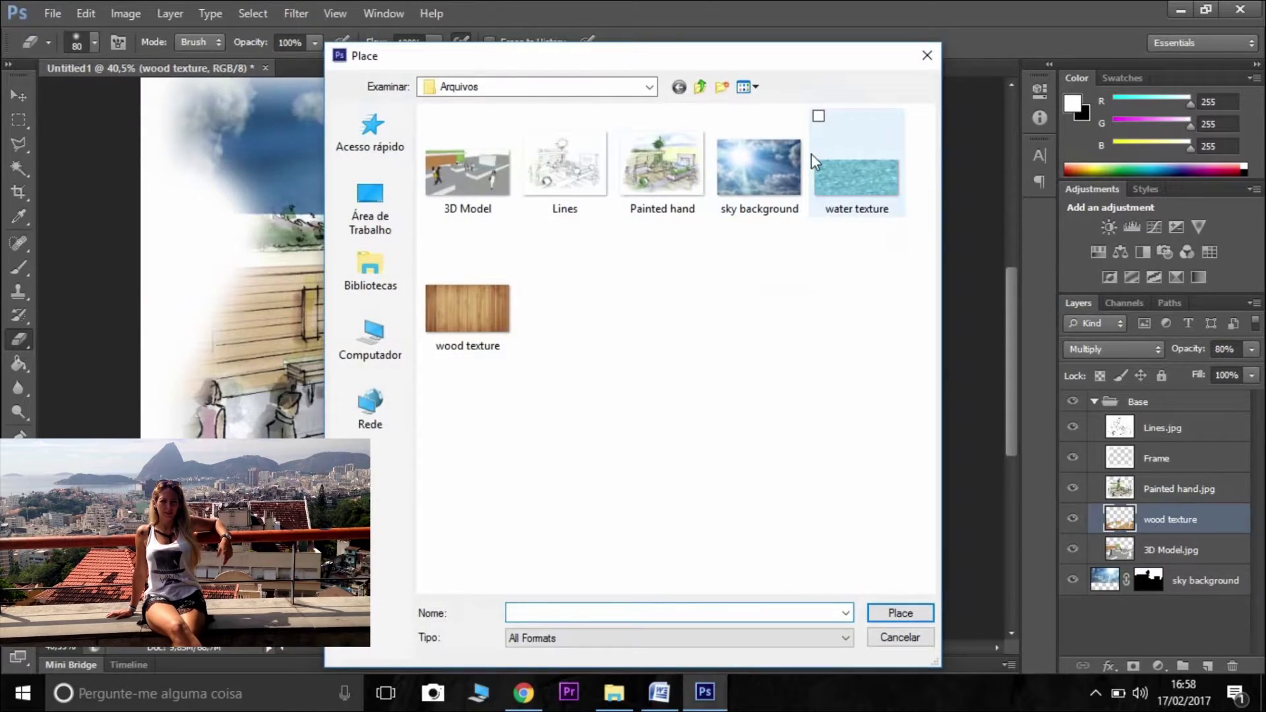
click(925, 620)
click(18, 120)
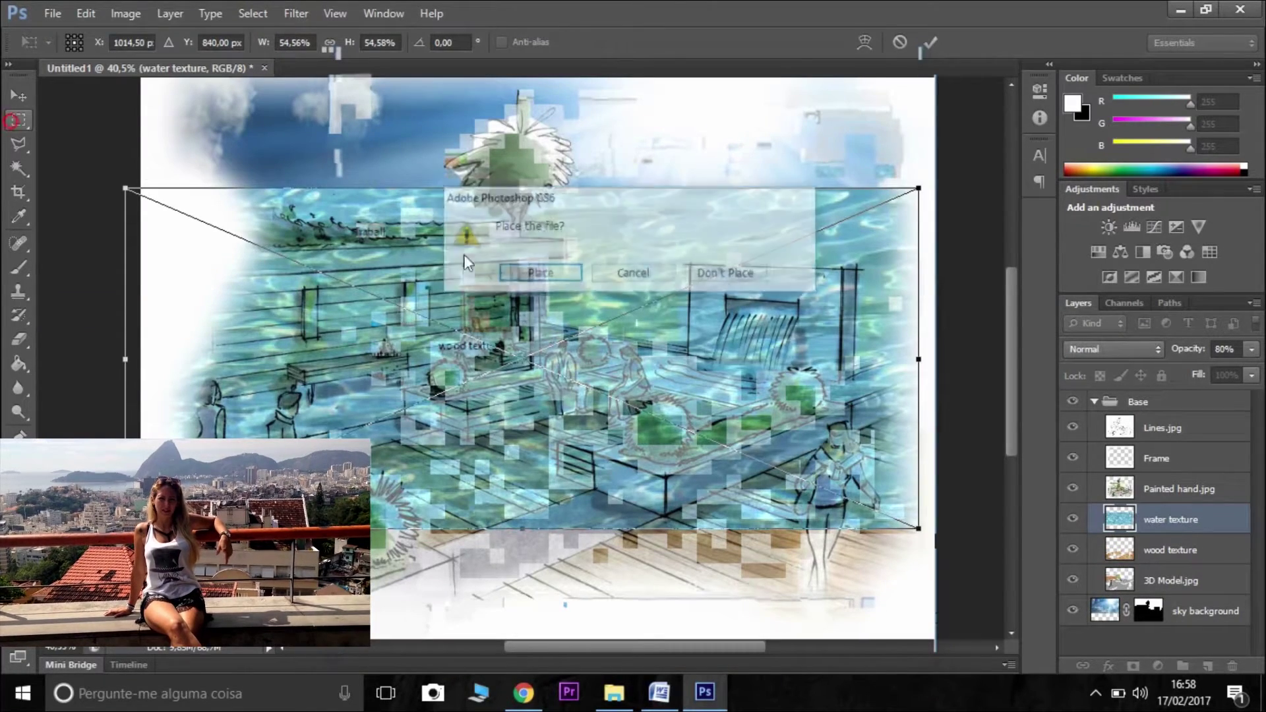
click(539, 275)
drag(1177, 521, 1164, 596)
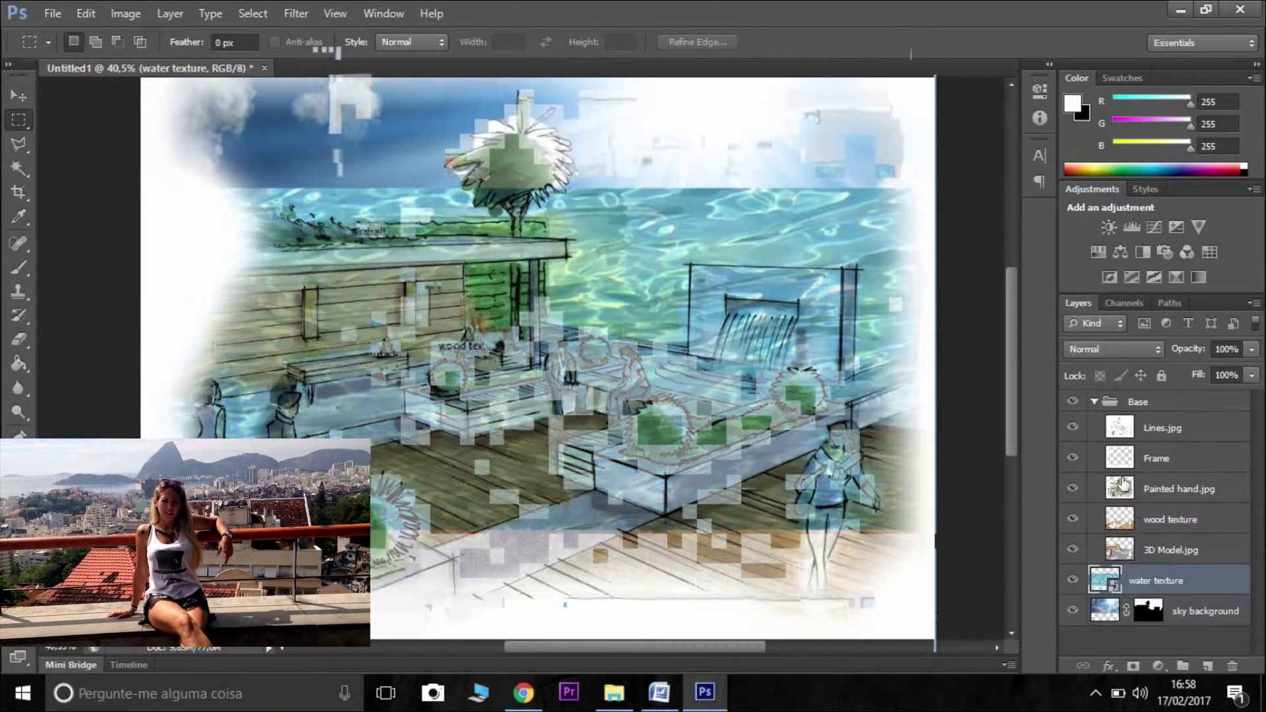
Hide the water texture layer, try selecting the pool water with the Magic Wand, and show the layer again
click(1094, 402)
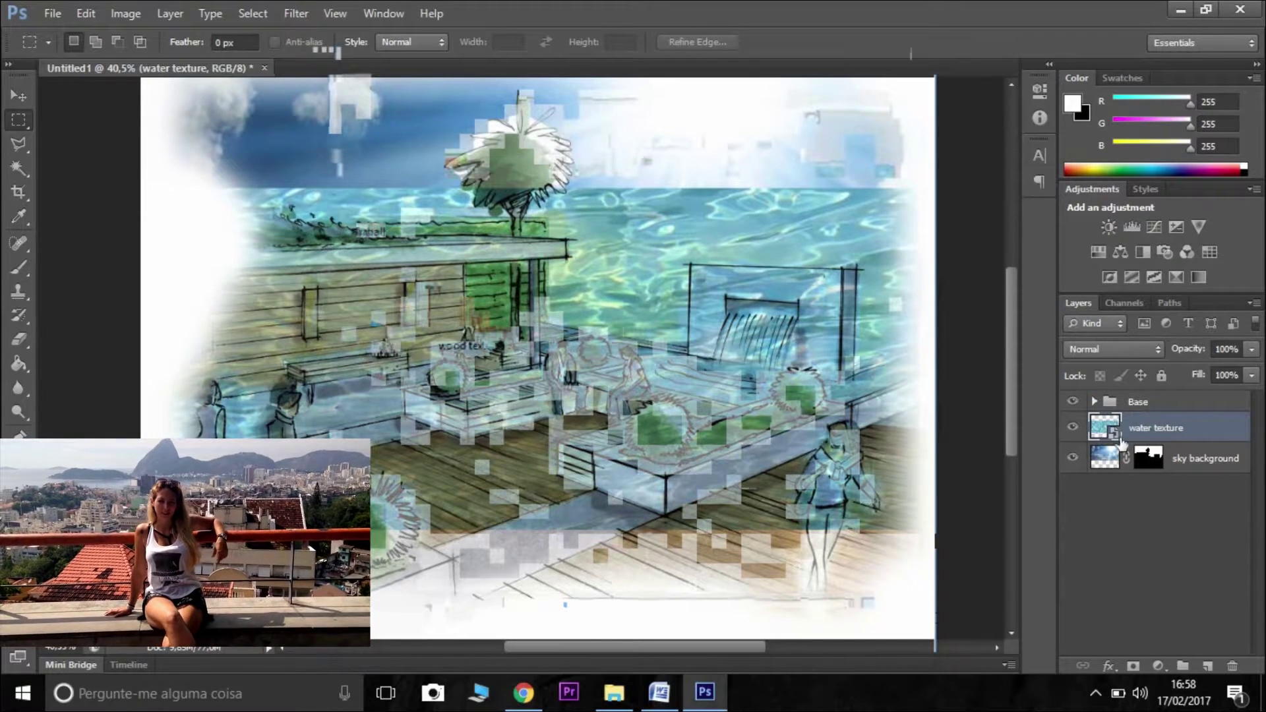
click(1072, 427)
click(1072, 427)
click(1073, 427)
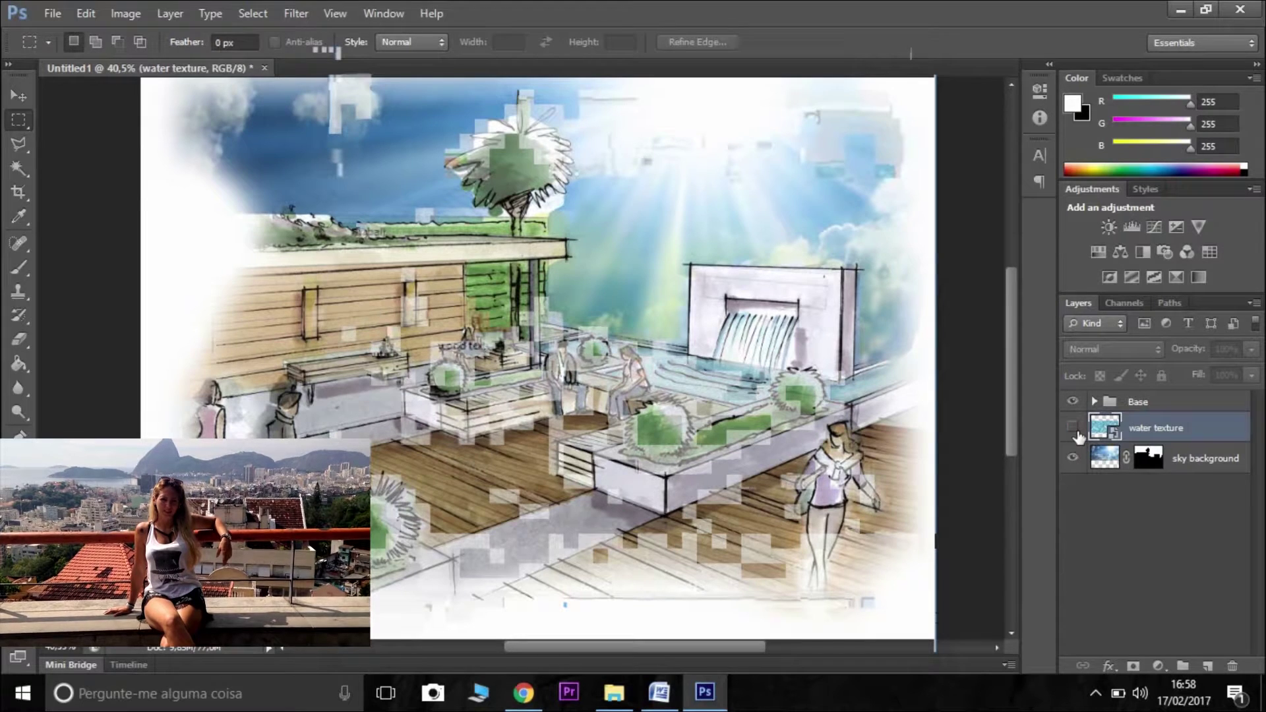
click(19, 168)
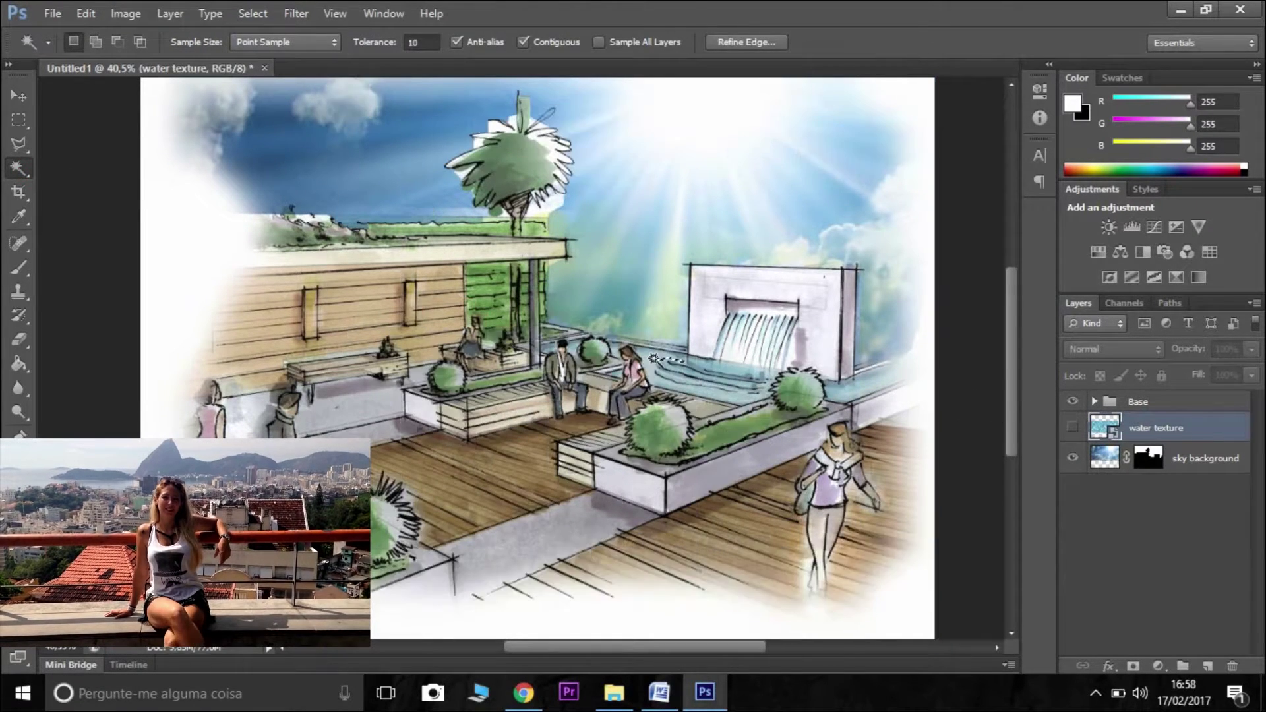
click(18, 119)
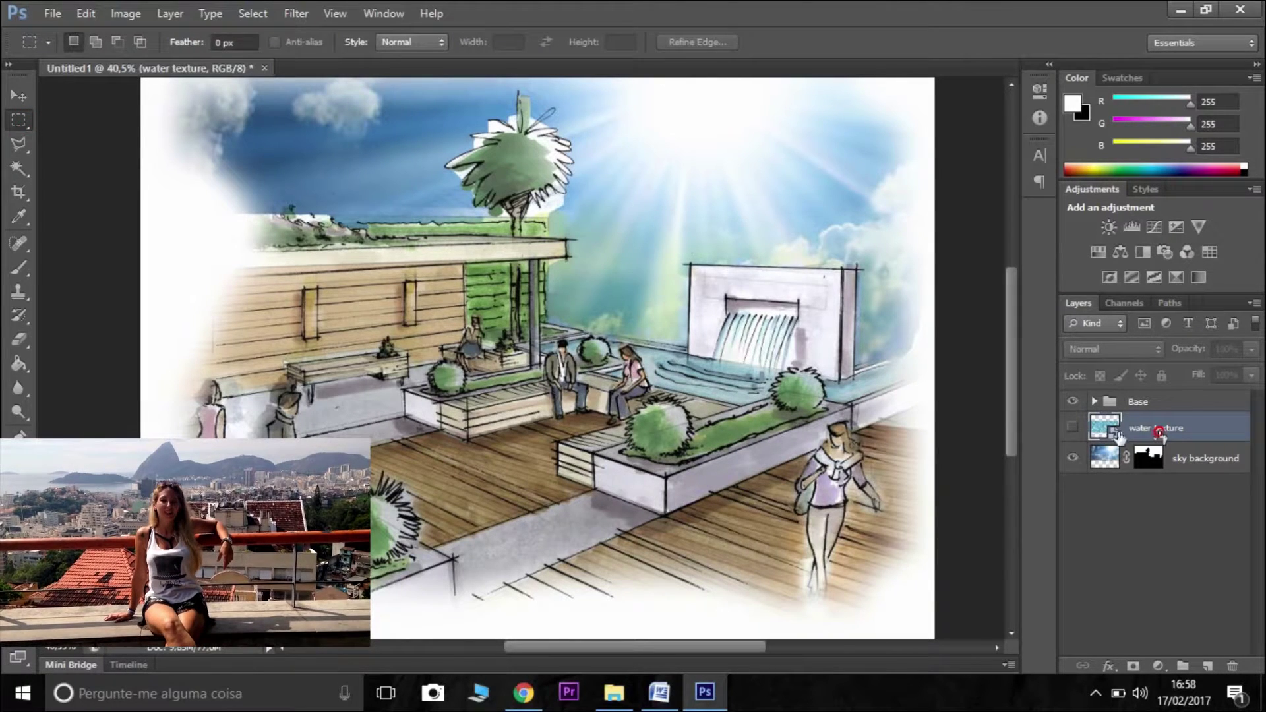
click(1071, 428)
click(1094, 401)
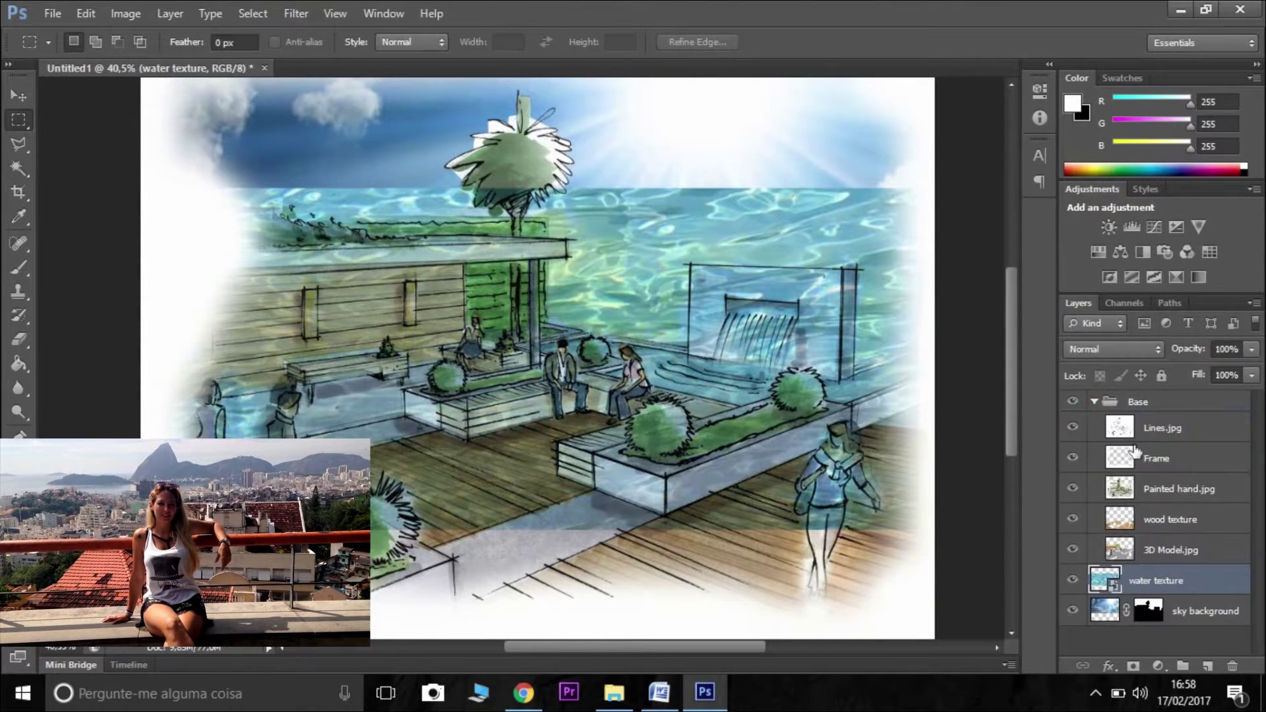
Activate the Painted hand.jpg layer and hide the water texture layer
click(1168, 522)
click(1173, 487)
scroll(1147, 460, up, 1)
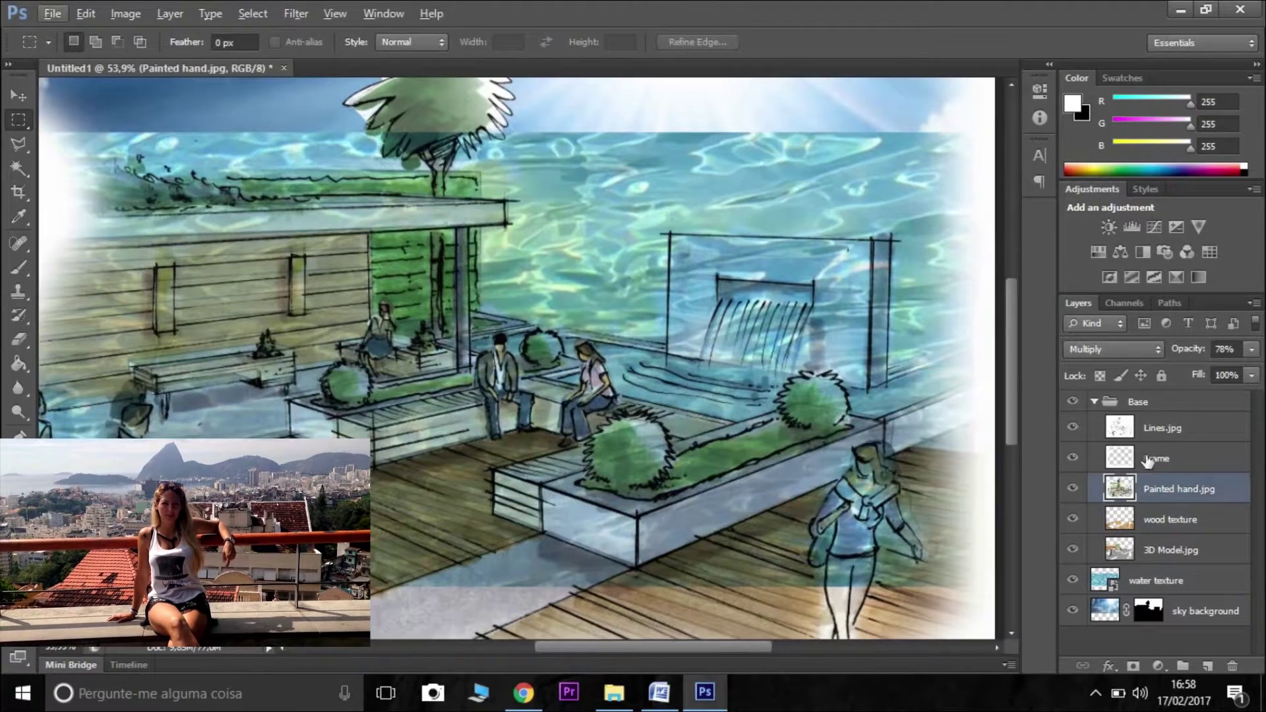
click(1071, 582)
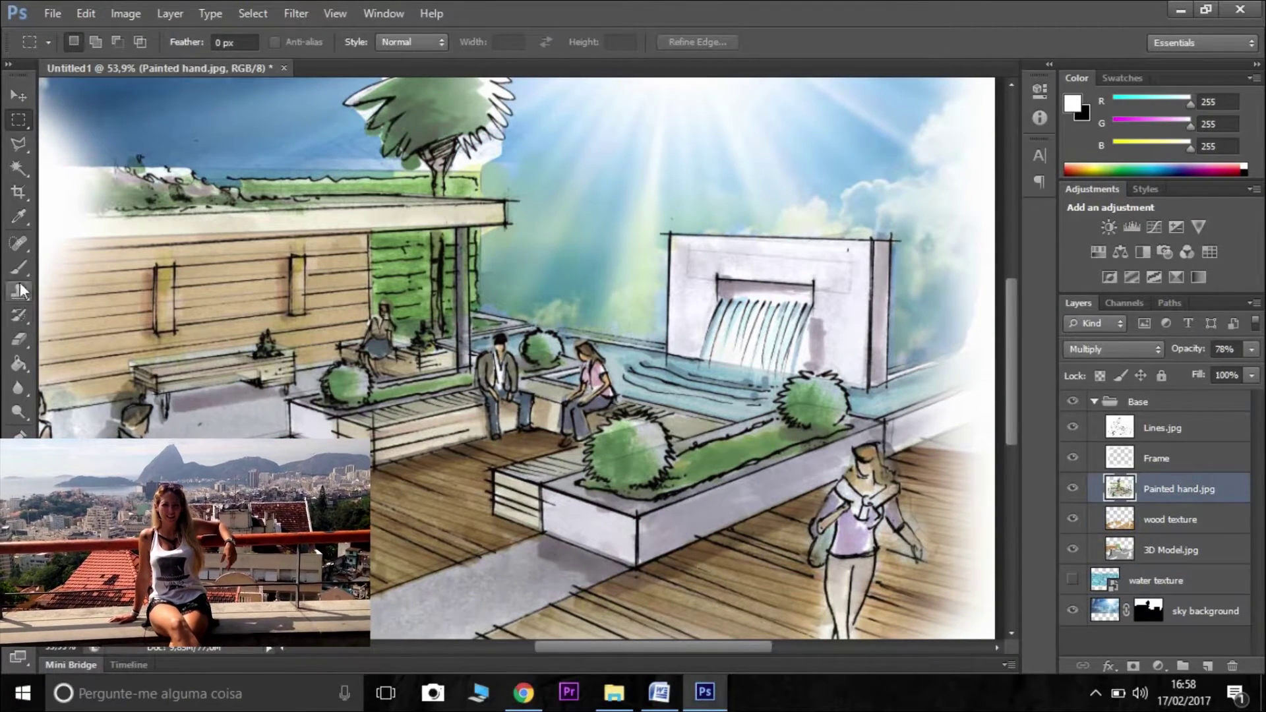
Select the blue pool water and waterfall with the Magic Wand at tolerance 10, extending the selection to similar colours
click(19, 169)
shift+click(621, 360)
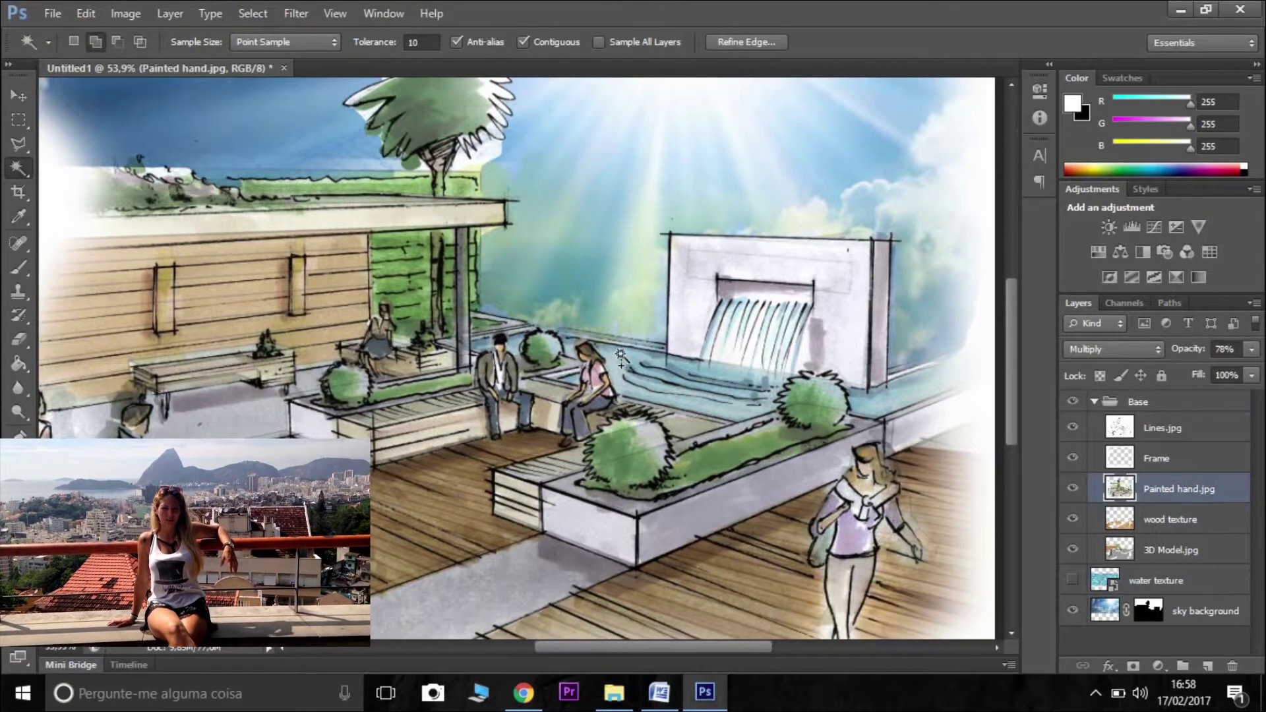
right_click(638, 360)
click(717, 434)
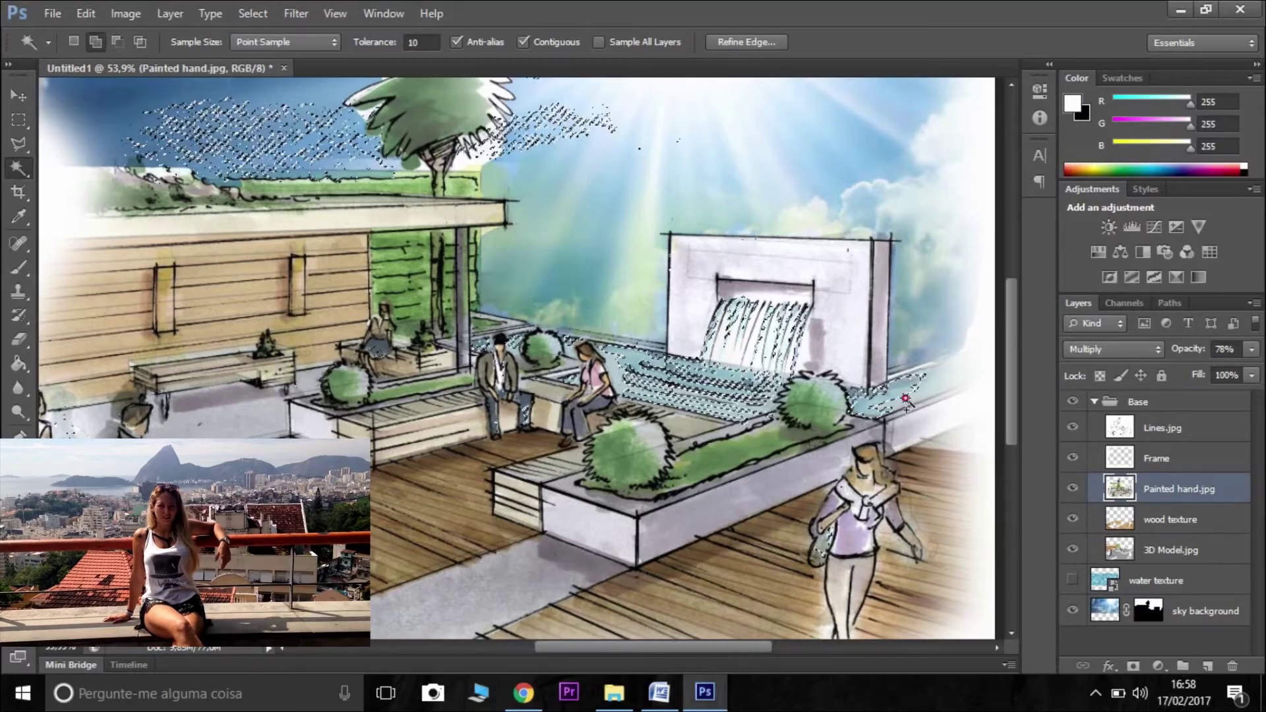
shift+click(923, 389)
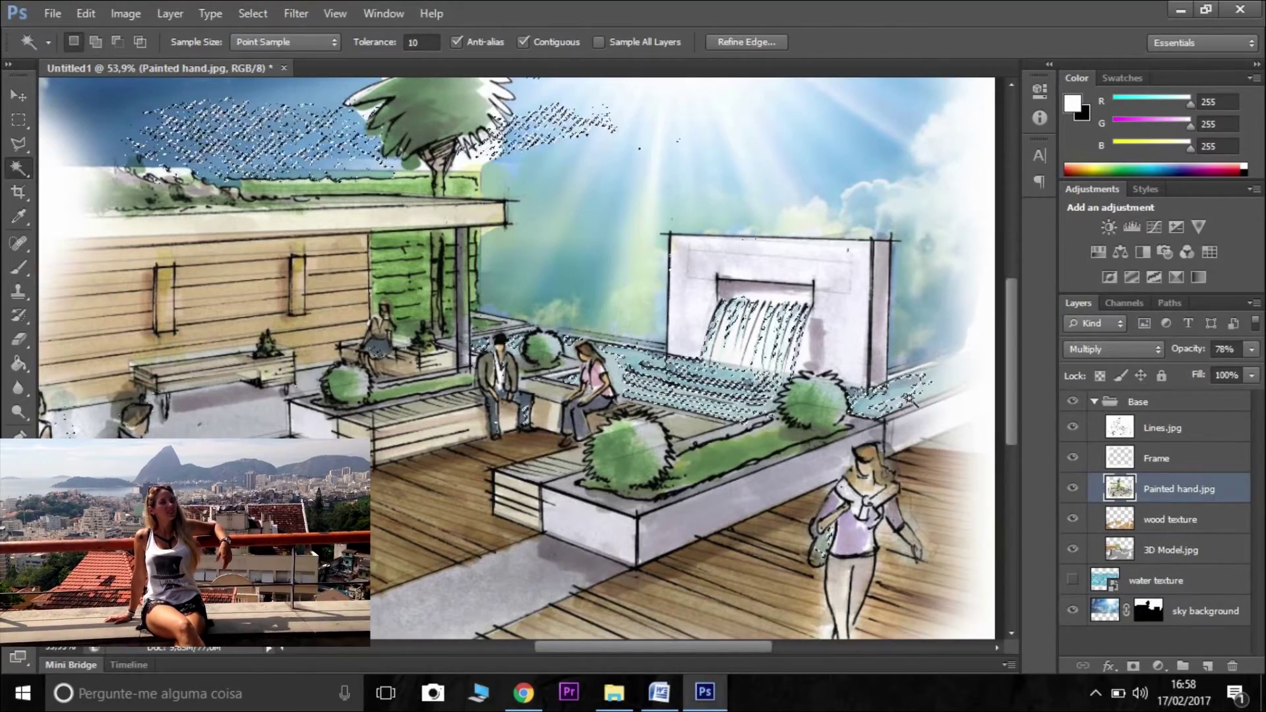
right_click(908, 414)
click(957, 432)
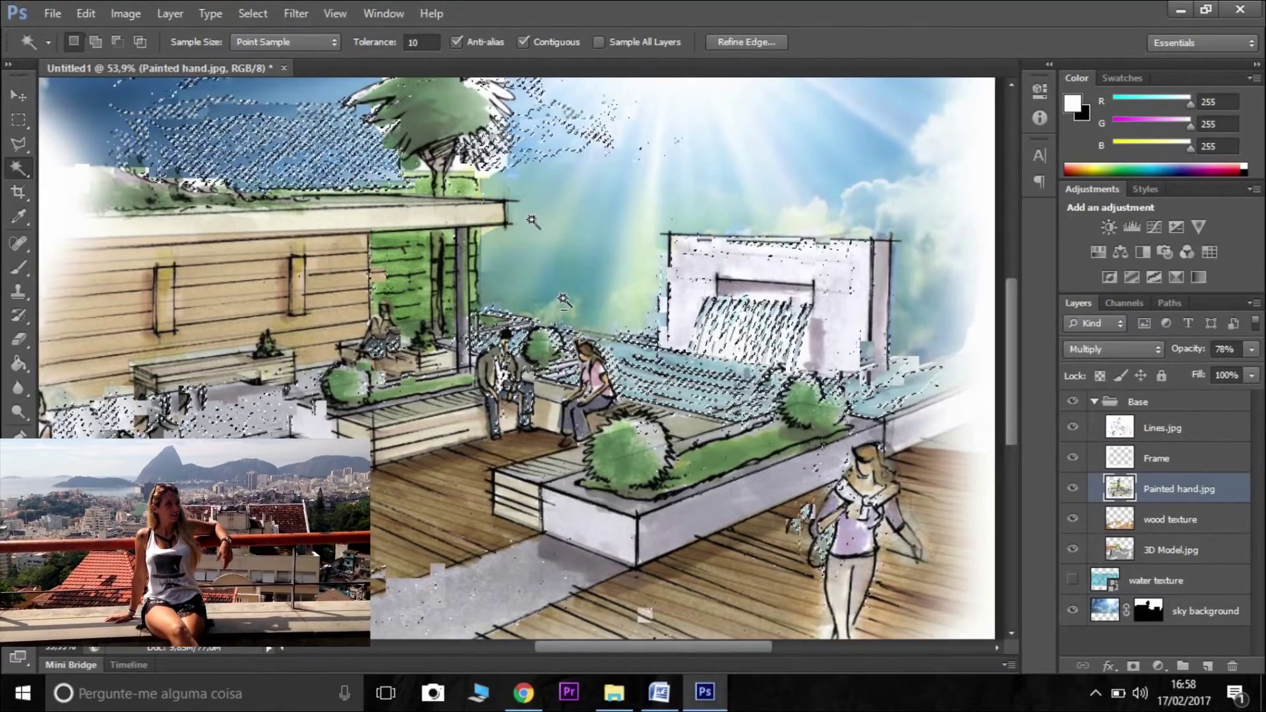
Subtract the stray selected areas in the sky and around the seating area with the Rectangular Marquee, keeping the pool water selected
scroll(627, 187, down, 4)
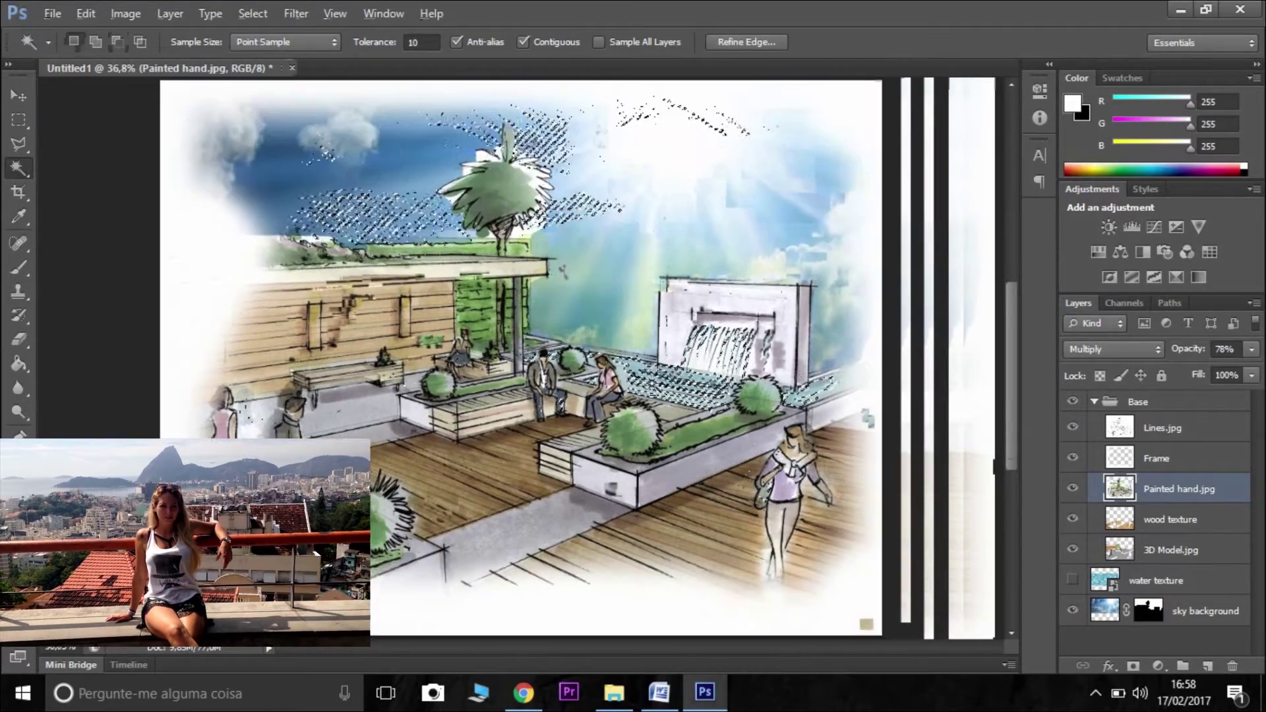
key(m)
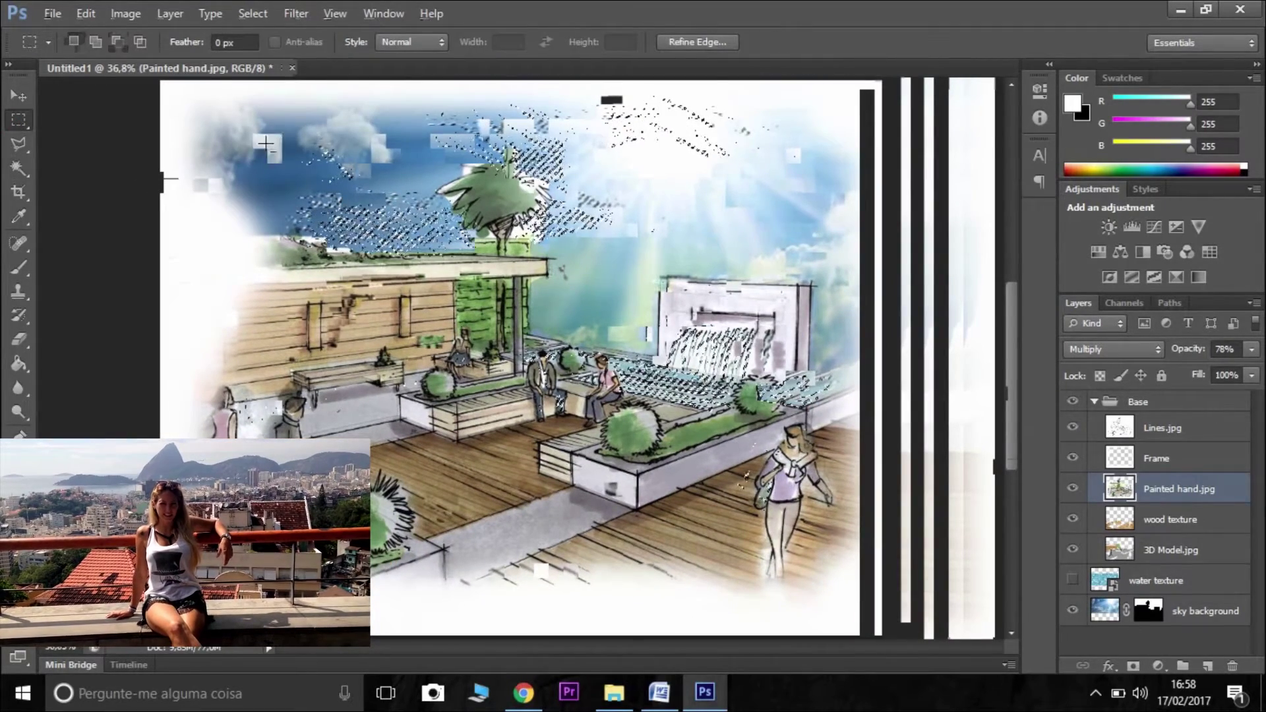
mouse_move(227, 106)
mouse_down()
mouse_move(750, 291)
mouse_move(785, 291)
mouse_up()
key(Delete)
drag(226, 348, 376, 568)
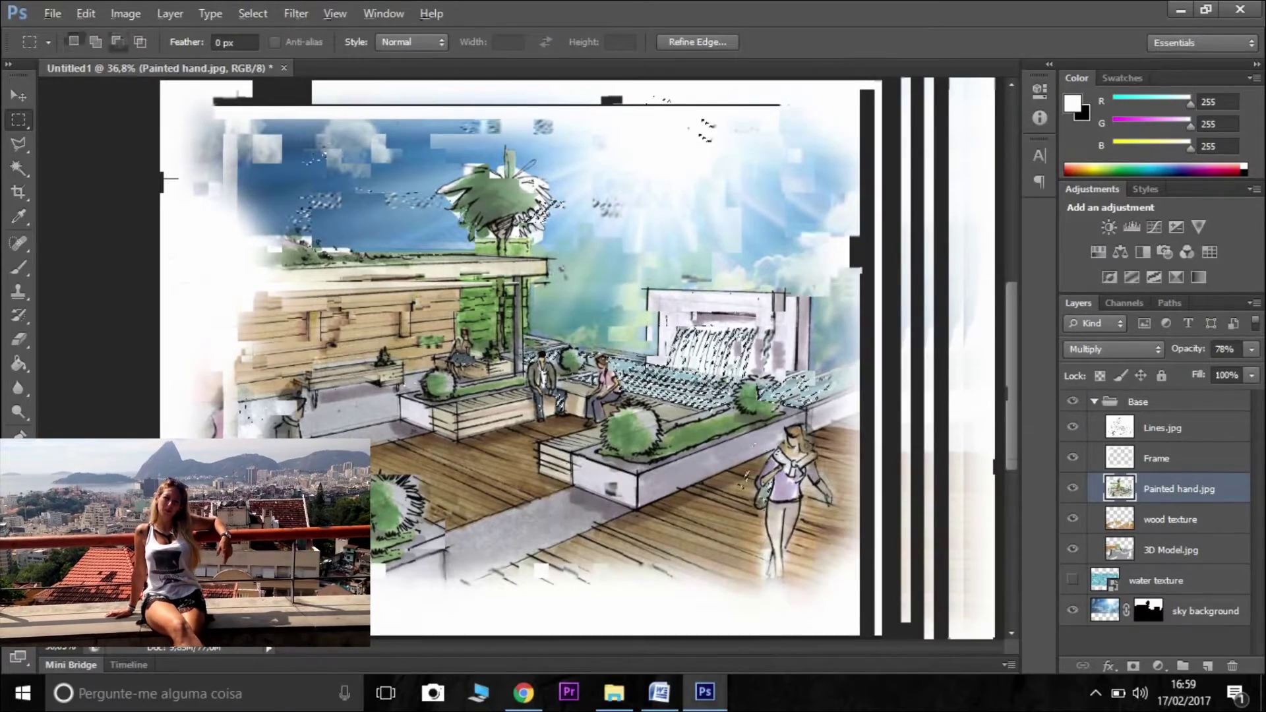
scroll(459, 402, up, 4)
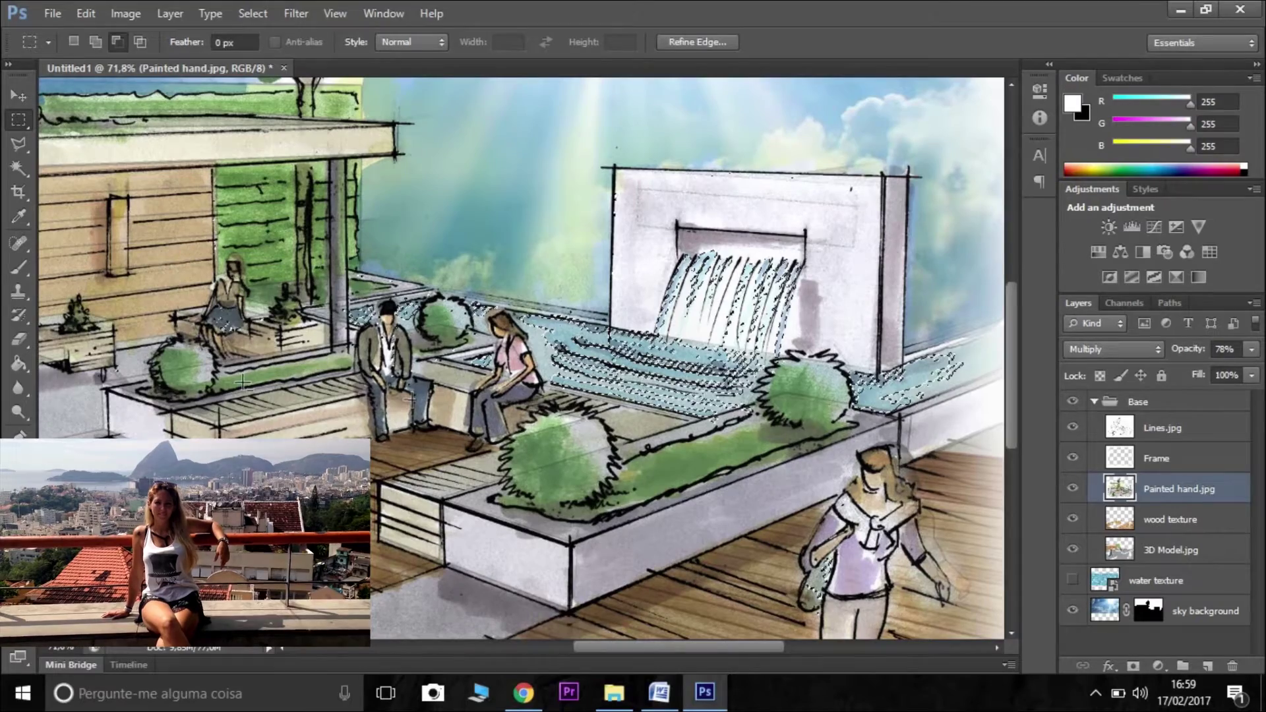
scroll(851, 290, up, 1)
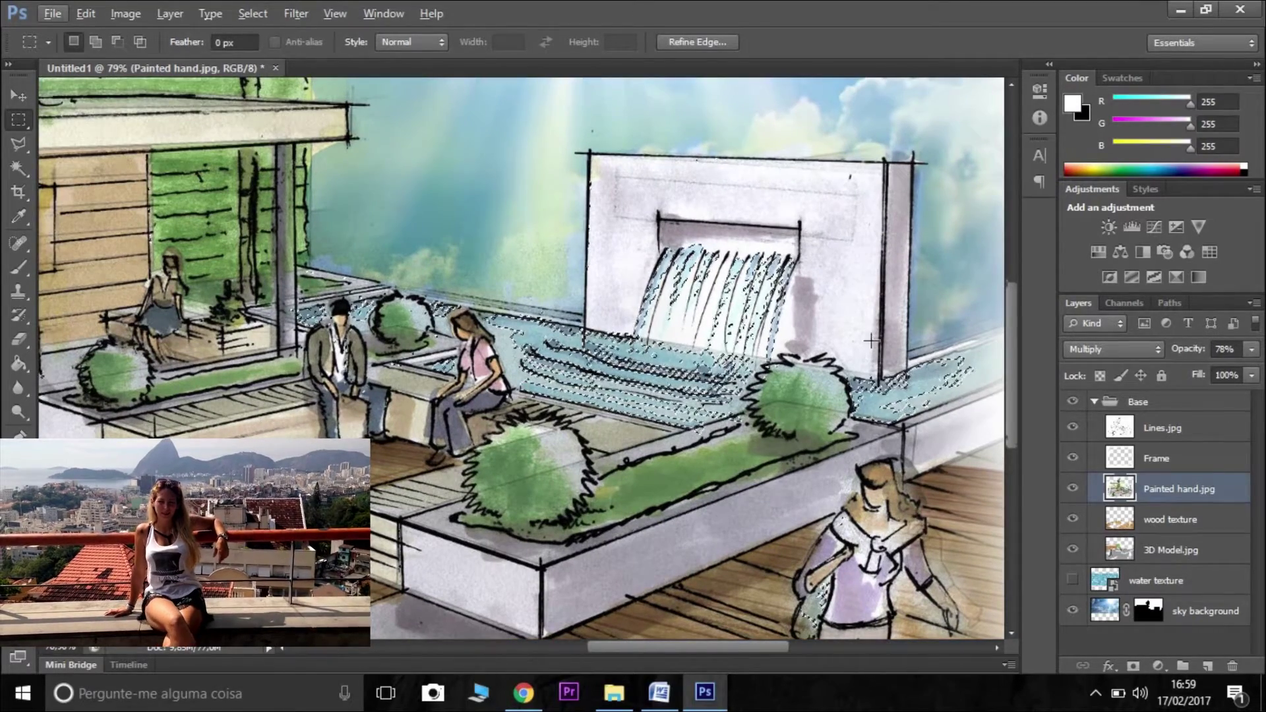
Show the water texture layer and add a layer mask to it from the pool water selection
click(1072, 580)
click(1157, 580)
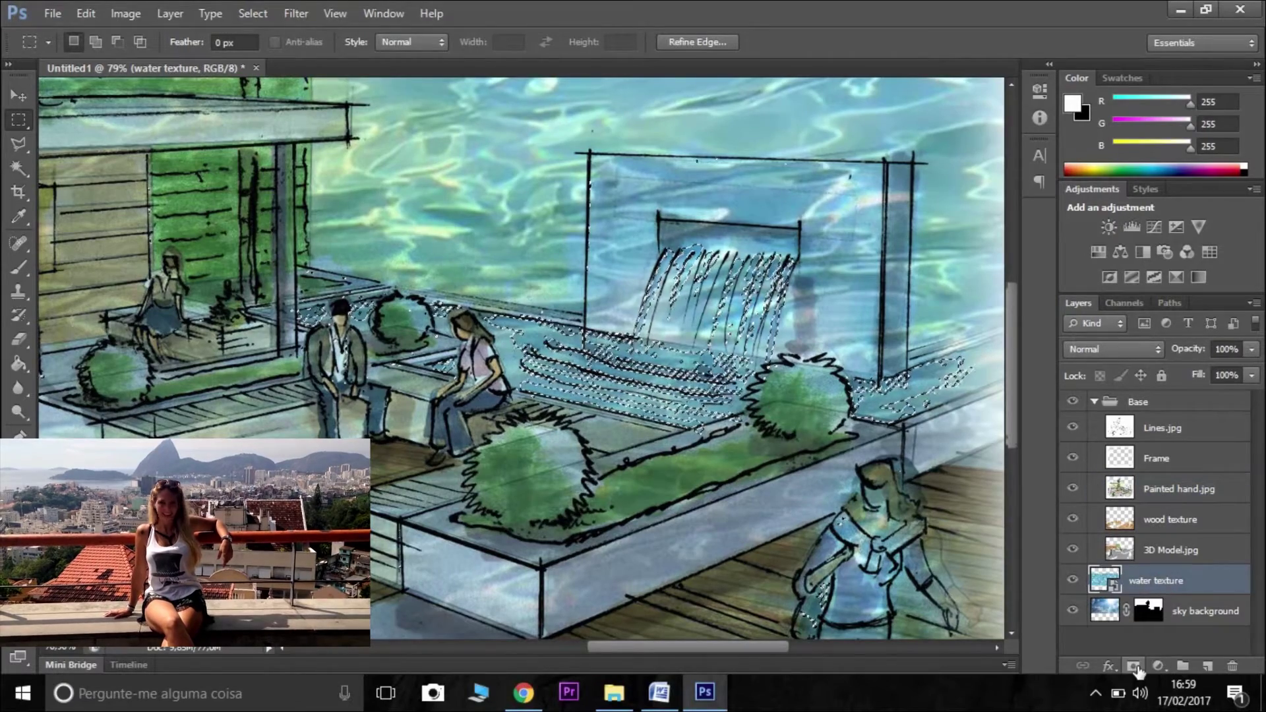
click(1134, 666)
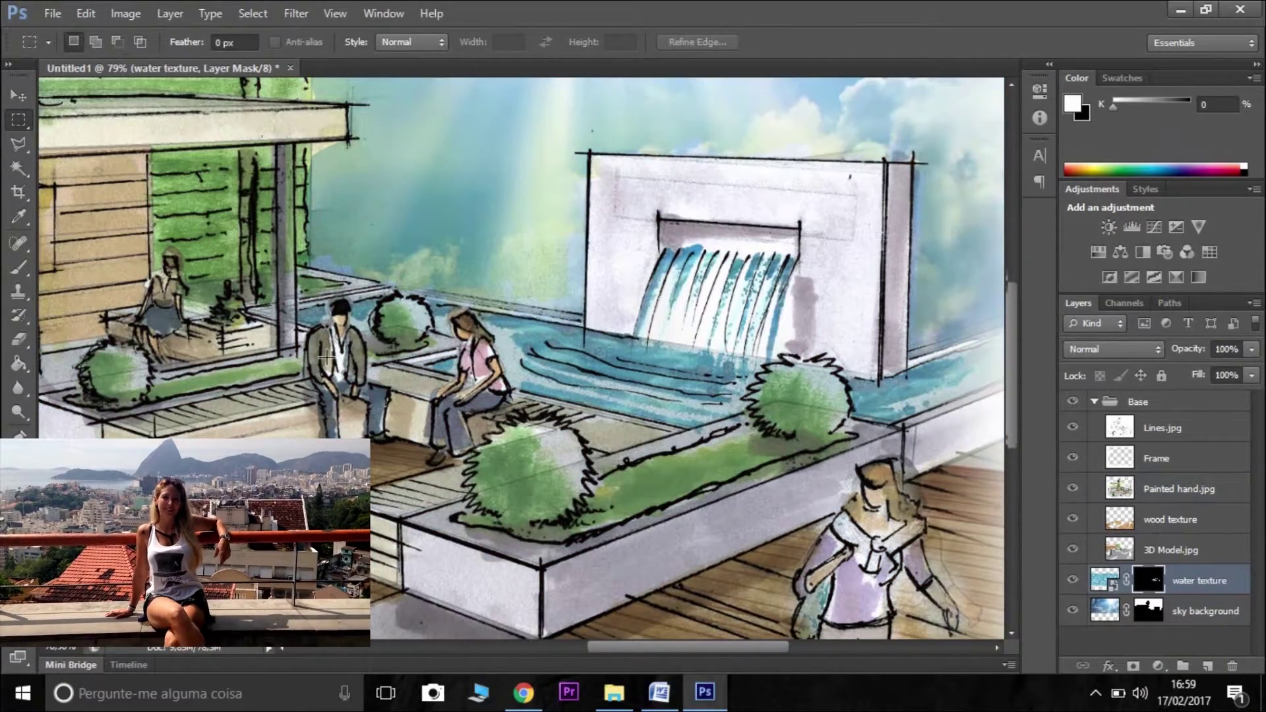
scroll(327, 357, down, 1)
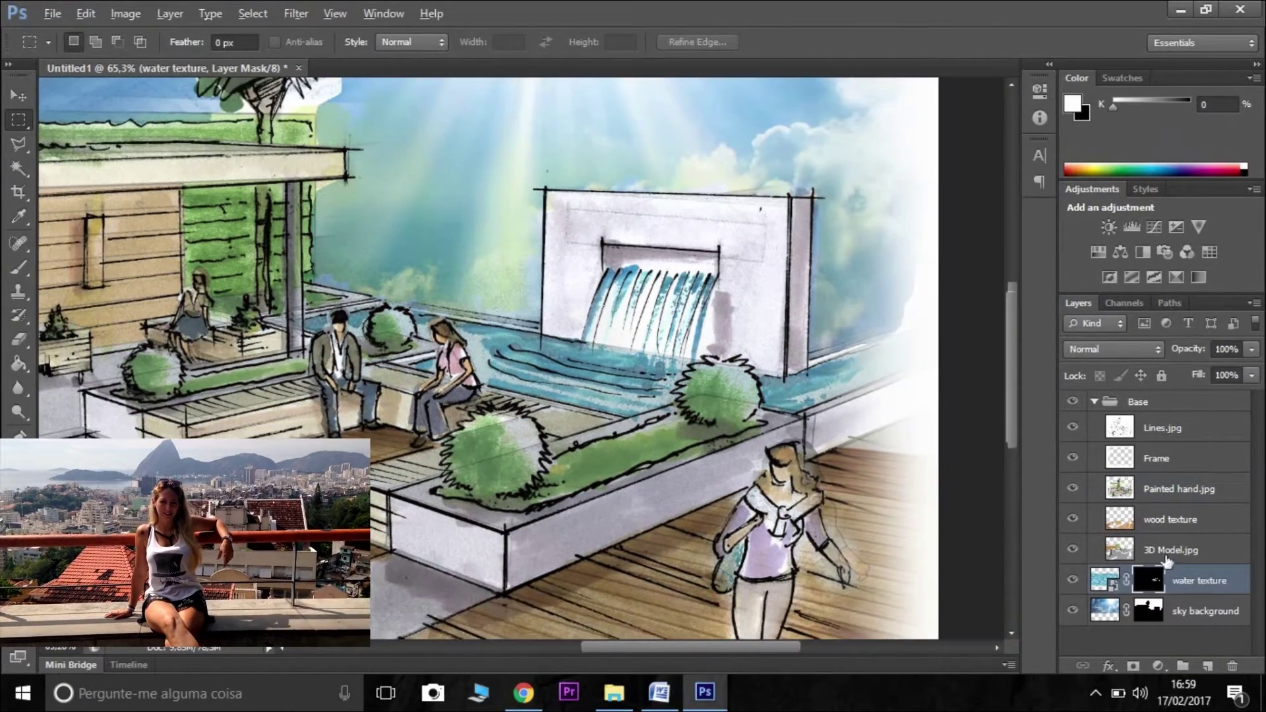
Toggle the water texture layer's visibility to compare the pool with and without the texture
click(1071, 582)
click(1072, 581)
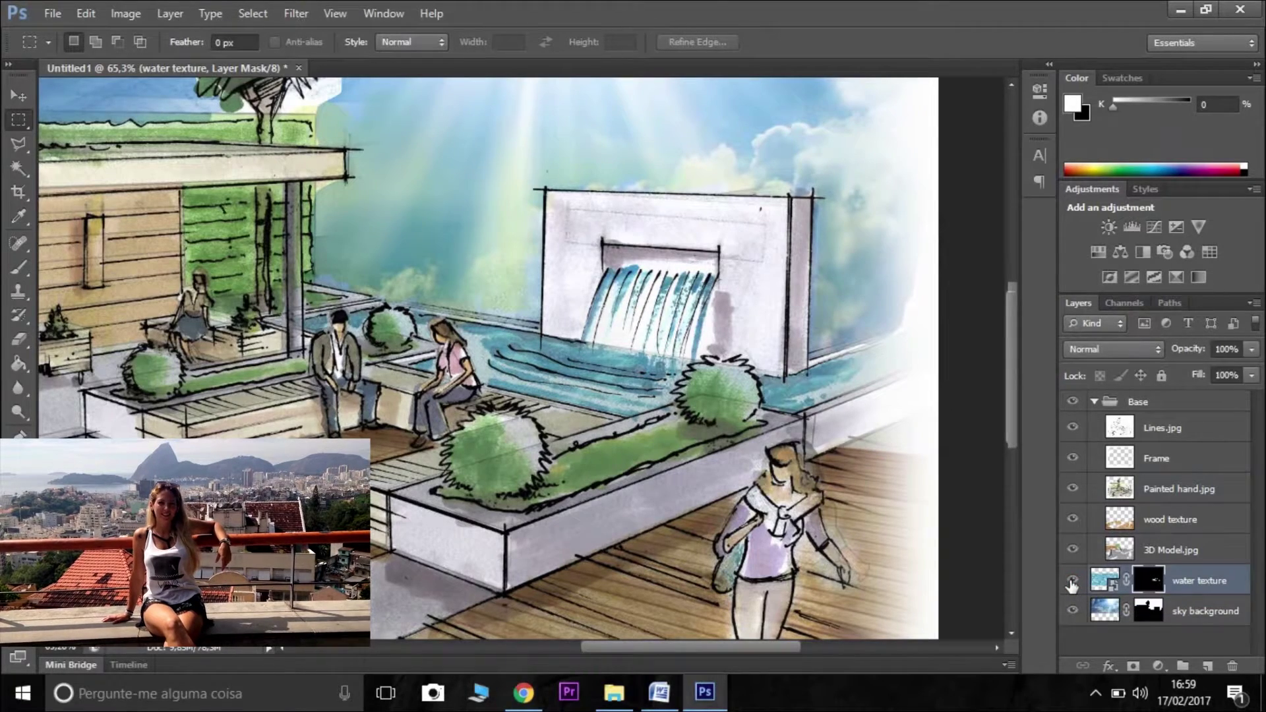
click(1071, 581)
click(1072, 582)
scroll(538, 328, down, 3)
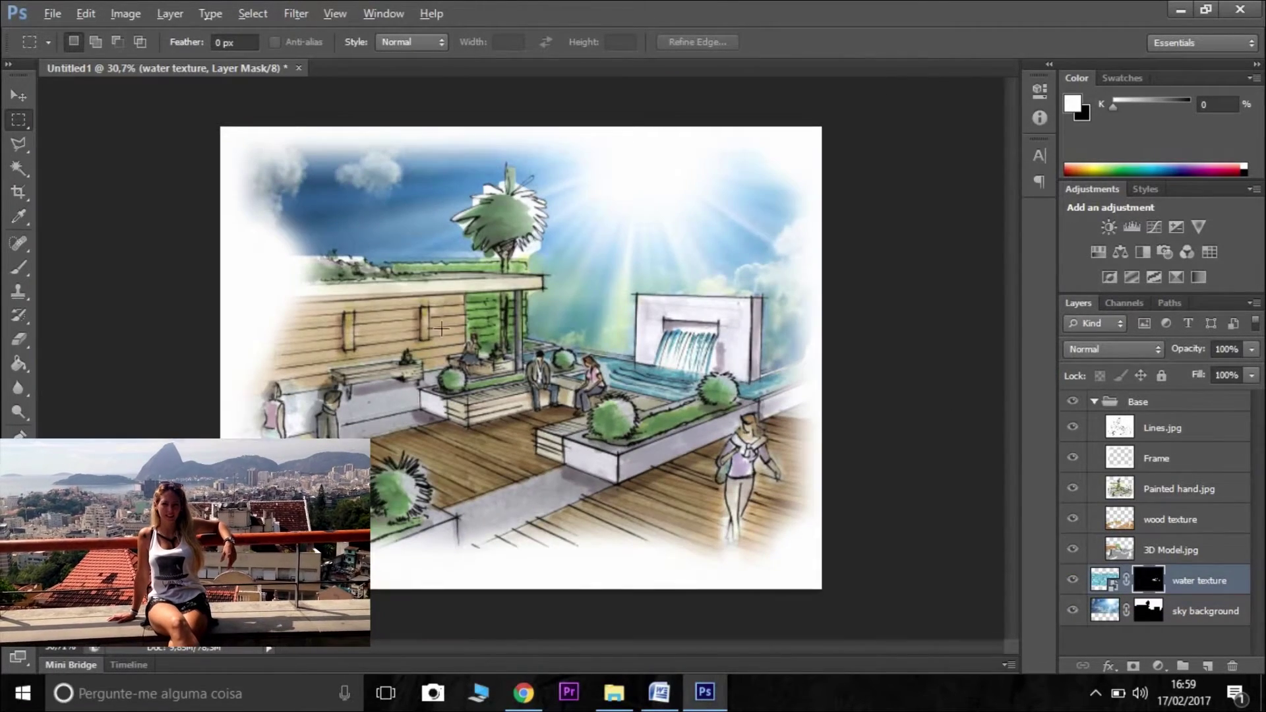
scroll(441, 328, up, 1)
Place the water texture image in the document again, directly above the masked water texture layer
key(ctrl+2)
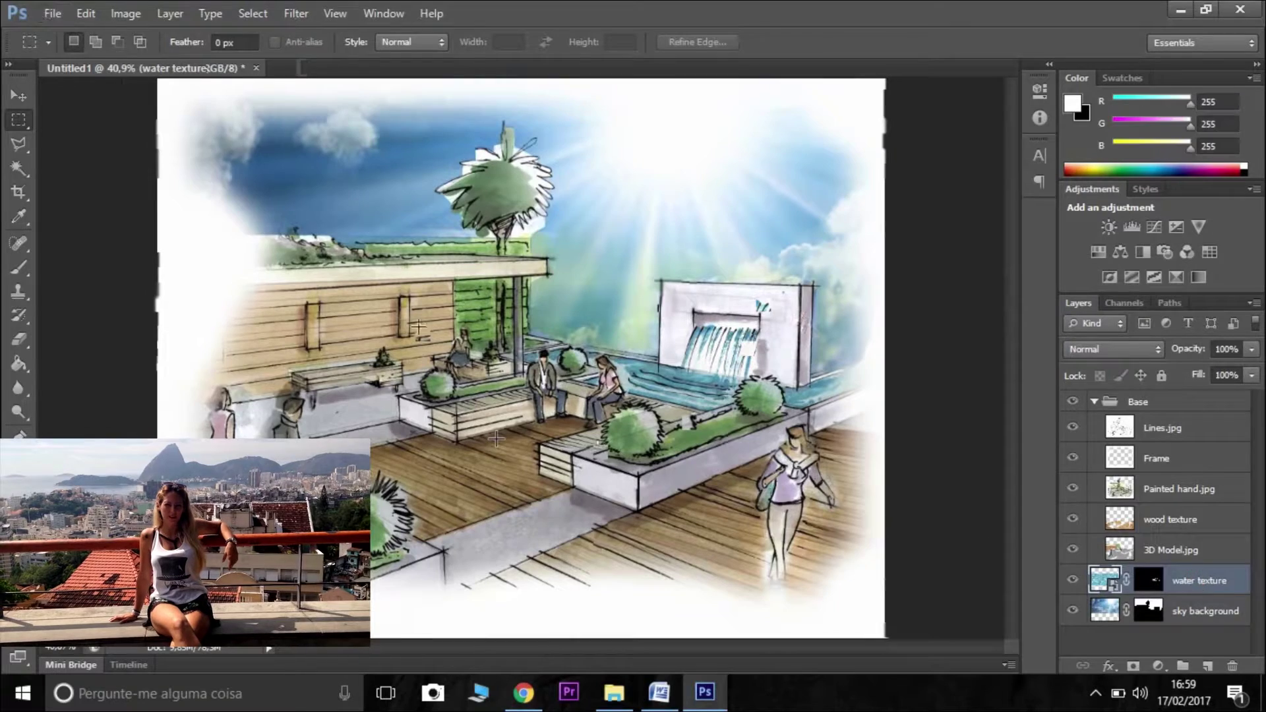
click(53, 13)
click(66, 316)
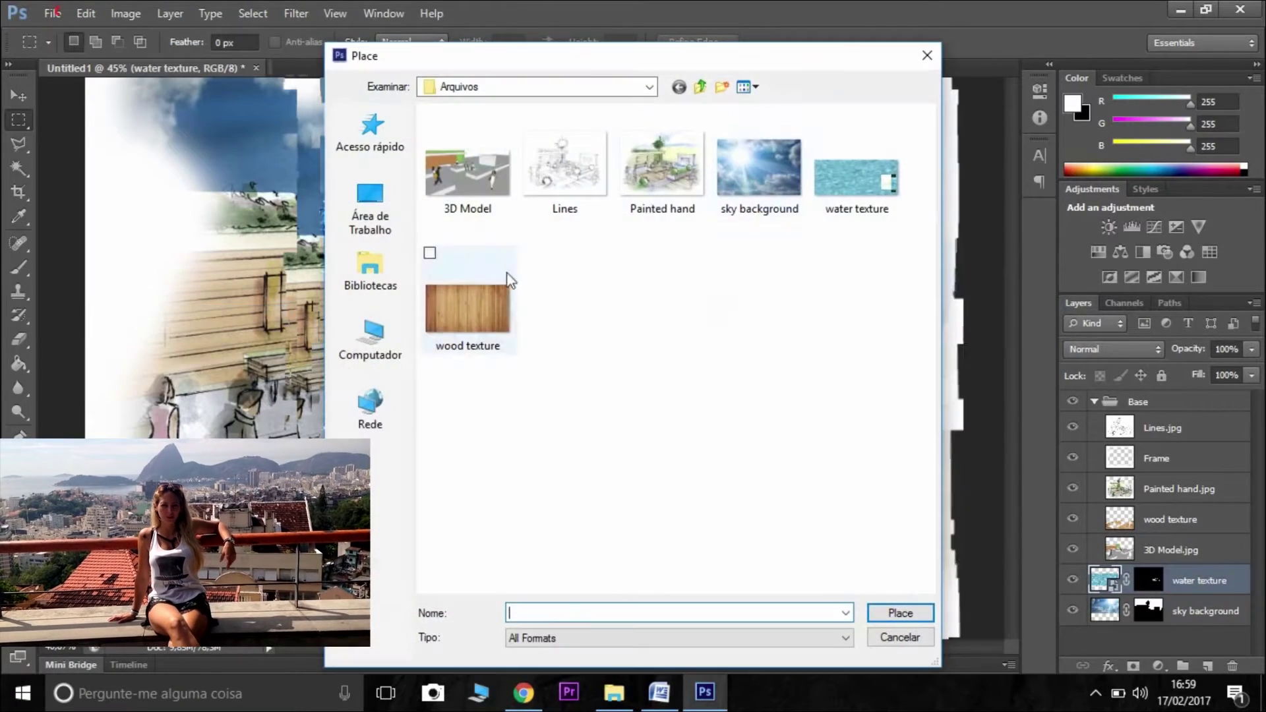
click(832, 154)
click(905, 613)
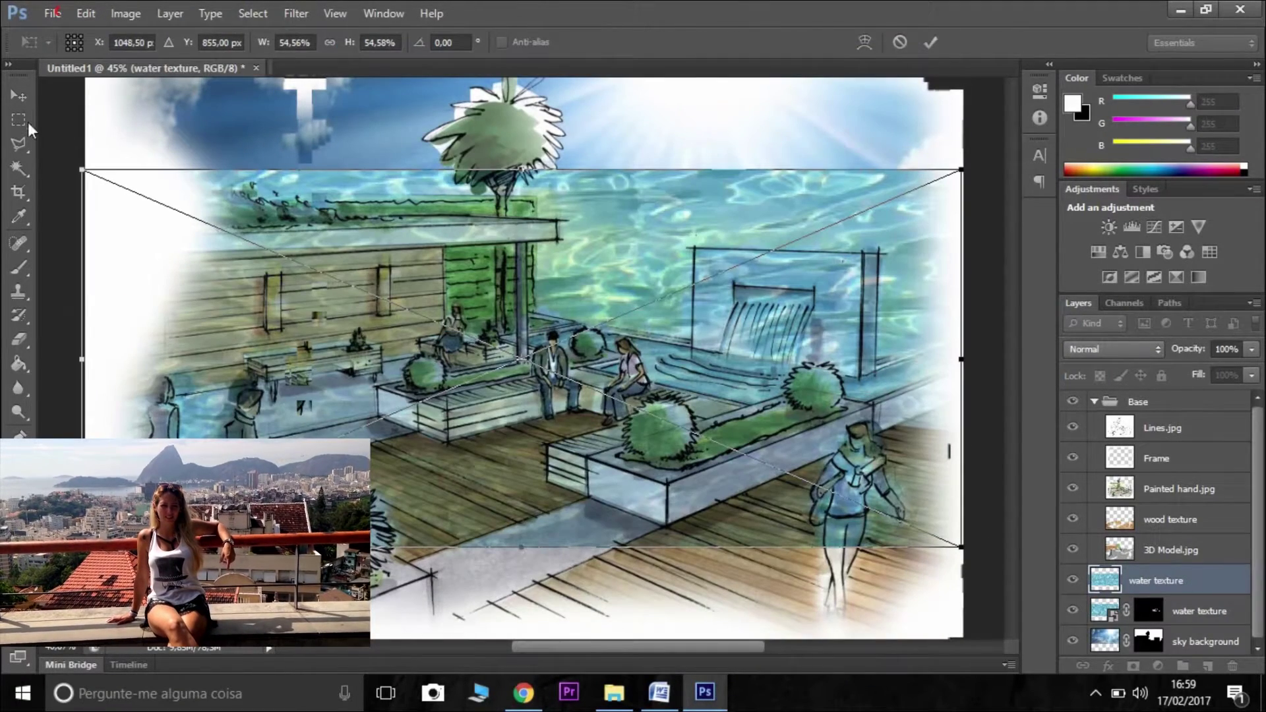
Scale the new water texture down to about 12.6%, position it over the waterfall and confirm the placement
drag(82, 168, 759, 462)
drag(860, 505, 776, 323)
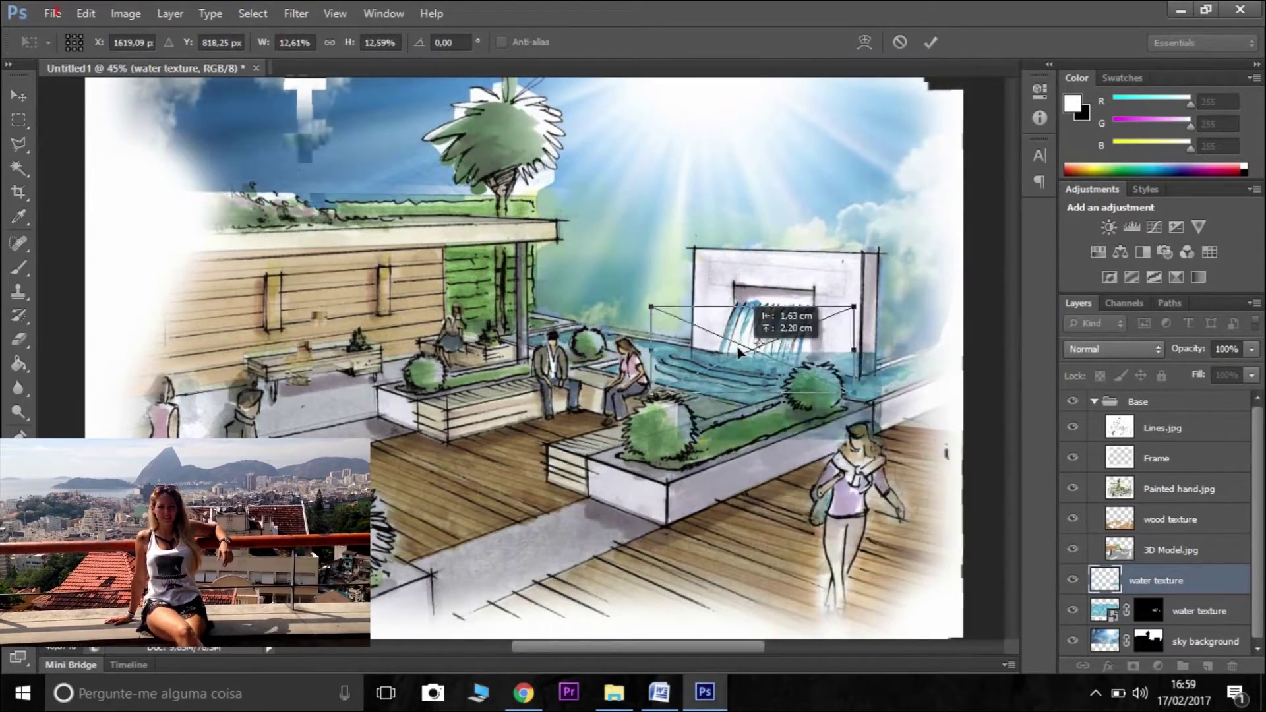
scroll(778, 330, up, 5)
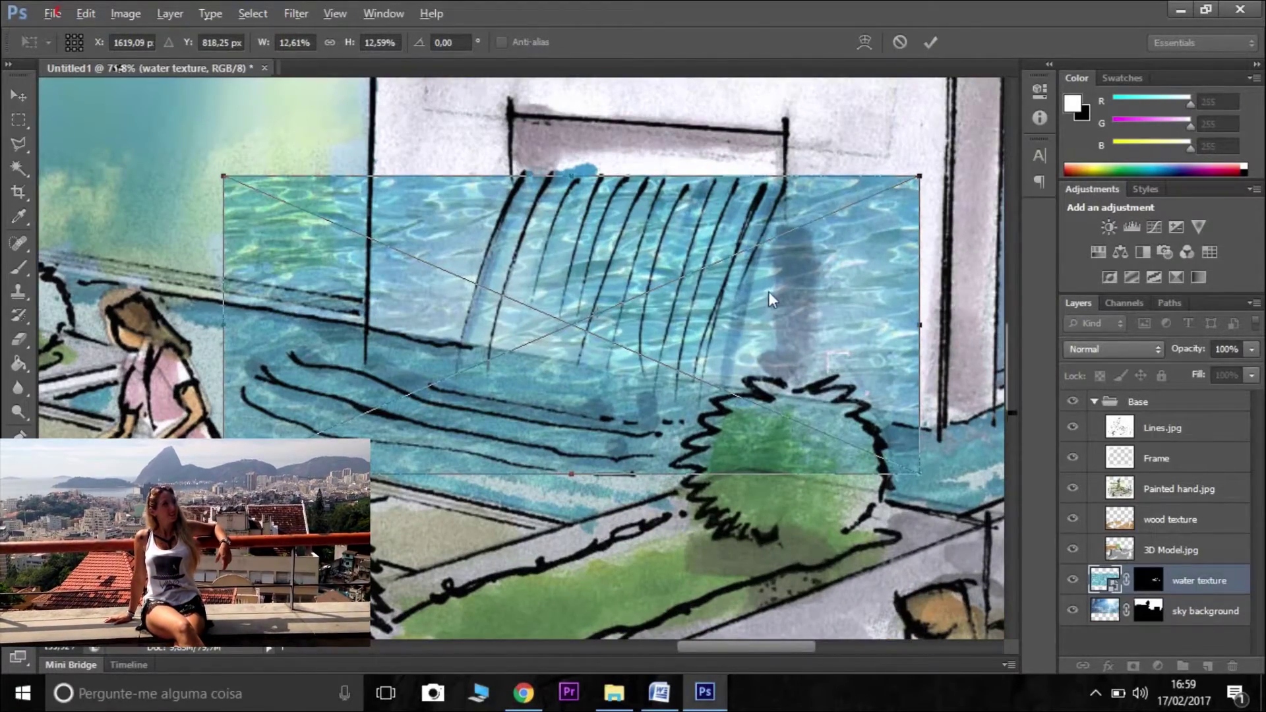
drag(700, 221, 732, 202)
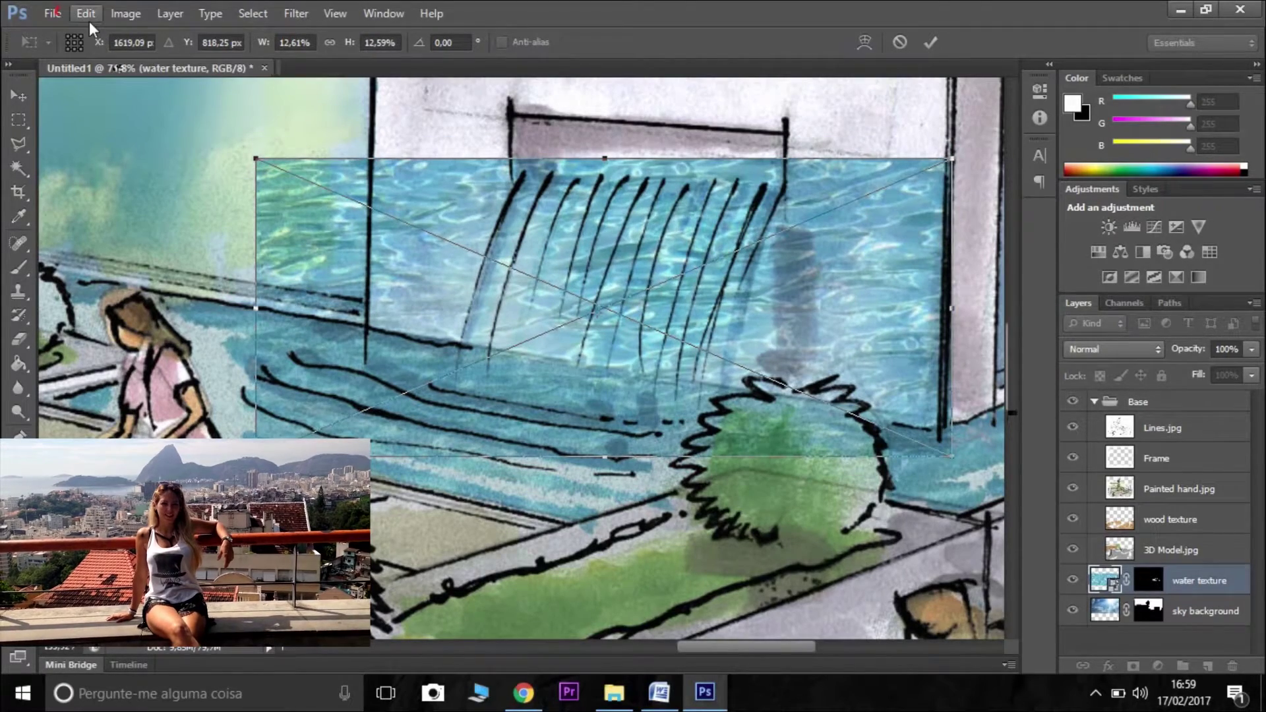
click(210, 14)
mouse_move(125, 13)
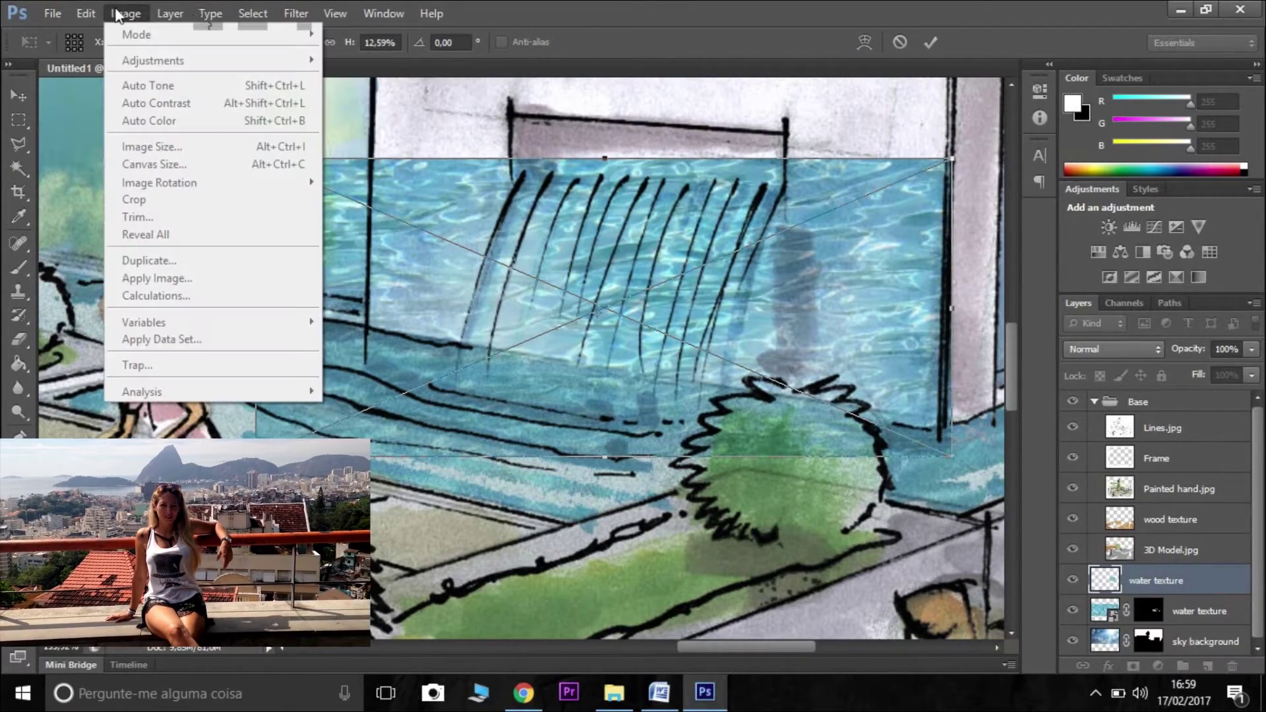
click(588, 211)
click(18, 119)
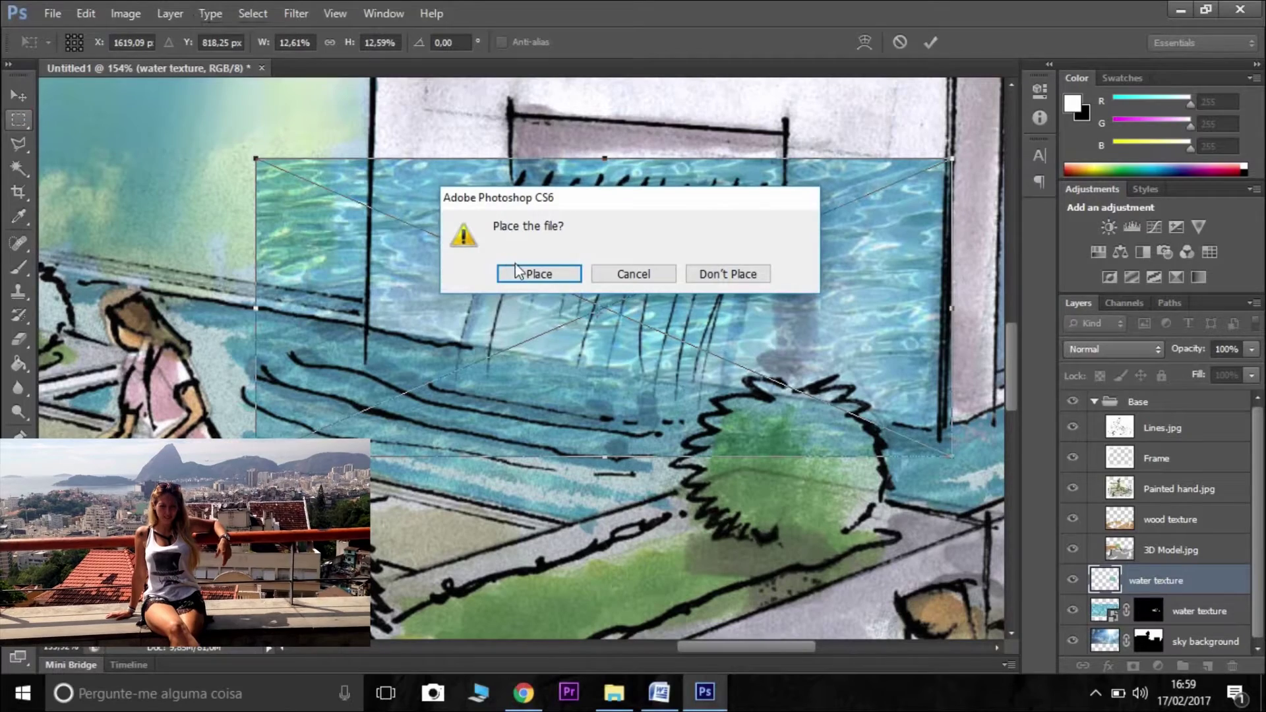
click(539, 274)
Try to fit the new water texture to the waterfall with a Perspective transform, narrowing its upper edge to the spout's width
click(128, 13)
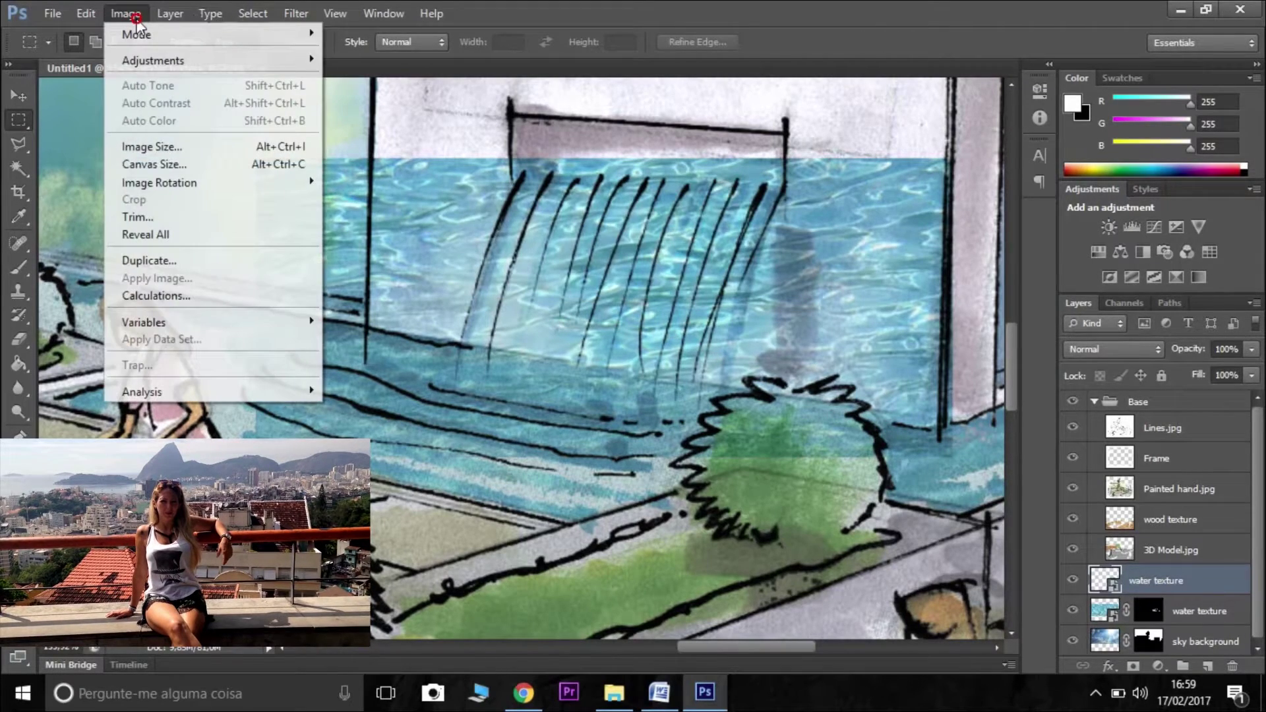
mouse_move(97, 15)
mouse_move(274, 356)
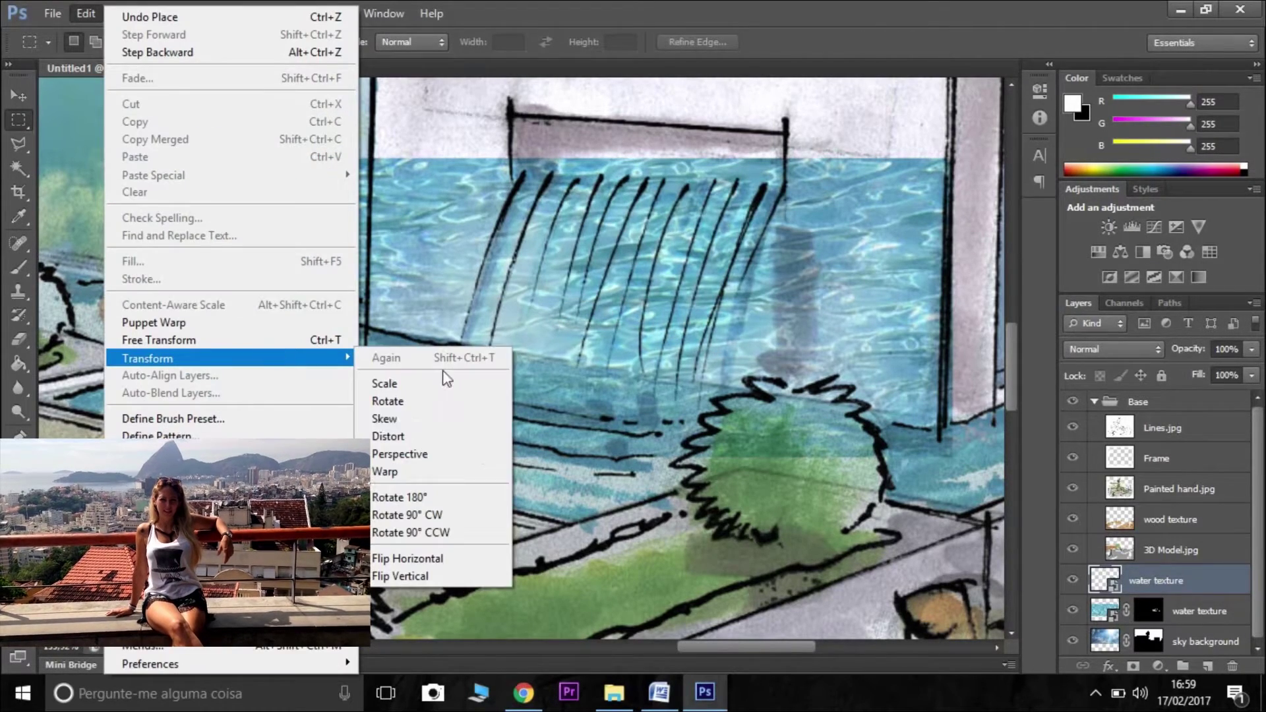
click(486, 452)
drag(605, 159, 669, 159)
scroll(339, 361, down, 2)
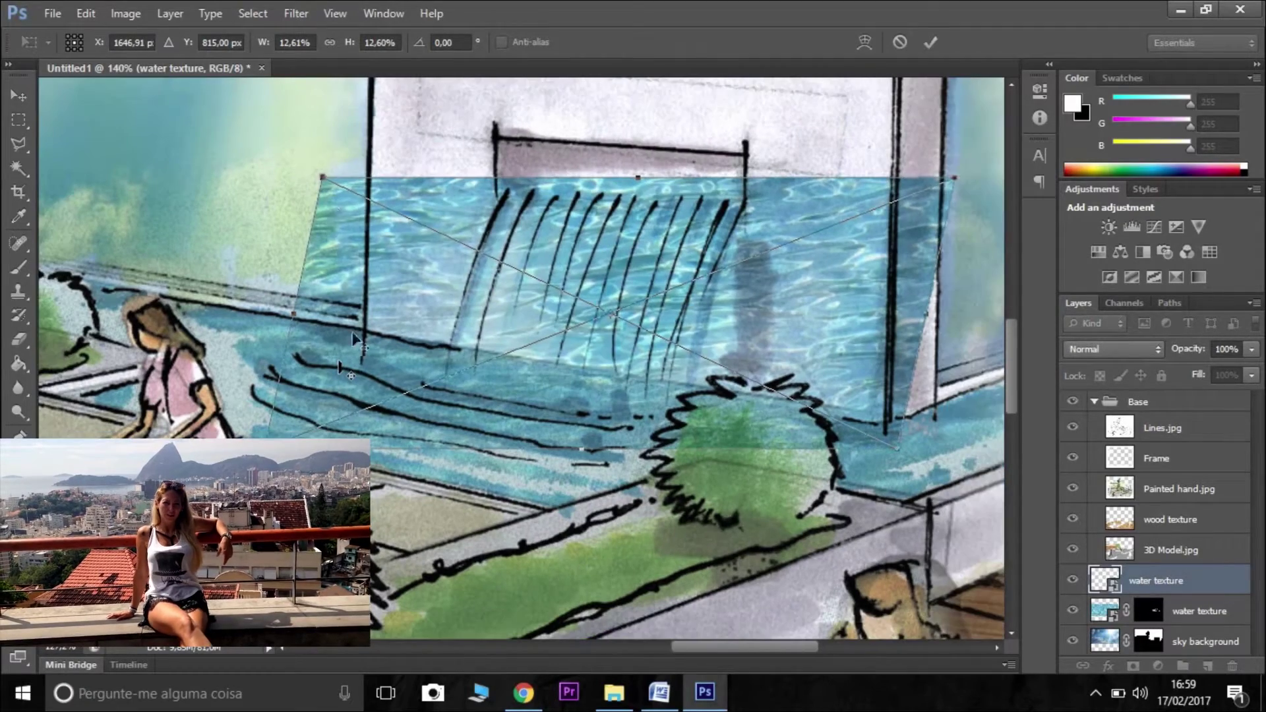
drag(323, 193, 334, 172)
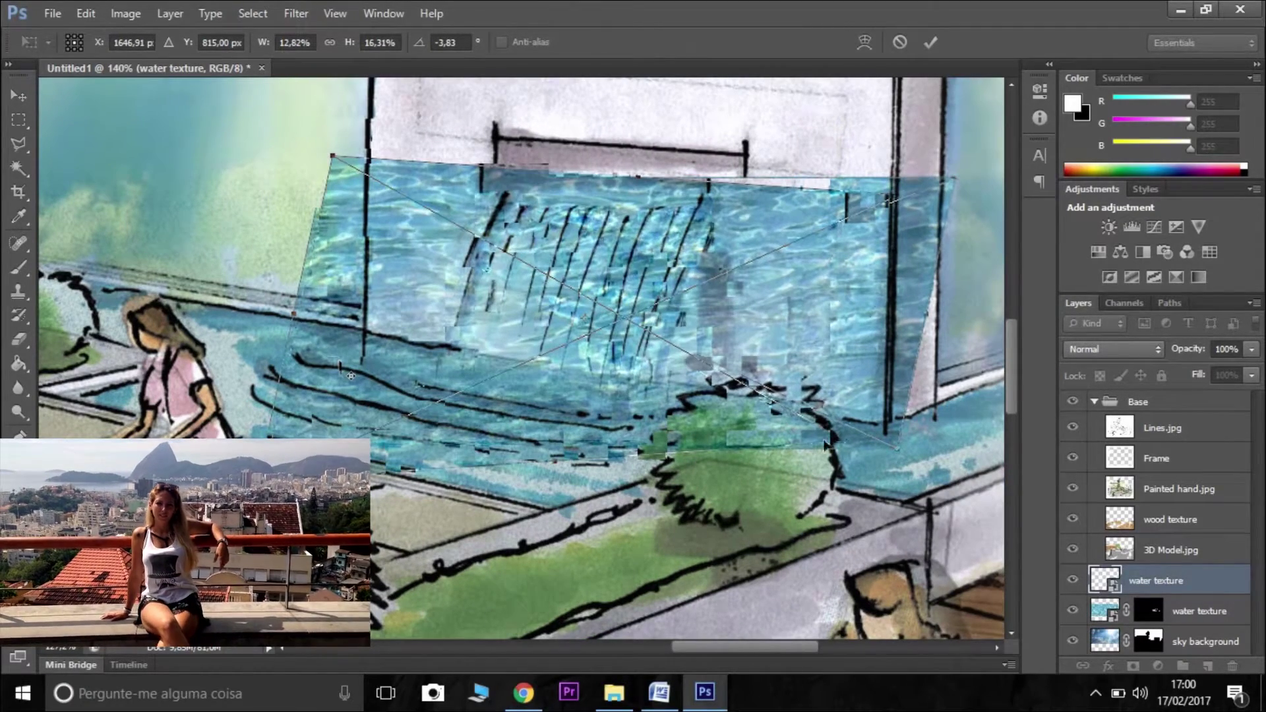
drag(849, 447, 865, 462)
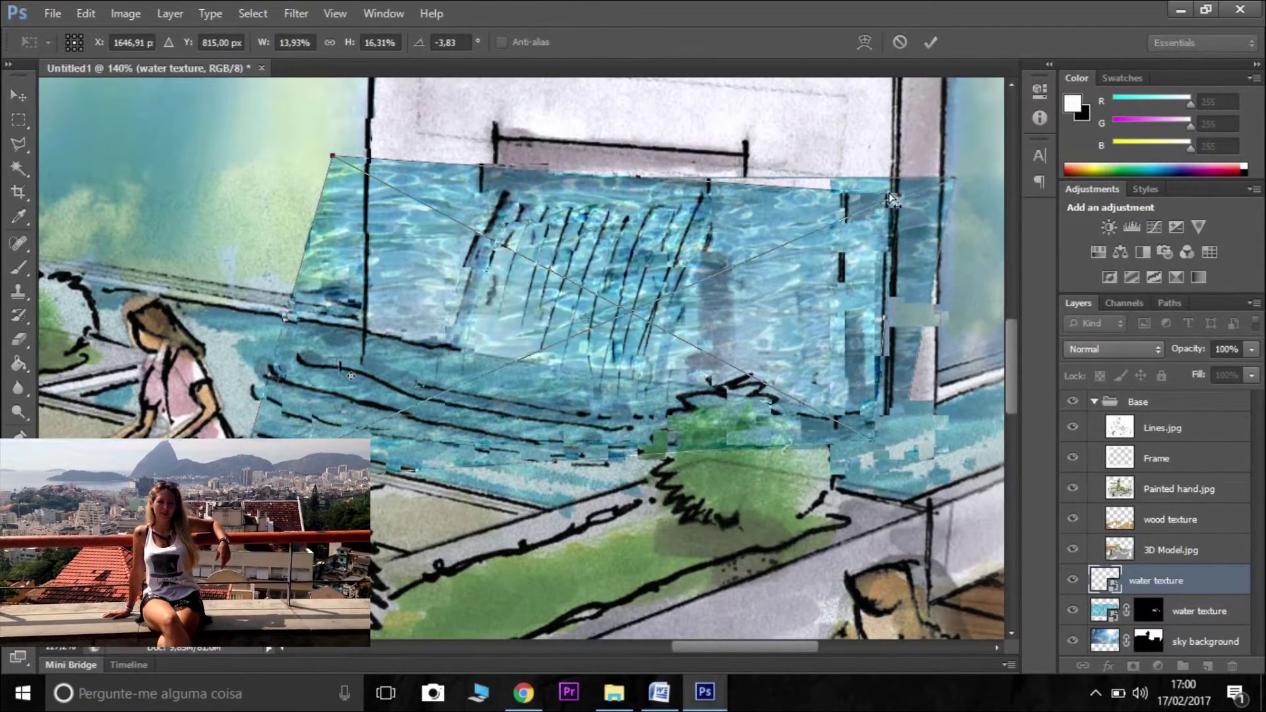
drag(894, 199, 719, 198)
scroll(646, 186, down, 1)
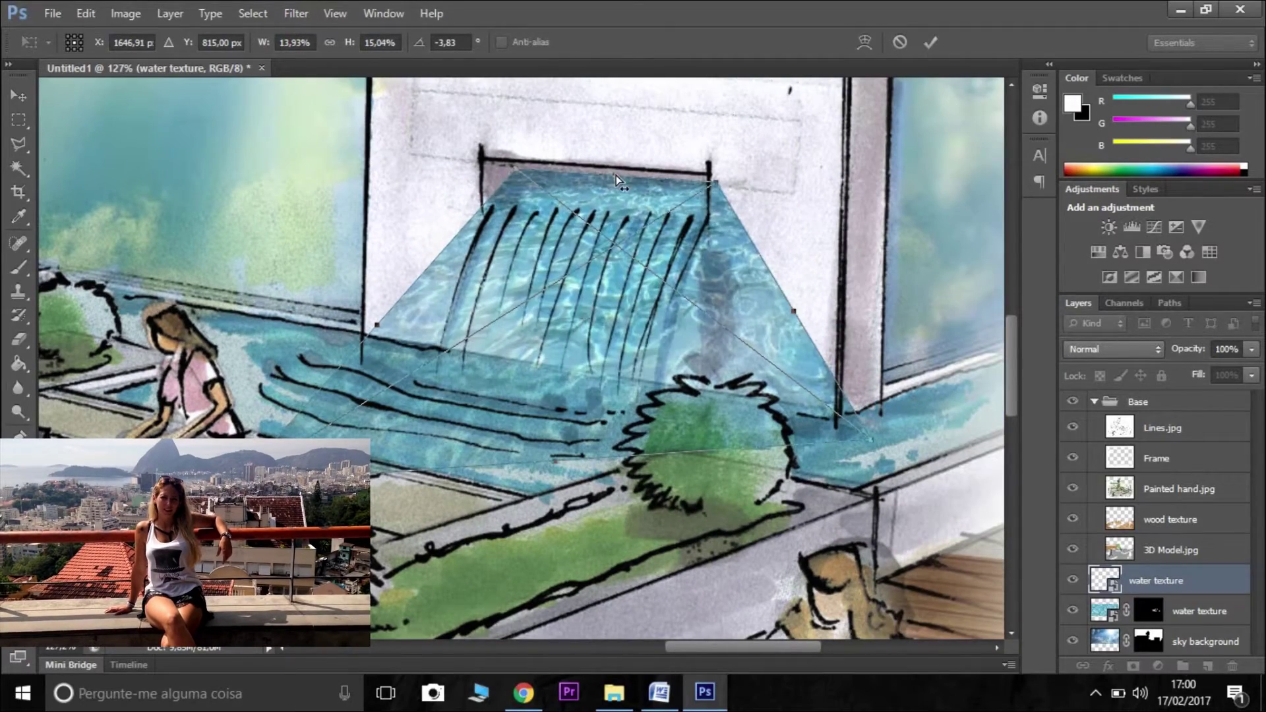
drag(616, 176, 595, 173)
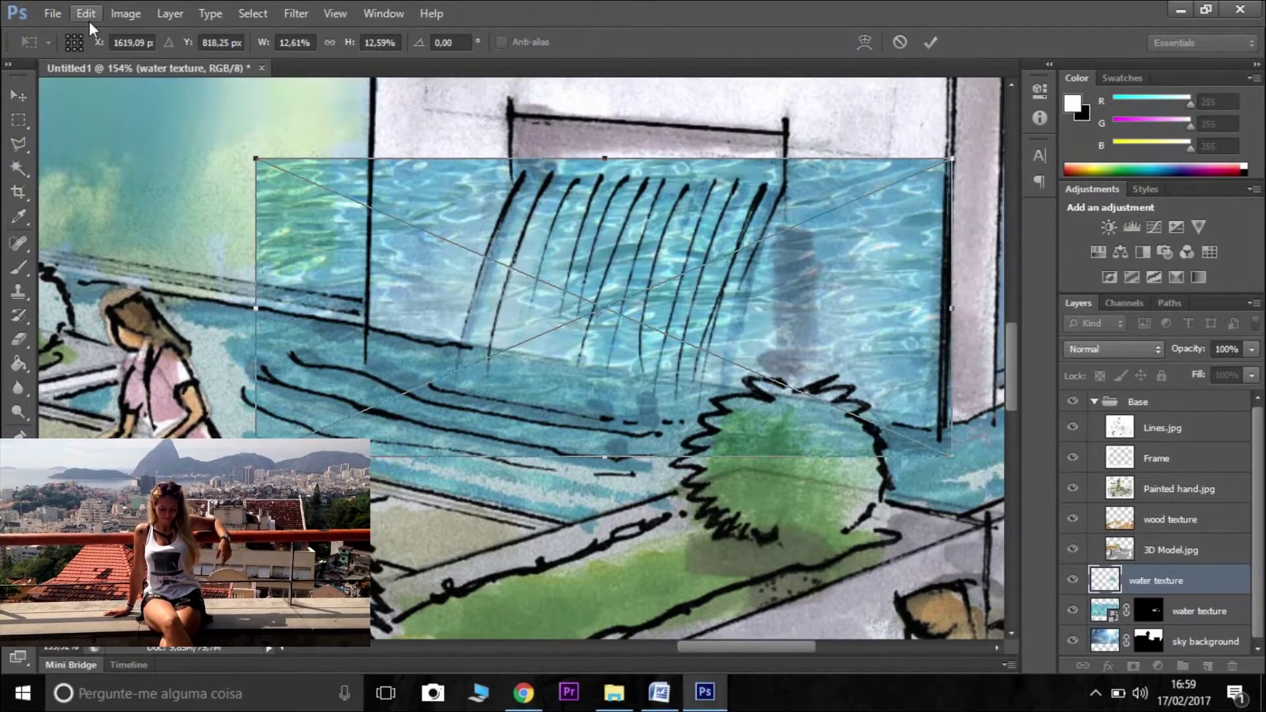
Confirm the placement of the scaled water texture over the waterfall
click(208, 15)
mouse_move(117, 15)
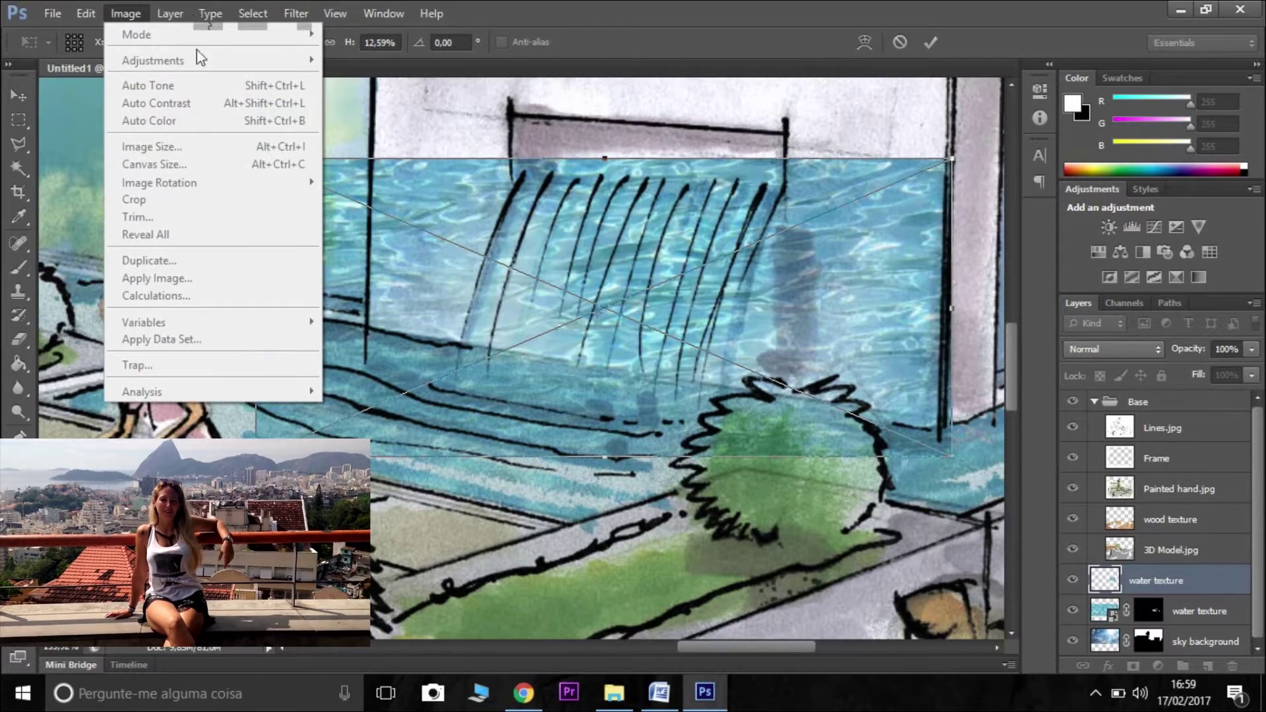
click(735, 265)
click(20, 96)
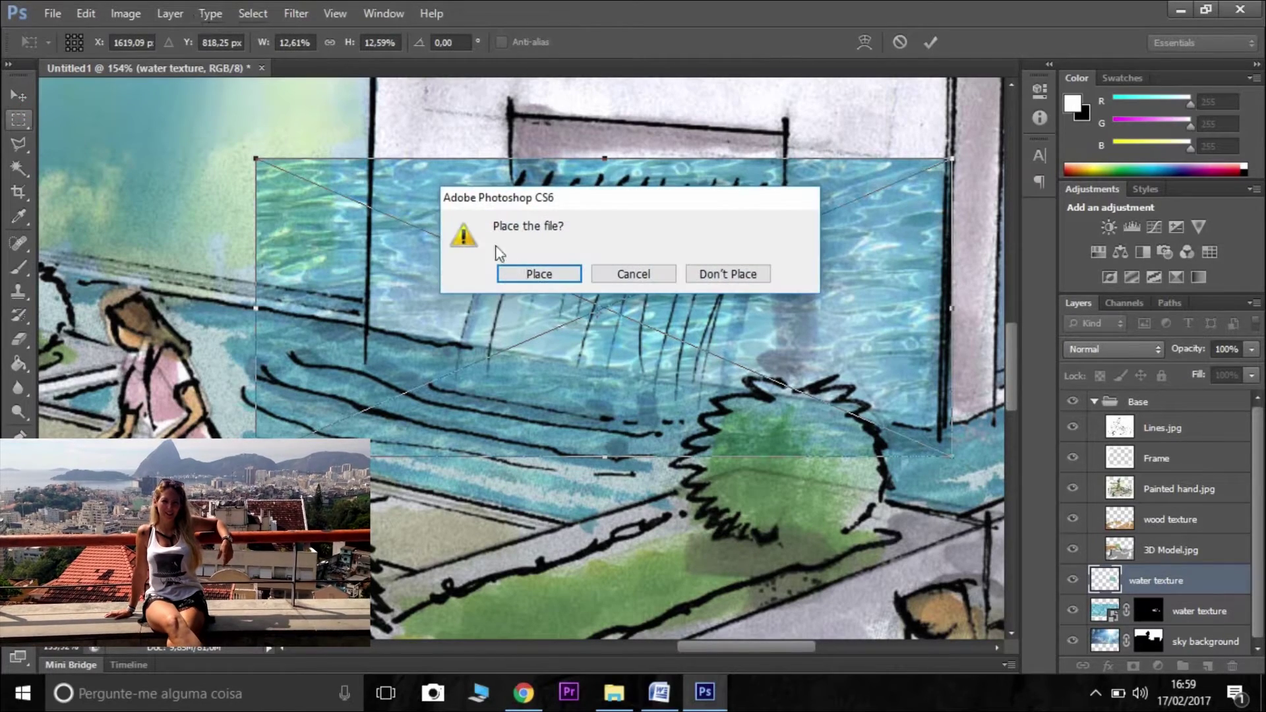
click(518, 273)
Start a Perspective transform on the new water texture and skew its upper edge toward the waterfall spout
click(125, 14)
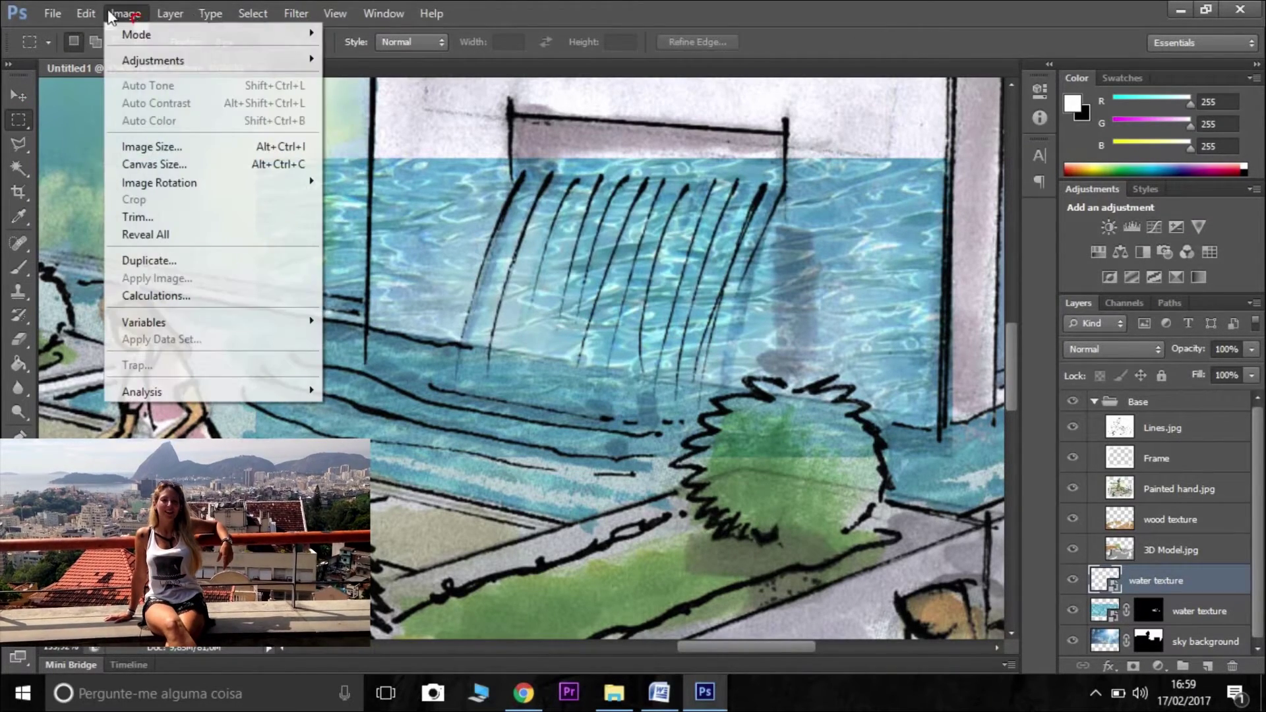
mouse_move(86, 13)
mouse_move(268, 355)
click(486, 455)
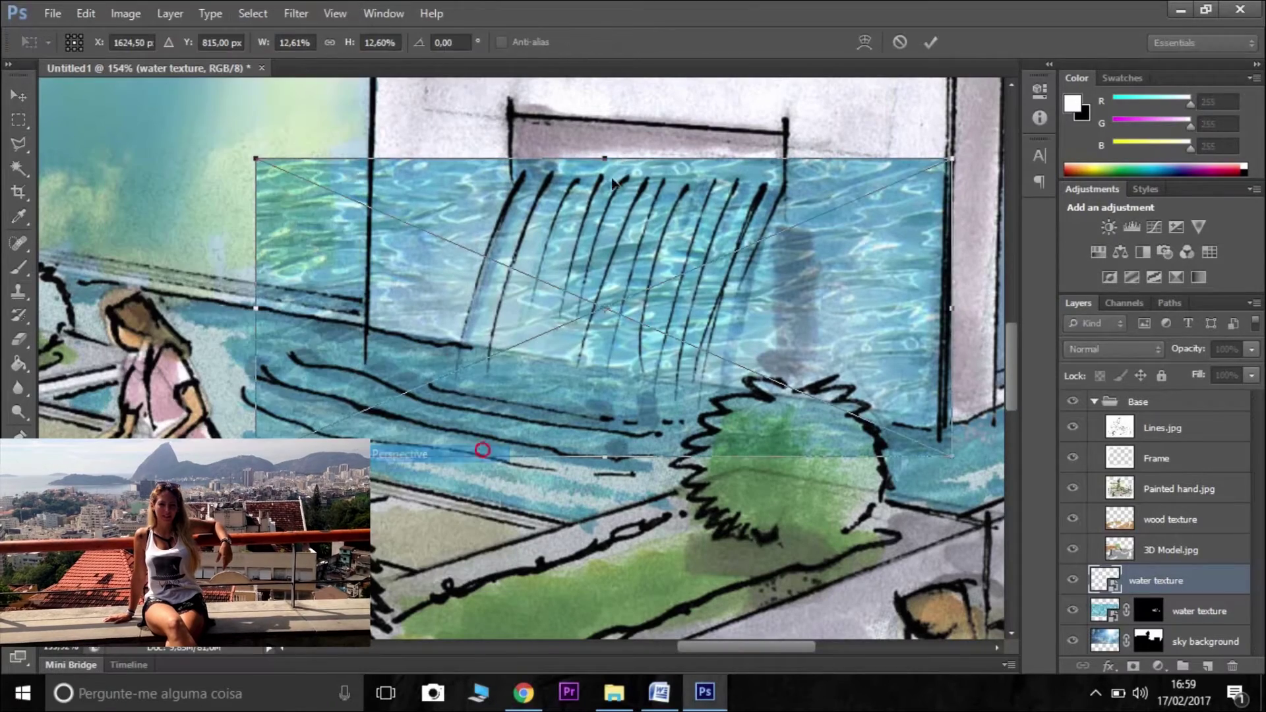
drag(605, 159, 668, 159)
scroll(343, 367, down, 1)
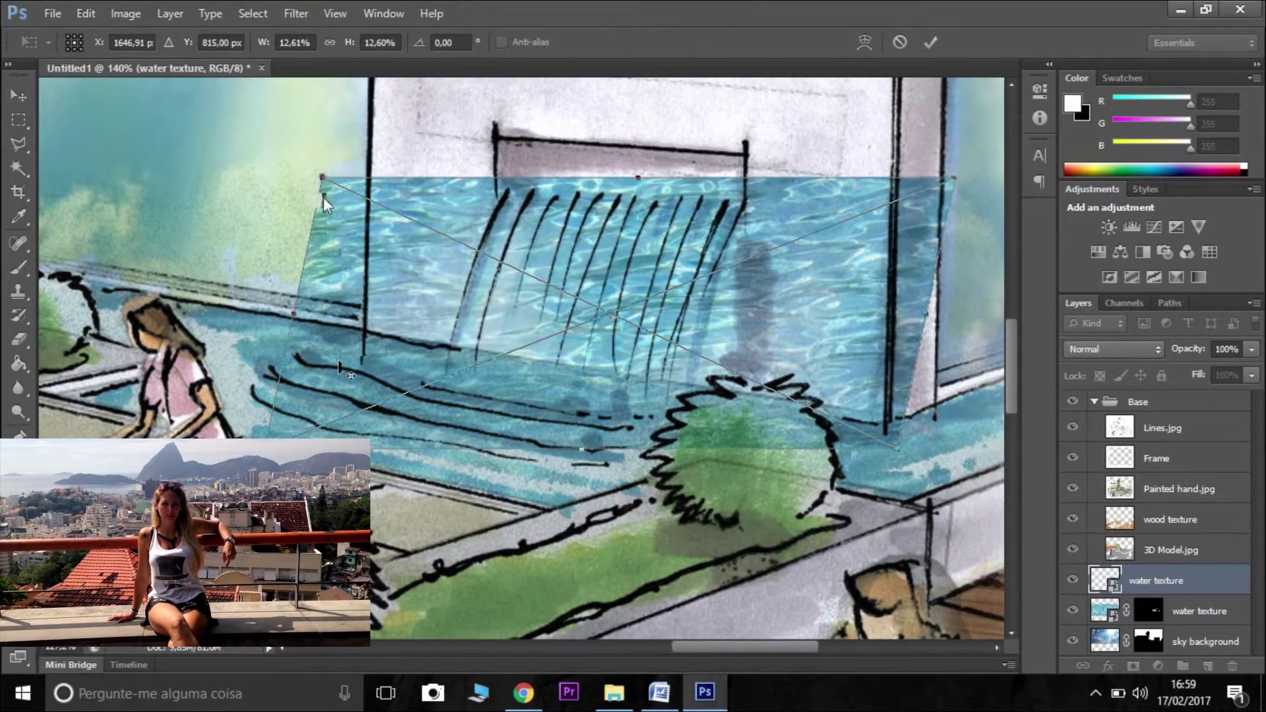
drag(323, 197, 333, 174)
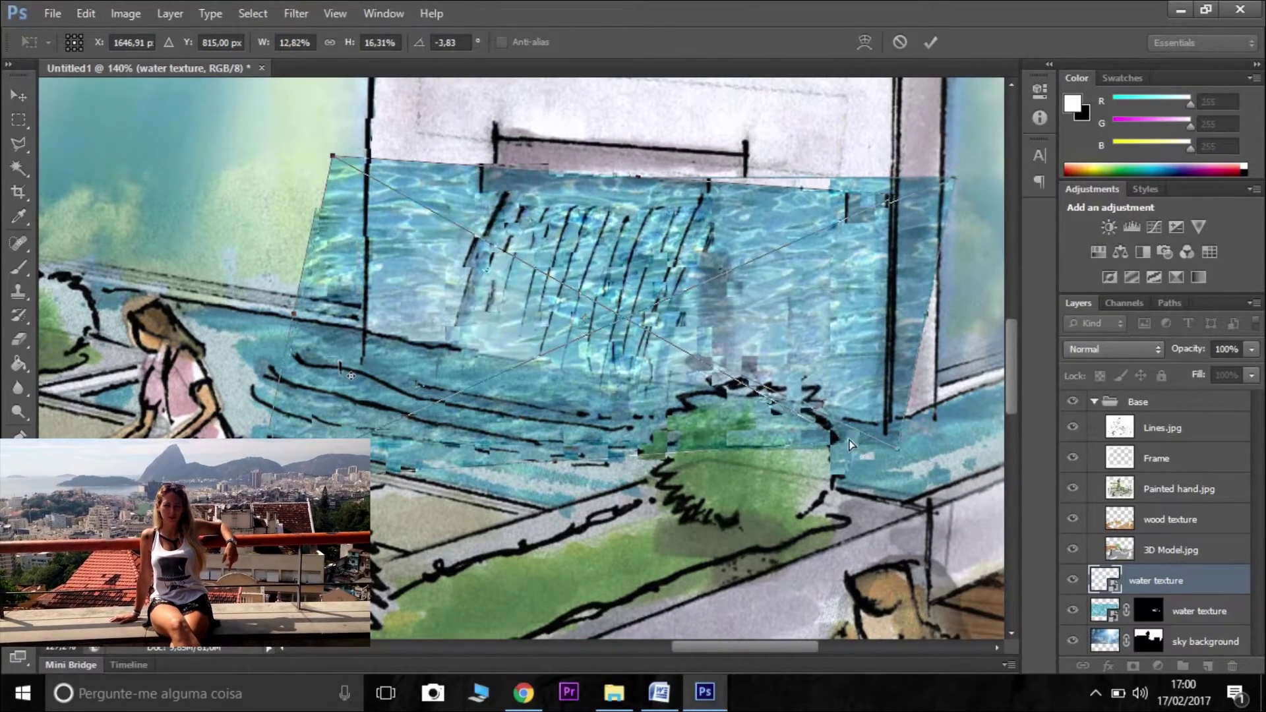
Reshape the water texture's corners so it fits between the waterfall spout and the pool, and apply the transform
drag(850, 443, 873, 465)
drag(900, 195, 715, 211)
drag(616, 175, 589, 176)
drag(234, 482, 311, 429)
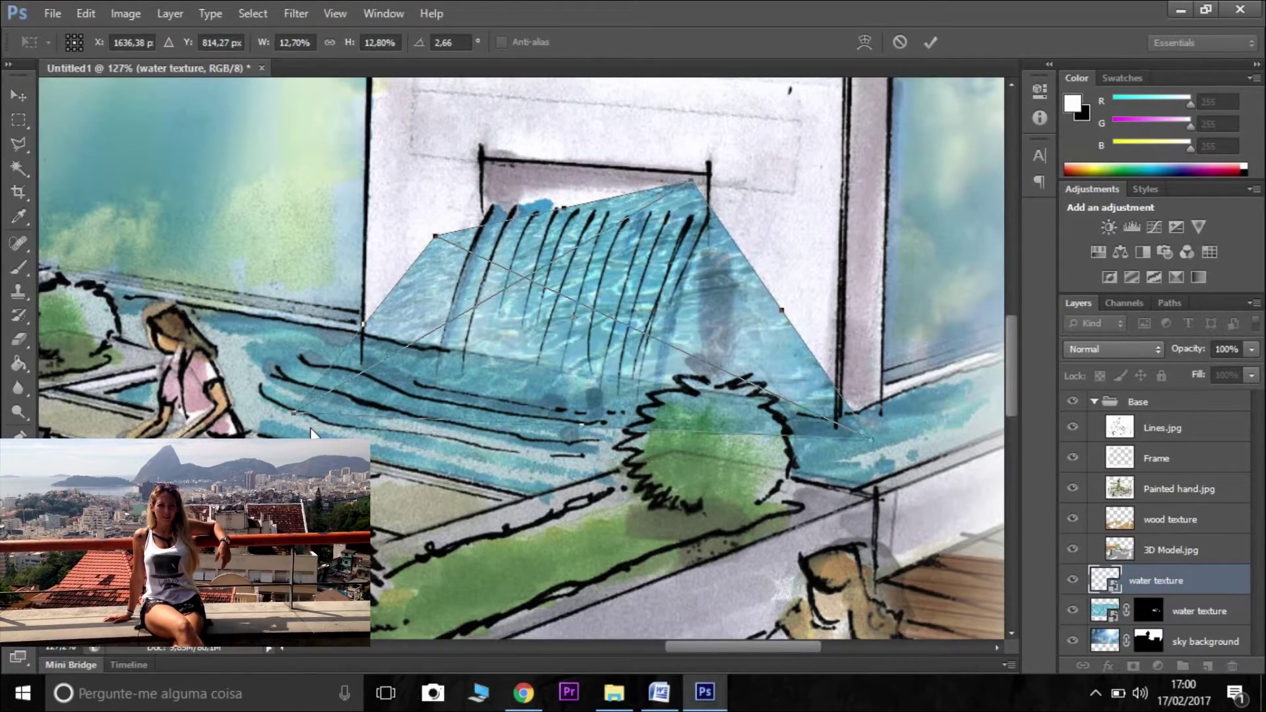
key(ctrl+z)
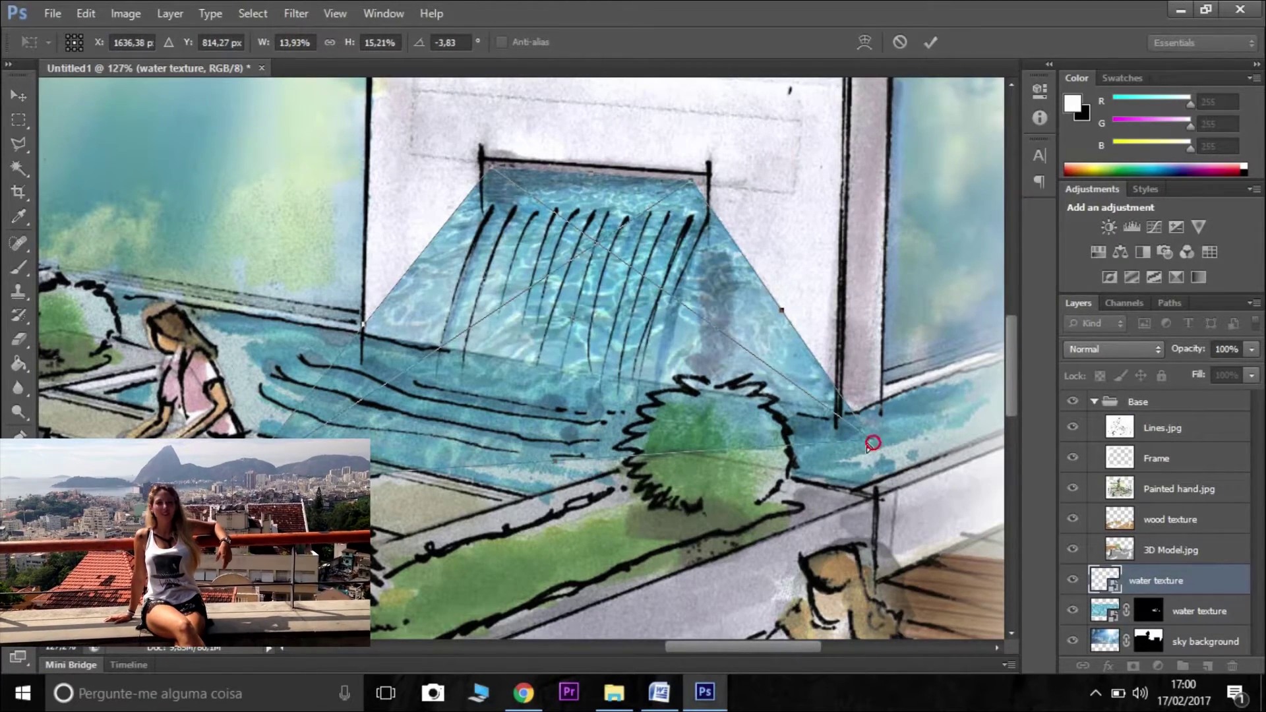
drag(872, 443, 712, 445)
drag(652, 253, 652, 256)
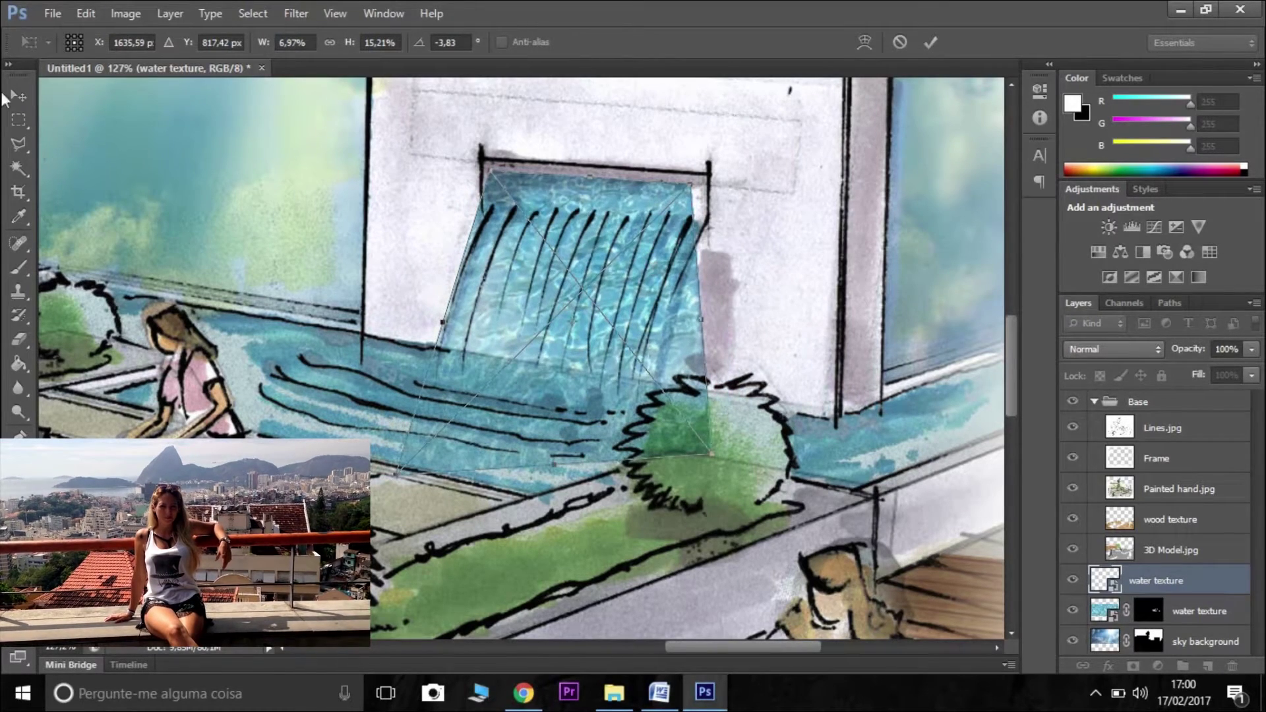
click(19, 120)
click(554, 271)
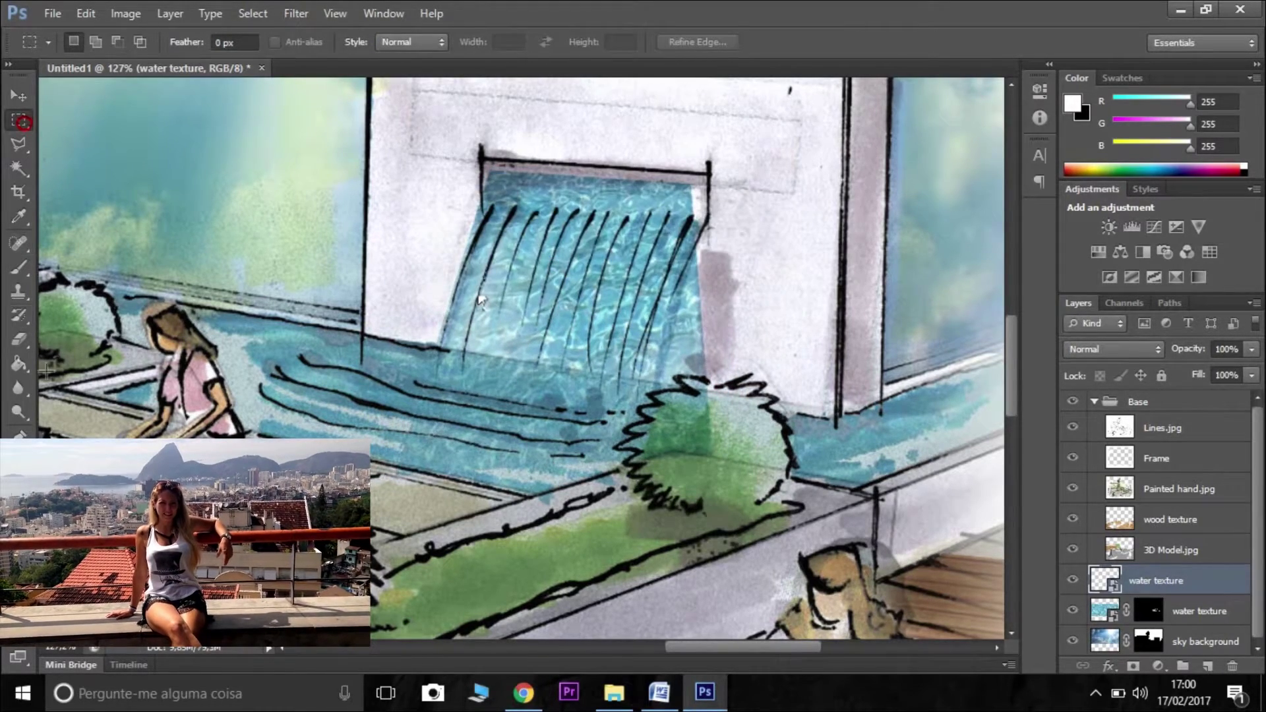
Rasterize the new water texture layer, erase the parts spilling beyond the waterfall, and softly erase a highlight within the falling water
click(20, 339)
click(247, 144)
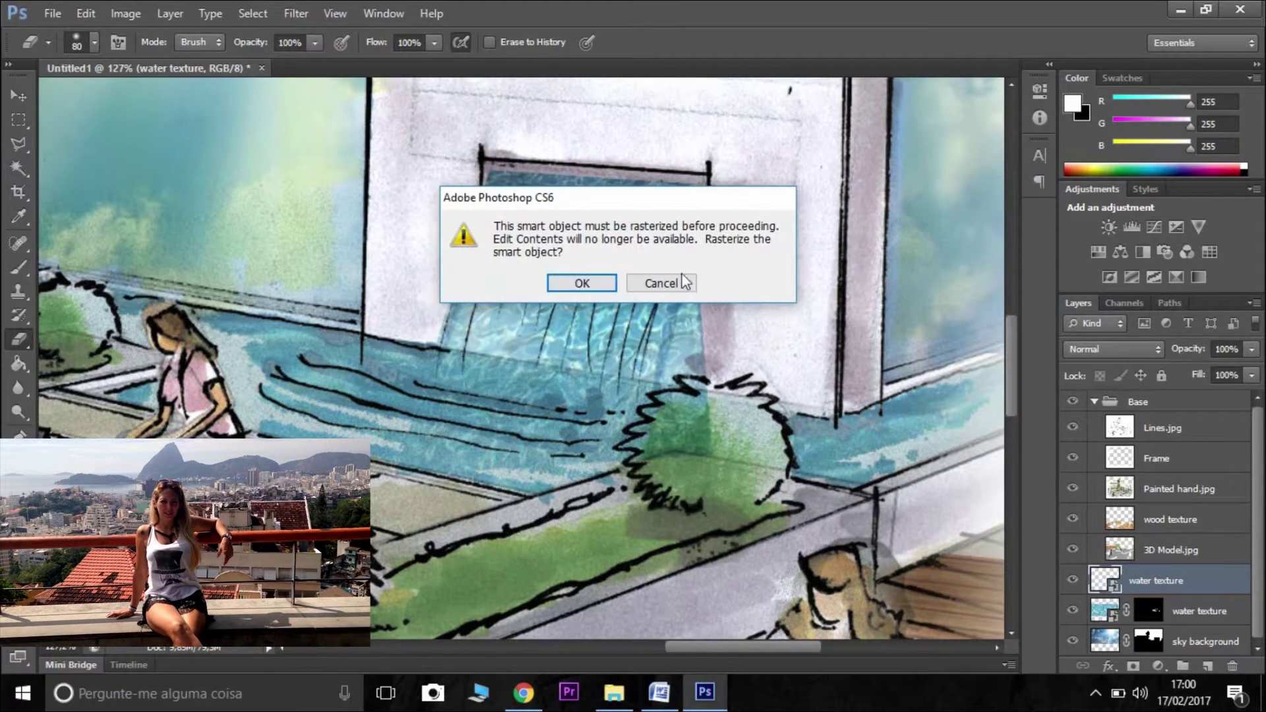
click(580, 283)
drag(487, 172, 557, 177)
drag(716, 254, 669, 441)
drag(353, 386, 452, 449)
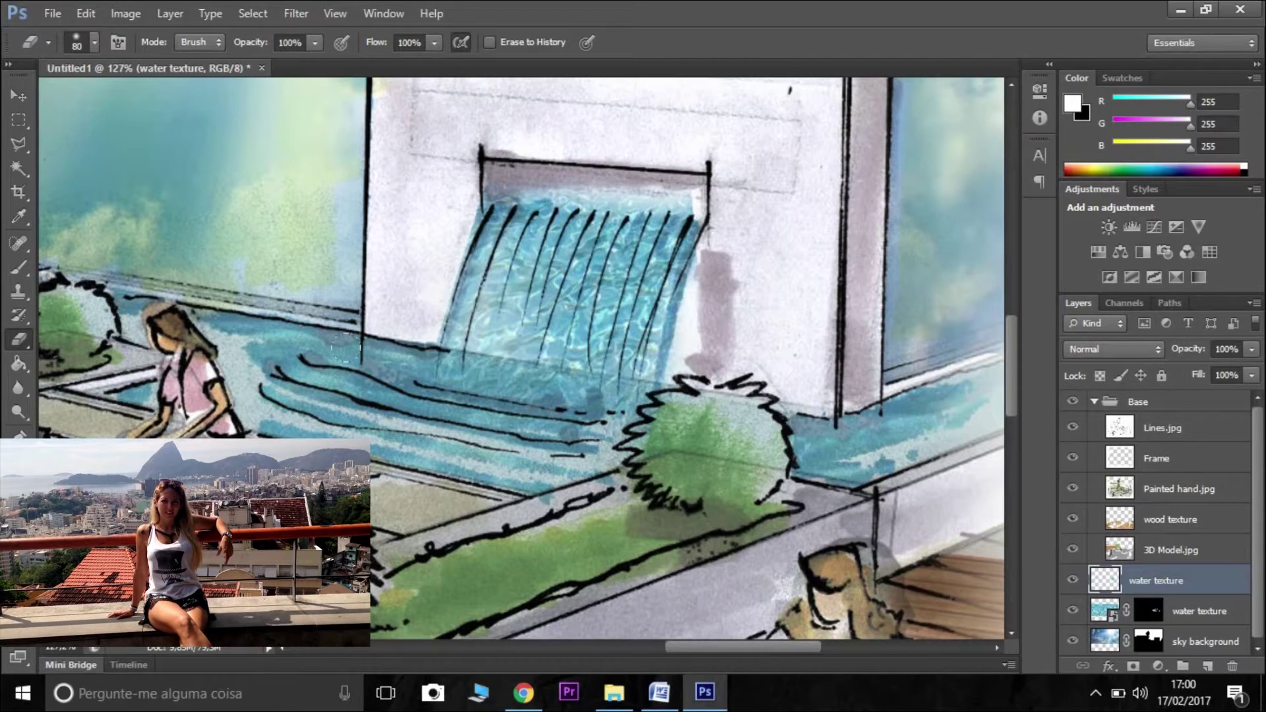
mouse_move(481, 310)
mouse_down()
mouse_move(534, 330)
mouse_move(633, 263)
mouse_up()
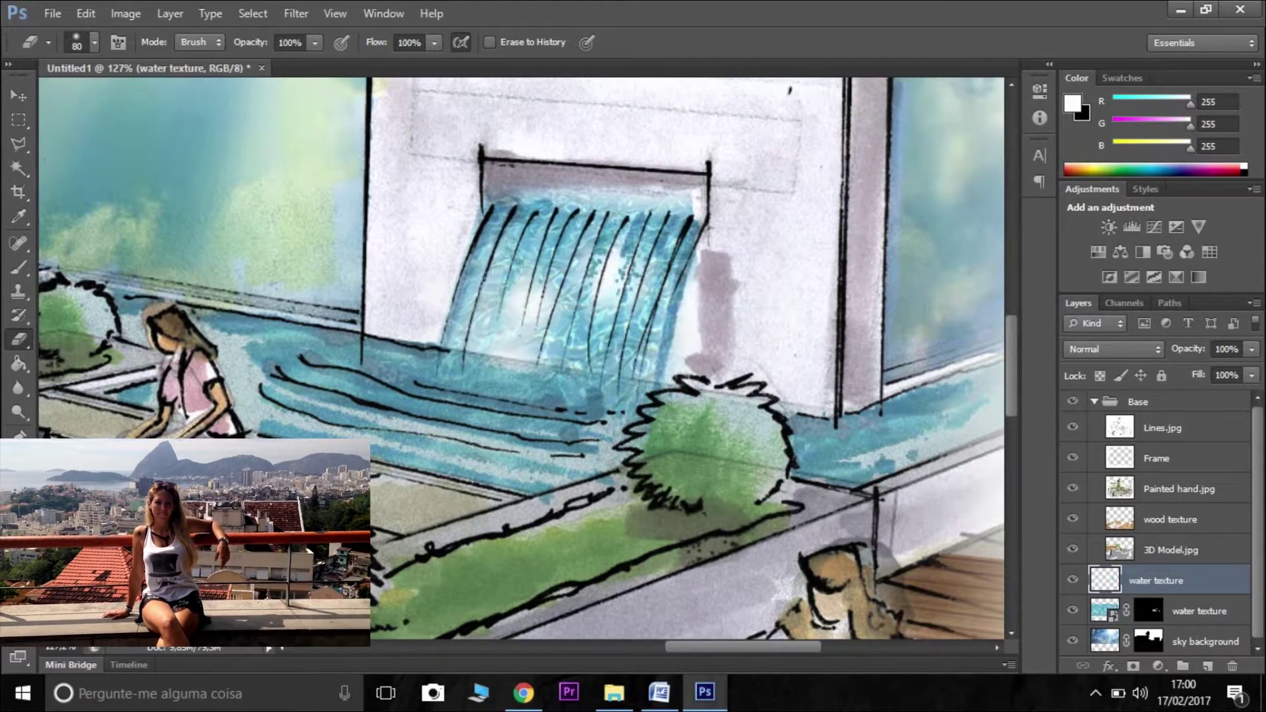
key(ctrl+z)
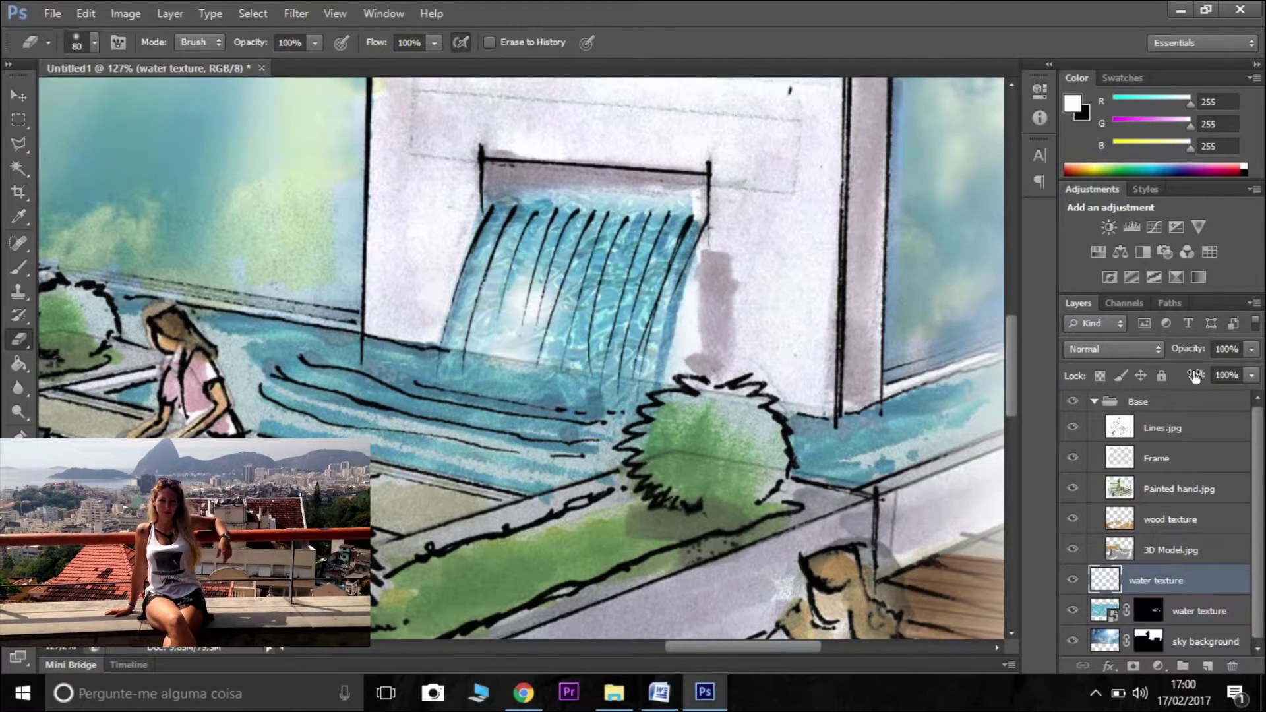
Lower the waterfall water texture layer's opacity to 80%
click(1251, 349)
drag(1251, 369, 1232, 369)
scroll(805, 274, down, 5)
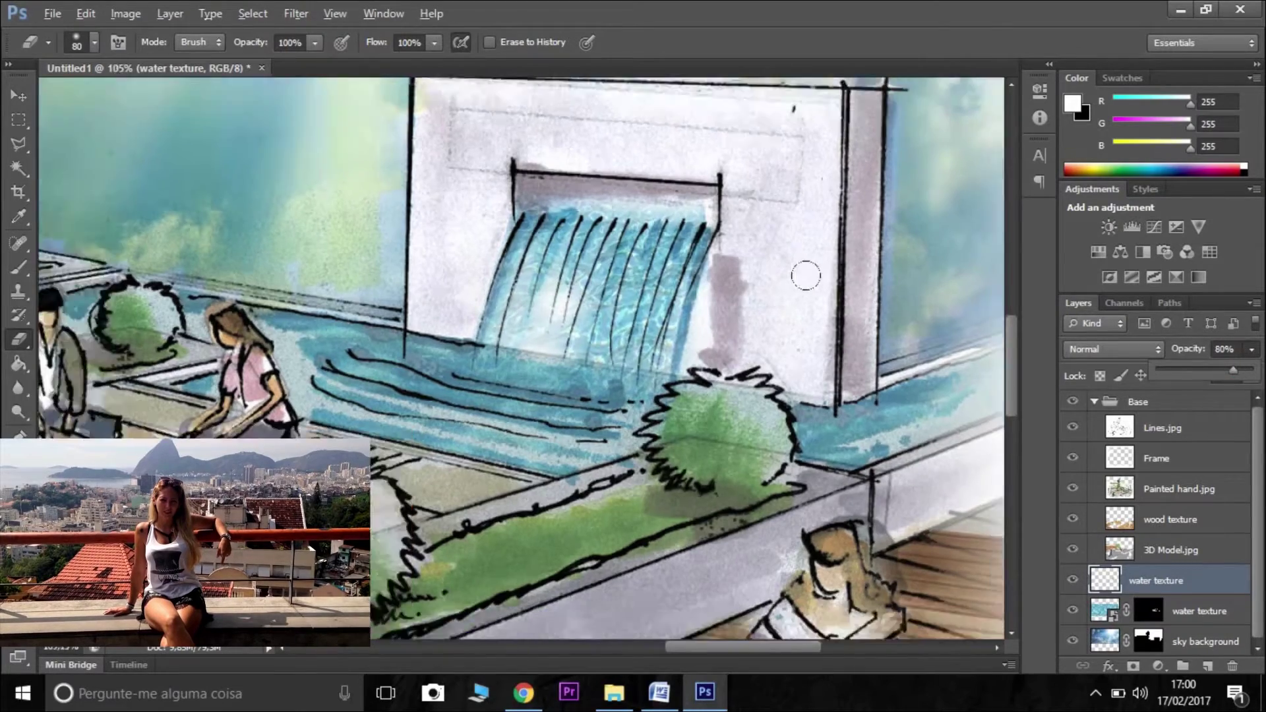
scroll(852, 216, down, 3)
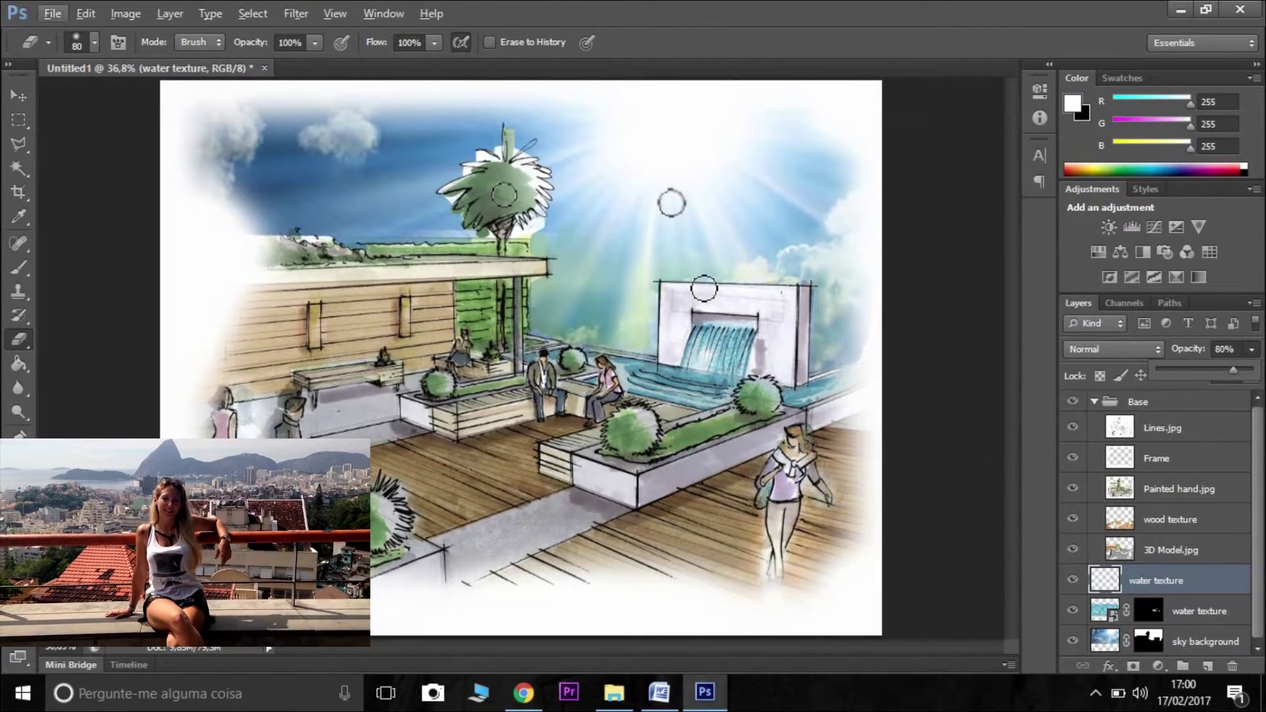
scroll(703, 288, down, 1)
Crop a narrow strip off the canvas's lower edge
click(18, 191)
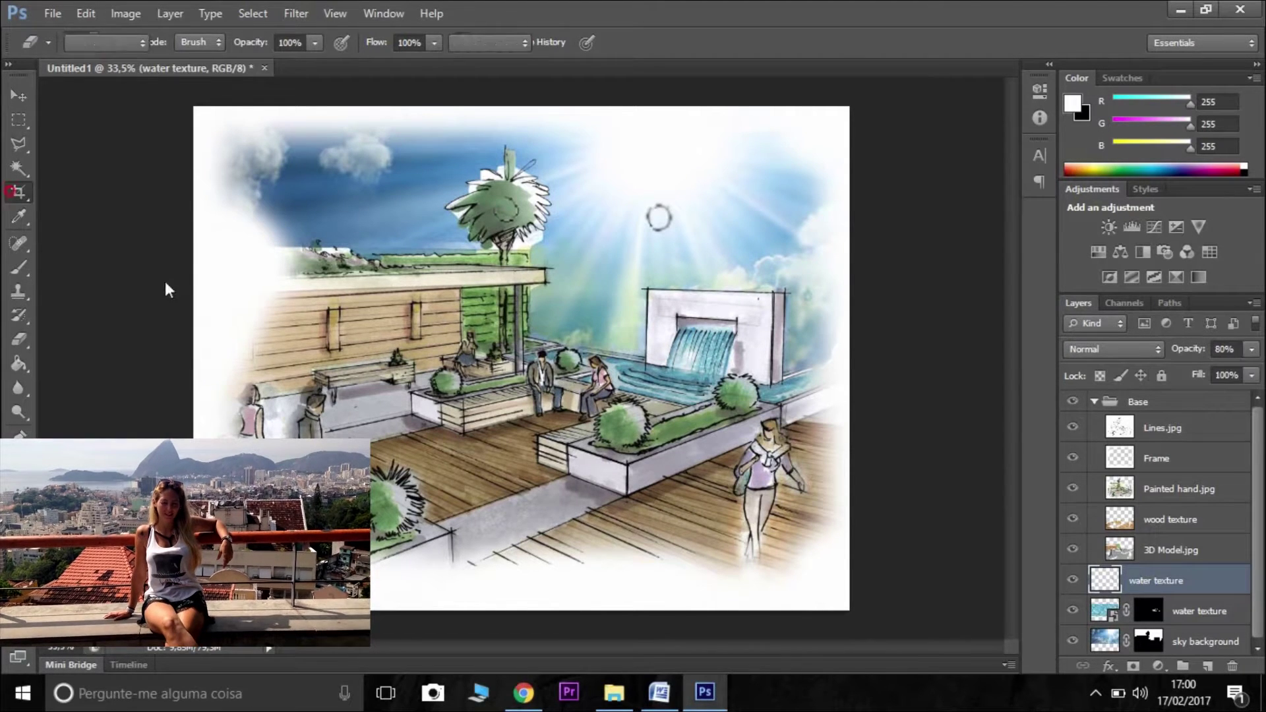
drag(525, 604, 528, 590)
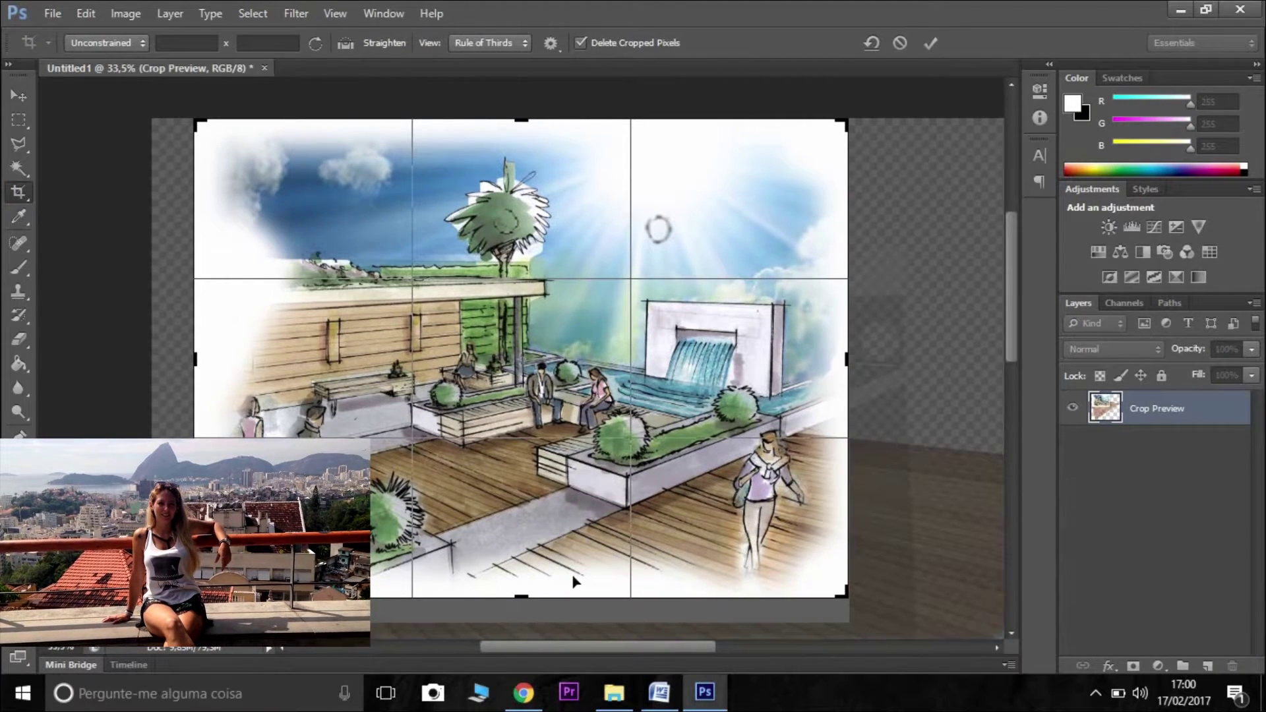
key(Return)
click(18, 119)
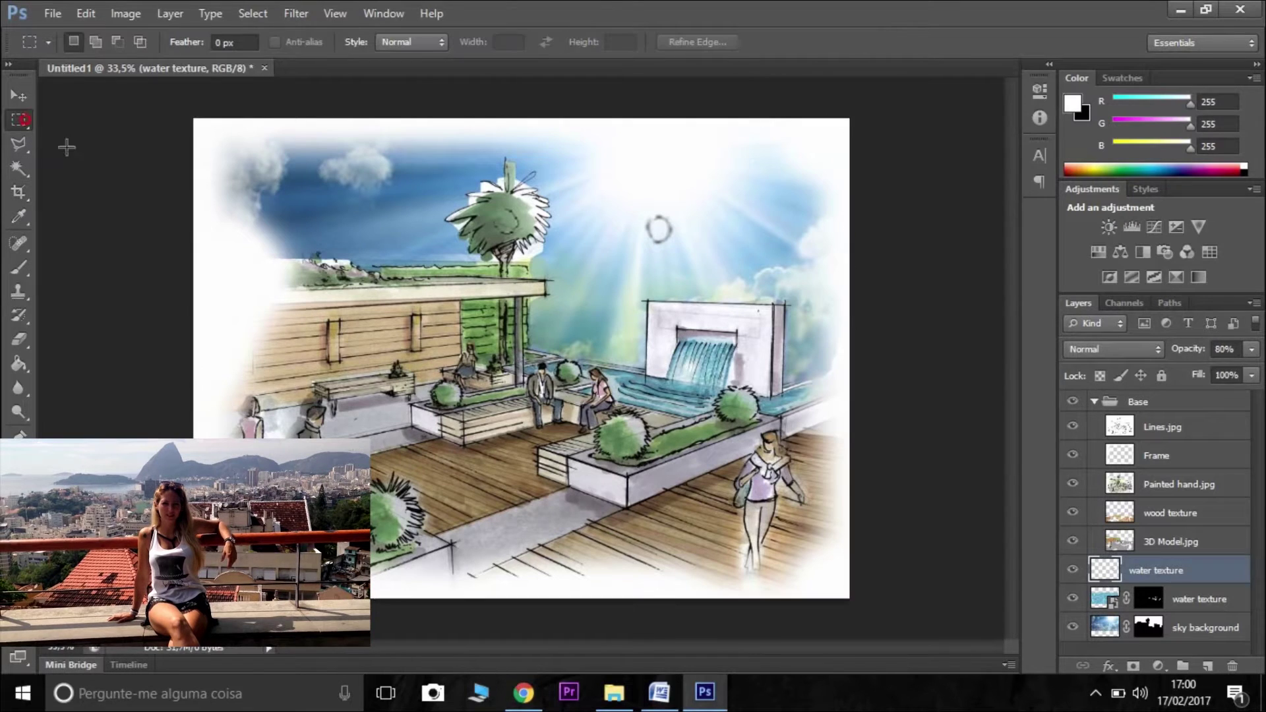
click(1208, 666)
drag(1160, 570, 1104, 386)
double_click(1147, 403)
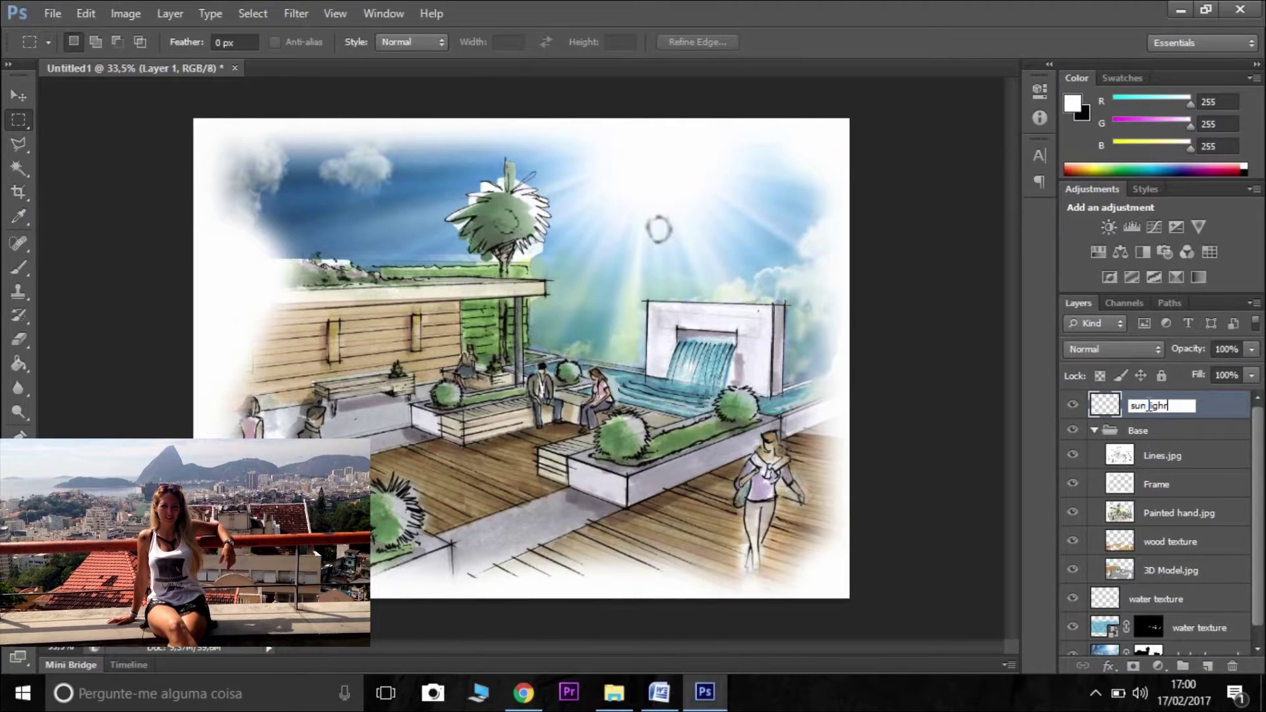
text(sun light)
key(Return)
click(18, 149)
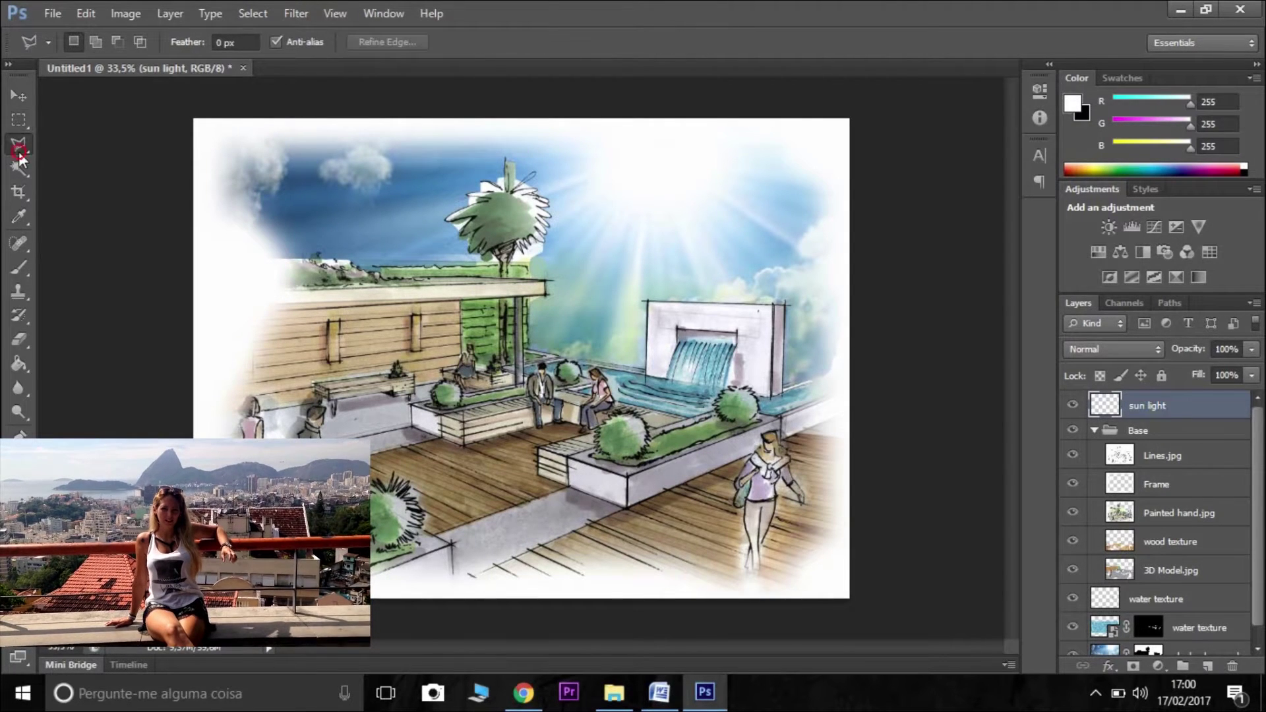
click(381, 349)
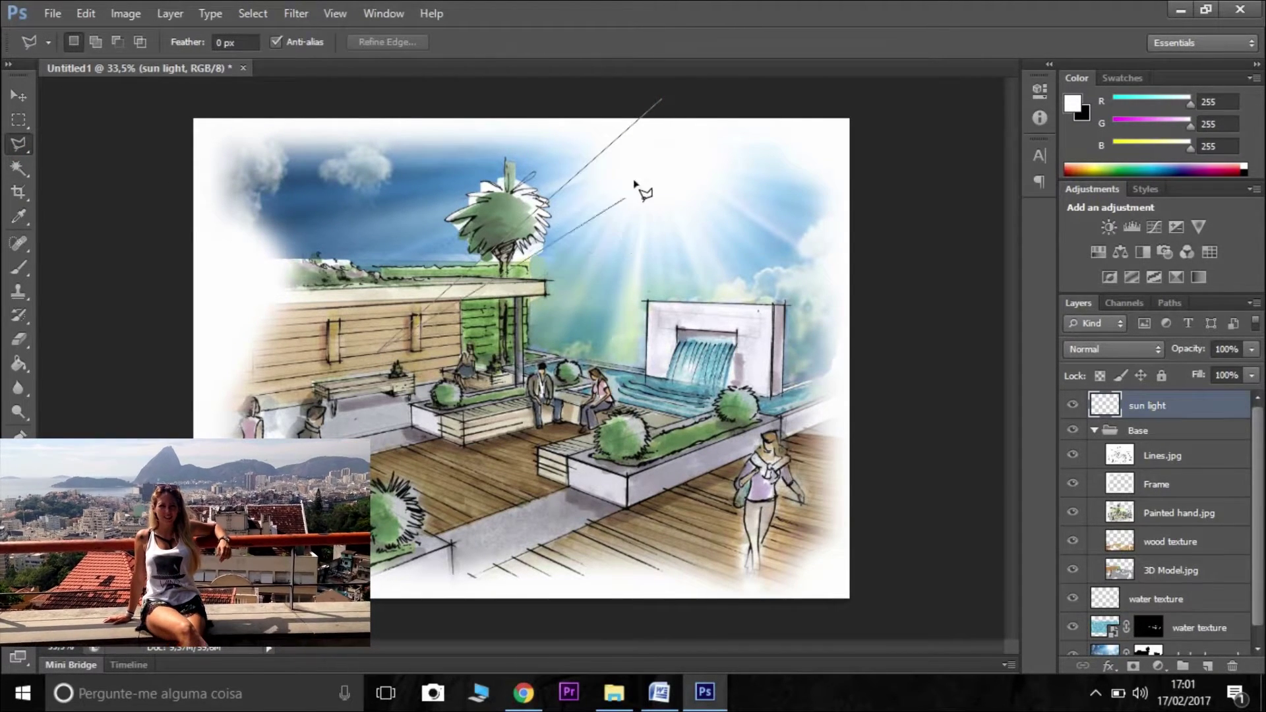
click(683, 109)
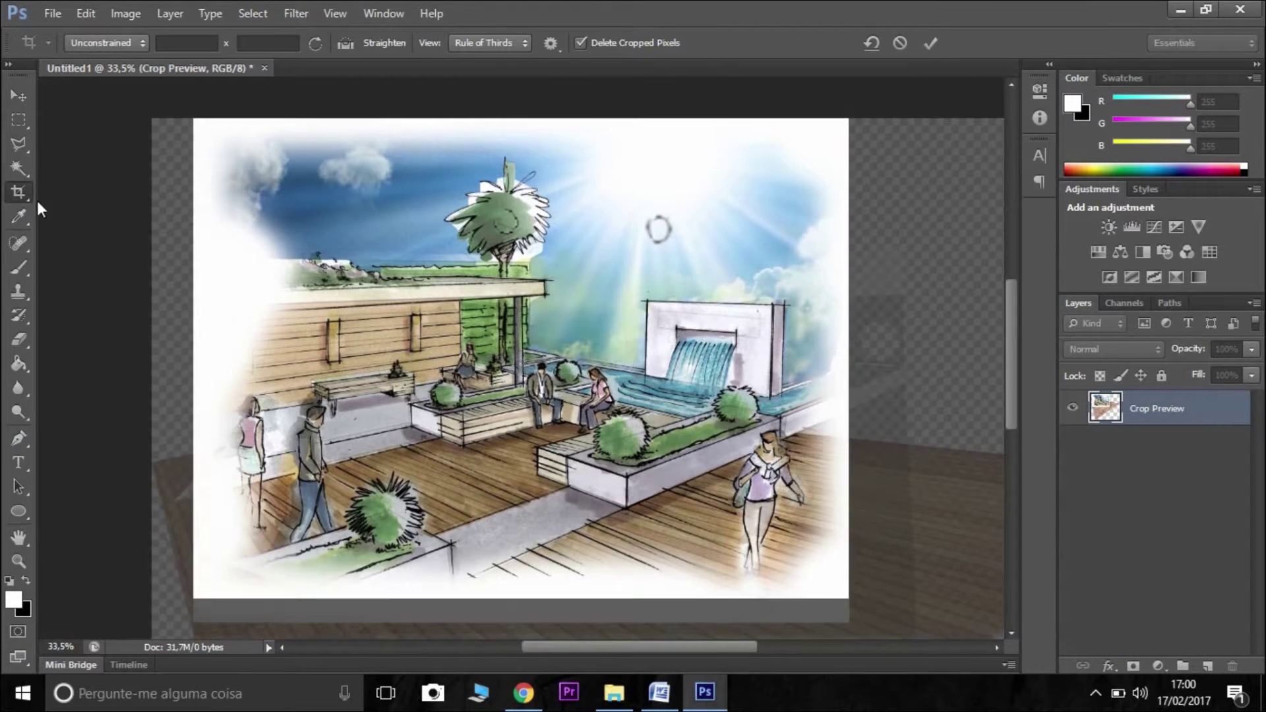
Add a new layer, move it above the Base group and name it "sun light"
click(25, 122)
click(1207, 666)
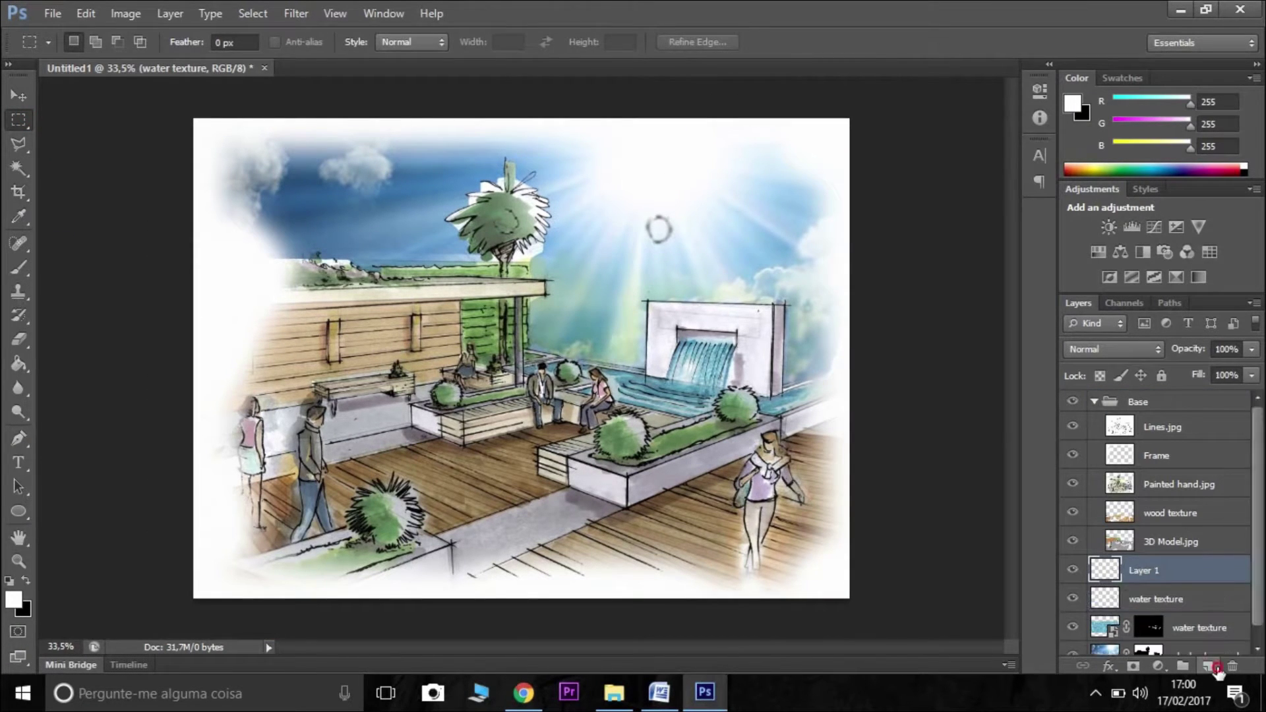
drag(1146, 571, 1159, 396)
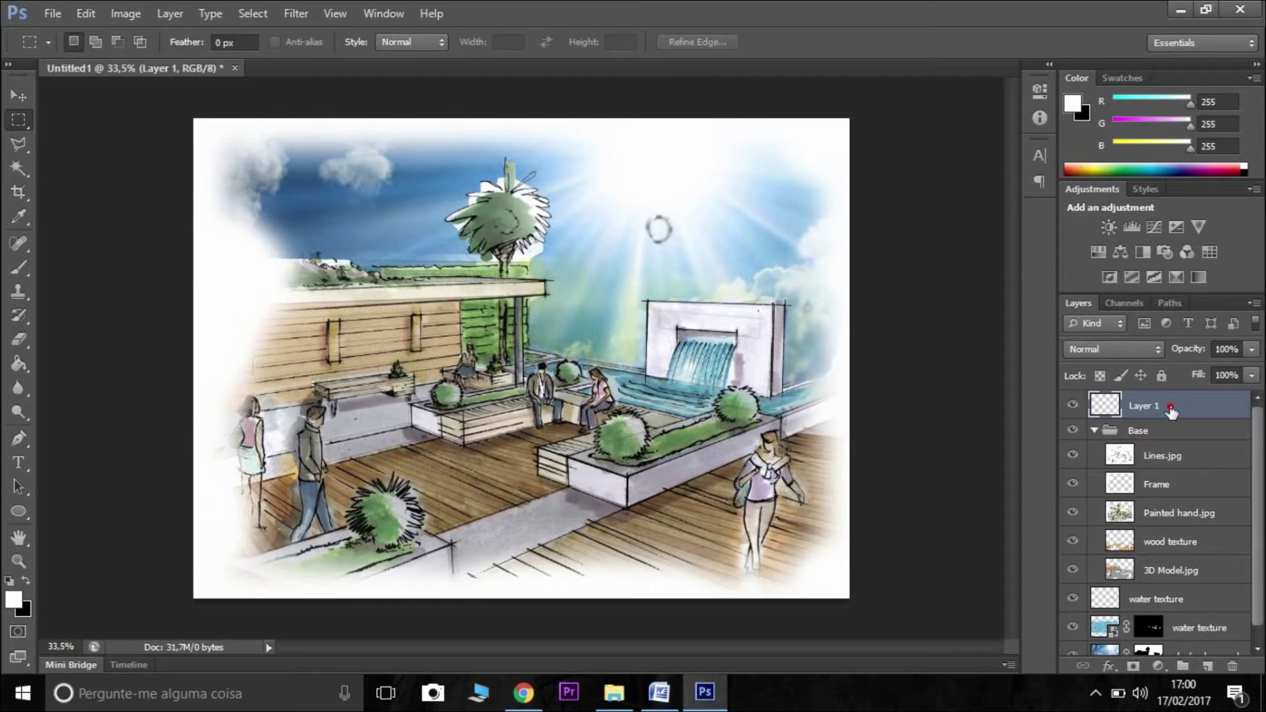
double_click(1148, 406)
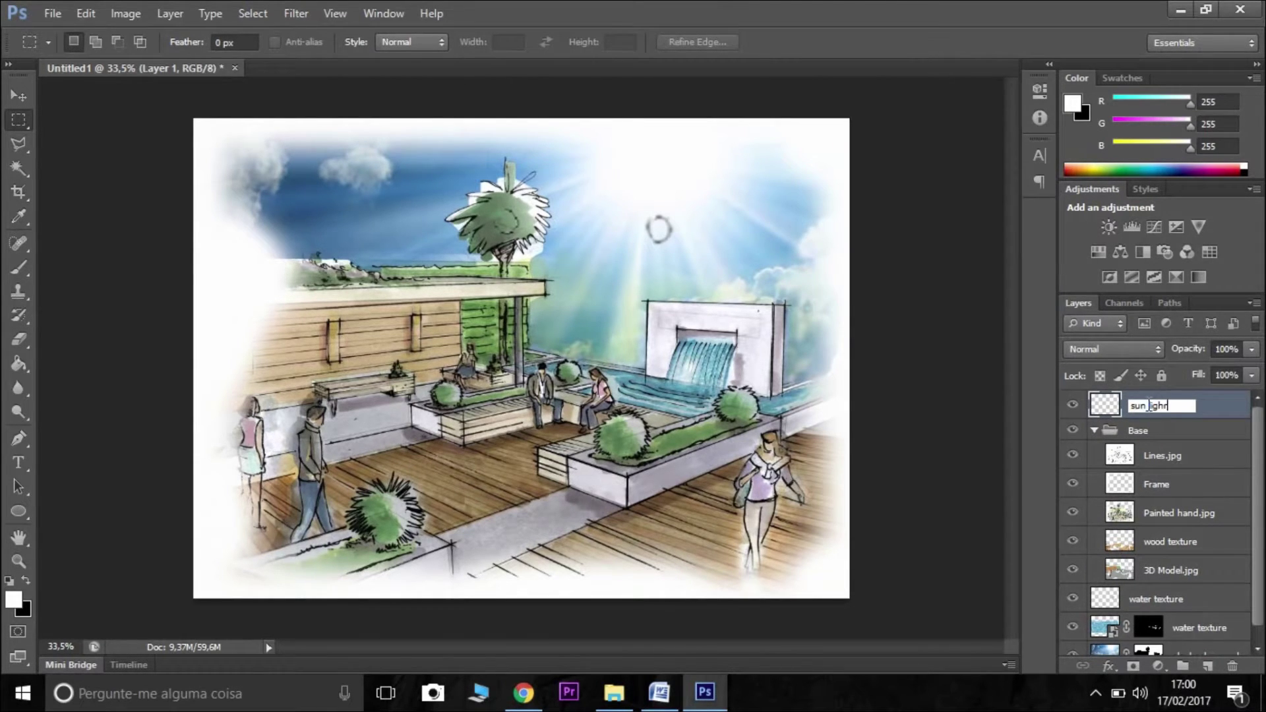
text(sun light)
key(Return)
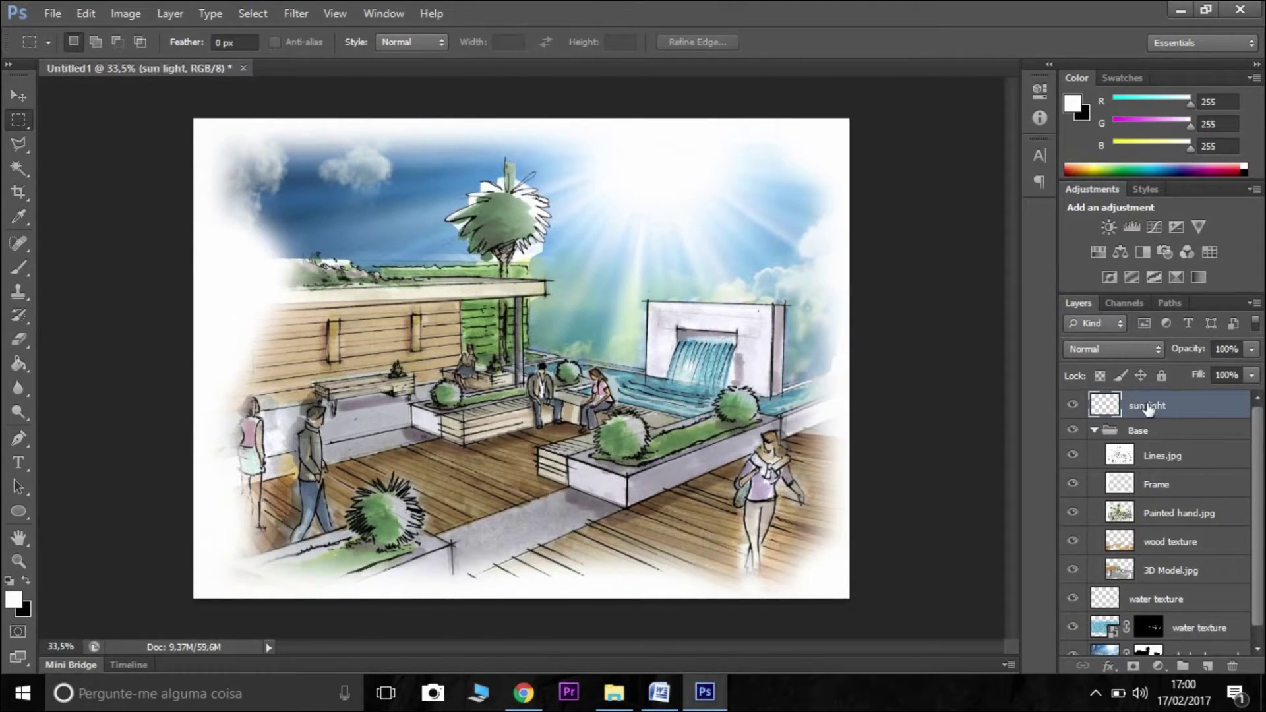
Outline three narrow sun rays with the Polygonal Lasso, fanning from the sun toward the wooden wall, front planter and right-hand frame edge
click(18, 144)
click(377, 354)
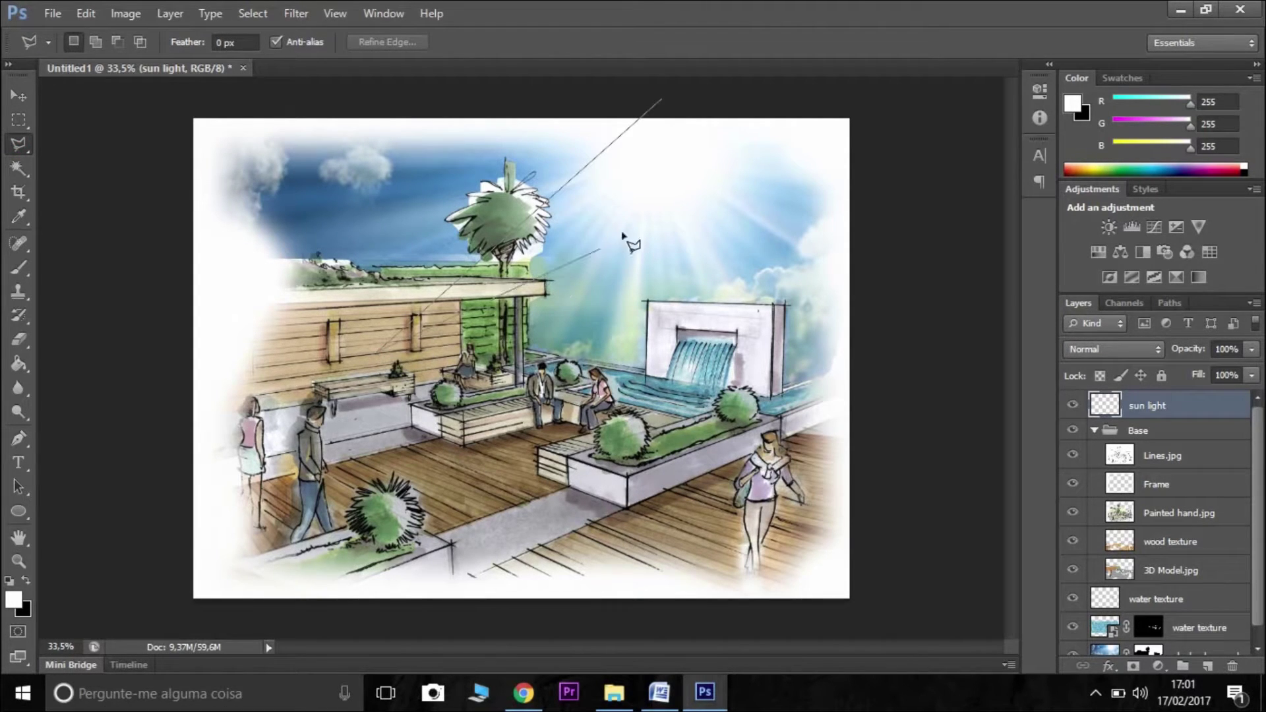
click(682, 109)
click(626, 368)
click(714, 116)
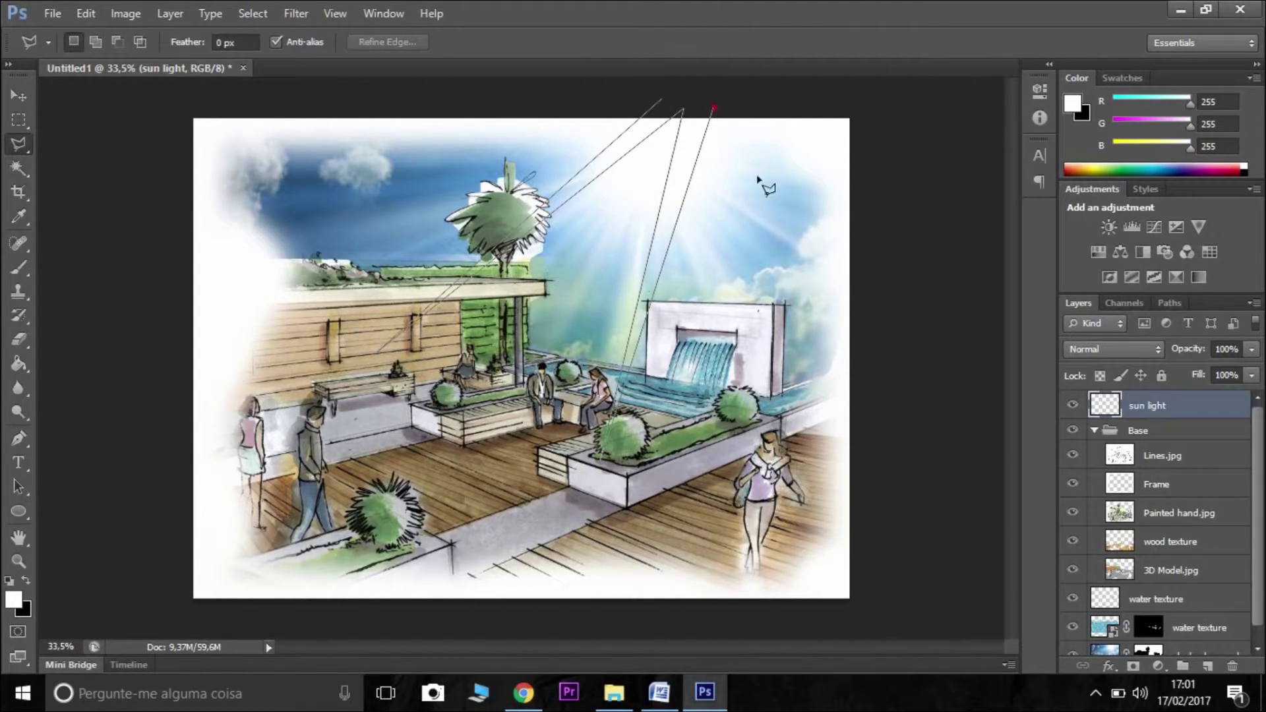
click(851, 343)
click(718, 85)
Fill the selected rays with white on the sun light layer and clear the selection
key(g)
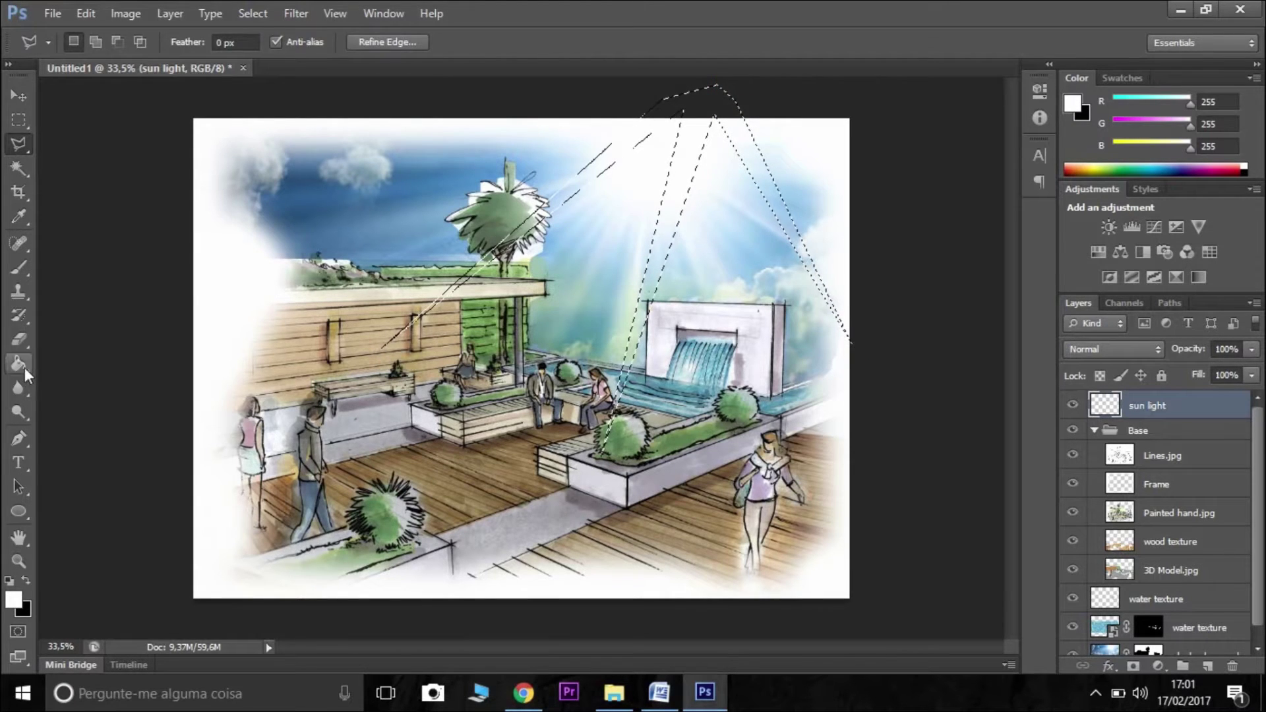
click(692, 156)
click(14, 124)
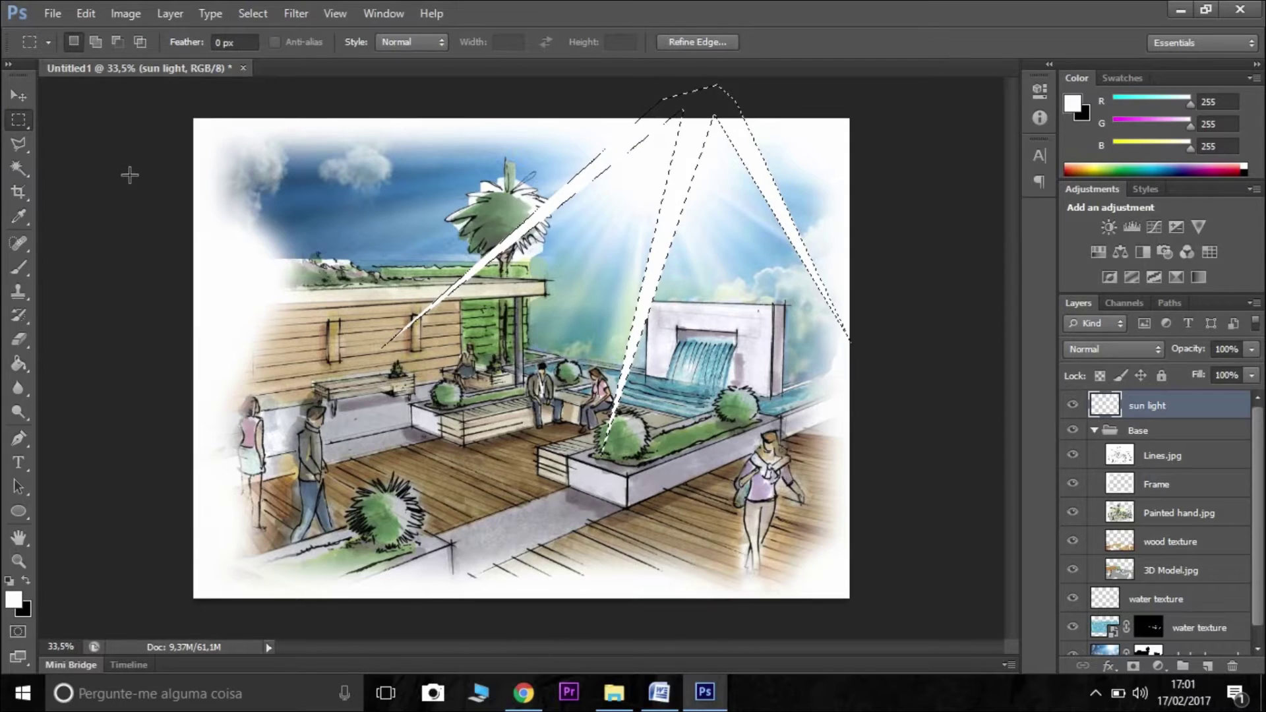
click(132, 175)
Outline two more narrow sun rays with the Polygonal Lasso, from the sun toward the seated people and toward the front planter beside the waterfall
click(19, 144)
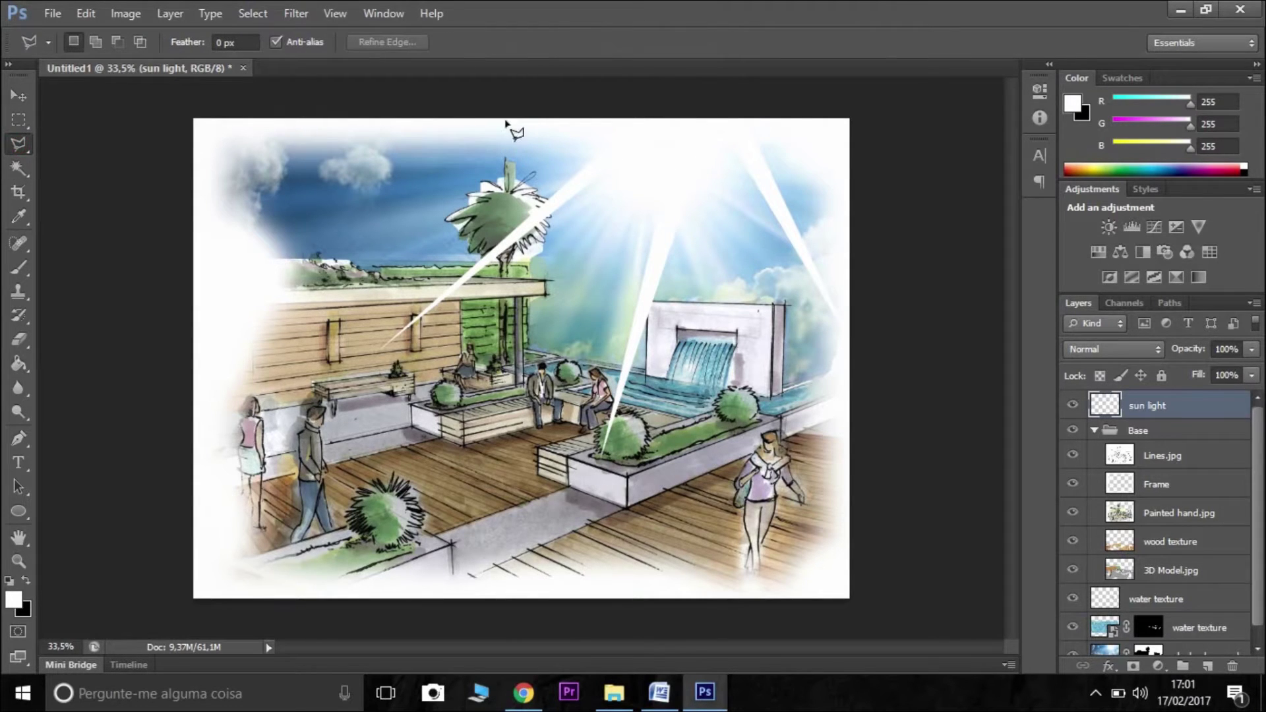
click(625, 105)
click(545, 368)
click(647, 93)
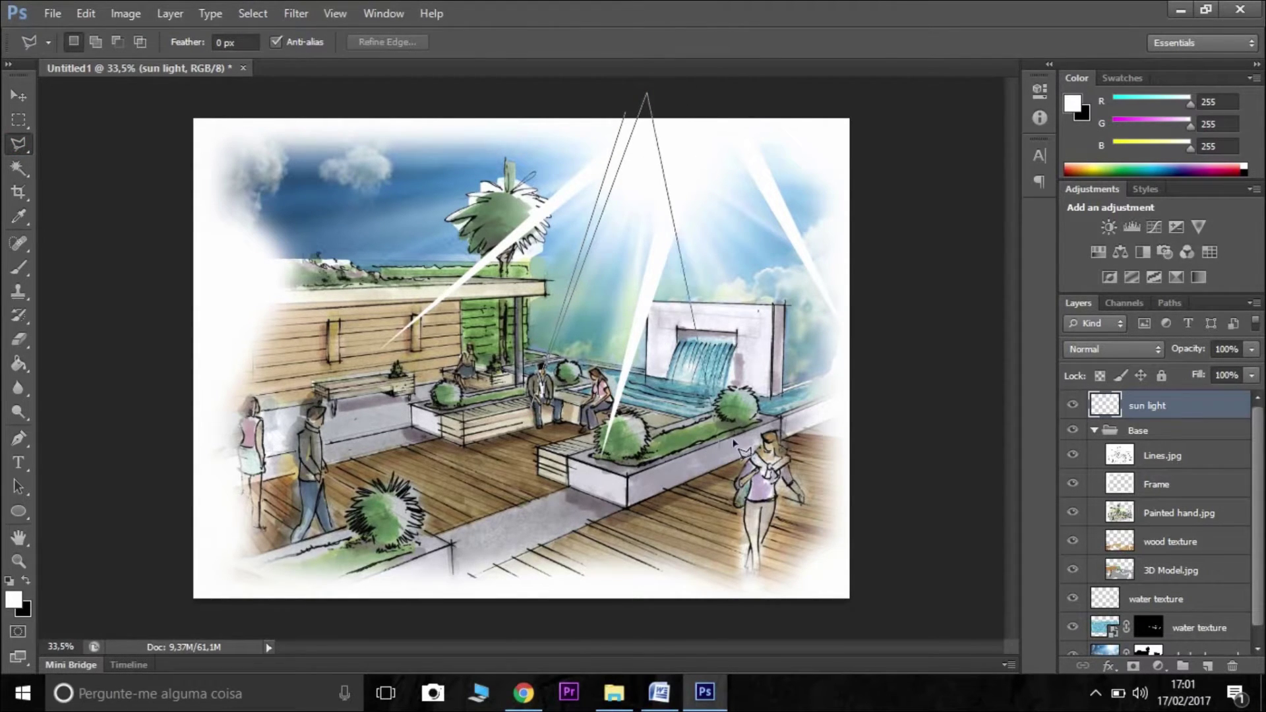
click(753, 433)
click(628, 84)
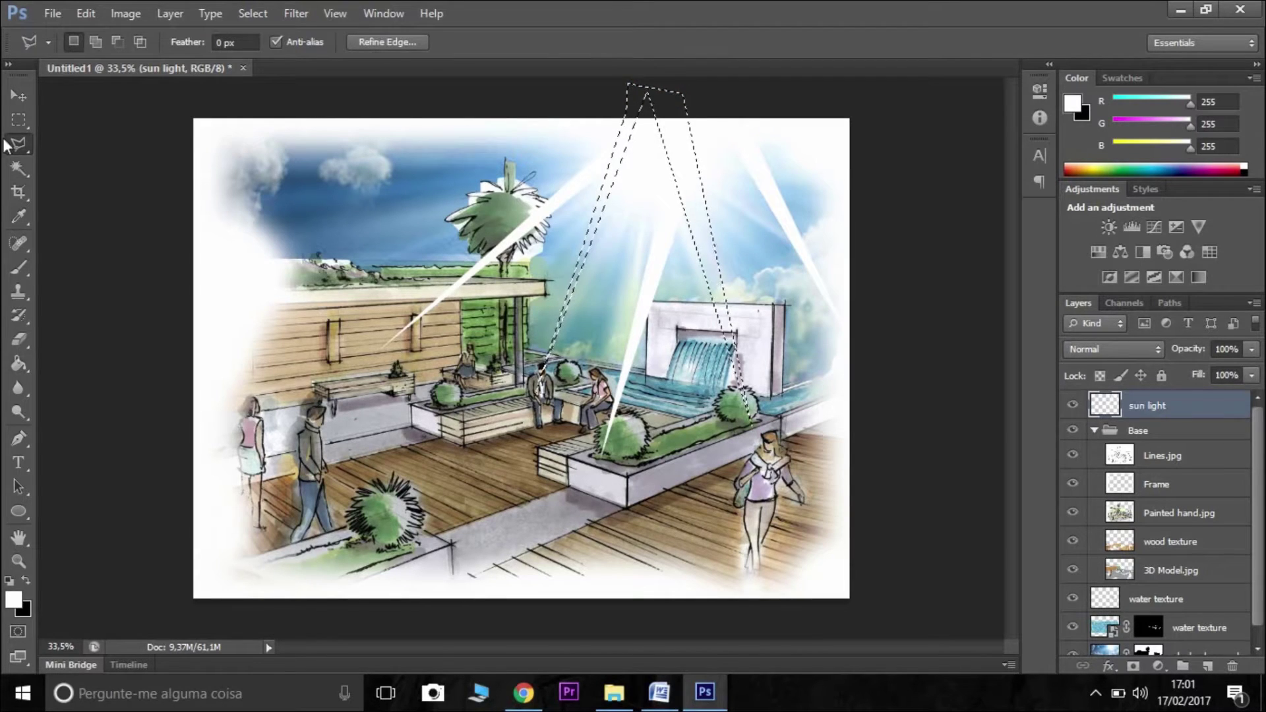
Fill the two newly outlined rays with white on the sun light layer and deselect them
click(18, 364)
click(622, 148)
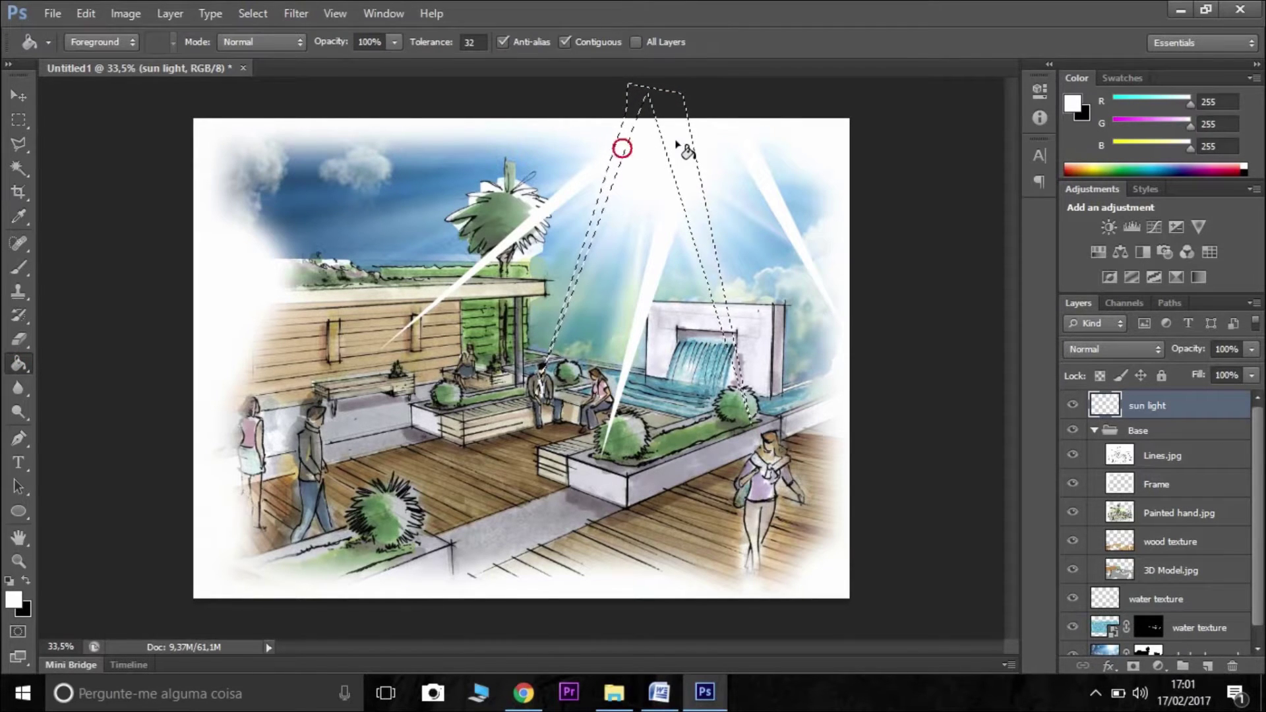
click(703, 246)
click(17, 123)
click(340, 191)
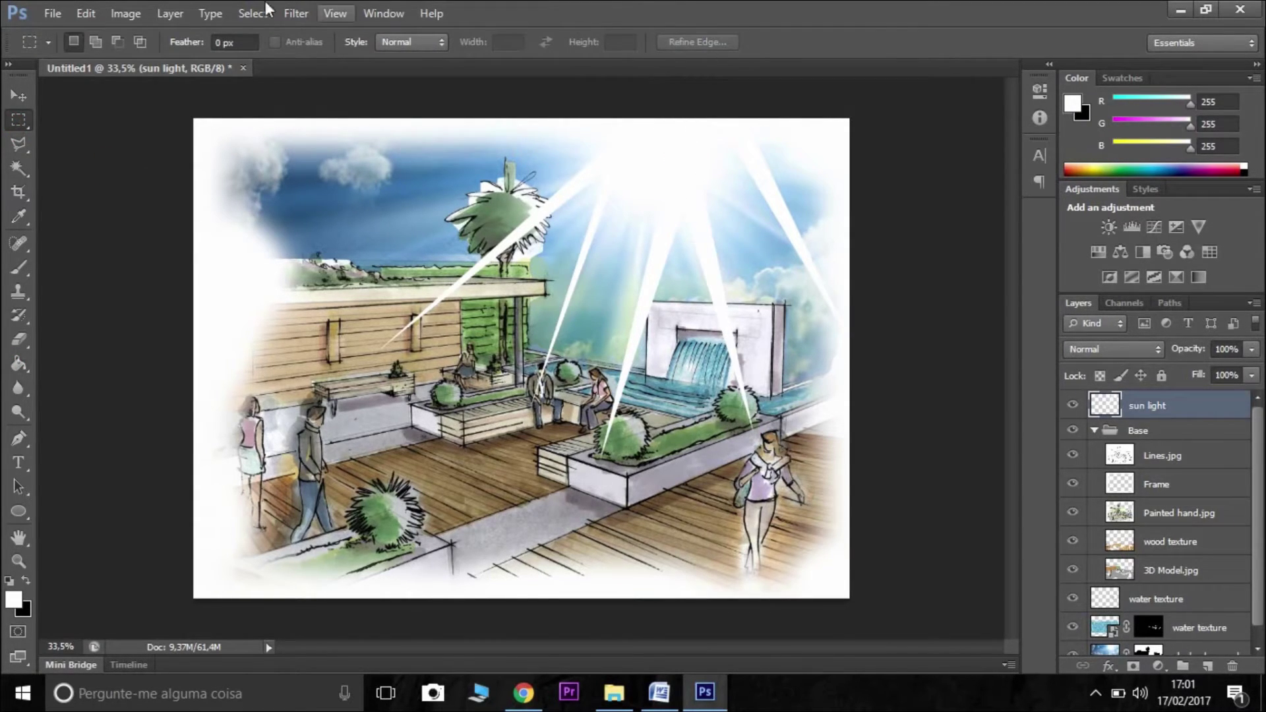
Apply a Motion Blur with angle 0° and distance 23 pixels to the sun light layer and set its blend mode to Overlay
click(297, 15)
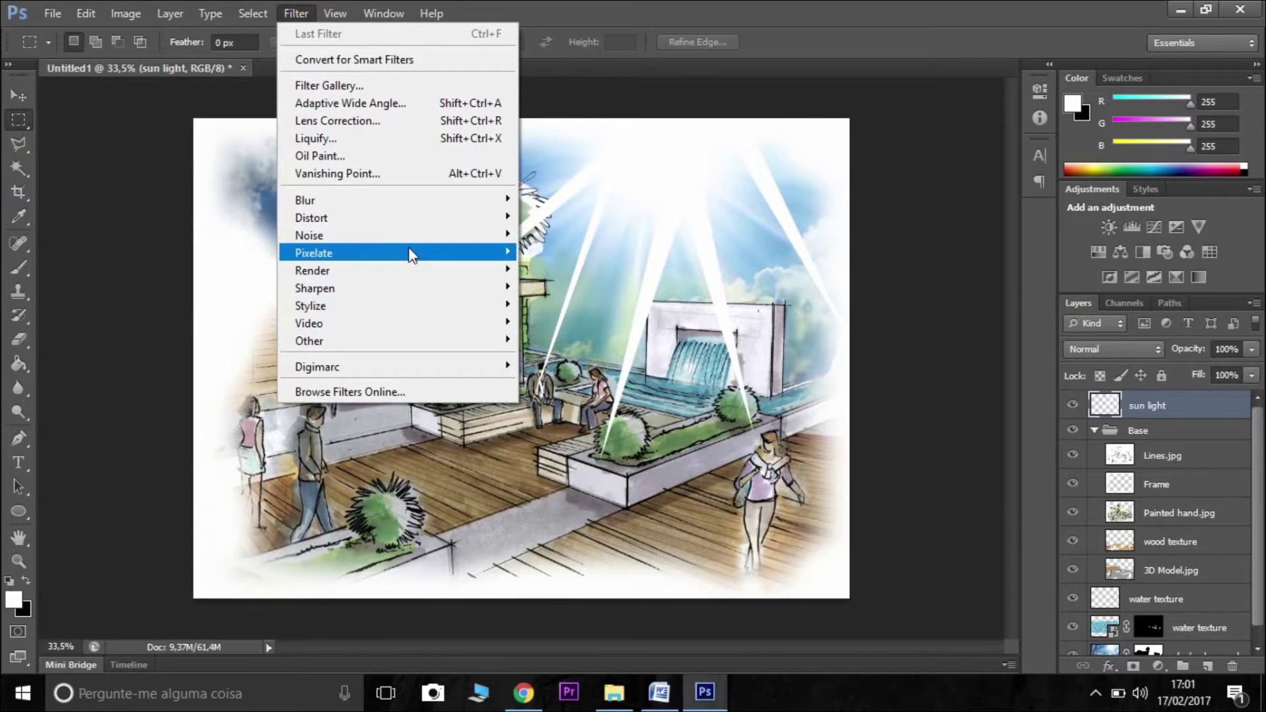
mouse_move(411, 240)
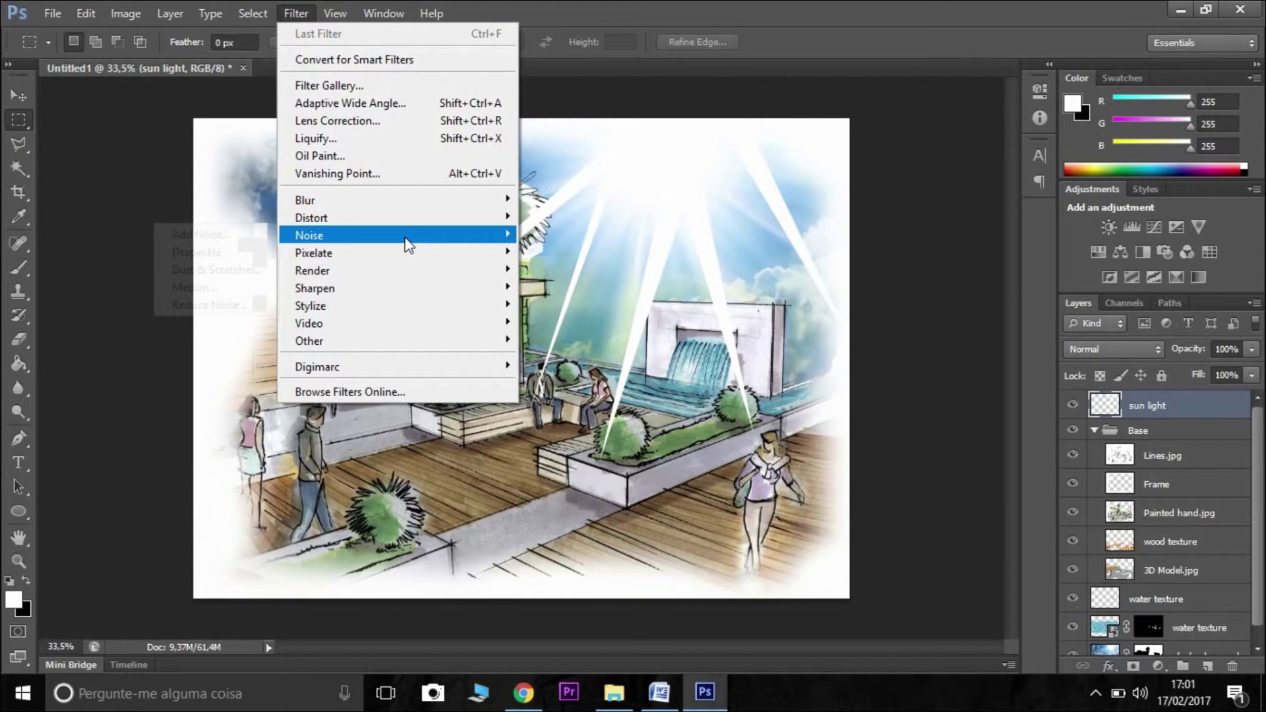
mouse_move(418, 201)
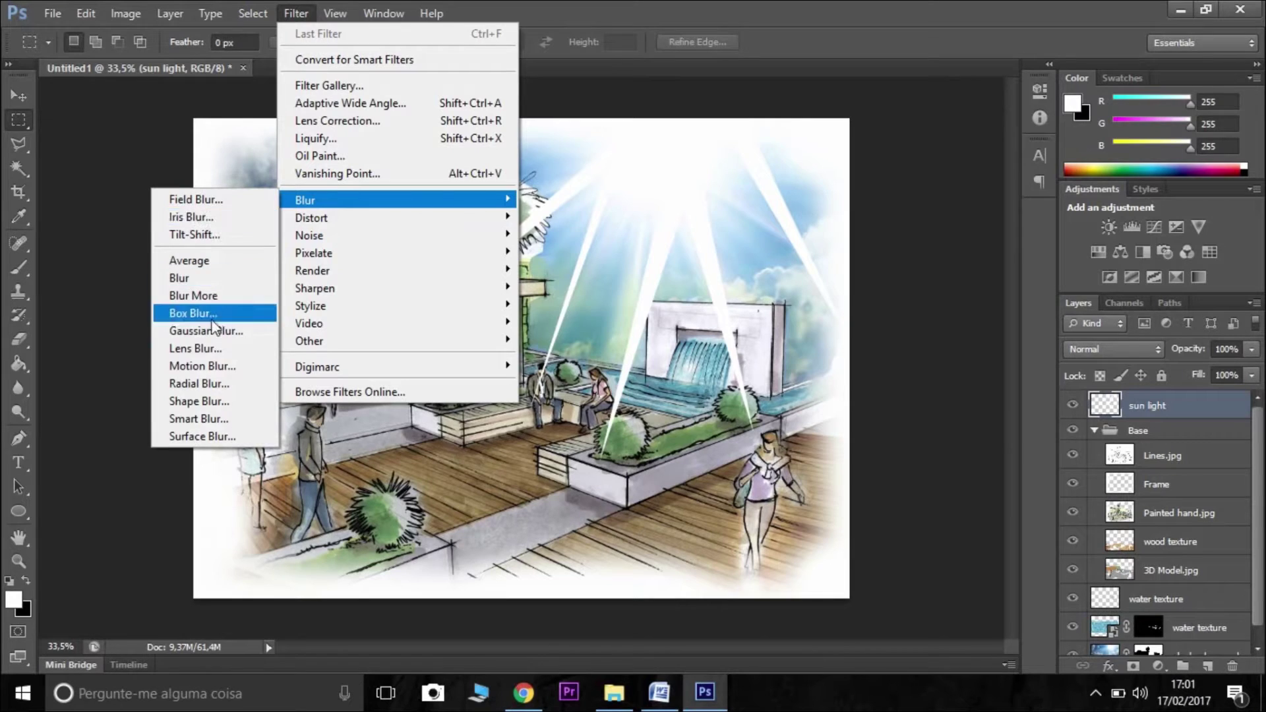
click(221, 367)
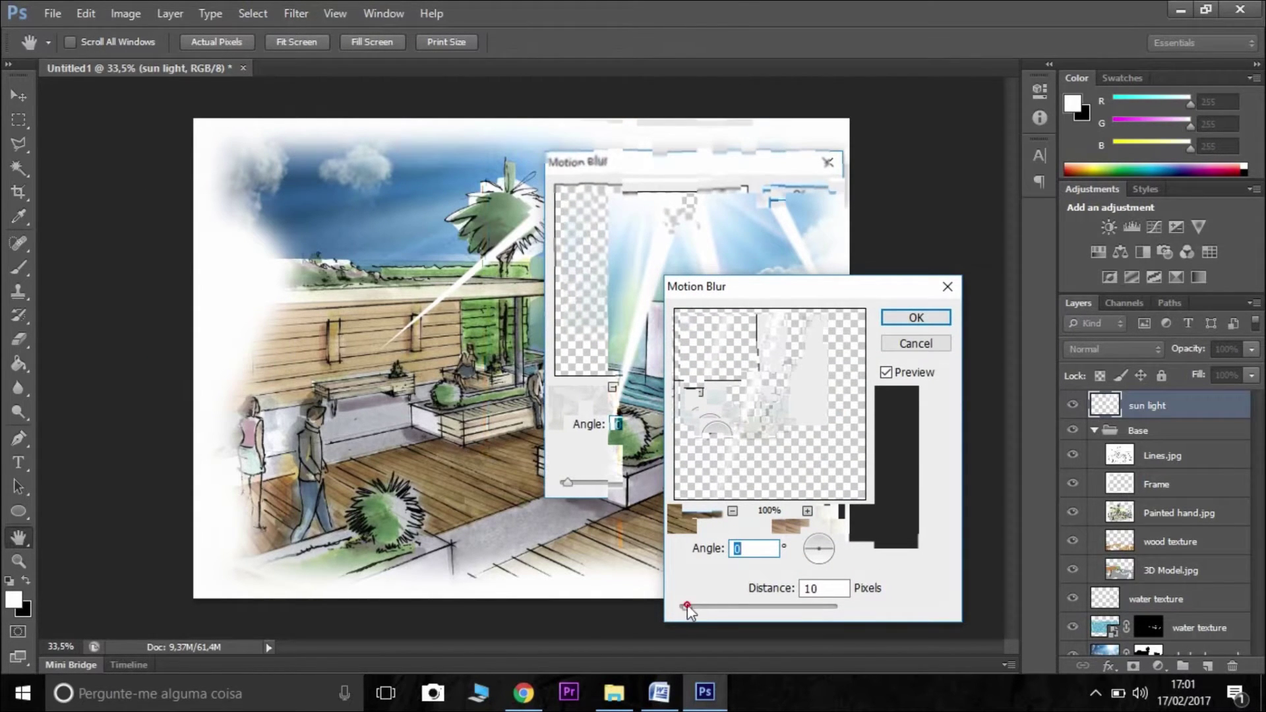
drag(687, 607, 704, 608)
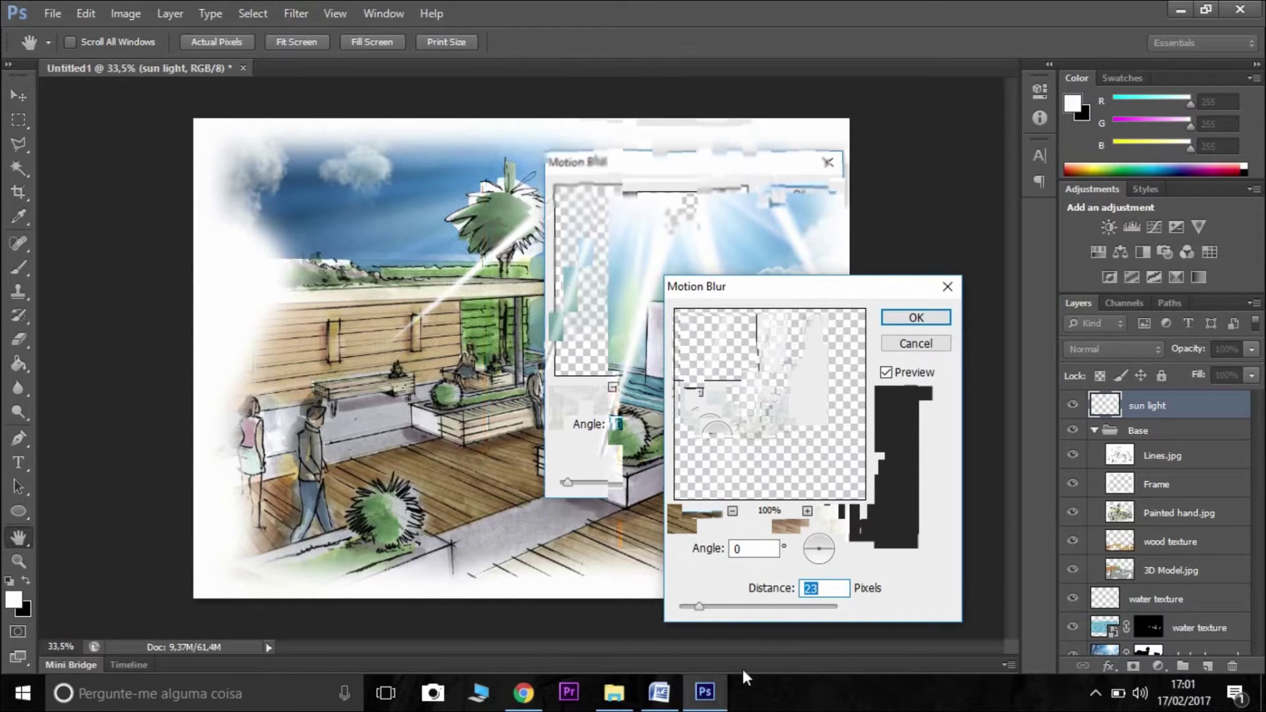
click(894, 323)
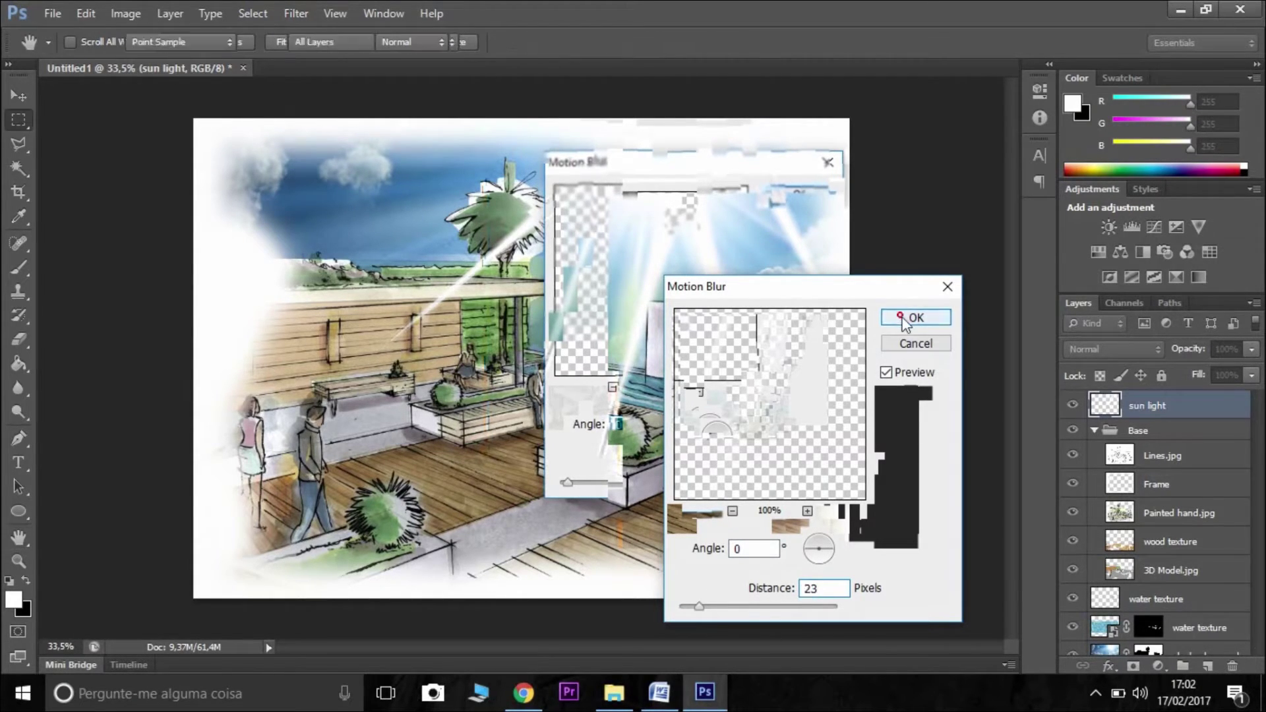
click(1121, 350)
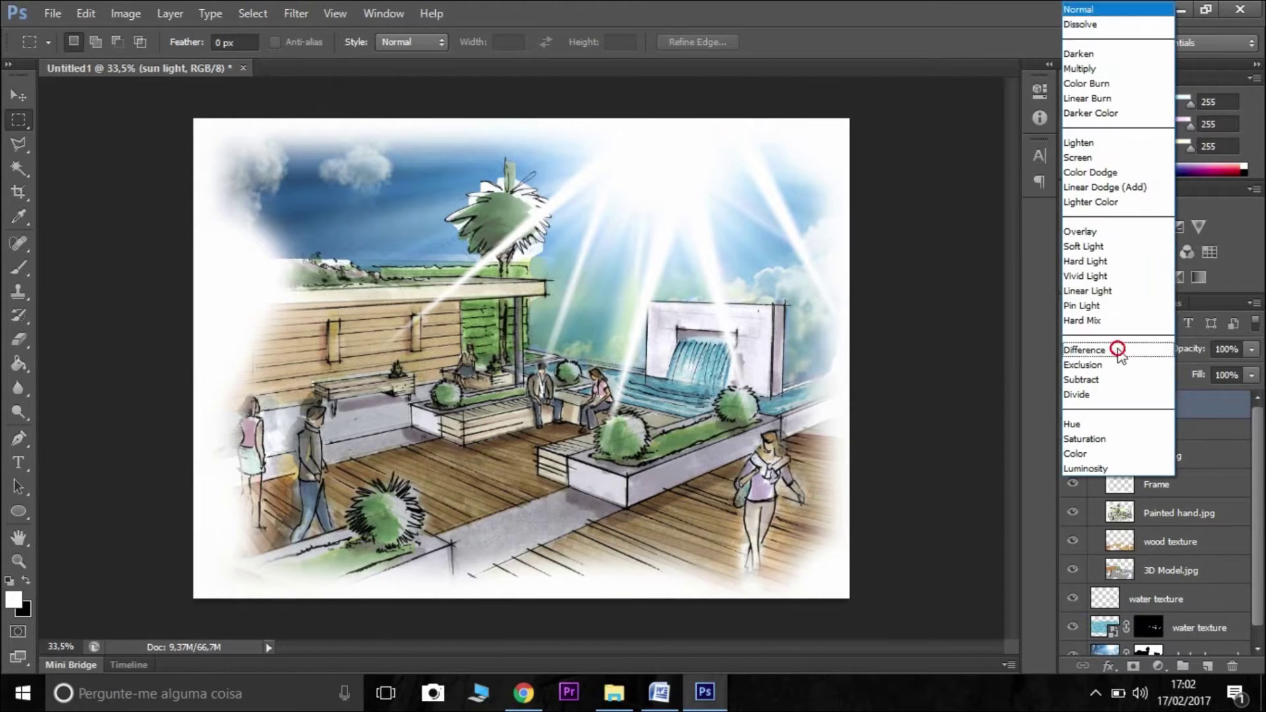
click(1095, 232)
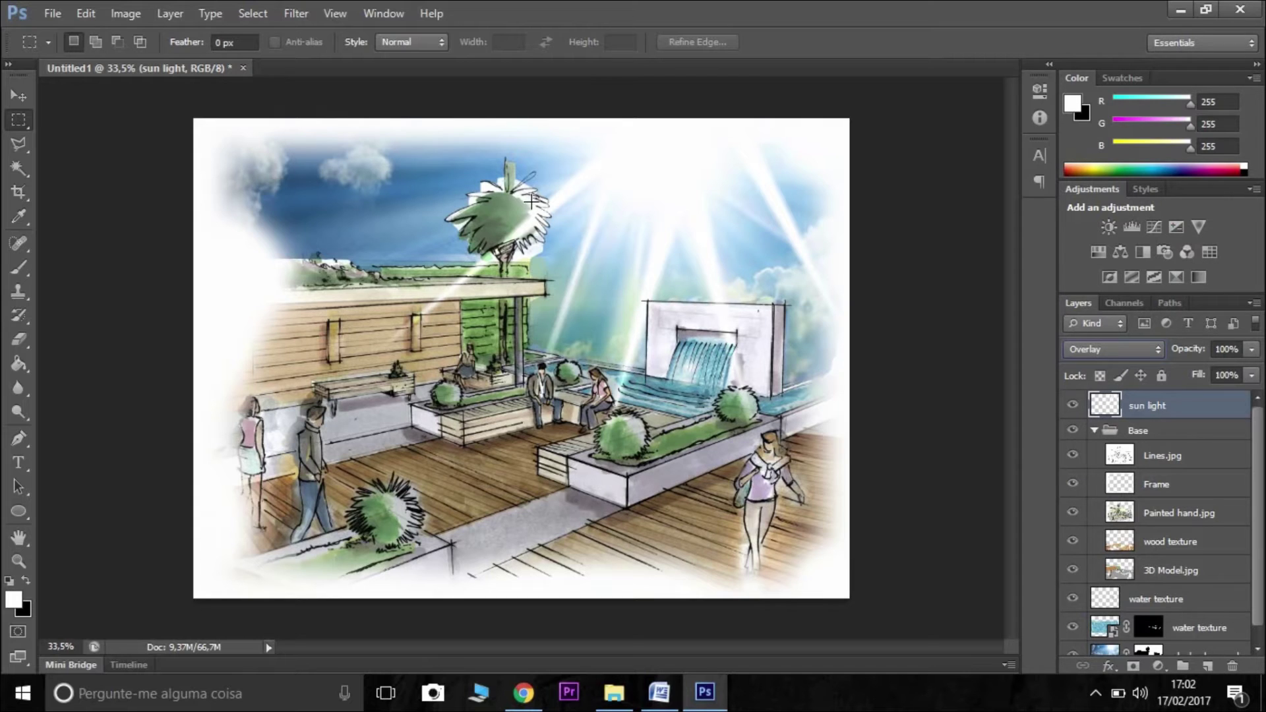
Scale the sun rays to about 140% width and 122% height, rotate them about 15°, shift them up and right, and apply the transformation
key(ctrl+t)
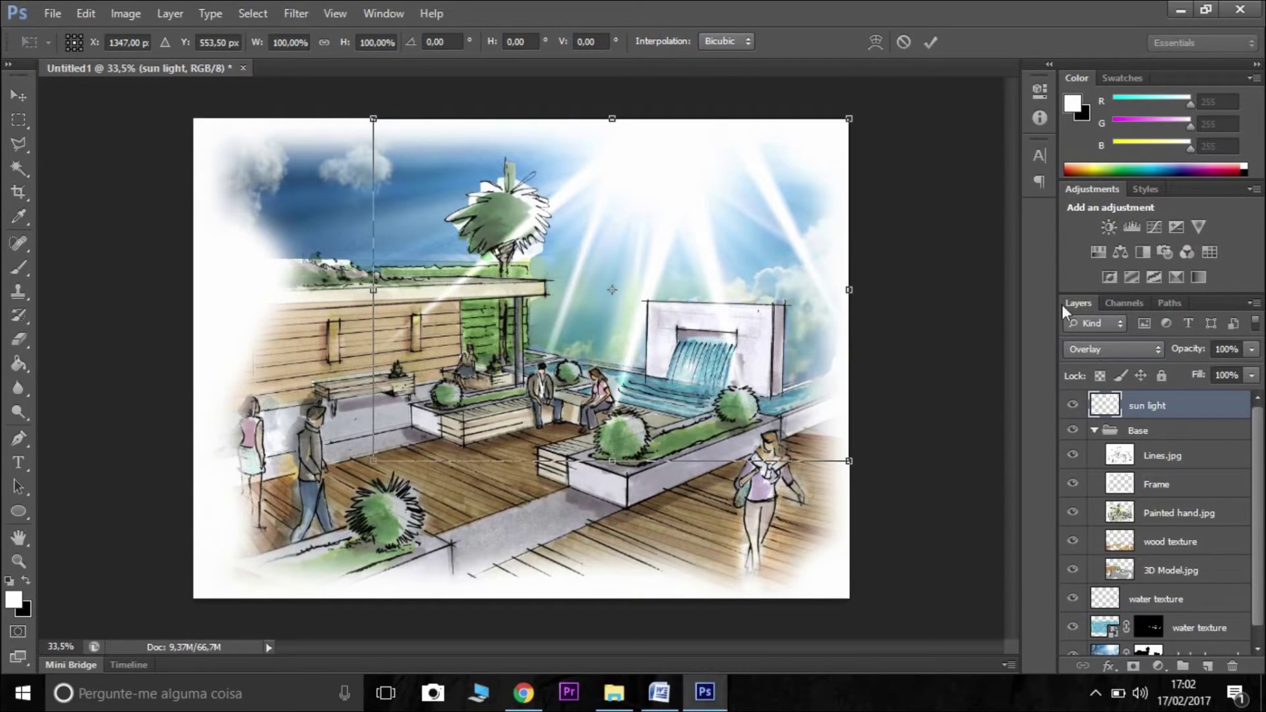
drag(373, 460, 181, 535)
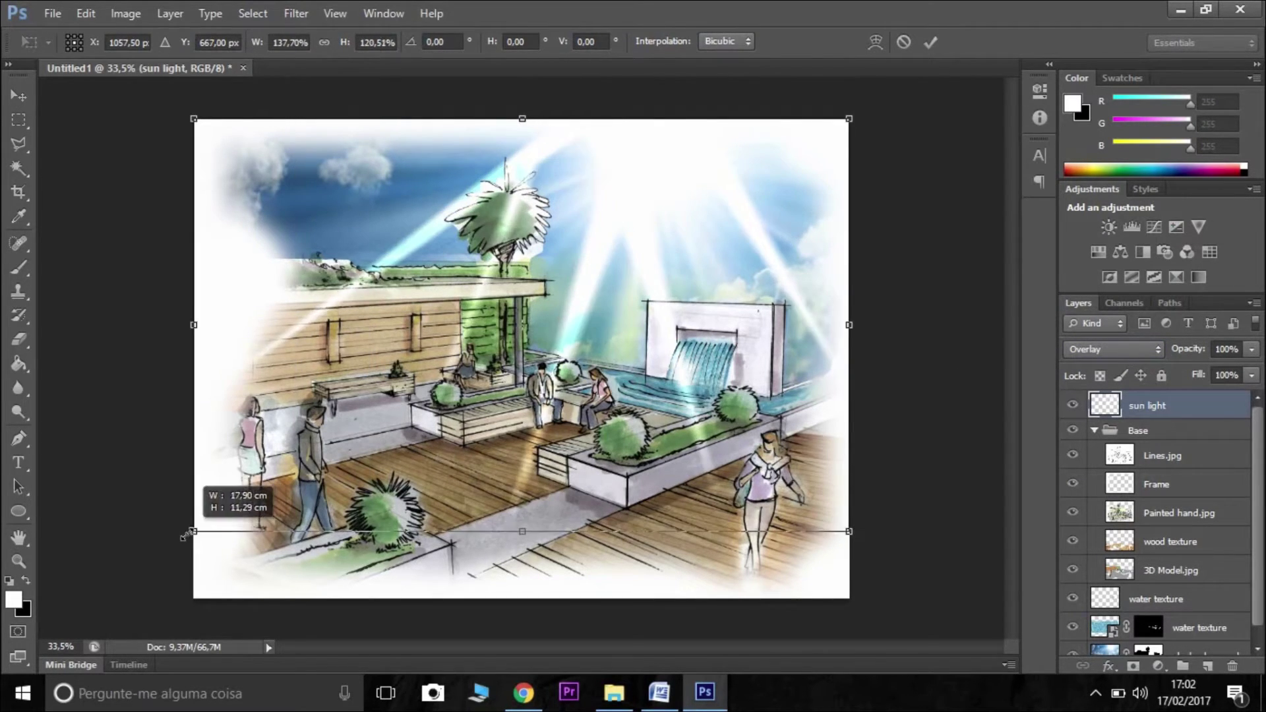
drag(633, 211, 698, 165)
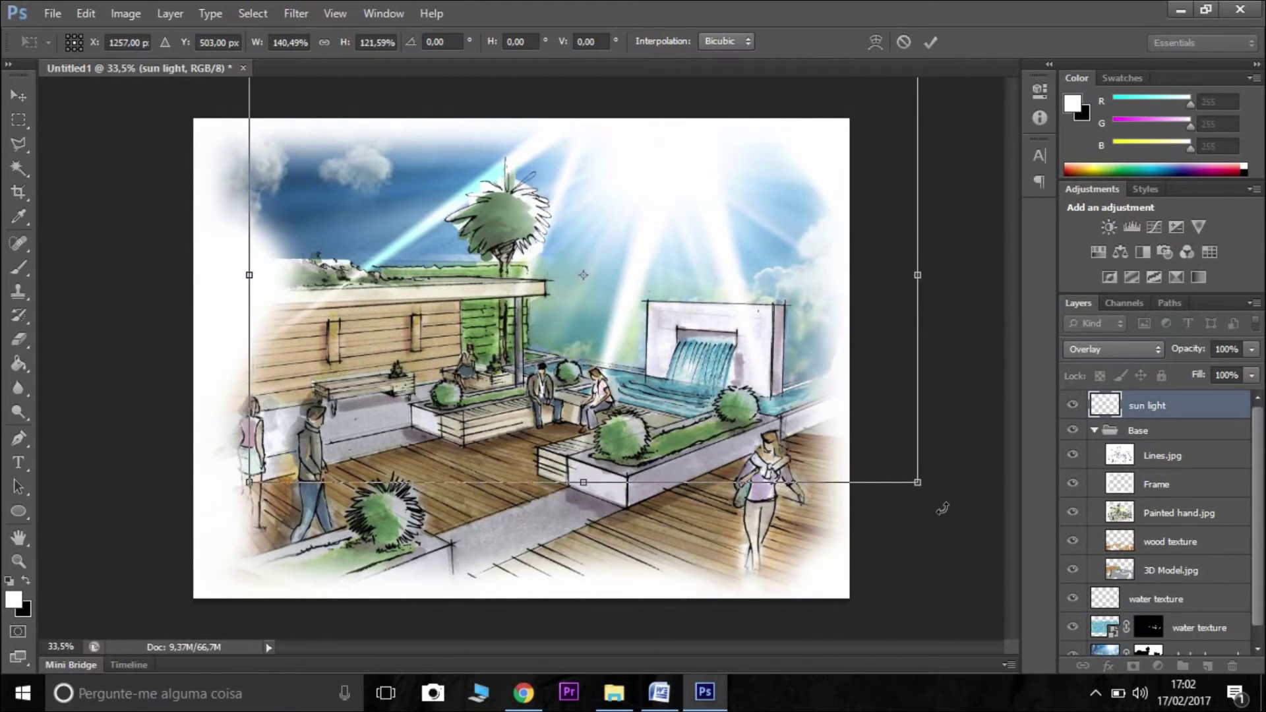
drag(946, 521, 869, 613)
drag(605, 235, 658, 214)
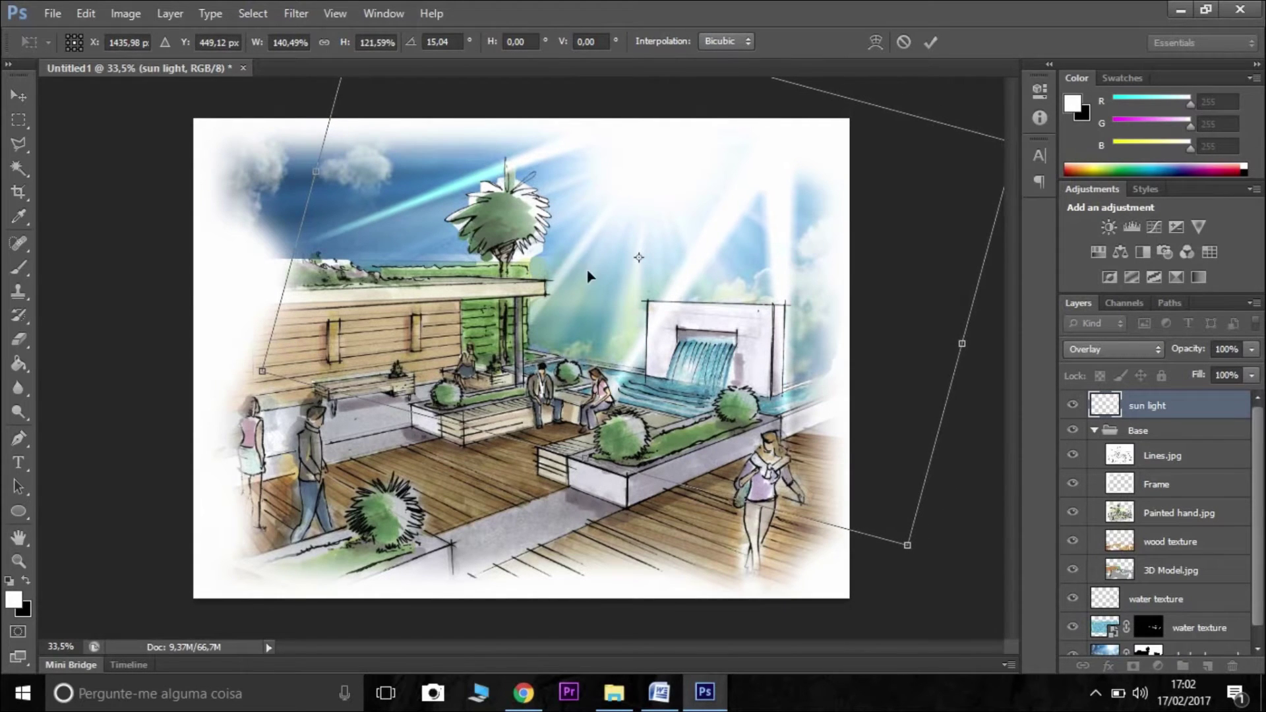
click(17, 120)
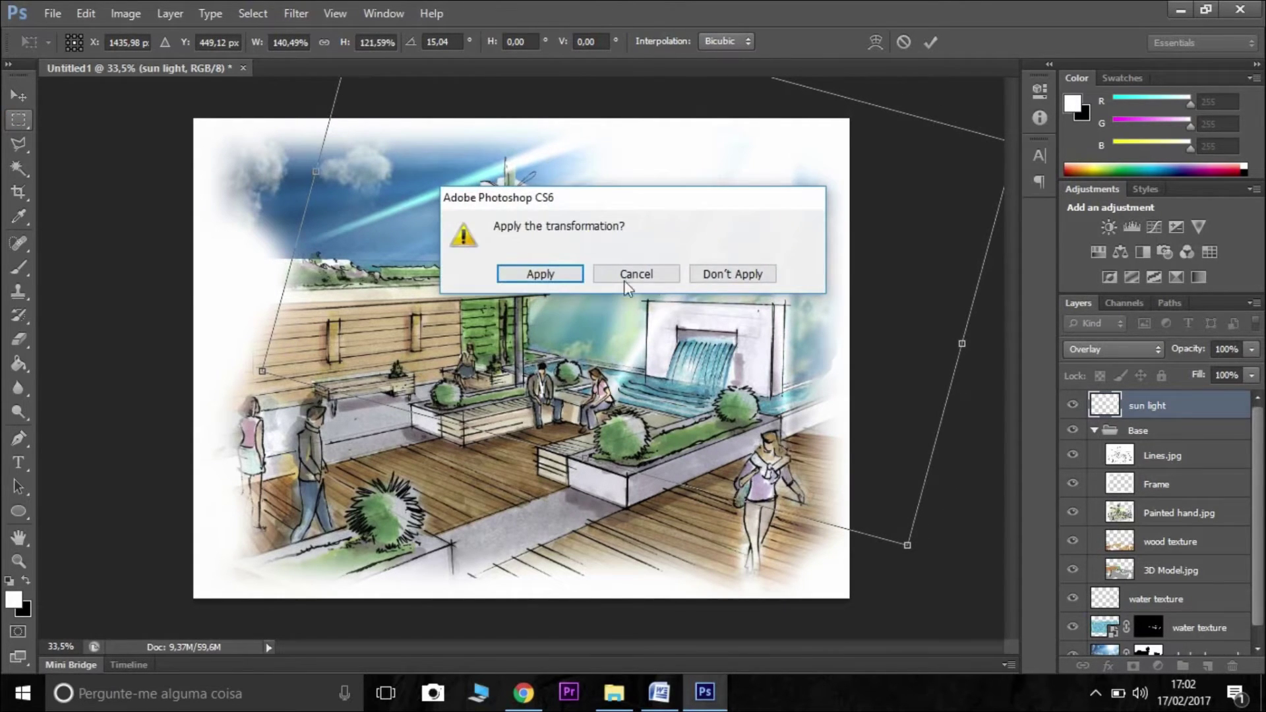
click(521, 275)
Reduce the sun light layer's opacity to 64%
click(1252, 349)
drag(1214, 373, 1214, 373)
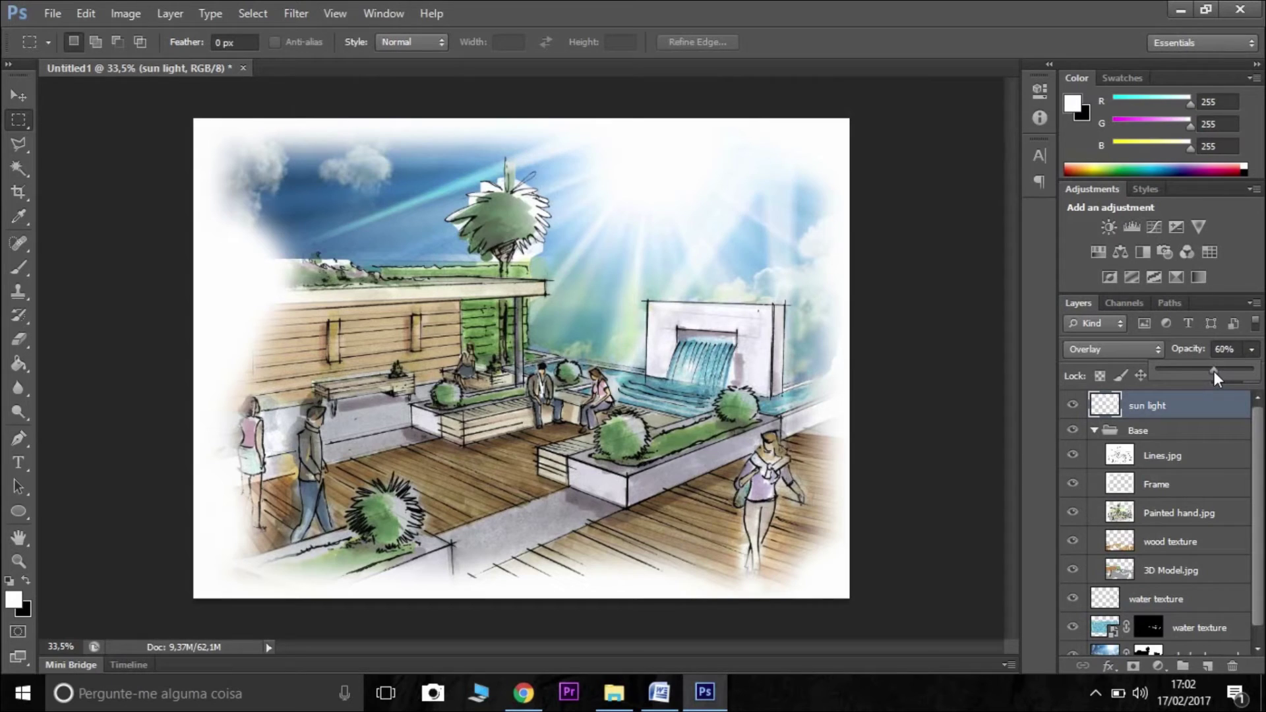
click(755, 222)
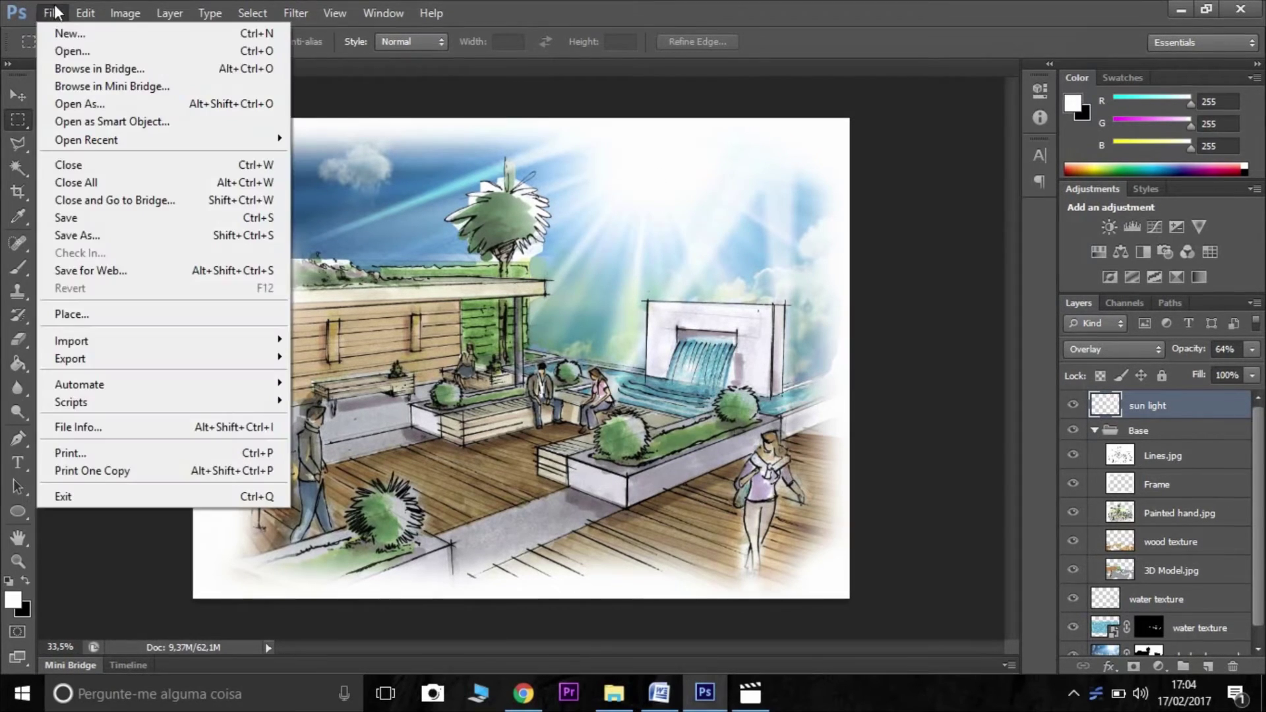
Save a PNG copy named "trial mixed" on the desktop with Smallest / Slow compression and no interlacing, and minimize Photoshop
click(53, 8)
click(54, 8)
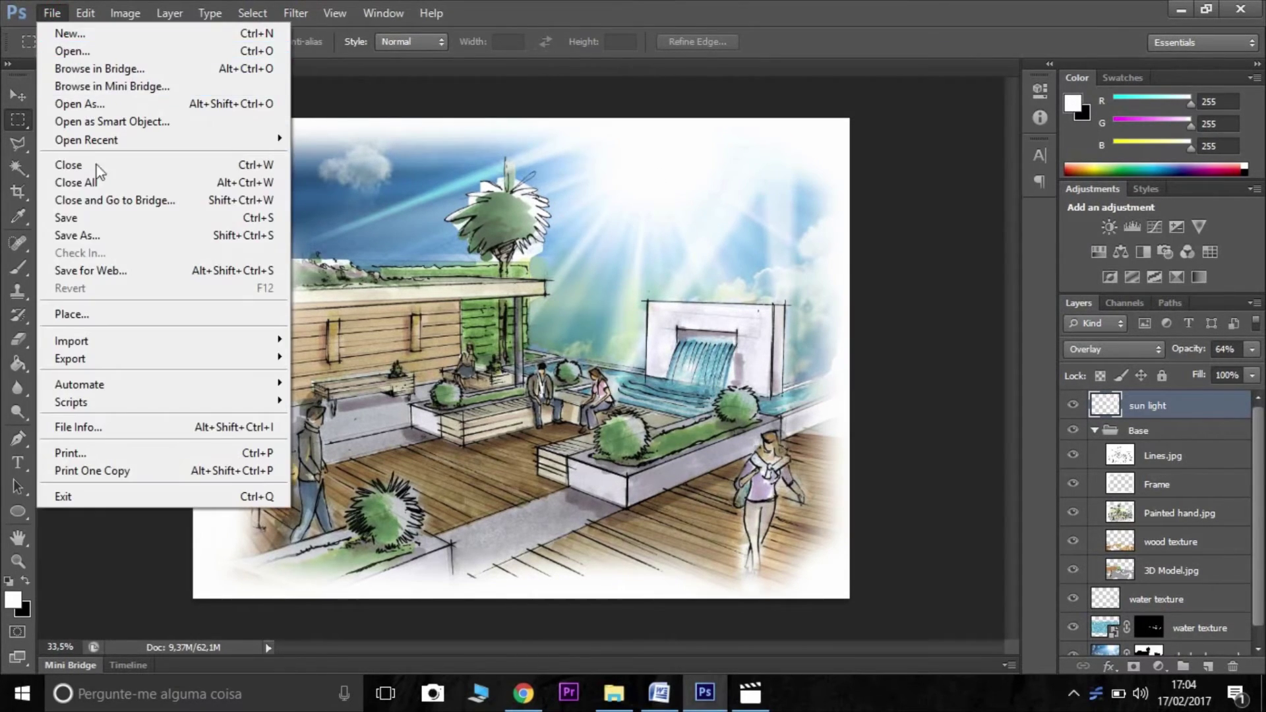
click(110, 241)
click(593, 432)
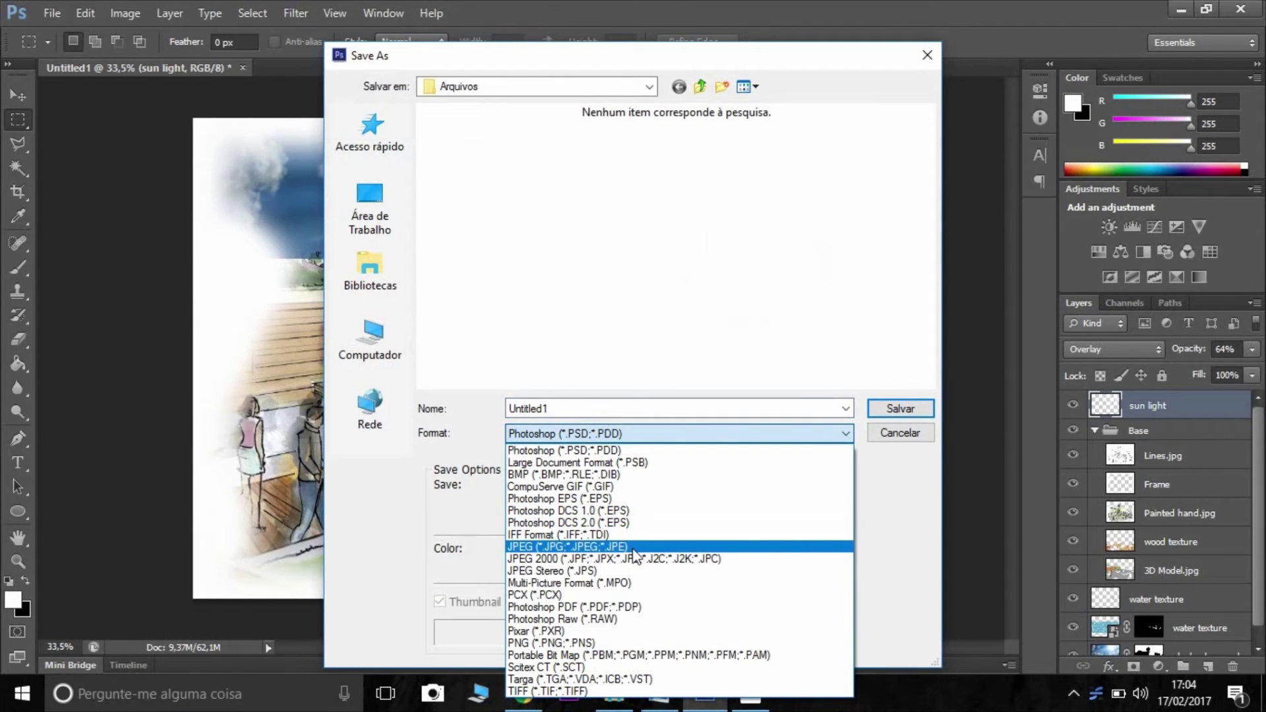
click(634, 644)
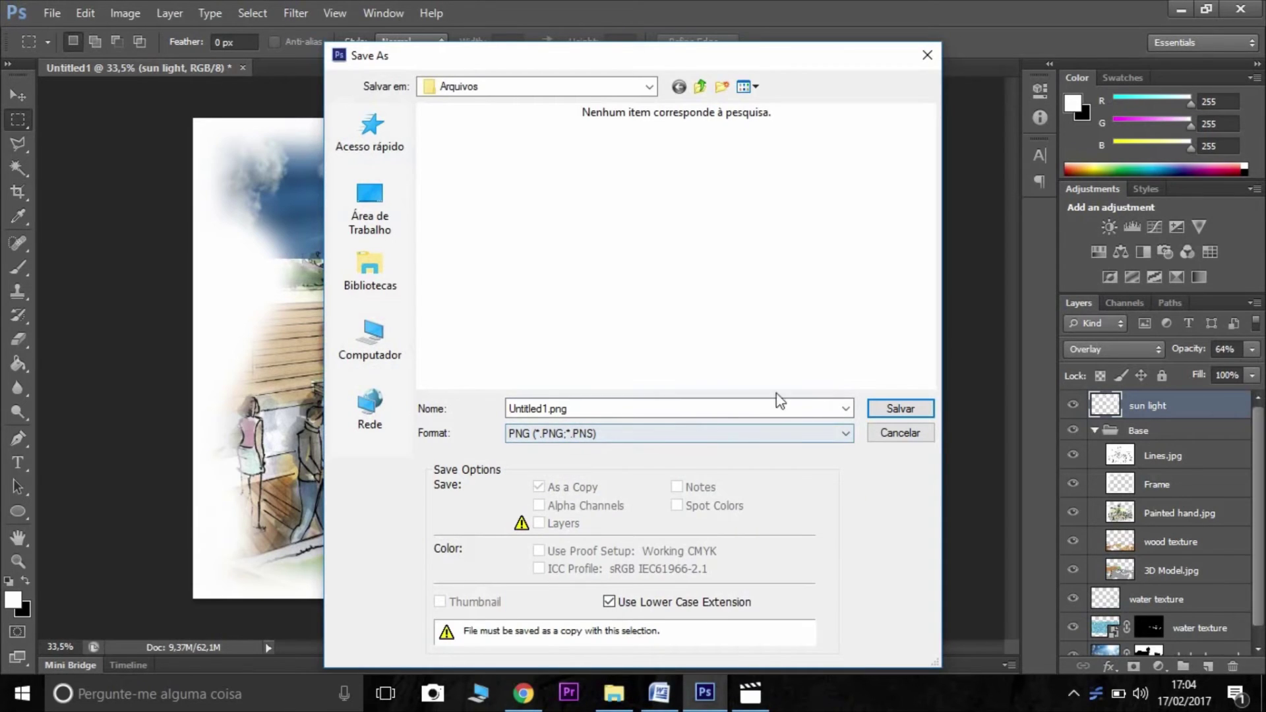
click(389, 208)
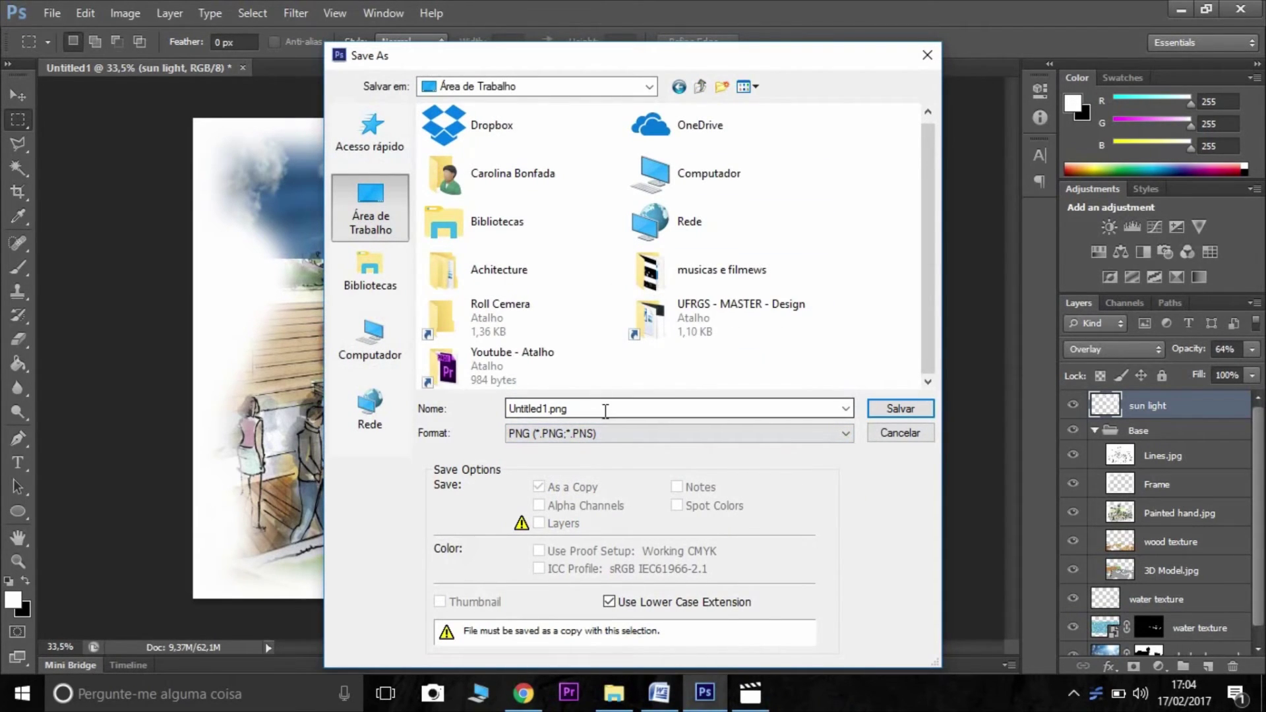
double_click(548, 408)
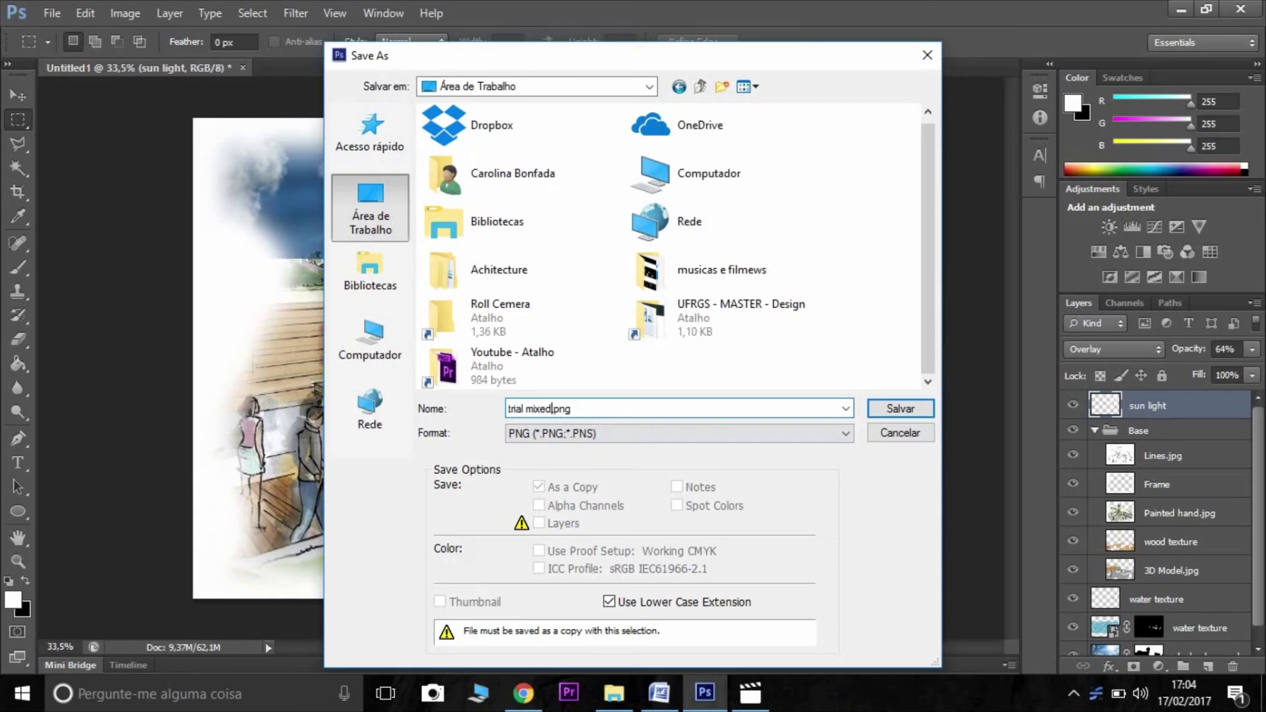
key(Return)
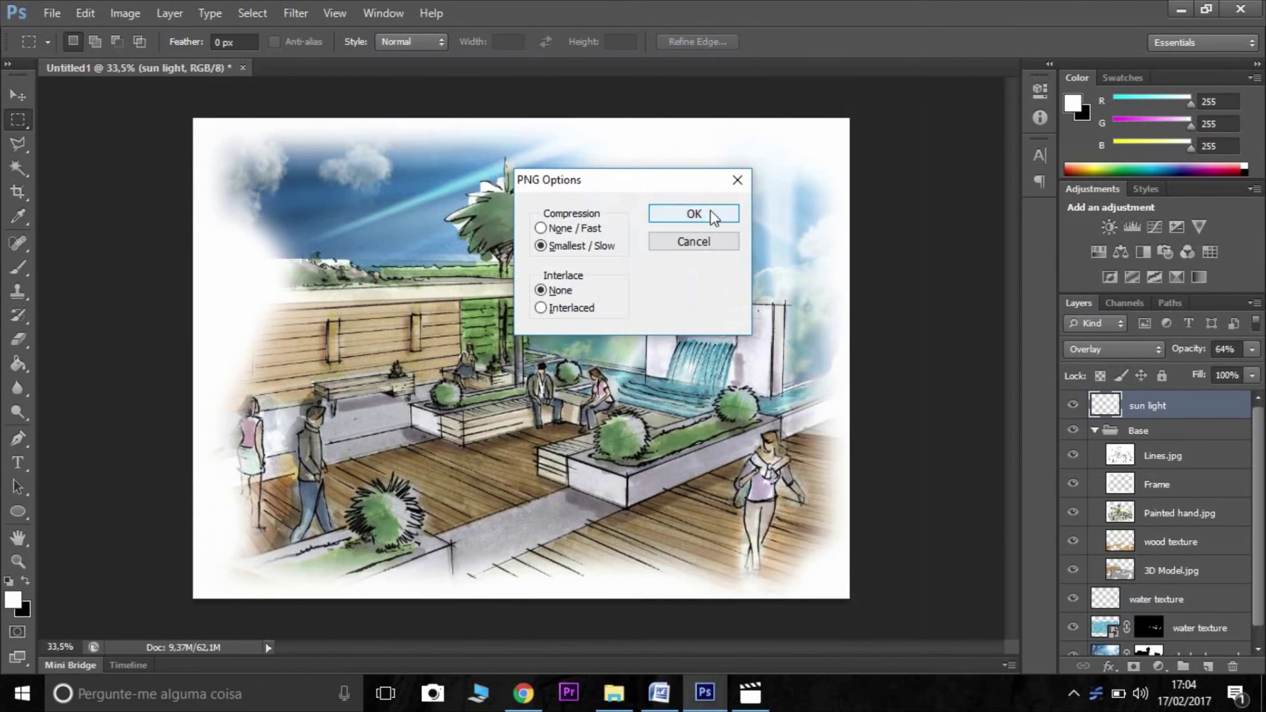
click(693, 212)
click(1187, 8)
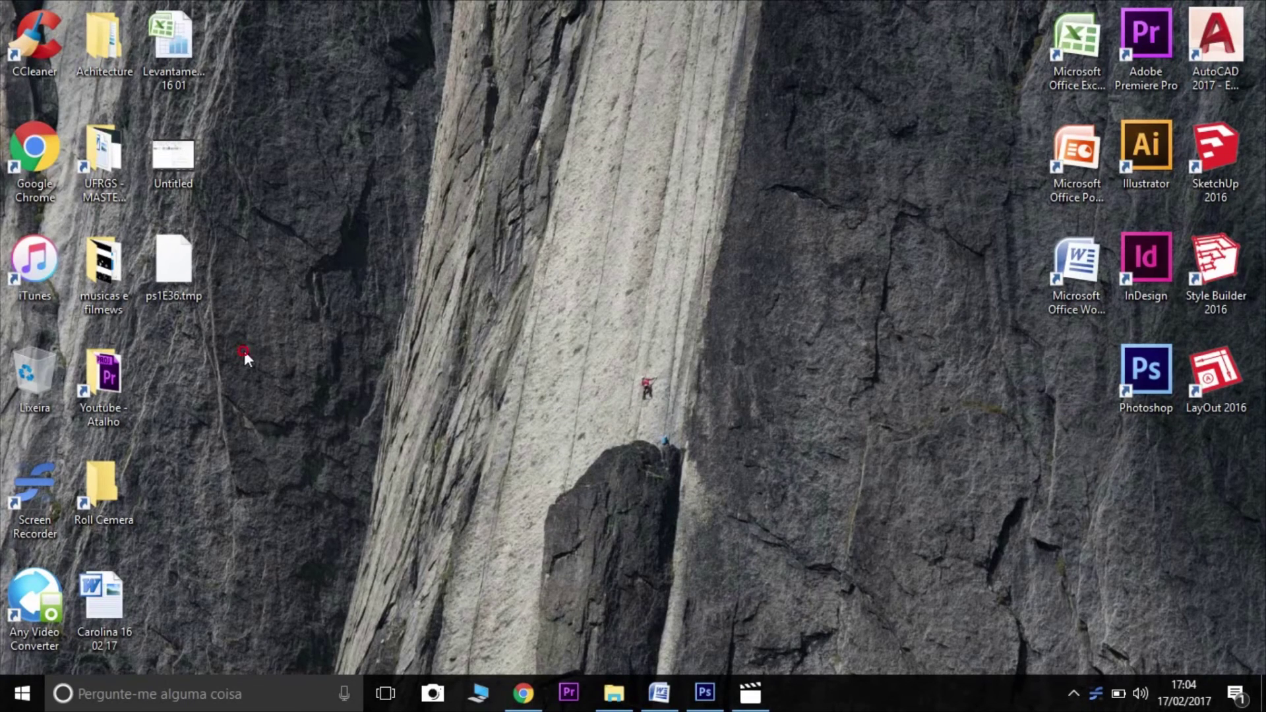